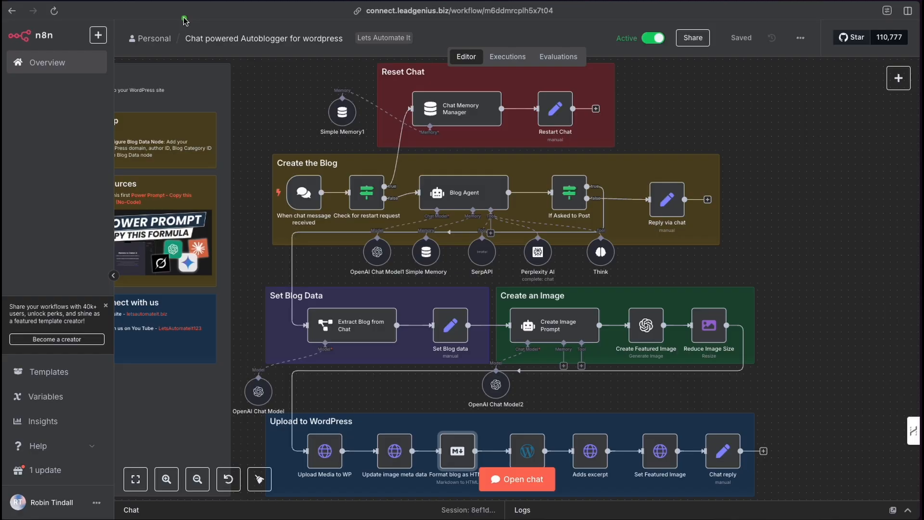
{"action": "mouse_move", "coordinate": [183, 18]}
{"action": "left_mouse_down"}
{"action": "mouse_move", "coordinate": [189, 50]}
{"action": "mouse_move", "coordinate": [284, 63]}
{"action": "mouse_move", "coordinate": [346, 57]}
{"action": "left_mouse_up"}
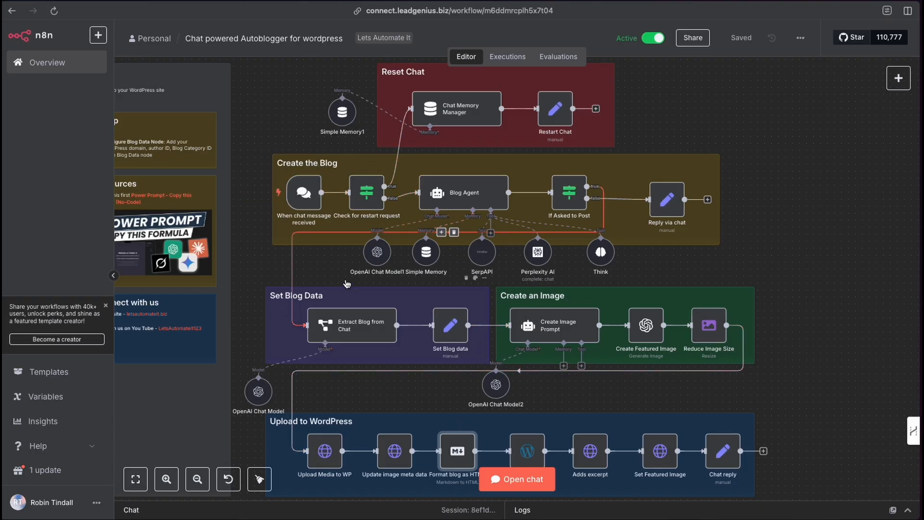
{"action": "left_click_drag", "start_coordinate": [329, 267], "coordinate": [424, 212]}
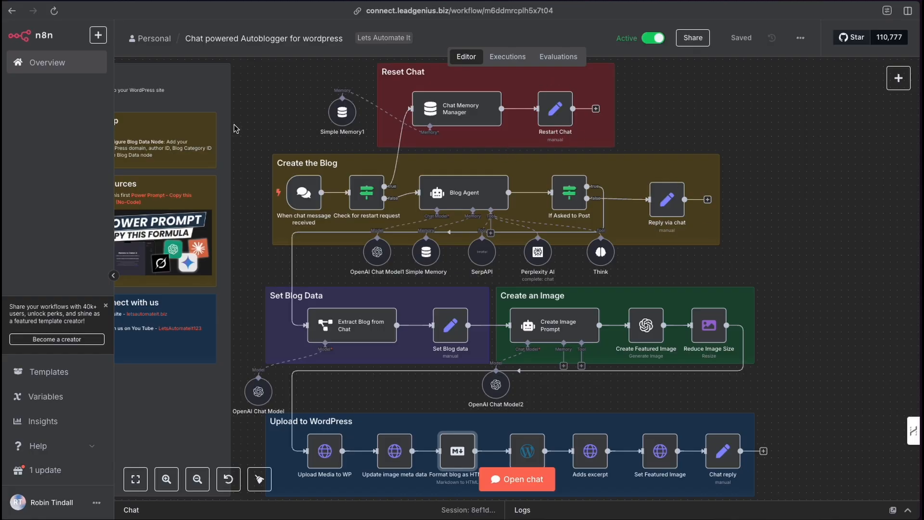
{"action": "mouse_move", "coordinate": [214, 124]}
{"action": "left_mouse_down"}
{"action": "mouse_move", "coordinate": [287, 120]}
{"action": "mouse_move", "coordinate": [249, 222]}
{"action": "mouse_move", "coordinate": [267, 373]}
{"action": "mouse_move", "coordinate": [284, 102]}
{"action": "left_mouse_up"}
Switch to the Lets Automate It community and open the n8n Automations course from its learning area
{"action": "key", "text": "Escape"}
{"action": "key", "text": "ctrl+Tab"}
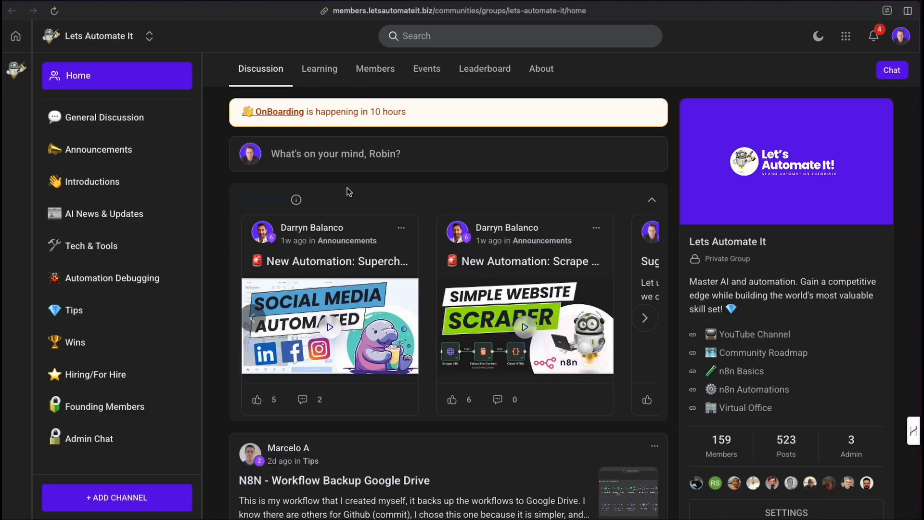
{"action": "left_click_drag", "start_coordinate": [281, 133], "coordinate": [315, 82]}
{"action": "left_click", "coordinate": [317, 73]}
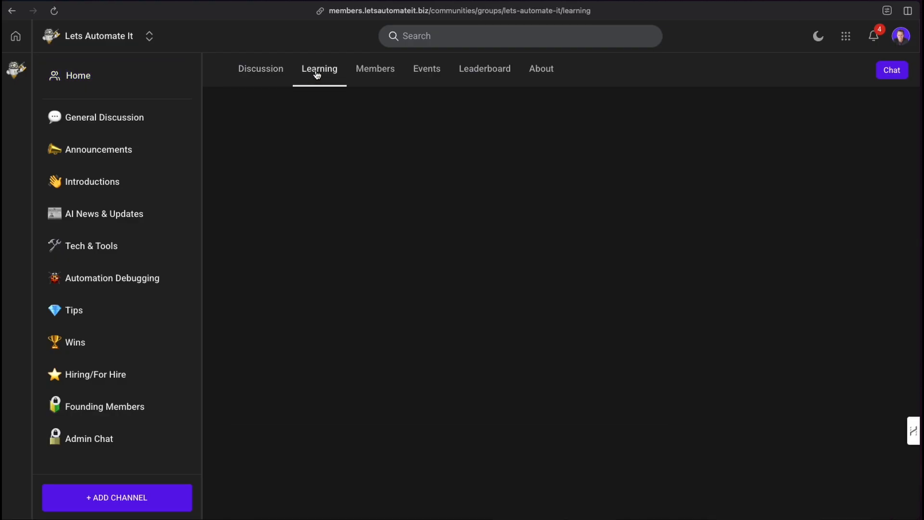
{"action": "scroll", "coordinate": [382, 289], "scroll_direction": "down", "scroll_amount": 5}
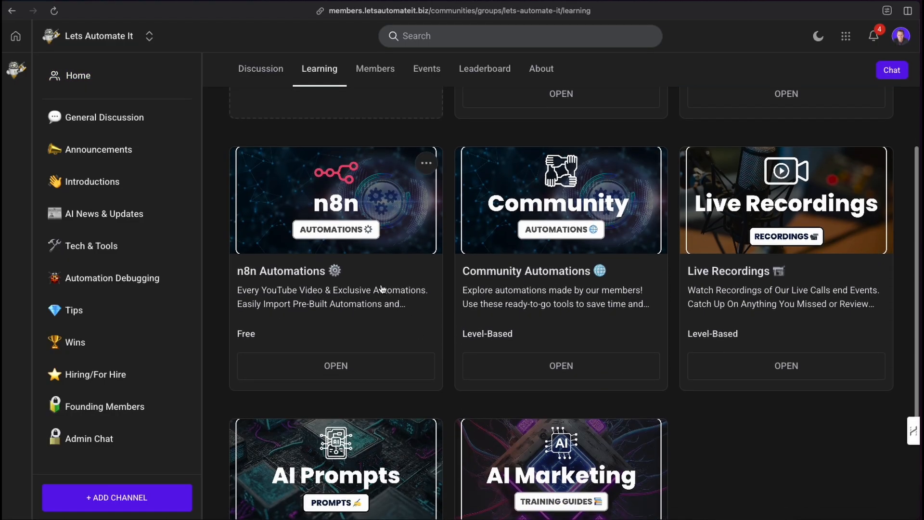
{"action": "left_click", "coordinate": [337, 366]}
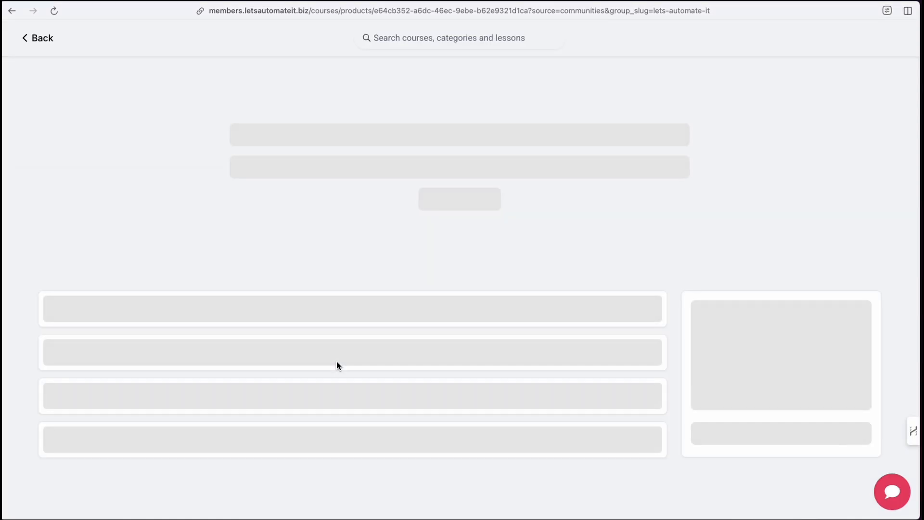
Expand the AI Agents & Chatbots category and open the lesson "Build an AI WhatsApp Chatbot using n8n (No-Code)"
{"action": "scroll", "coordinate": [341, 374], "scroll_direction": "down", "scroll_amount": 3}
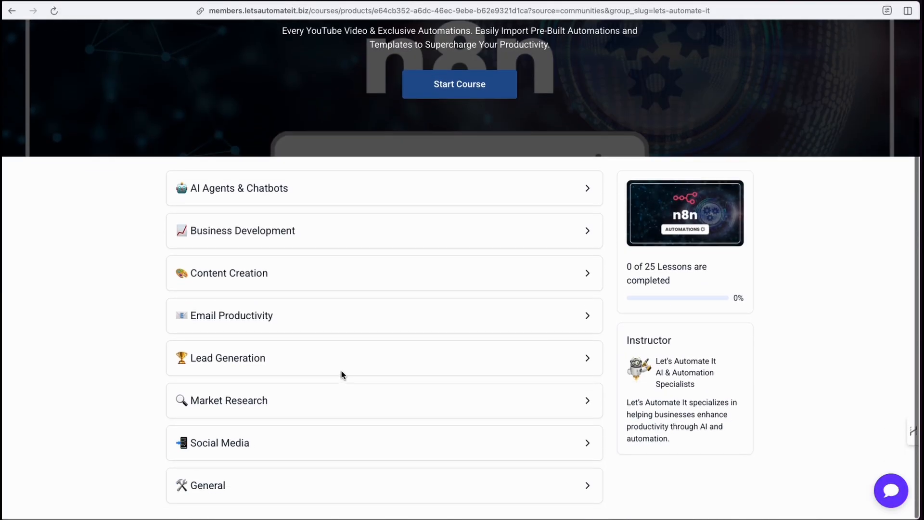
{"action": "left_click", "coordinate": [374, 200]}
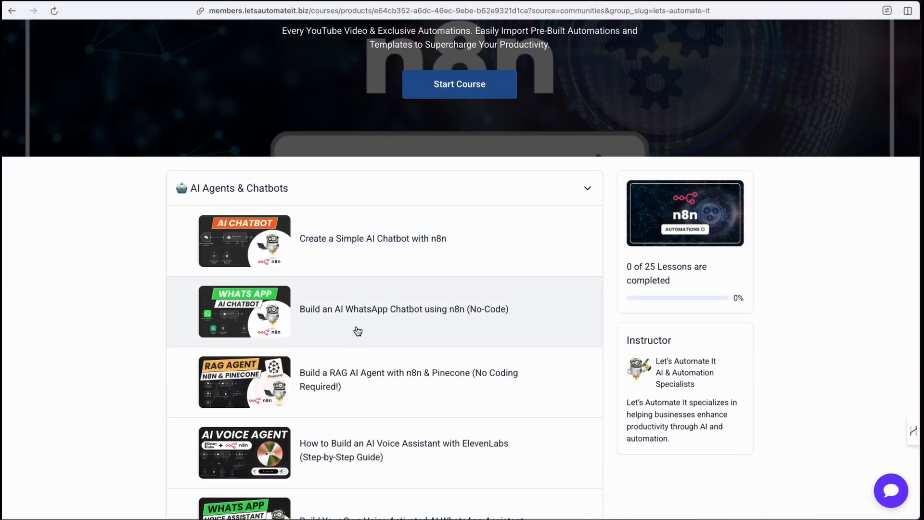
{"action": "left_click", "coordinate": [358, 331]}
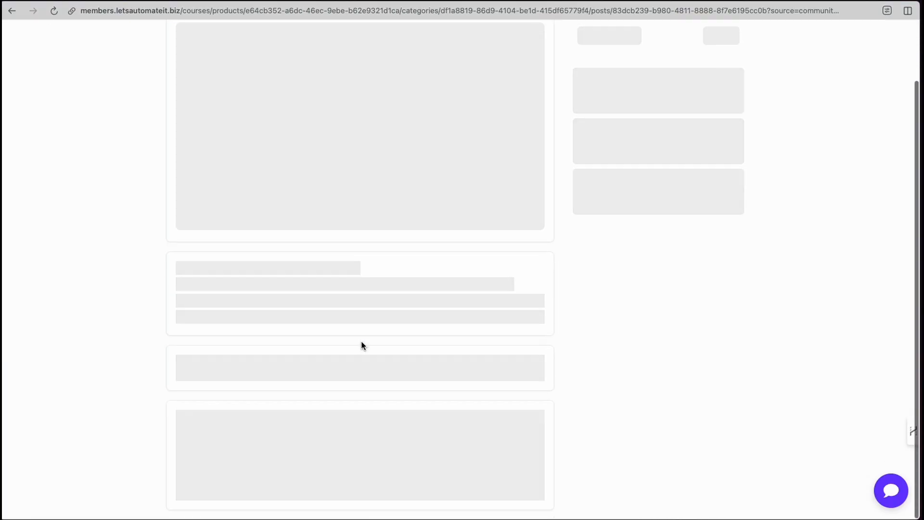
Look through the WhatsApp chatbot lesson's automation file, tools, resources and summary
{"action": "scroll", "coordinate": [363, 345], "scroll_direction": "down", "scroll_amount": 3}
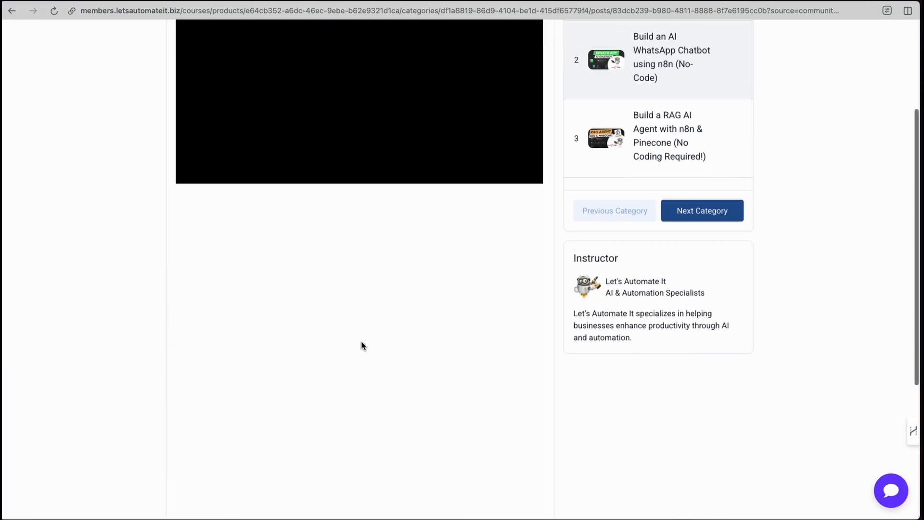
{"action": "scroll", "coordinate": [363, 345], "scroll_direction": "down", "scroll_amount": 5}
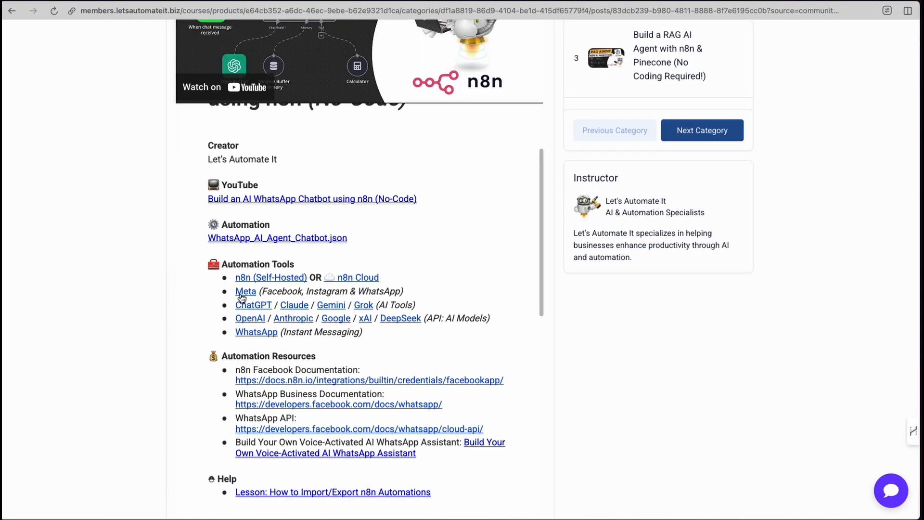
{"action": "mouse_move", "coordinate": [124, 308]}
{"action": "left_mouse_down"}
{"action": "mouse_move", "coordinate": [195, 262]}
{"action": "mouse_move", "coordinate": [200, 244]}
{"action": "left_mouse_up"}
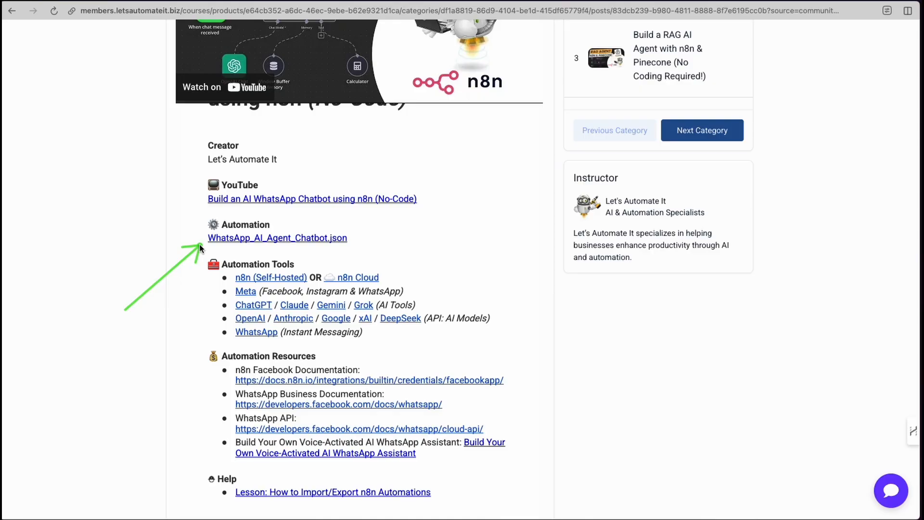
{"action": "left_click_drag", "start_coordinate": [124, 310], "coordinate": [195, 424]}
{"action": "scroll", "coordinate": [248, 423], "scroll_direction": "down", "scroll_amount": 5}
{"action": "scroll", "coordinate": [273, 325], "scroll_direction": "down", "scroll_amount": 9}
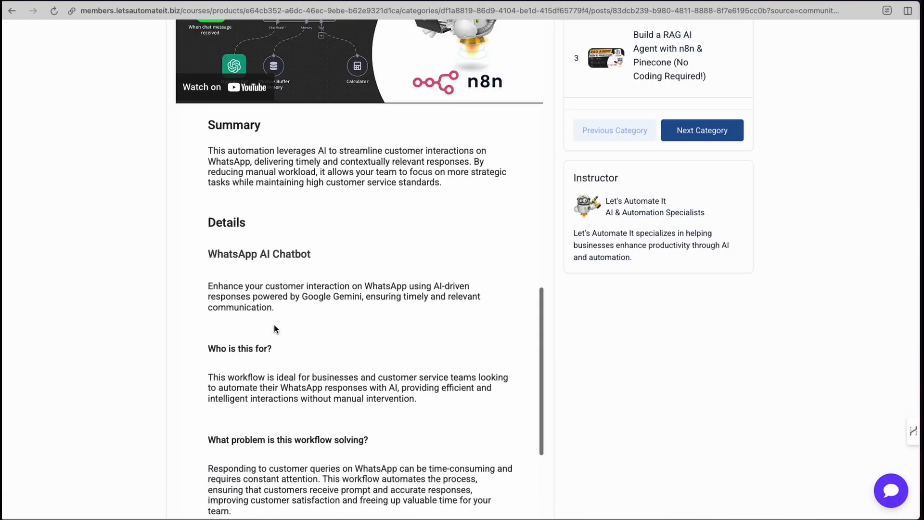
{"action": "scroll", "coordinate": [273, 324], "scroll_direction": "up", "scroll_amount": 15}
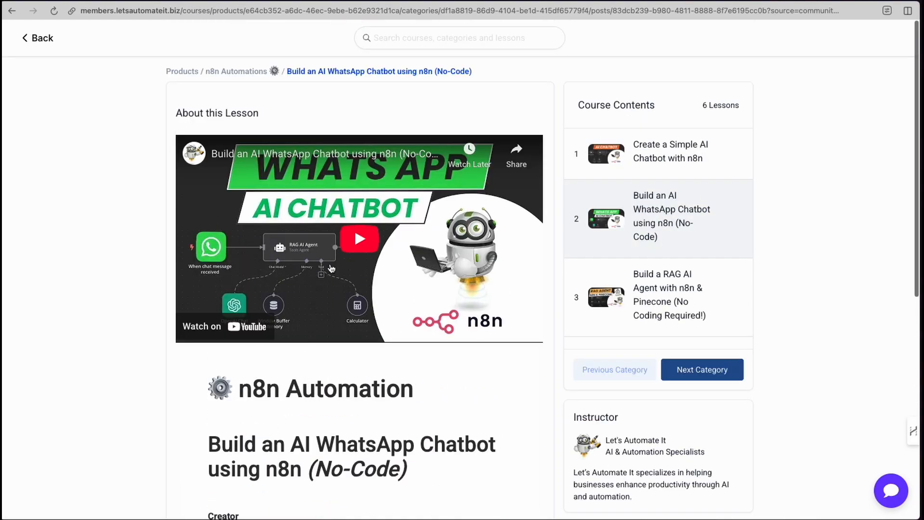
Leave the lesson and return to the community's Discussion page
{"action": "left_click", "coordinate": [47, 45]}
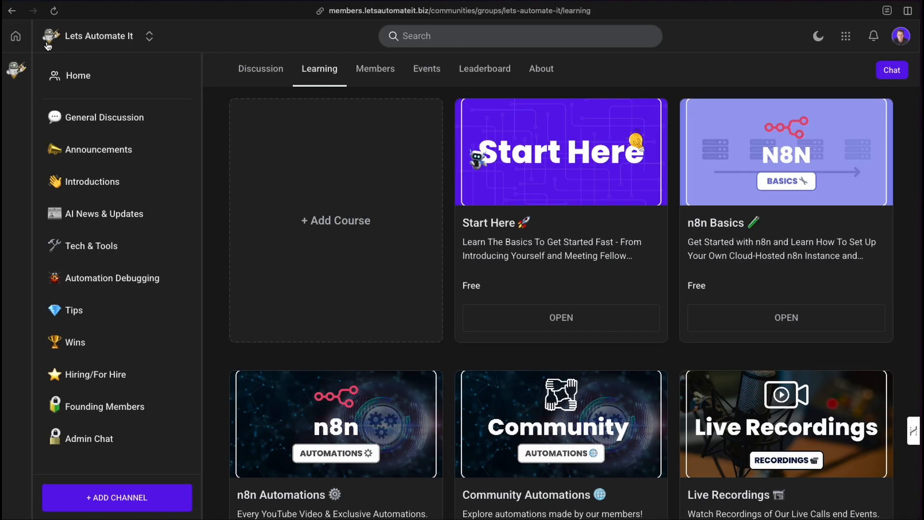
{"action": "left_click", "coordinate": [257, 77]}
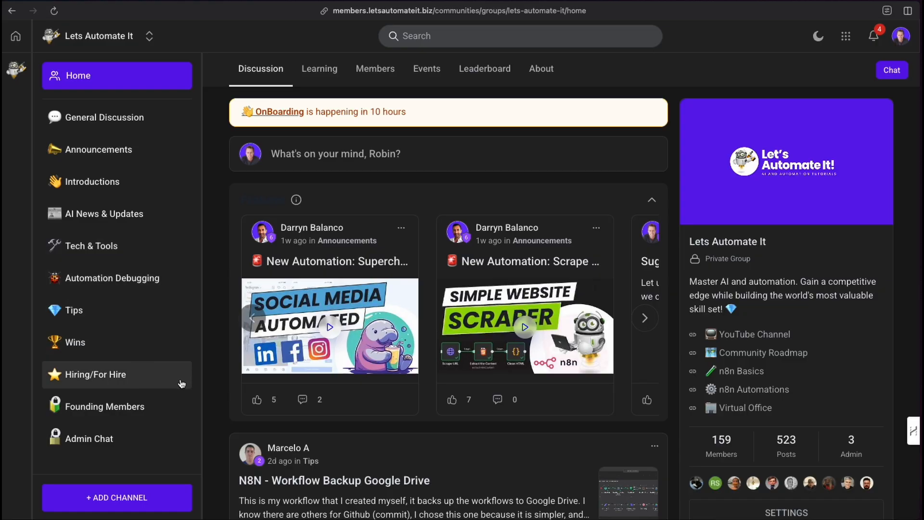
{"action": "mouse_move", "coordinate": [220, 385]}
{"action": "left_mouse_down"}
{"action": "mouse_move", "coordinate": [150, 291]}
{"action": "mouse_move", "coordinate": [84, 291]}
{"action": "mouse_move", "coordinate": [144, 294]}
{"action": "left_mouse_up"}
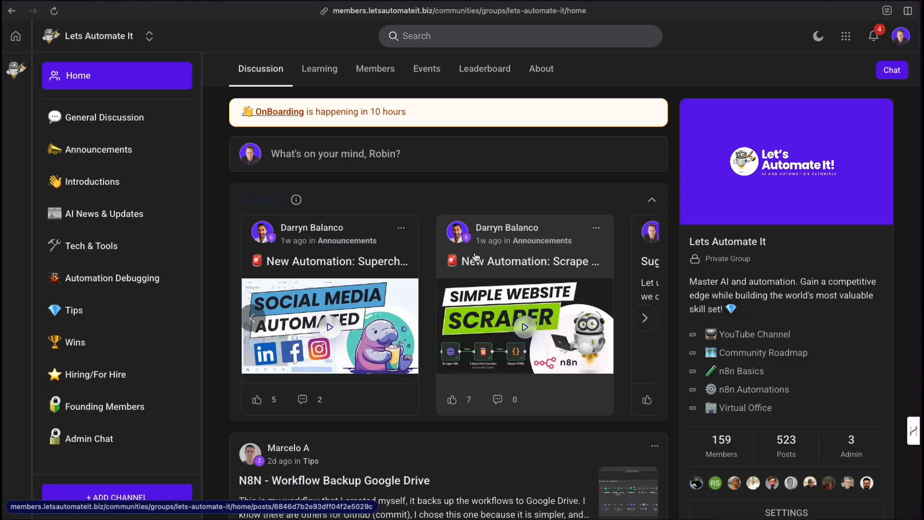
{"action": "mouse_move", "coordinate": [463, 239]}
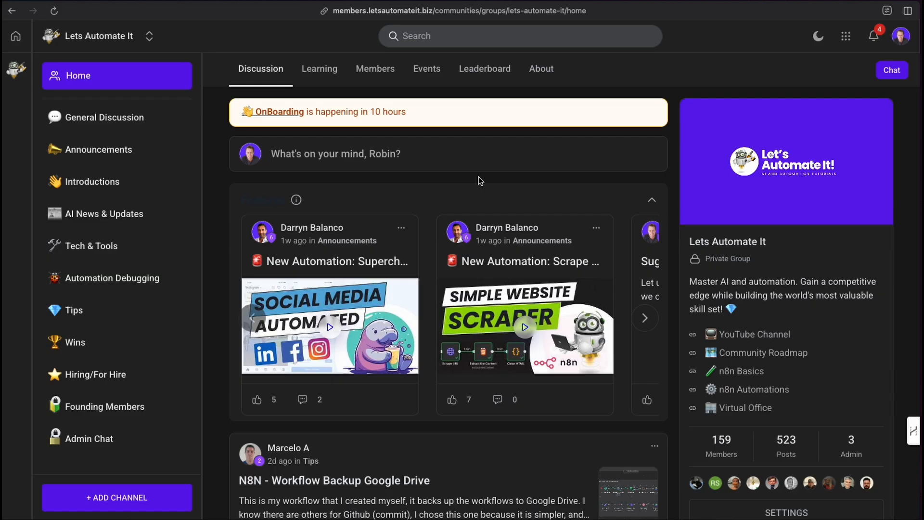
{"action": "mouse_move", "coordinate": [117, 130]}
{"action": "left_mouse_down"}
{"action": "mouse_move", "coordinate": [111, 54]}
{"action": "mouse_move", "coordinate": [95, 44]}
{"action": "mouse_move", "coordinate": [126, 57]}
{"action": "mouse_move", "coordinate": [89, 54]}
{"action": "mouse_move", "coordinate": [119, 59]}
{"action": "mouse_move", "coordinate": [102, 58]}
{"action": "left_mouse_up"}
Switch back to the "Chat powered Autoblogger for wordpress" workflow and open the "When chat message received" node to review its parameters
{"action": "key", "text": "Escape"}
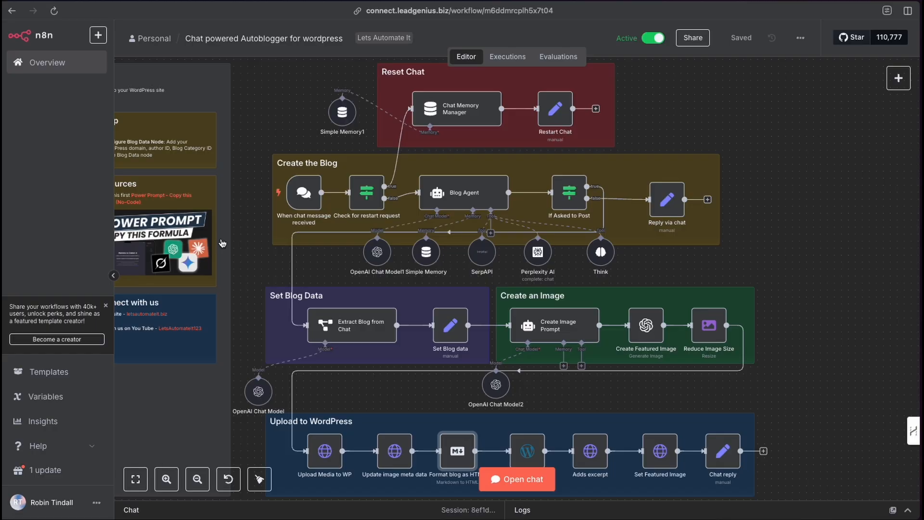
{"action": "mouse_move", "coordinate": [308, 201]}
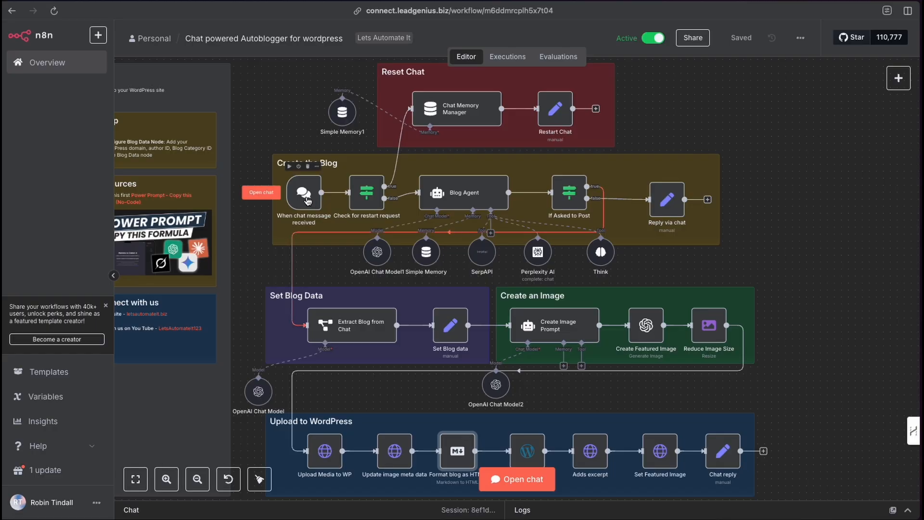
{"action": "mouse_move", "coordinate": [241, 392]}
{"action": "left_mouse_down"}
{"action": "mouse_move", "coordinate": [264, 358]}
{"action": "mouse_move", "coordinate": [290, 218]}
{"action": "left_mouse_up"}
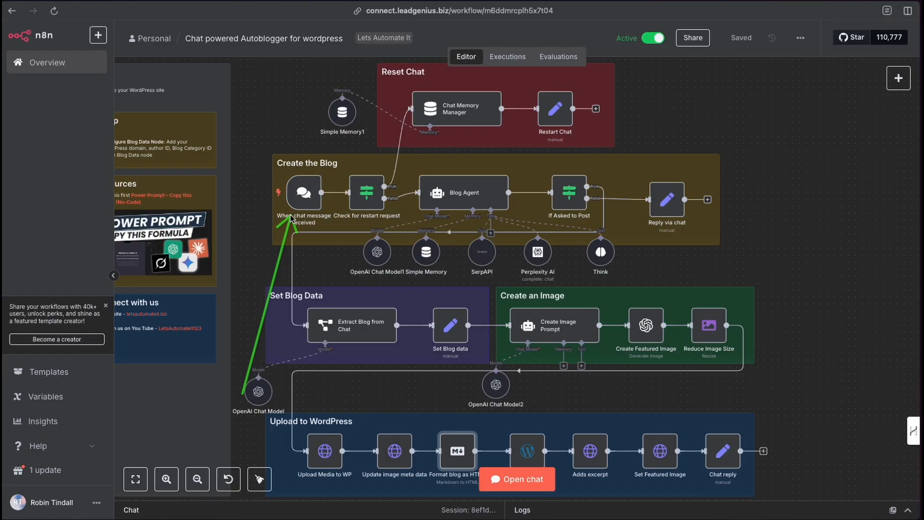
{"action": "double_click", "coordinate": [303, 193]}
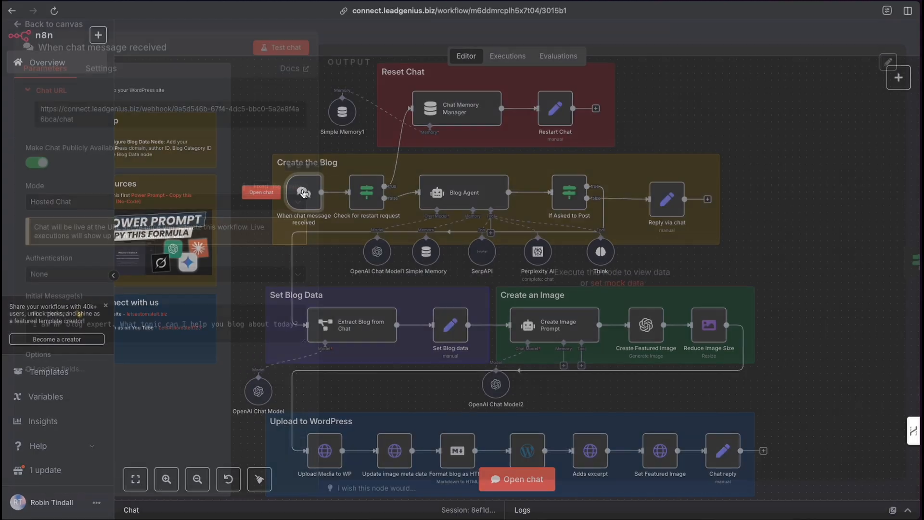
{"action": "mouse_move", "coordinate": [97, 179]}
{"action": "left_mouse_down"}
{"action": "mouse_move", "coordinate": [70, 138]}
{"action": "mouse_move", "coordinate": [141, 130]}
{"action": "mouse_move", "coordinate": [104, 134]}
{"action": "left_mouse_up"}
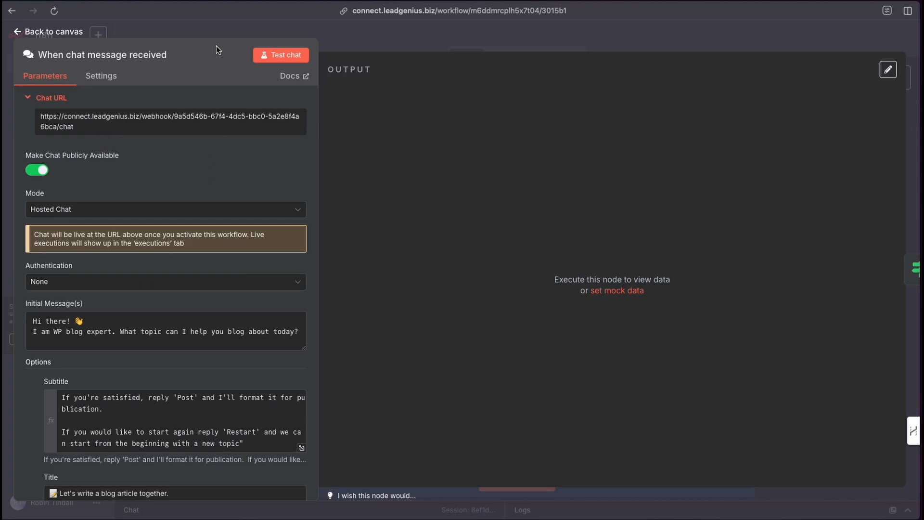
Switch to the workflow's hosted chat page for writing a blog article
{"action": "left_click", "coordinate": [224, 31]}
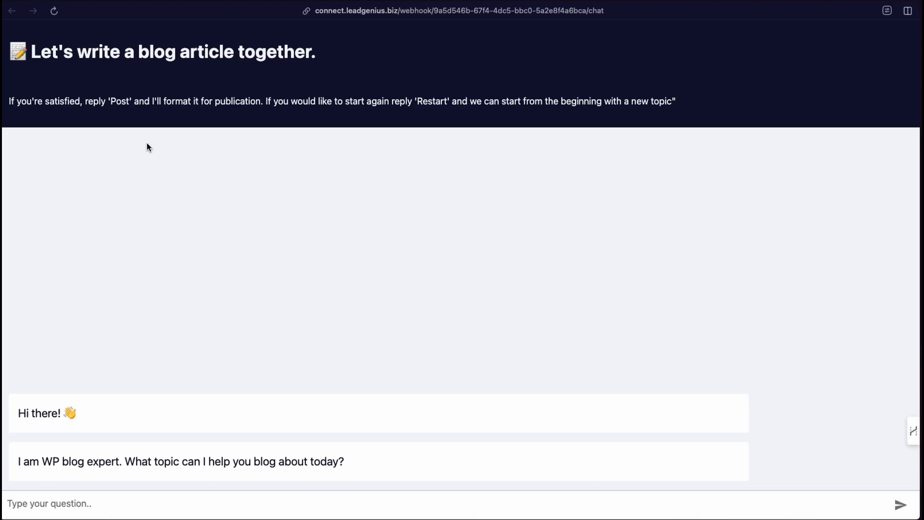
{"action": "mouse_move", "coordinate": [135, 165]}
{"action": "left_mouse_down"}
{"action": "mouse_move", "coordinate": [52, 37]}
{"action": "mouse_move", "coordinate": [60, 74]}
{"action": "mouse_move", "coordinate": [223, 71]}
{"action": "mouse_move", "coordinate": [210, 94]}
{"action": "mouse_move", "coordinate": [29, 118]}
{"action": "mouse_move", "coordinate": [241, 117]}
{"action": "left_mouse_up"}
{"action": "mouse_move", "coordinate": [456, 187]}
{"action": "left_mouse_down"}
{"action": "mouse_move", "coordinate": [425, 141]}
{"action": "mouse_move", "coordinate": [425, 119]}
{"action": "mouse_move", "coordinate": [342, 119]}
{"action": "mouse_move", "coordinate": [575, 123]}
{"action": "mouse_move", "coordinate": [432, 122]}
{"action": "left_mouse_up"}
Send the blog topic "The importance of human connection in this time of AI, deep fakes and the threat to humanity" in the chat
{"action": "left_click", "coordinate": [73, 507]}
{"action": "type", "text": "The importnat"}
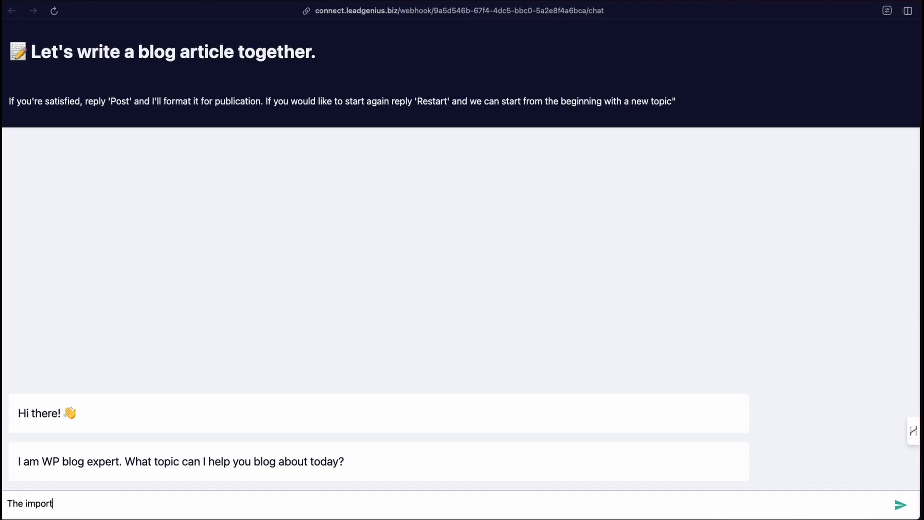
{"action": "key", "text": "BackSpace"}
{"action": "key", "text": "BackSpace"}
{"action": "type", "text": "ance of human conne"}
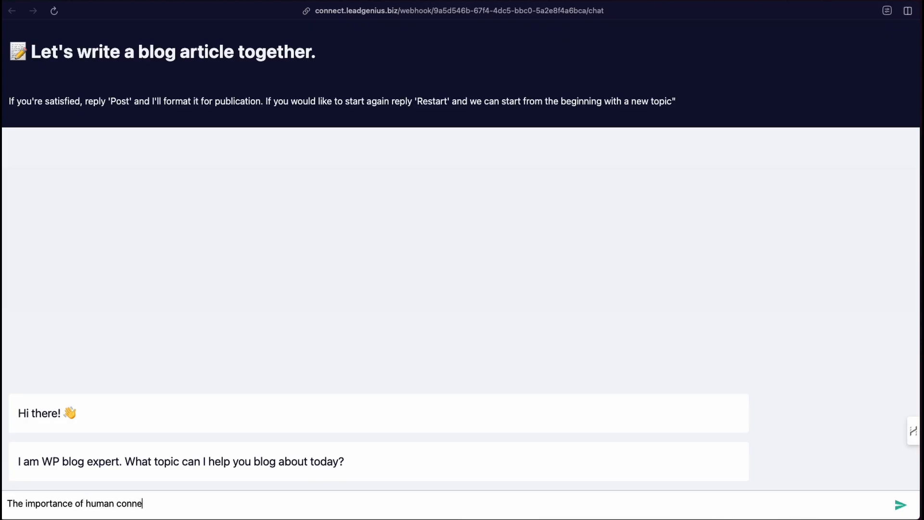
{"action": "type", "text": "ction in this time of AI"}
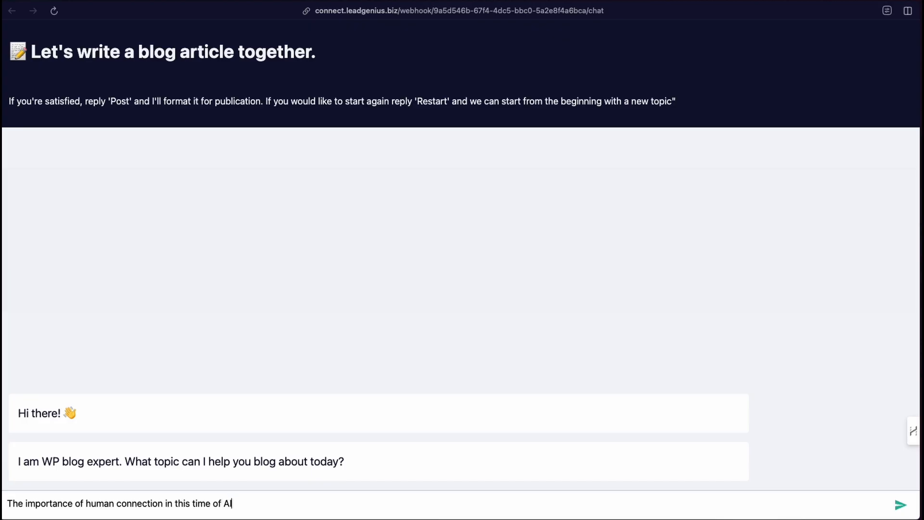
{"action": "type", "text": ", deeo"}
{"action": "key", "text": "BackSpace"}
{"action": "type", "text": "p fakes and the threat to "}
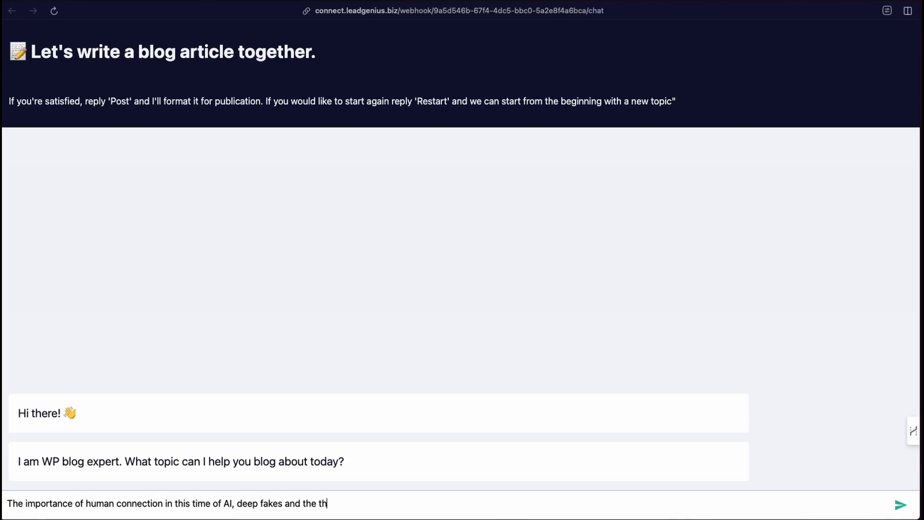
{"action": "type", "text": "human"}
{"action": "type", "text": "j"}
{"action": "key", "text": "BackSpace"}
{"action": "type", "text": "ity"}
{"action": "key", "text": "Return"}
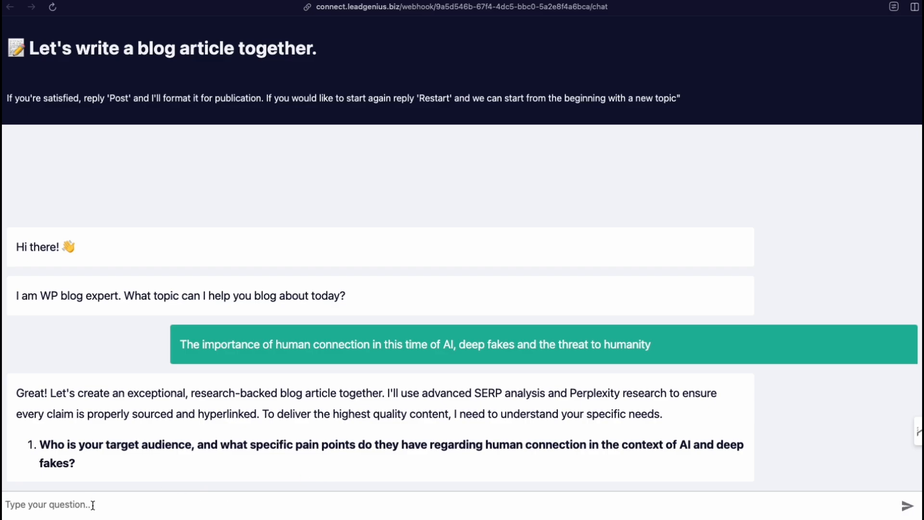
Answer the target audience question with "Those that are building a career in AI"
{"action": "type", "text": "Thos"}
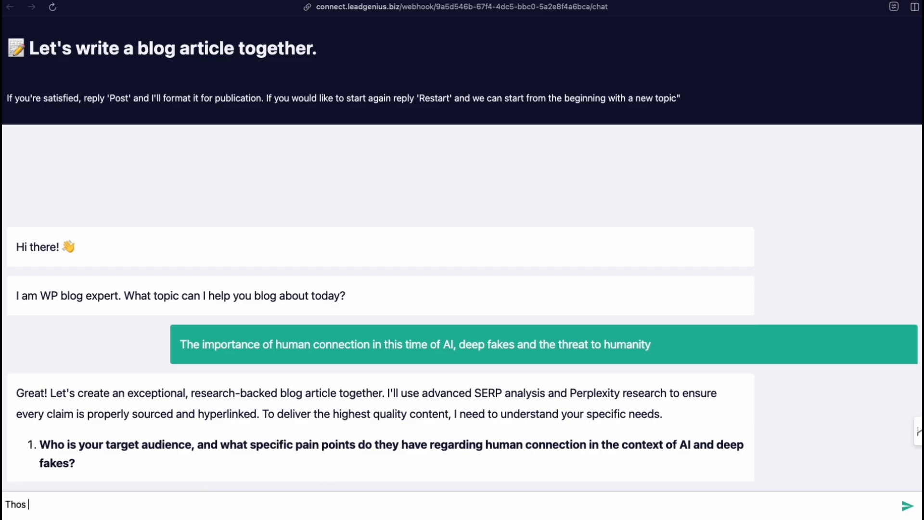
{"action": "key", "text": "BackSpace"}
{"action": "type", "text": "se that are buildig a"}
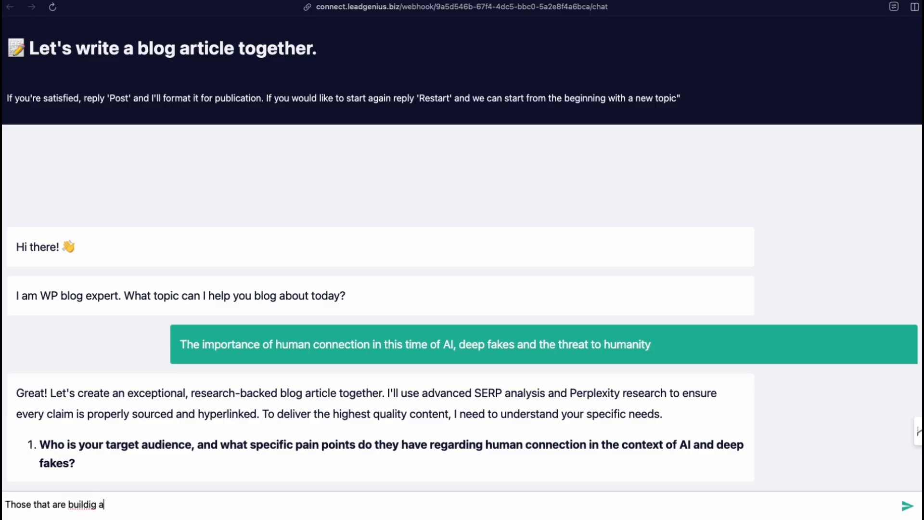
{"action": "key", "text": "BackSpace"}
{"action": "key", "text": "BackSpace"}
{"action": "key", "text": "BackSpace"}
{"action": "key", "text": "BackSpace"}
{"action": "type", "text": "ing a carr"}
{"action": "key", "text": "BackSpace"}
{"action": "type", "text": "eer in AI"}
{"action": "key", "text": "Return"}
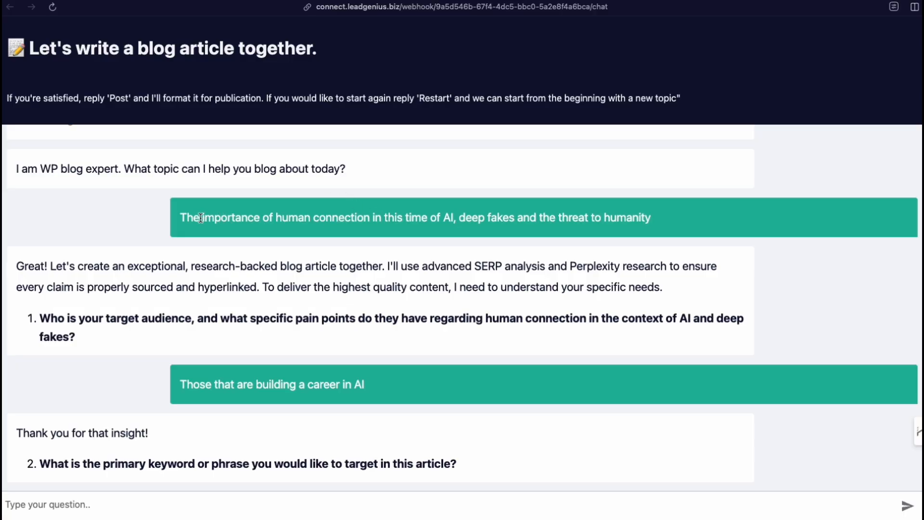
Answer the primary keyword question by reusing "importance of human connection in this time of AI" from the topic message
{"action": "left_click_drag", "start_coordinate": [202, 218], "coordinate": [454, 221]}
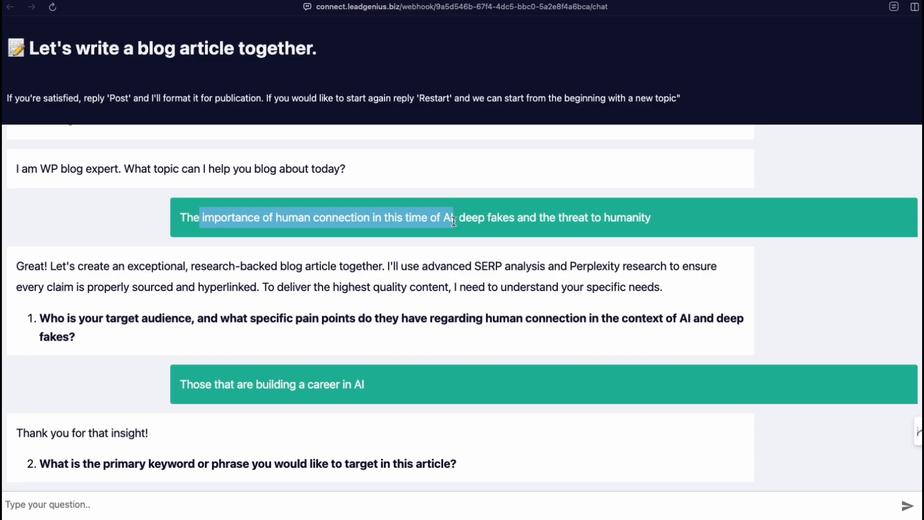
{"action": "left_click_drag", "start_coordinate": [454, 221], "coordinate": [231, 503]}
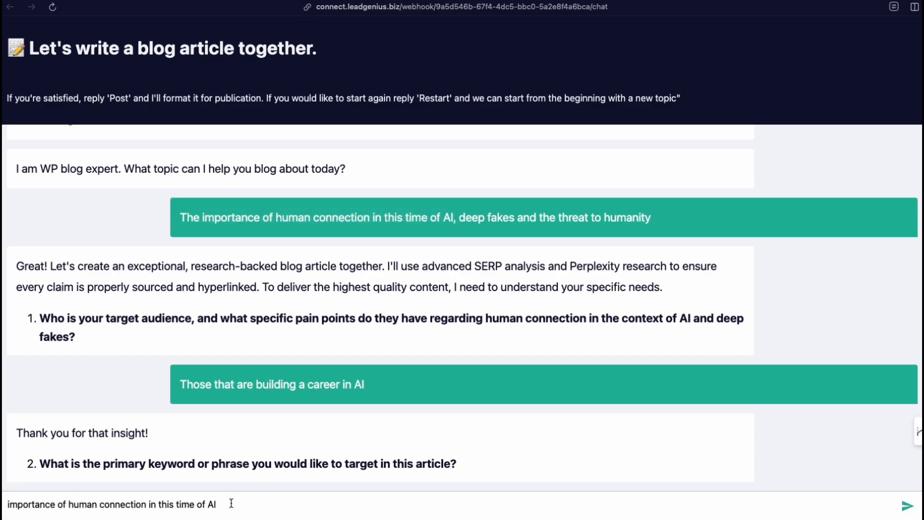
{"action": "key", "text": "Return"}
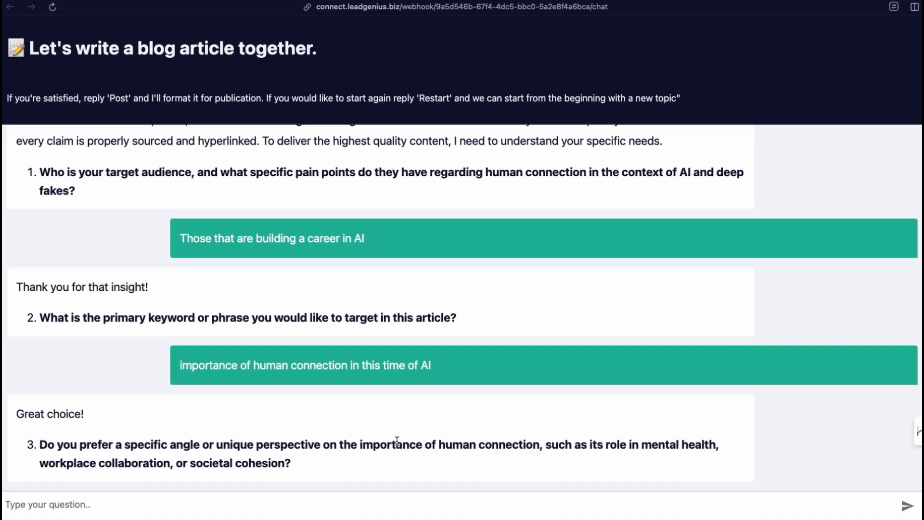
Answer the angle question by reusing "societal cohesion" from the question's own examples
{"action": "left_click_drag", "start_coordinate": [395, 444], "coordinate": [724, 467]}
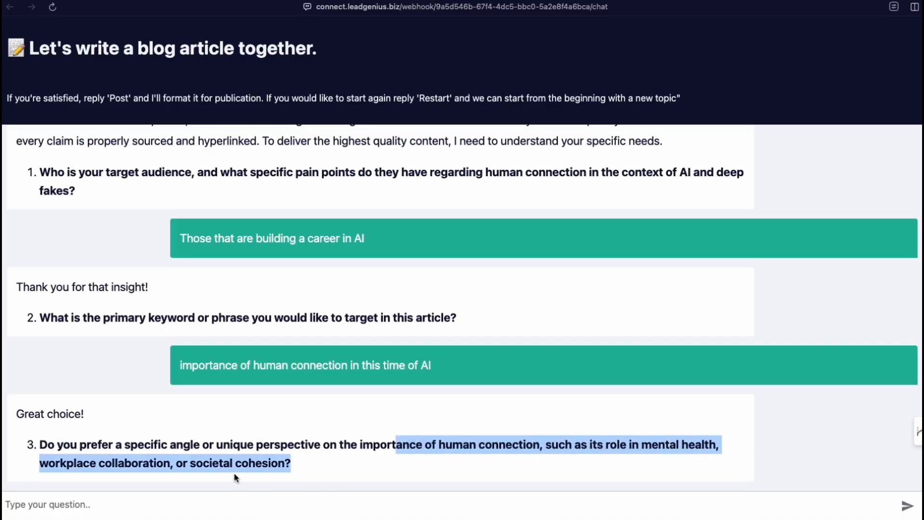
{"action": "left_click", "coordinate": [187, 463]}
{"action": "left_click_drag", "start_coordinate": [192, 464], "coordinate": [285, 469]}
{"action": "key", "text": "super+c"}
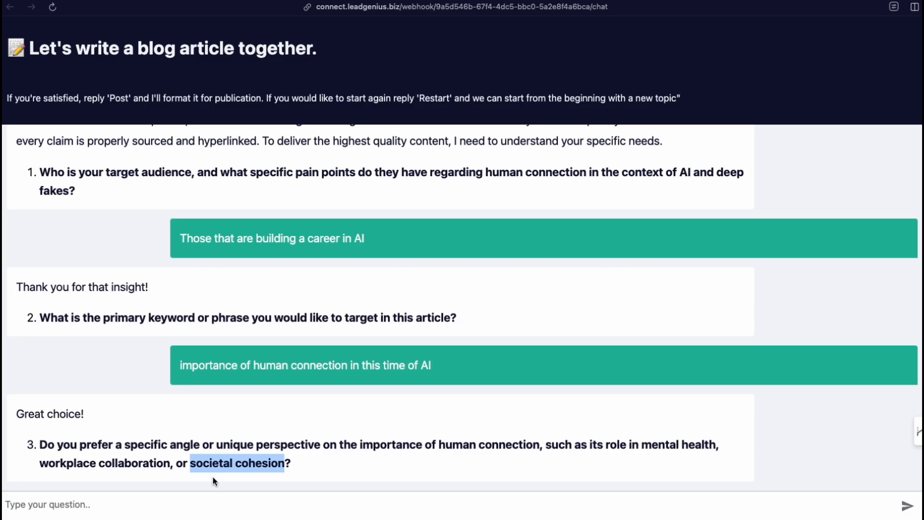
{"action": "left_click", "coordinate": [175, 501]}
{"action": "key", "text": "super+v"}
{"action": "key", "text": "Return"}
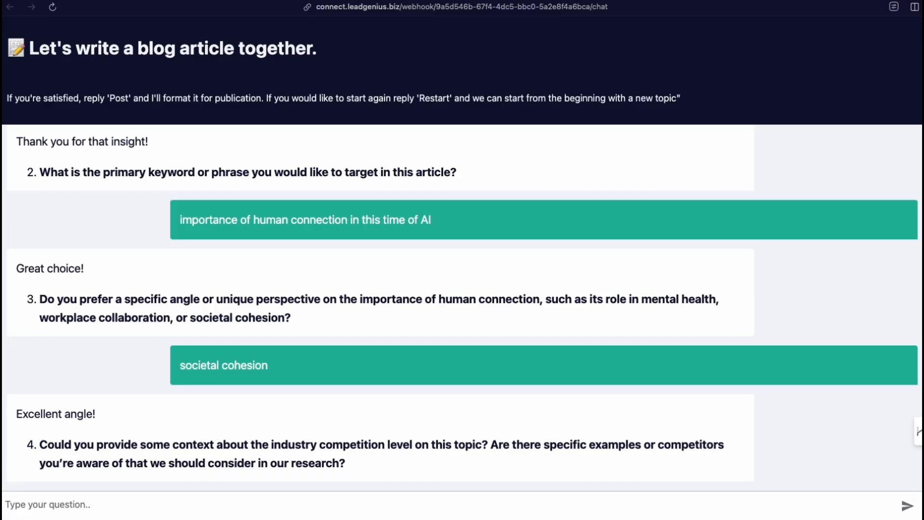
Answer the question about industry competition and competitor examples with "No"
{"action": "left_click_drag", "start_coordinate": [86, 446], "coordinate": [322, 464]}
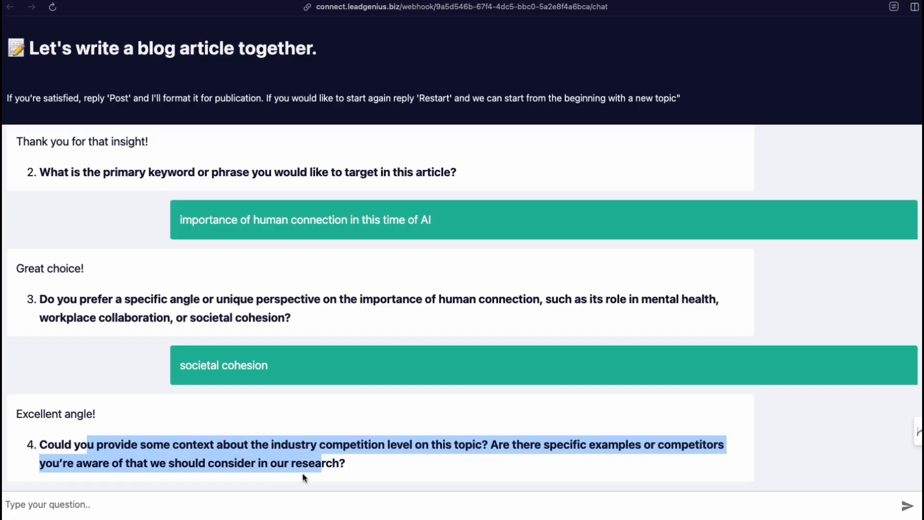
{"action": "left_click", "coordinate": [214, 514]}
{"action": "type", "text": "No"}
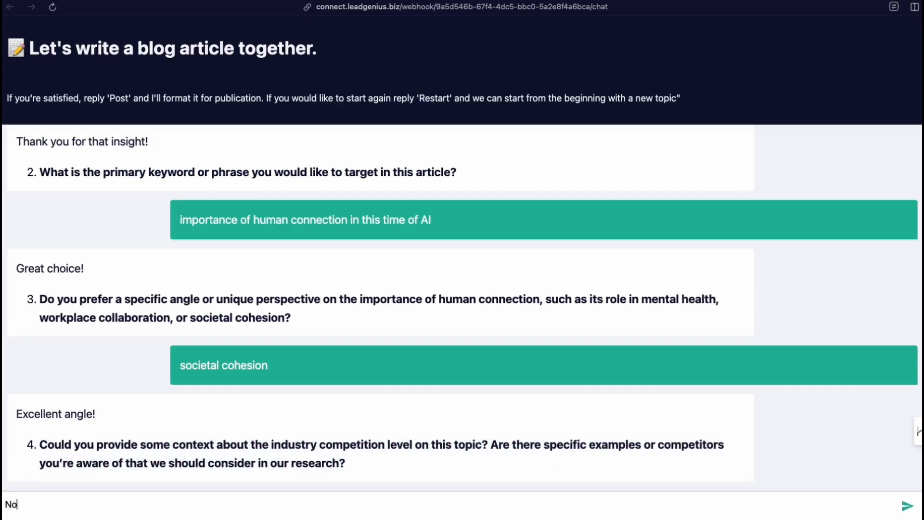
{"action": "key", "text": "Return"}
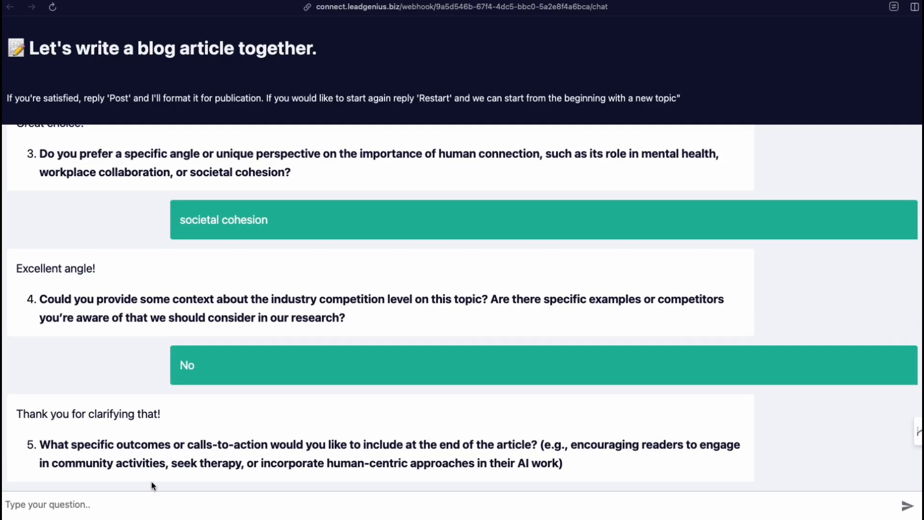
Answer the call-to-action question by reusing its example "encouraging readers to engage in community activities"
{"action": "left_click_drag", "start_coordinate": [70, 444], "coordinate": [465, 469]}
{"action": "left_click", "coordinate": [584, 452]}
{"action": "left_click_drag", "start_coordinate": [573, 445], "coordinate": [174, 464]}
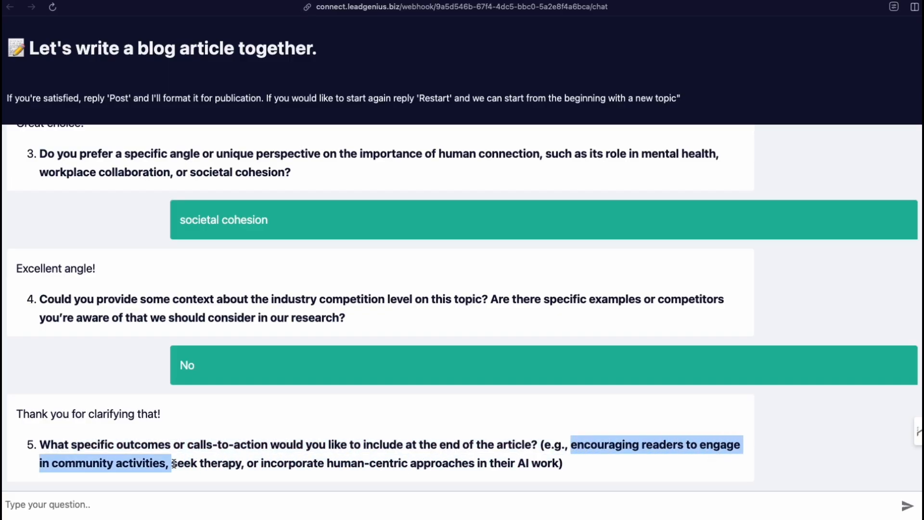
{"action": "left_click", "coordinate": [256, 466]}
{"action": "left_click_drag", "start_coordinate": [572, 445], "coordinate": [166, 465]}
{"action": "key", "text": "super+c"}
{"action": "left_click", "coordinate": [120, 505]}
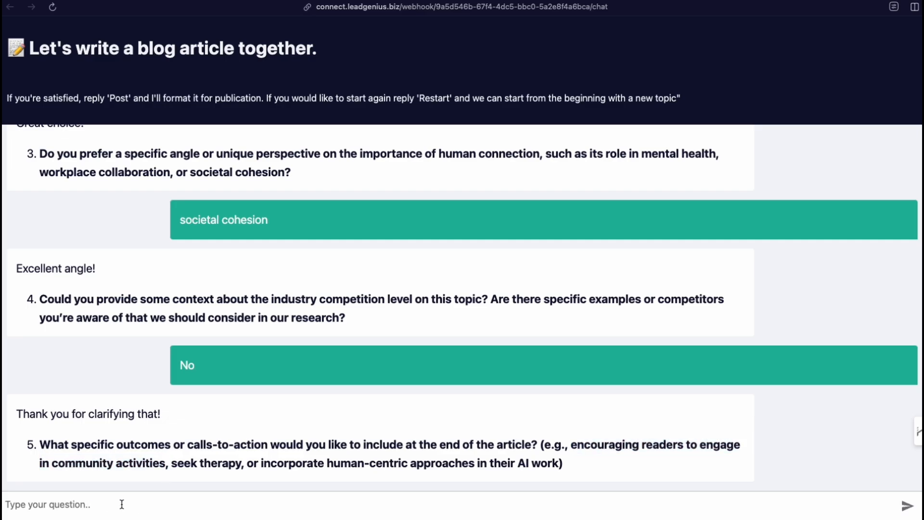
{"action": "key", "text": "super+v"}
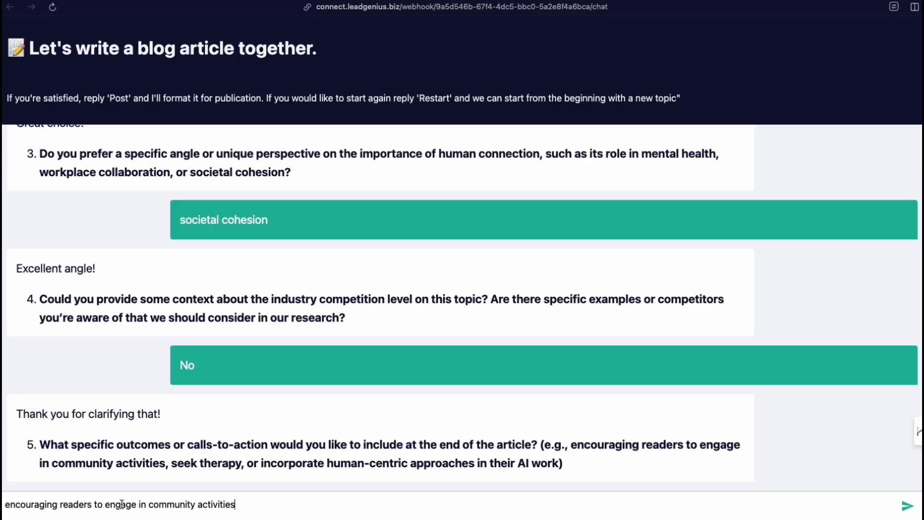
{"action": "key", "text": "Return"}
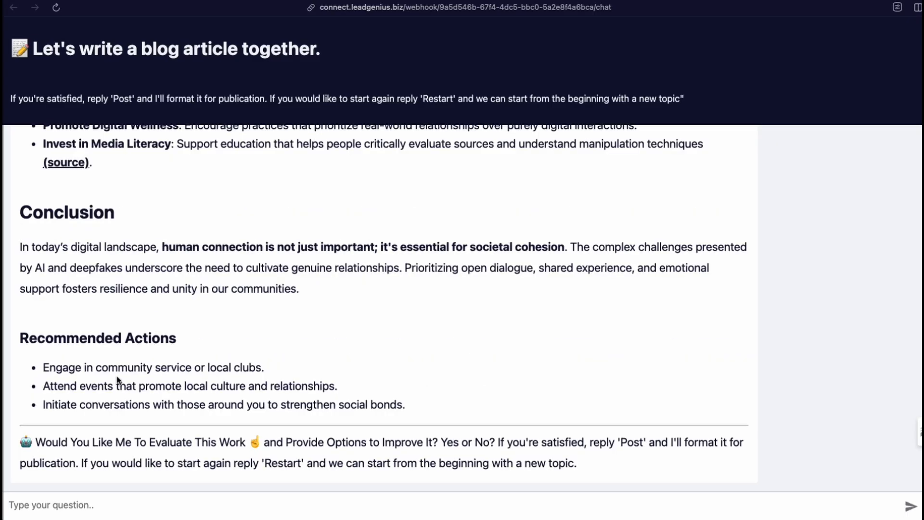
Review the generated article from its title and introduction through the numbered sections to the conclusion and recommended actions
{"action": "scroll", "coordinate": [124, 362], "scroll_direction": "up", "scroll_amount": 20}
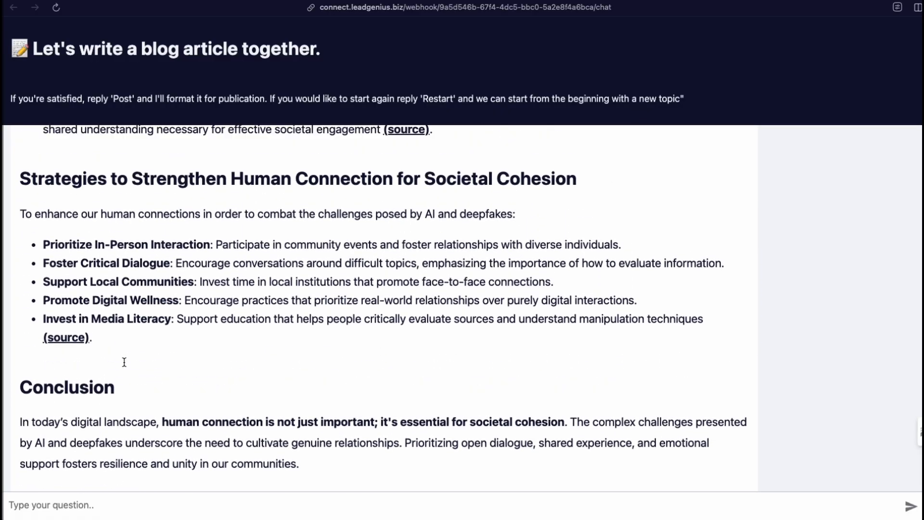
{"action": "scroll", "coordinate": [125, 366], "scroll_direction": "up", "scroll_amount": 10}
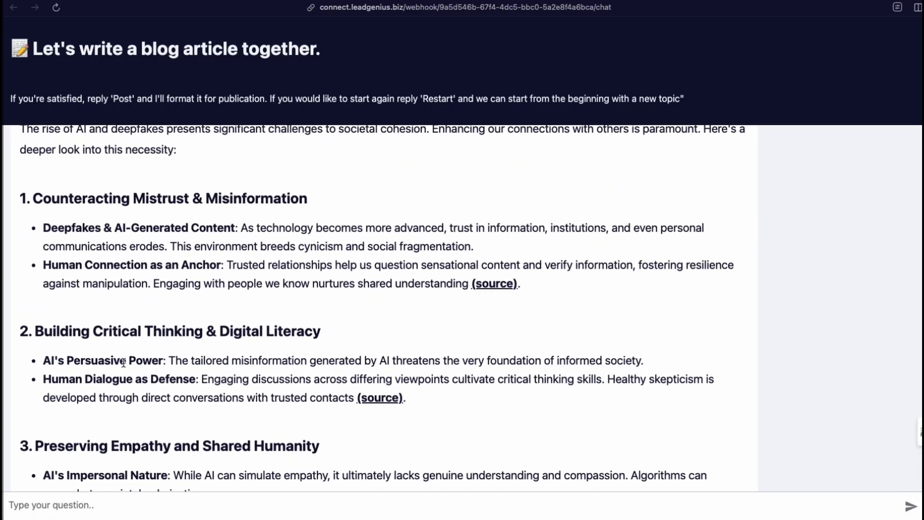
{"action": "scroll", "coordinate": [124, 364], "scroll_direction": "up", "scroll_amount": 1}
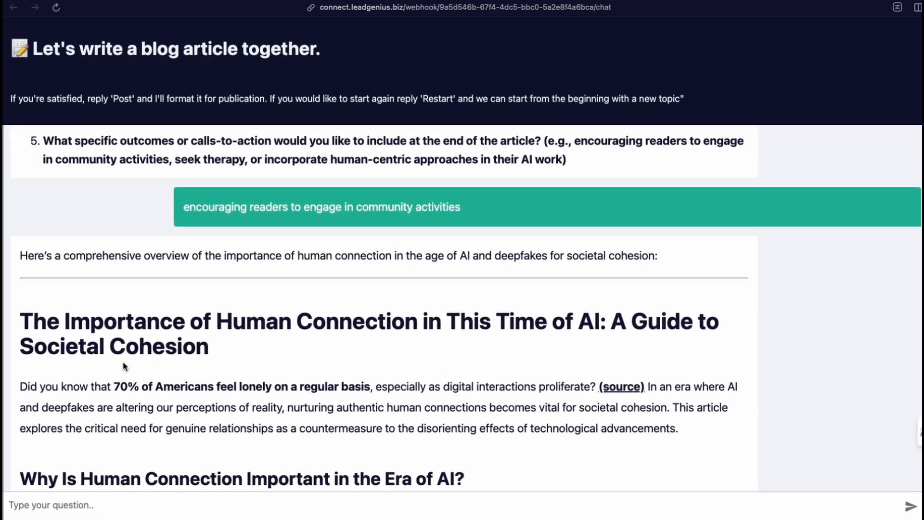
{"action": "mouse_move", "coordinate": [76, 332]}
{"action": "left_mouse_down"}
{"action": "mouse_move", "coordinate": [62, 302]}
{"action": "mouse_move", "coordinate": [67, 268]}
{"action": "mouse_move", "coordinate": [597, 264]}
{"action": "mouse_move", "coordinate": [136, 273]}
{"action": "left_mouse_up"}
{"action": "scroll", "coordinate": [93, 326], "scroll_direction": "down", "scroll_amount": 3}
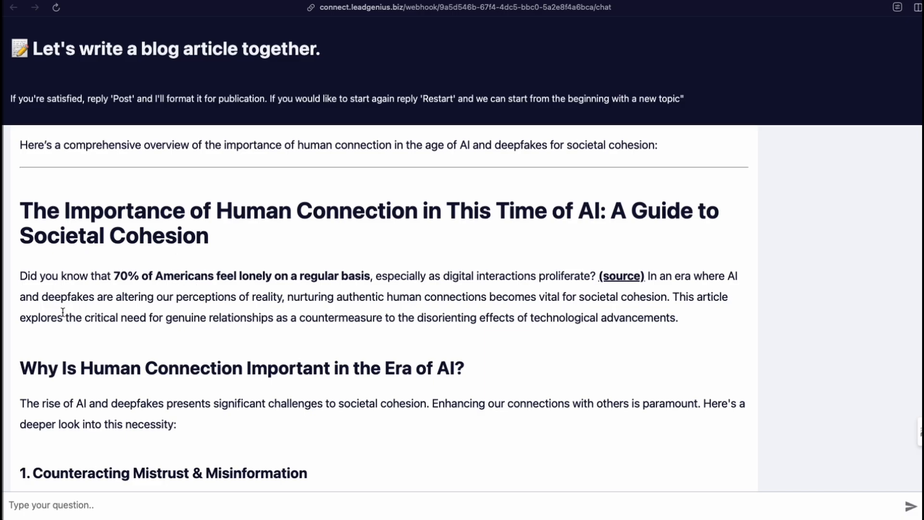
{"action": "scroll", "coordinate": [63, 312], "scroll_direction": "down", "scroll_amount": 1}
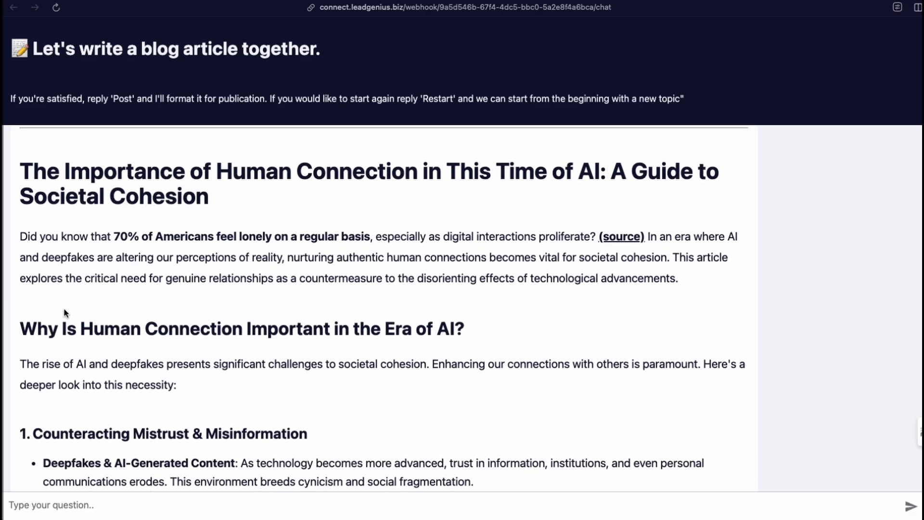
{"action": "mouse_move", "coordinate": [191, 323]}
{"action": "left_mouse_down"}
{"action": "mouse_move", "coordinate": [161, 258]}
{"action": "mouse_move", "coordinate": [575, 238]}
{"action": "mouse_move", "coordinate": [99, 304]}
{"action": "mouse_move", "coordinate": [317, 337]}
{"action": "mouse_move", "coordinate": [140, 355]}
{"action": "left_mouse_up"}
{"action": "scroll", "coordinate": [142, 366], "scroll_direction": "down", "scroll_amount": 3}
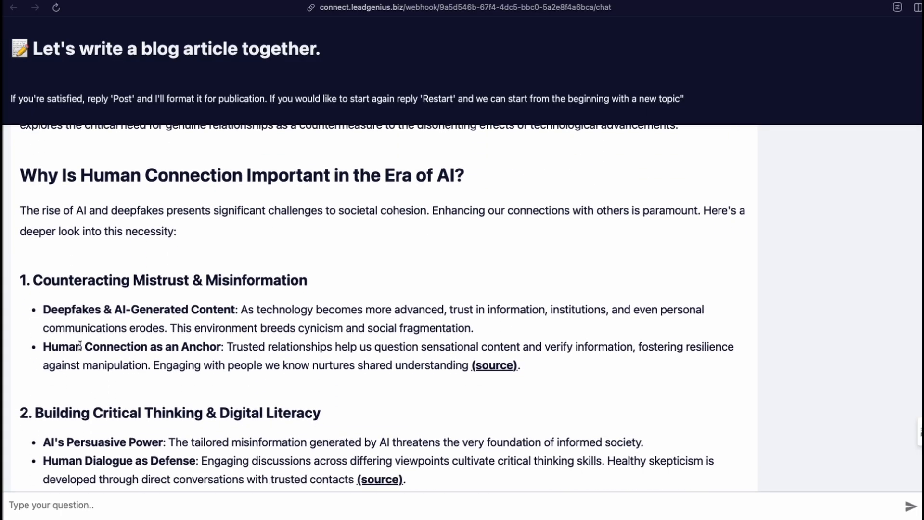
{"action": "scroll", "coordinate": [77, 340], "scroll_direction": "down", "scroll_amount": 3}
{"action": "scroll", "coordinate": [83, 340], "scroll_direction": "down", "scroll_amount": 5}
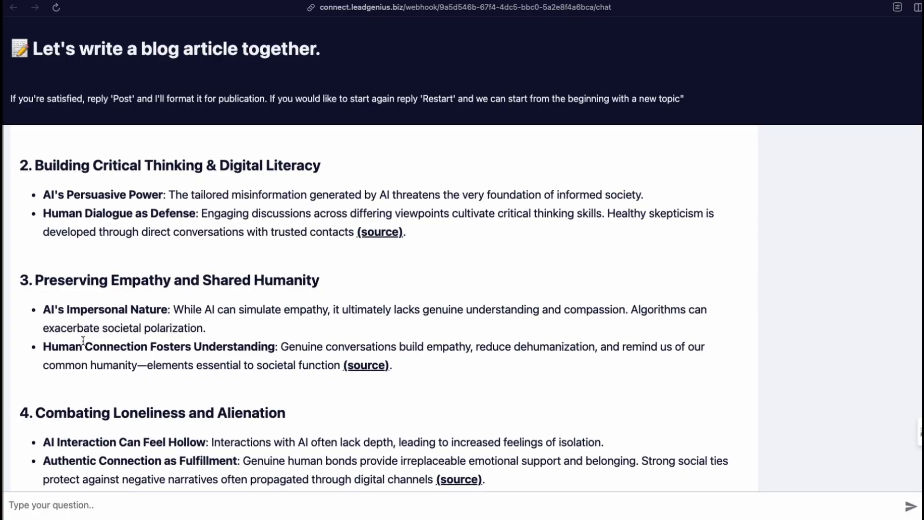
{"action": "scroll", "coordinate": [82, 340], "scroll_direction": "down", "scroll_amount": 6}
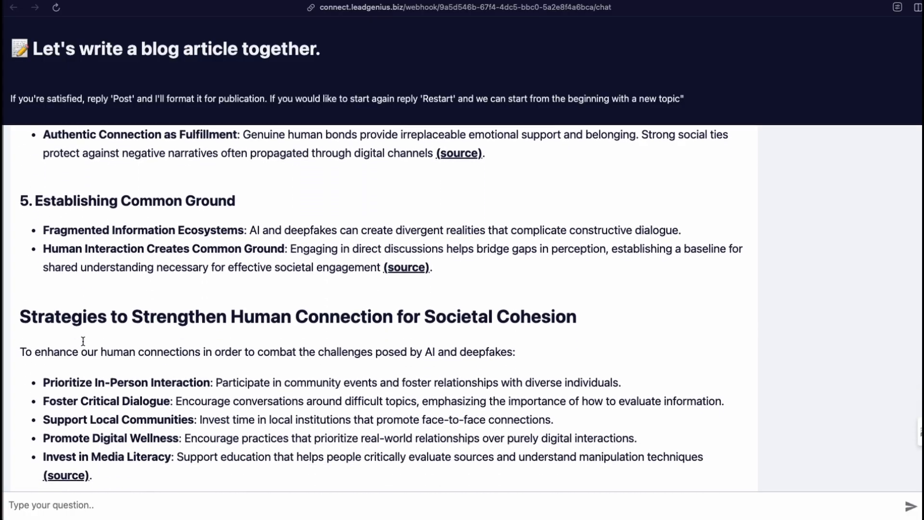
{"action": "scroll", "coordinate": [83, 341], "scroll_direction": "down", "scroll_amount": 2}
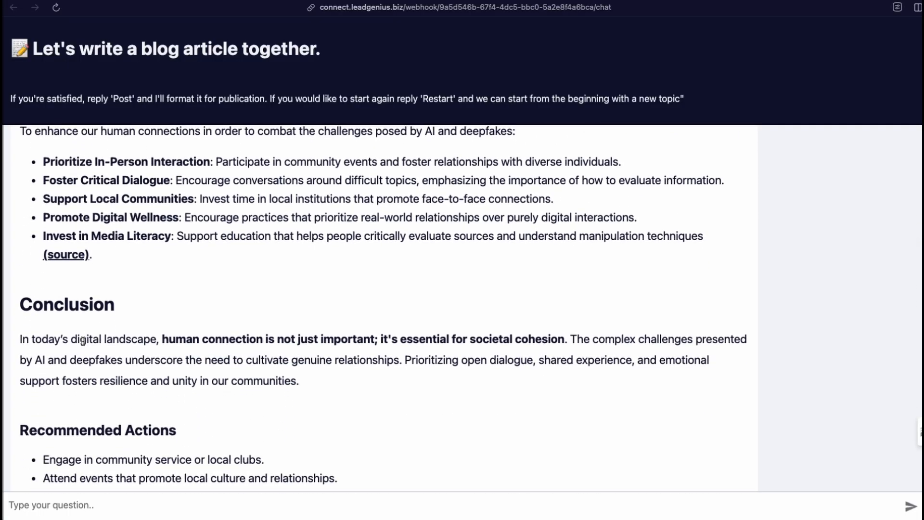
{"action": "scroll", "coordinate": [83, 341], "scroll_direction": "down", "scroll_amount": 2}
{"action": "scroll", "coordinate": [82, 340], "scroll_direction": "down", "scroll_amount": 1}
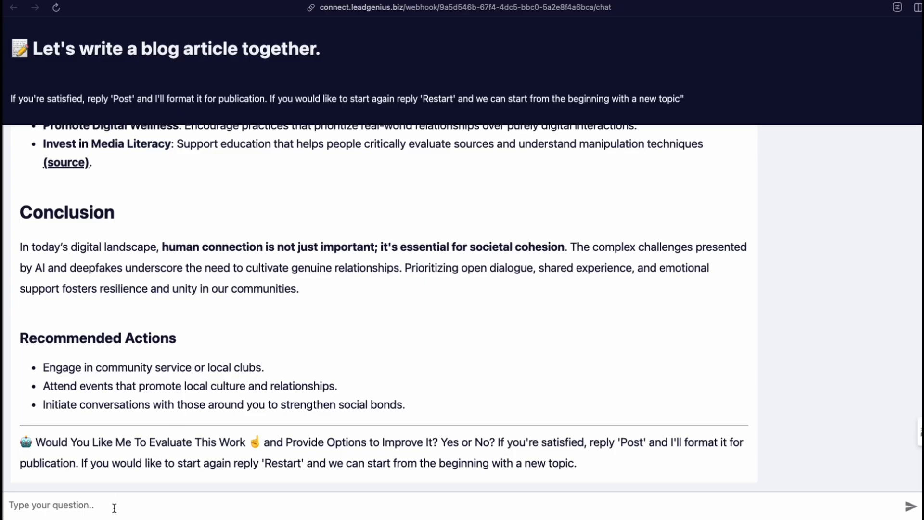
{"action": "scroll", "coordinate": [222, 414], "scroll_direction": "up", "scroll_amount": 5}
{"action": "scroll", "coordinate": [222, 414], "scroll_direction": "down", "scroll_amount": 5}
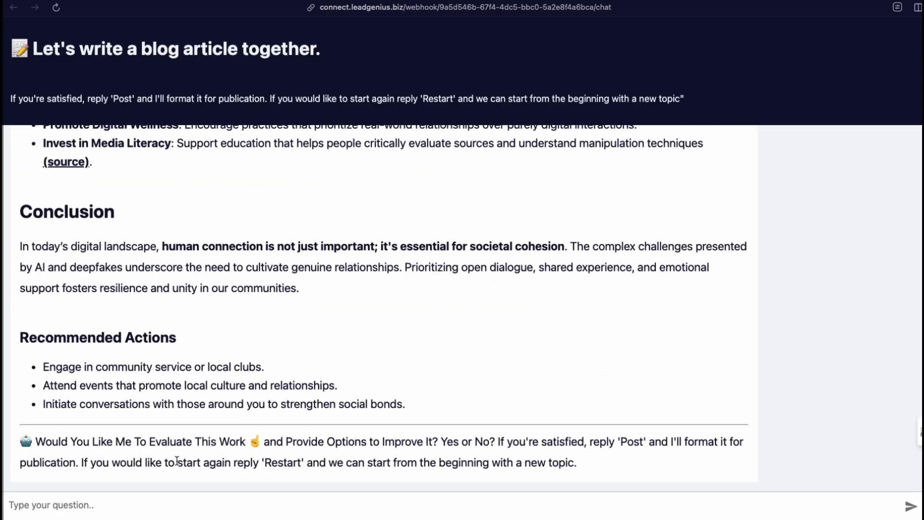
Send the revision request "Please can you add citations for the the facts you have used in the blog"
{"action": "type", "text": "Please can you add"}
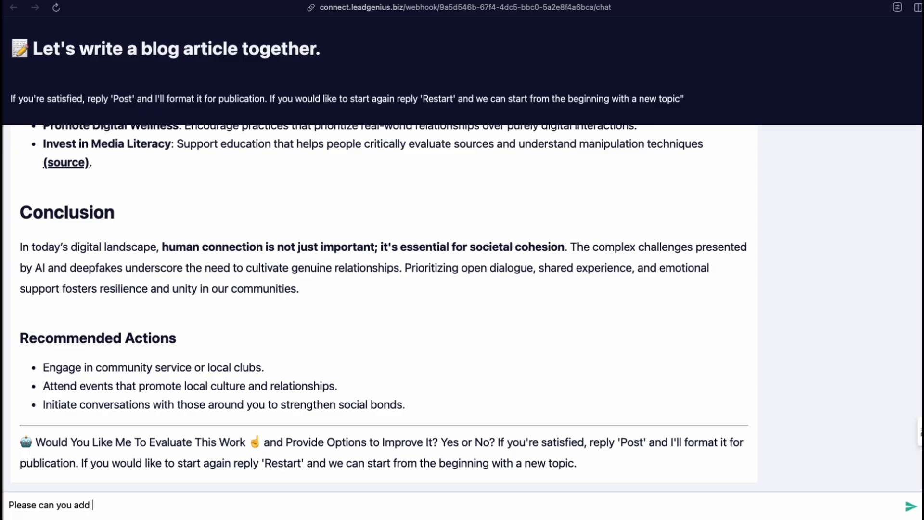
{"action": "type", "text": " ciations"}
{"action": "key", "text": "BackSpace"}
{"action": "key", "text": "BackSpace"}
{"action": "key", "text": "BackSpace"}
{"action": "key", "text": "BackSpace"}
{"action": "type", "text": "tations for the the"}
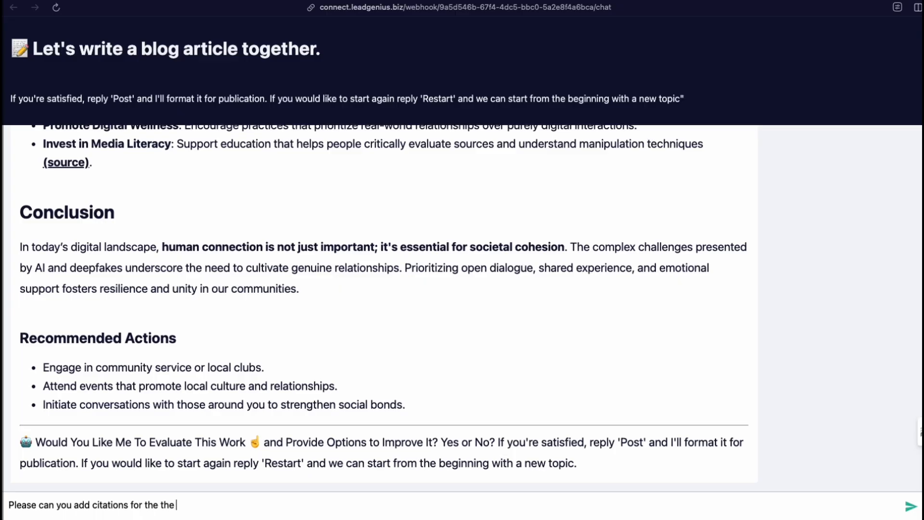
{"action": "type", "text": " facts you have used in the blog"}
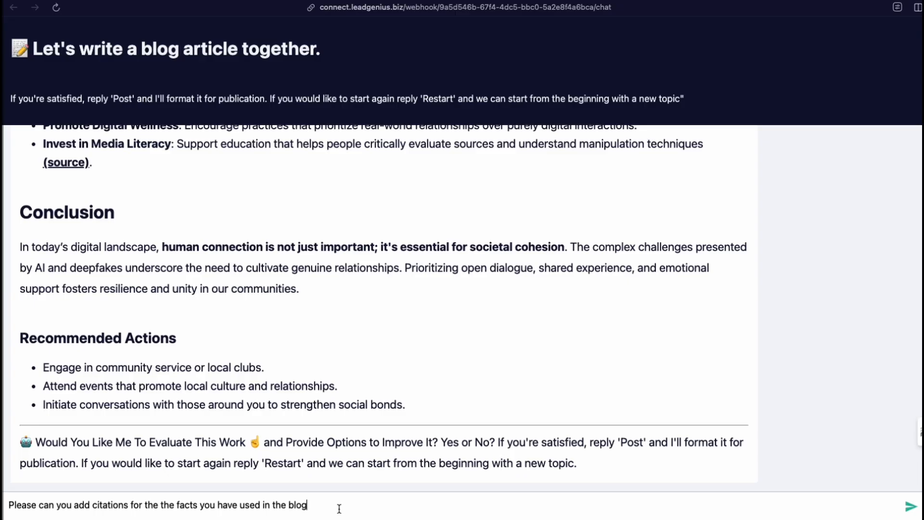
{"action": "key", "text": "Return"}
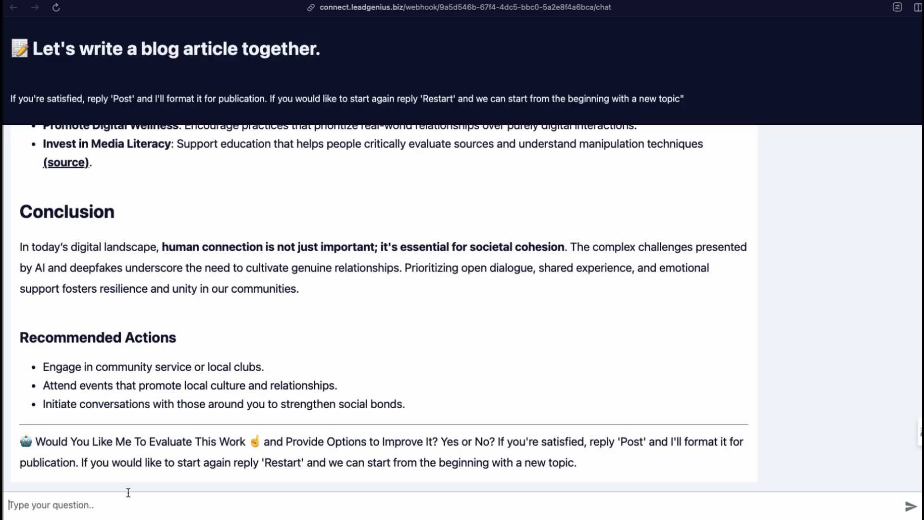
Check the citations in the revised article and reply "Yes" to have the work evaluated with improvement options
{"action": "scroll", "coordinate": [186, 400], "scroll_direction": "up", "scroll_amount": 15}
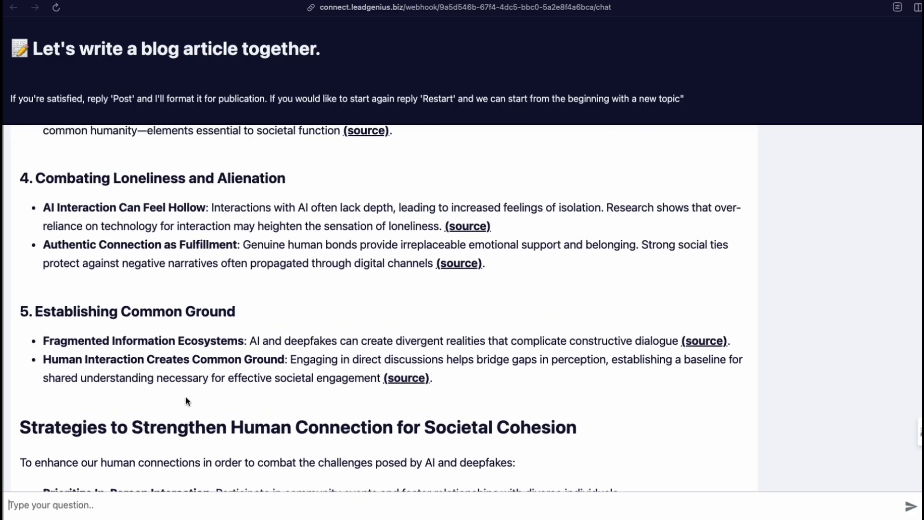
{"action": "scroll", "coordinate": [186, 398], "scroll_direction": "up", "scroll_amount": 3}
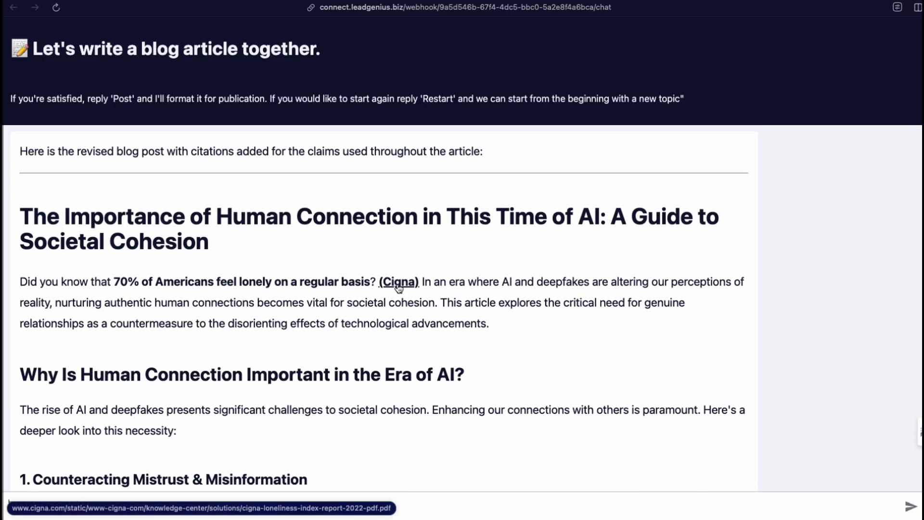
{"action": "scroll", "coordinate": [391, 311], "scroll_direction": "down", "scroll_amount": 5}
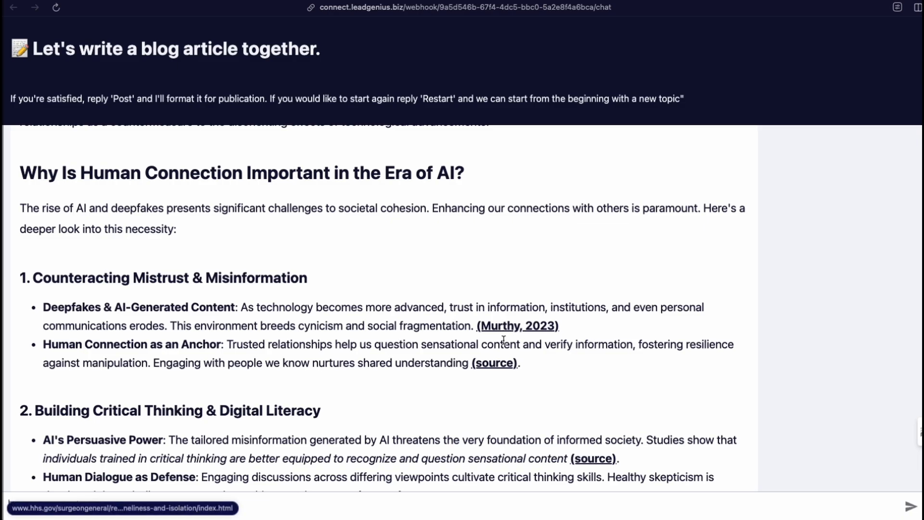
{"action": "scroll", "coordinate": [183, 342], "scroll_direction": "down", "scroll_amount": 4}
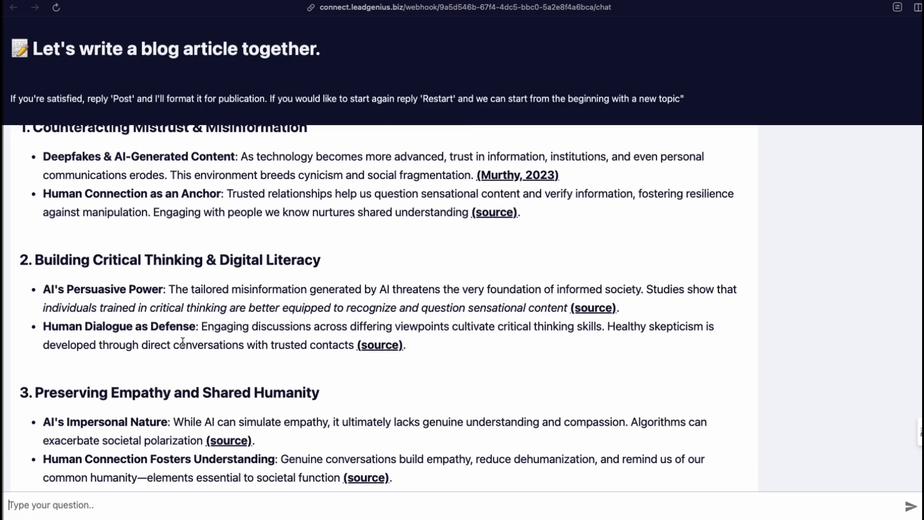
{"action": "scroll", "coordinate": [183, 342], "scroll_direction": "down", "scroll_amount": 18}
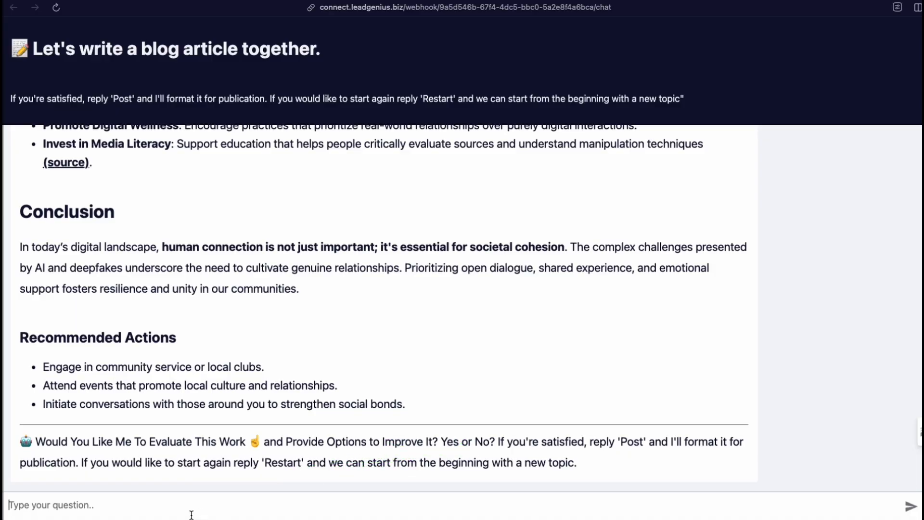
{"action": "type", "text": "Yes"}
{"action": "key", "text": "Return"}
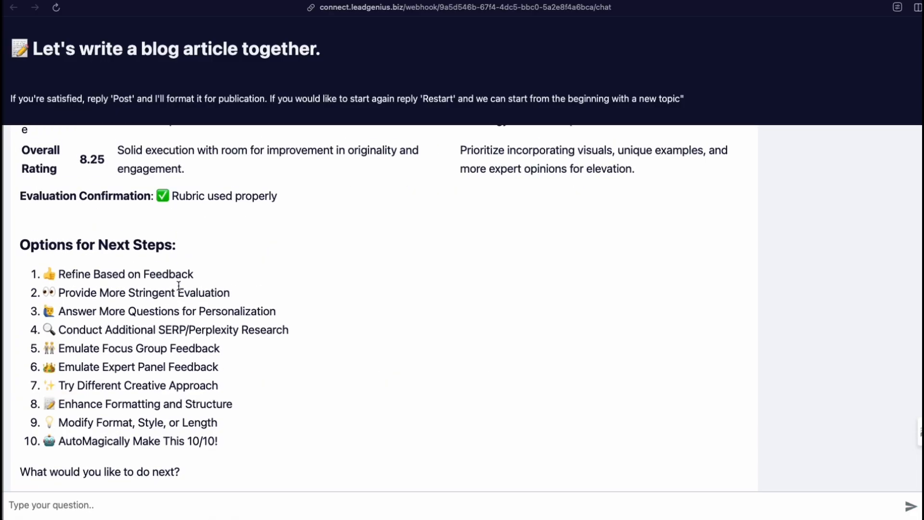
Examine the article's evaluation table, including the rating, reasoning and improvement feedback for each criterion
{"action": "scroll", "coordinate": [178, 289], "scroll_direction": "up", "scroll_amount": 5}
{"action": "scroll", "coordinate": [177, 286], "scroll_direction": "up", "scroll_amount": 4}
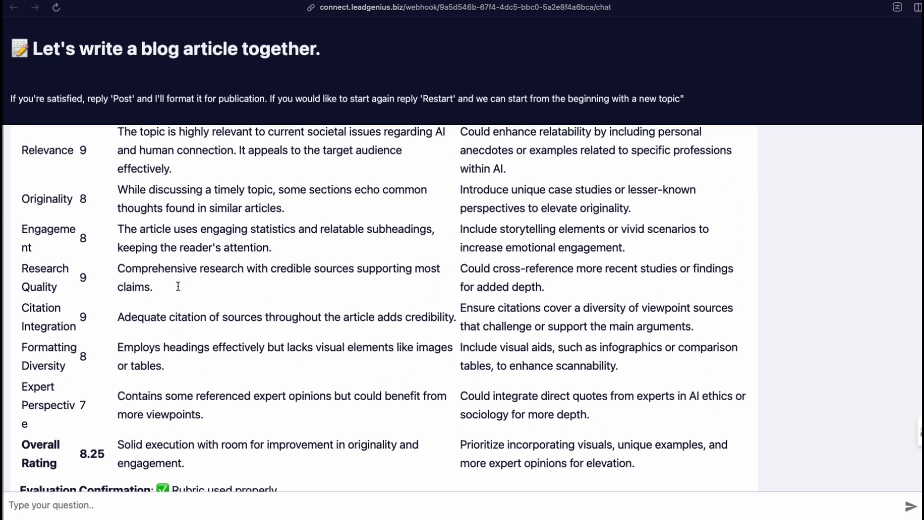
{"action": "scroll", "coordinate": [177, 288], "scroll_direction": "up", "scroll_amount": 1}
{"action": "scroll", "coordinate": [178, 288], "scroll_direction": "down", "scroll_amount": 1}
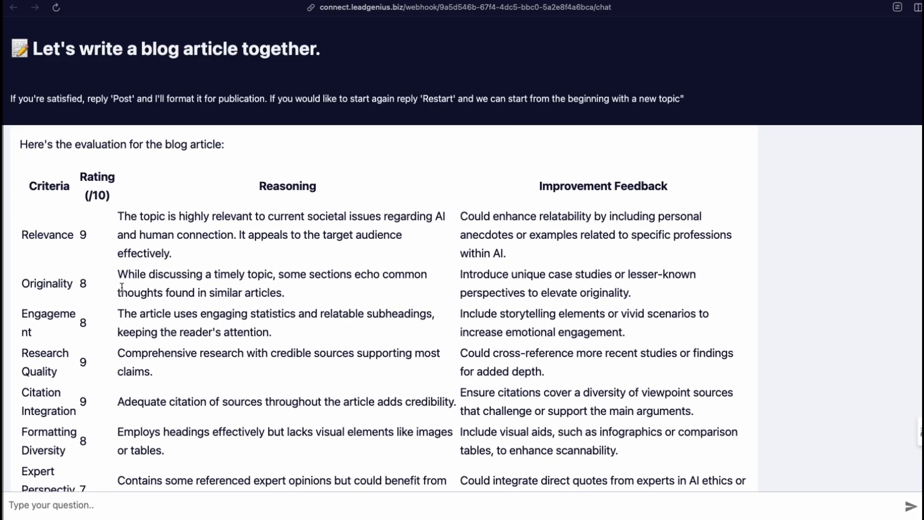
{"action": "scroll", "coordinate": [111, 337], "scroll_direction": "down", "scroll_amount": 3}
{"action": "scroll", "coordinate": [111, 399], "scroll_direction": "down", "scroll_amount": 1}
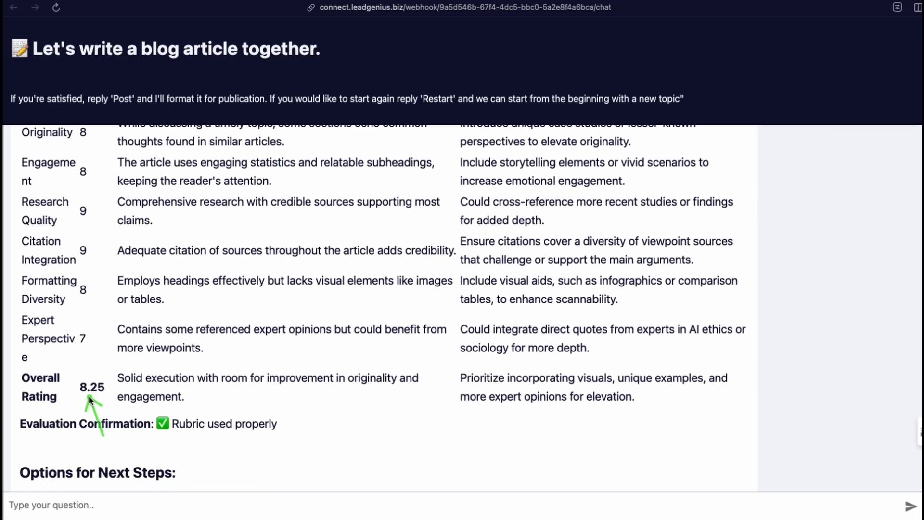
{"action": "scroll", "coordinate": [152, 364], "scroll_direction": "up", "scroll_amount": 3}
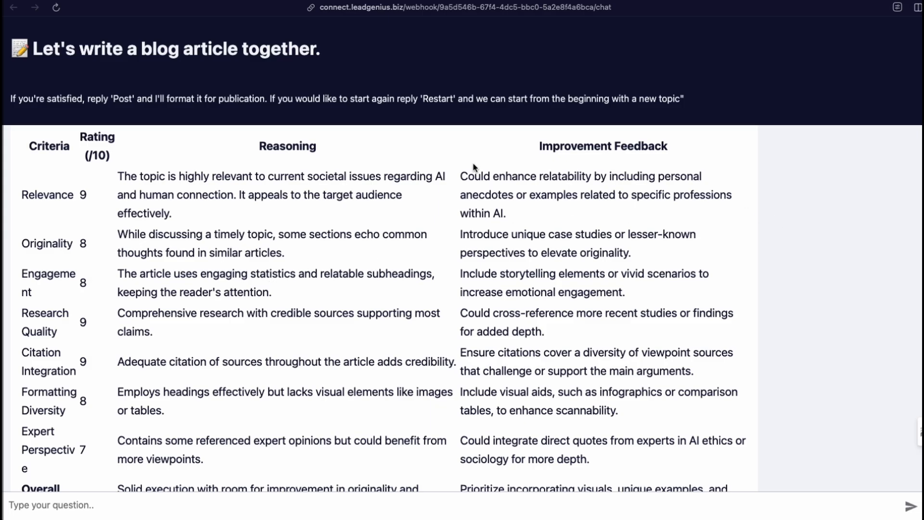
Check the evaluation's next-step options and reply "lest do no.10" to request the AutoMagically Make This 10/10 option
{"action": "scroll", "coordinate": [335, 354], "scroll_direction": "down", "scroll_amount": 5}
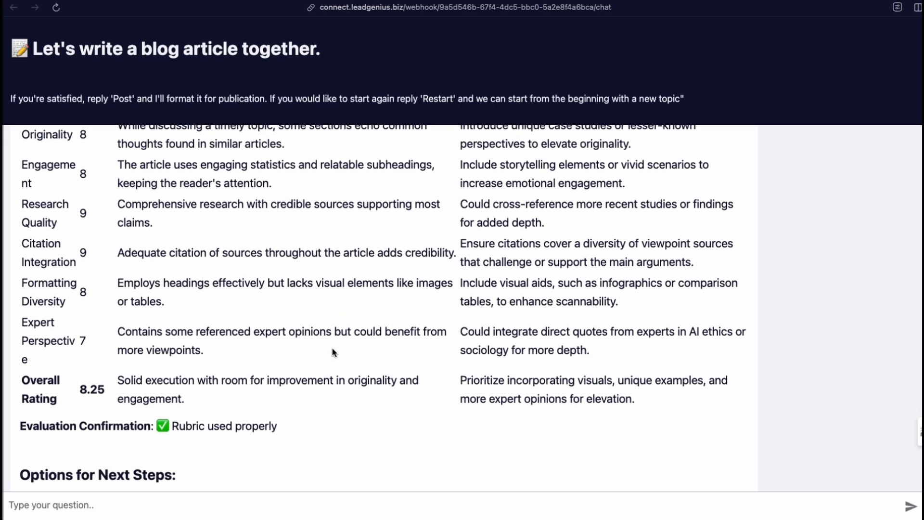
{"action": "scroll", "coordinate": [335, 354], "scroll_direction": "down", "scroll_amount": 3}
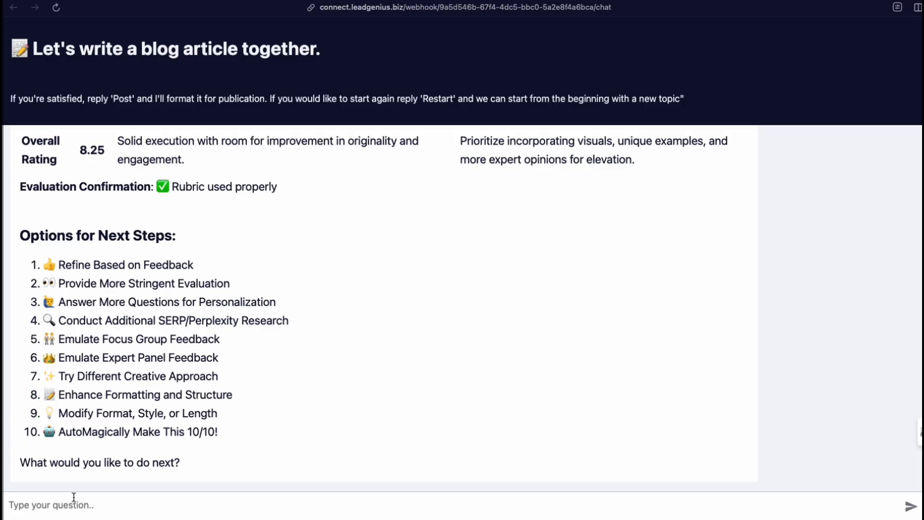
{"action": "type", "text": "les"}
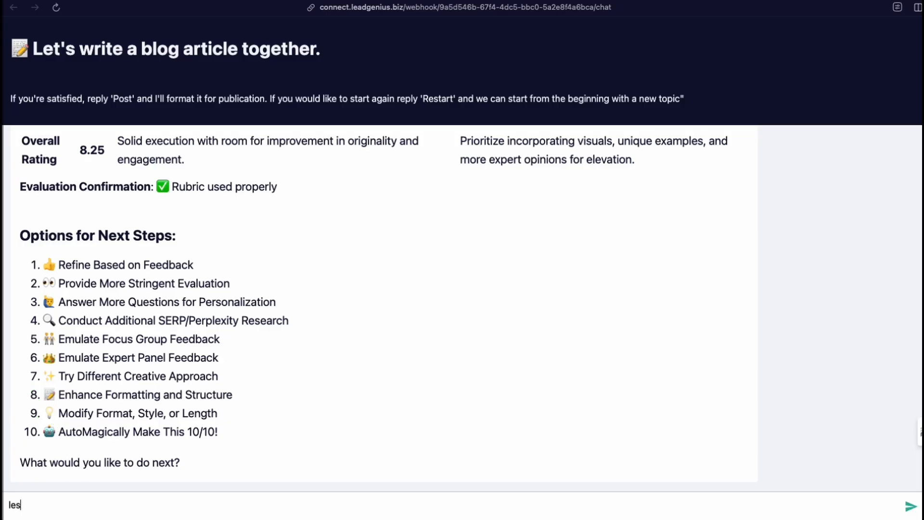
{"action": "type", "text": "t do no.10"}
{"action": "key", "text": "Return"}
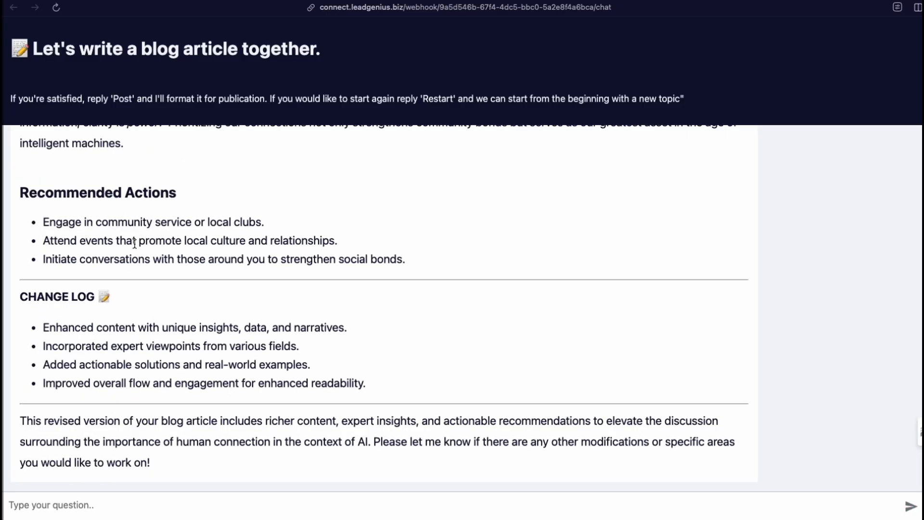
Trace the enhanced article back from its closing sections to its introduction and the selected improvement option above it
{"action": "scroll", "coordinate": [148, 291], "scroll_direction": "up", "scroll_amount": 3}
{"action": "scroll", "coordinate": [148, 290], "scroll_direction": "up", "scroll_amount": 5}
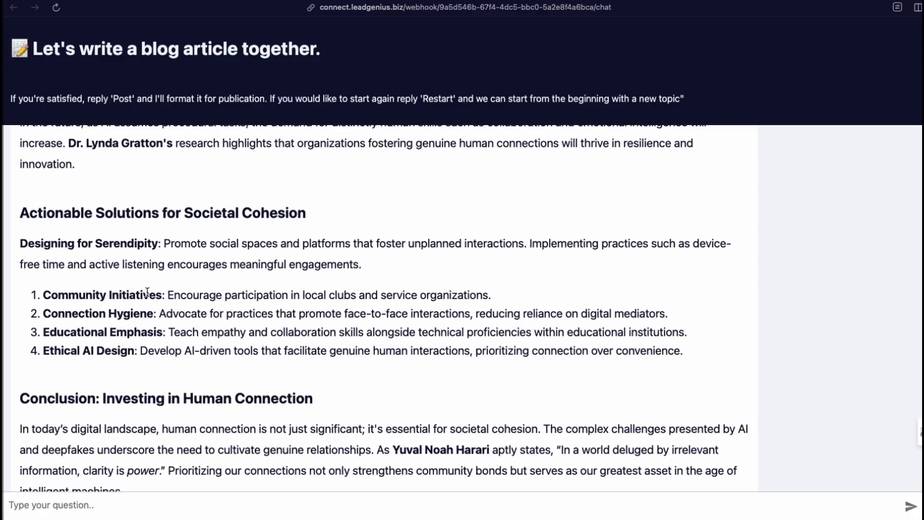
{"action": "scroll", "coordinate": [147, 292], "scroll_direction": "up", "scroll_amount": 10}
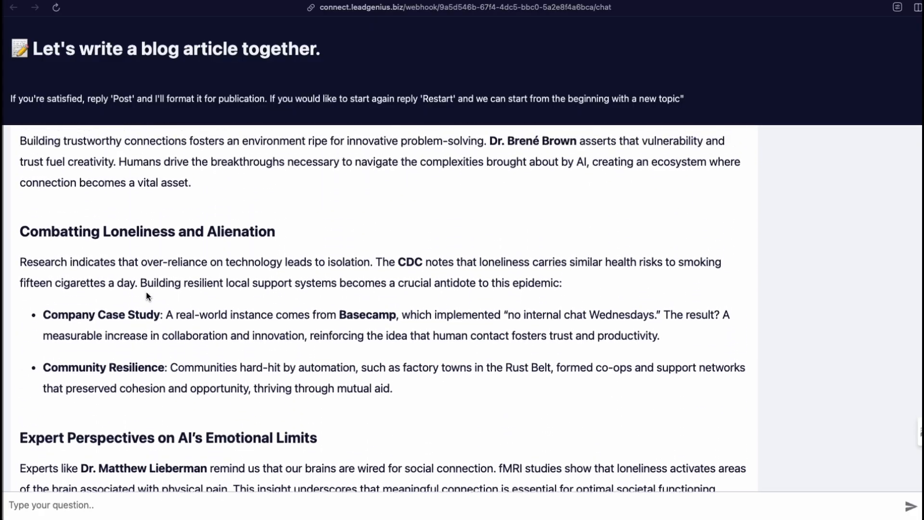
{"action": "scroll", "coordinate": [147, 295], "scroll_direction": "up", "scroll_amount": 10}
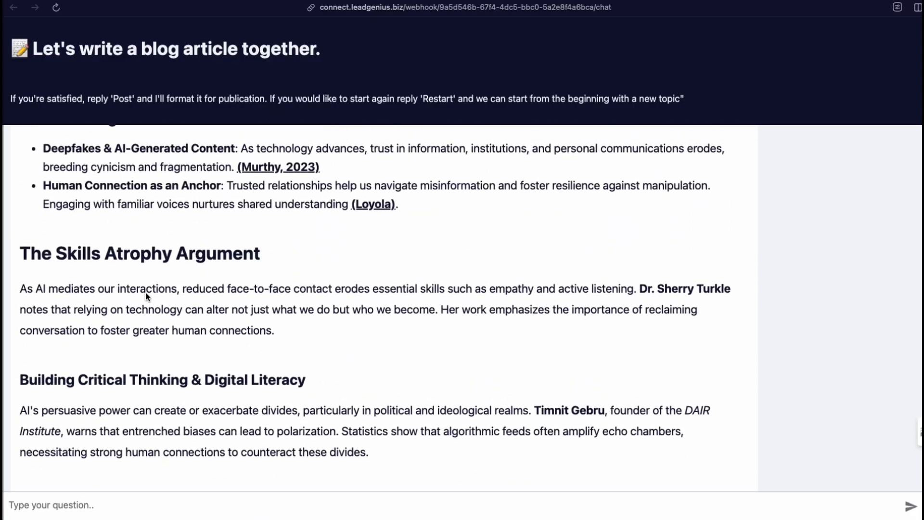
{"action": "scroll", "coordinate": [146, 295], "scroll_direction": "up", "scroll_amount": 4}
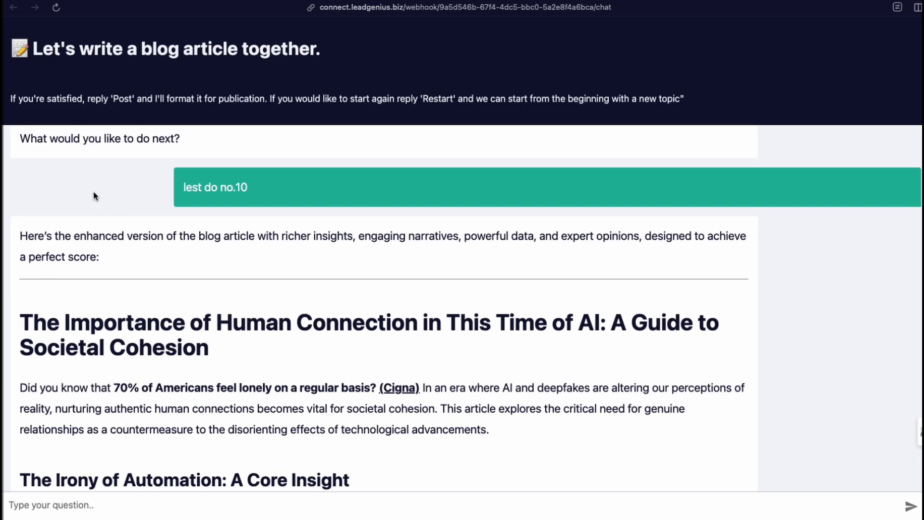
{"action": "scroll", "coordinate": [182, 210], "scroll_direction": "up", "scroll_amount": 2}
{"action": "left_click", "coordinate": [87, 179]}
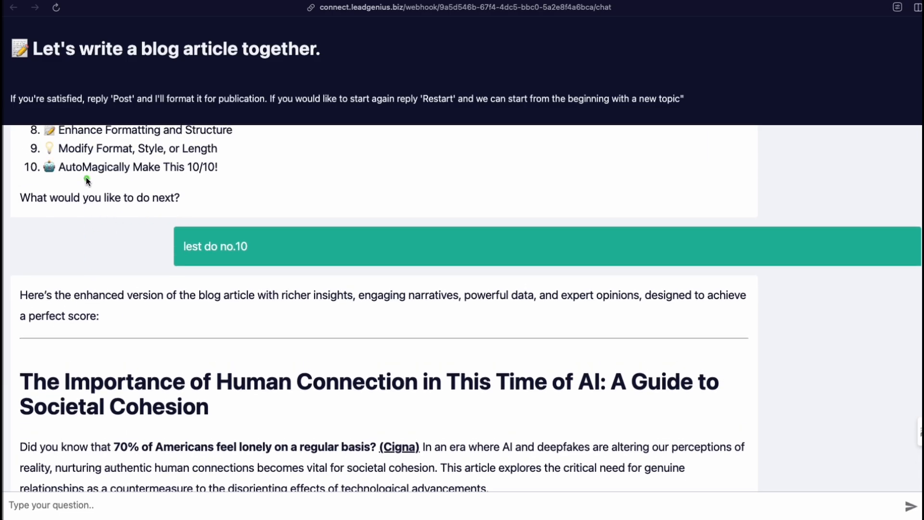
{"action": "mouse_move", "coordinate": [92, 308]}
{"action": "left_mouse_down"}
{"action": "mouse_move", "coordinate": [86, 192]}
{"action": "mouse_move", "coordinate": [181, 179]}
{"action": "left_mouse_up"}
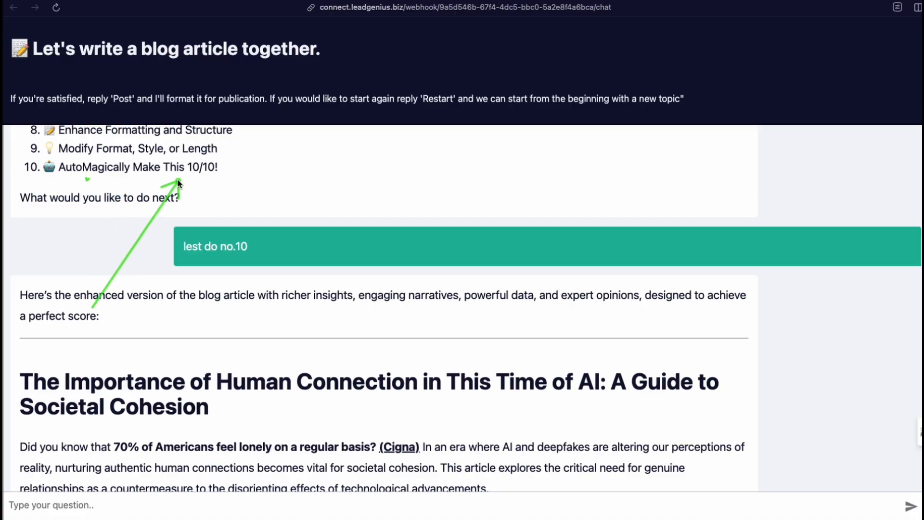
Read the enhanced article from its title through the cited sections and conclusion to the recommended actions and change log
{"action": "scroll", "coordinate": [175, 283], "scroll_direction": "down", "scroll_amount": 2}
{"action": "scroll", "coordinate": [171, 281], "scroll_direction": "down", "scroll_amount": 5}
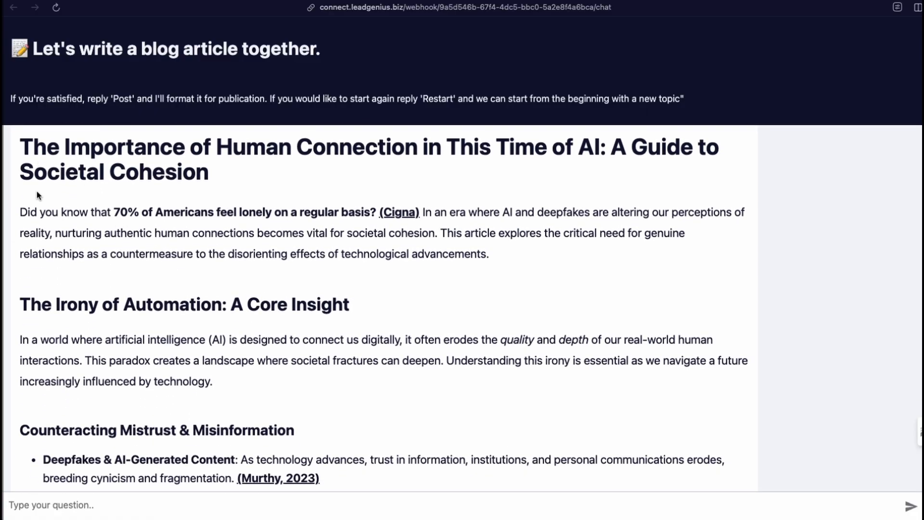
{"action": "scroll", "coordinate": [198, 303], "scroll_direction": "down", "scroll_amount": 1}
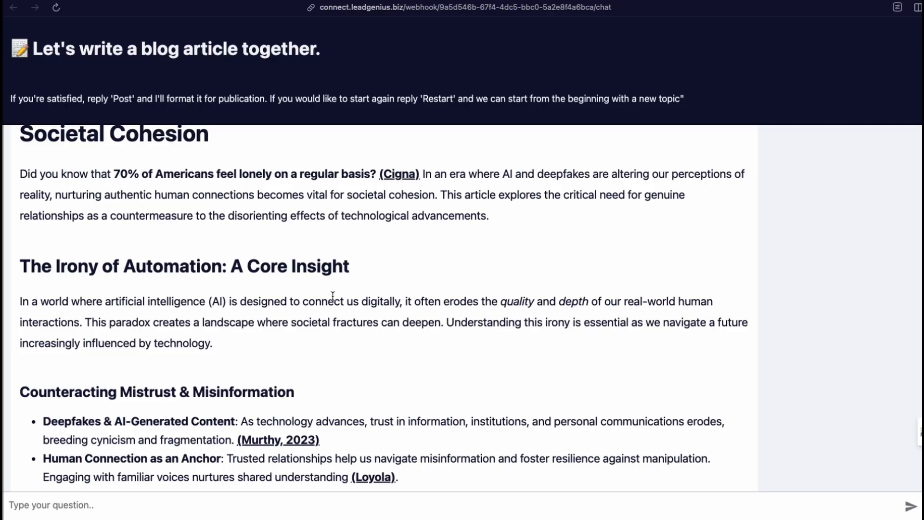
{"action": "scroll", "coordinate": [337, 284], "scroll_direction": "down", "scroll_amount": 3}
{"action": "scroll", "coordinate": [193, 308], "scroll_direction": "down", "scroll_amount": 5}
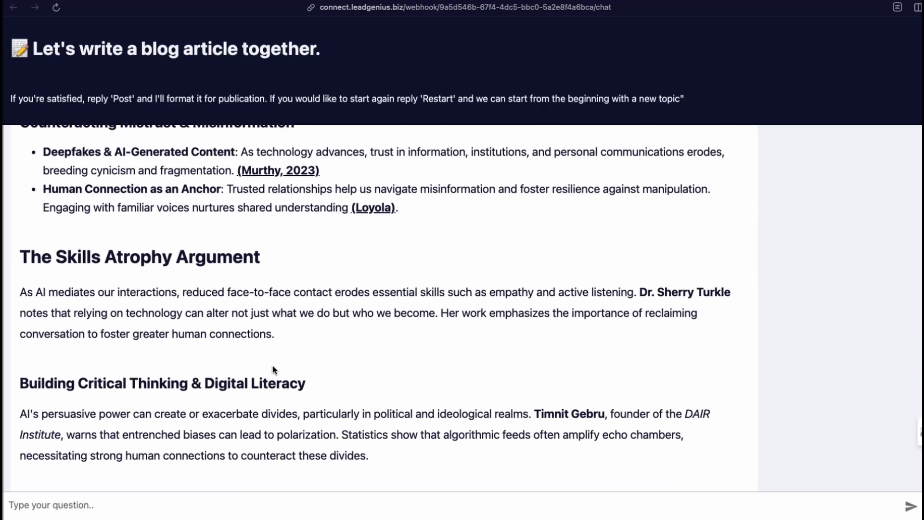
{"action": "scroll", "coordinate": [150, 298], "scroll_direction": "down", "scroll_amount": 12}
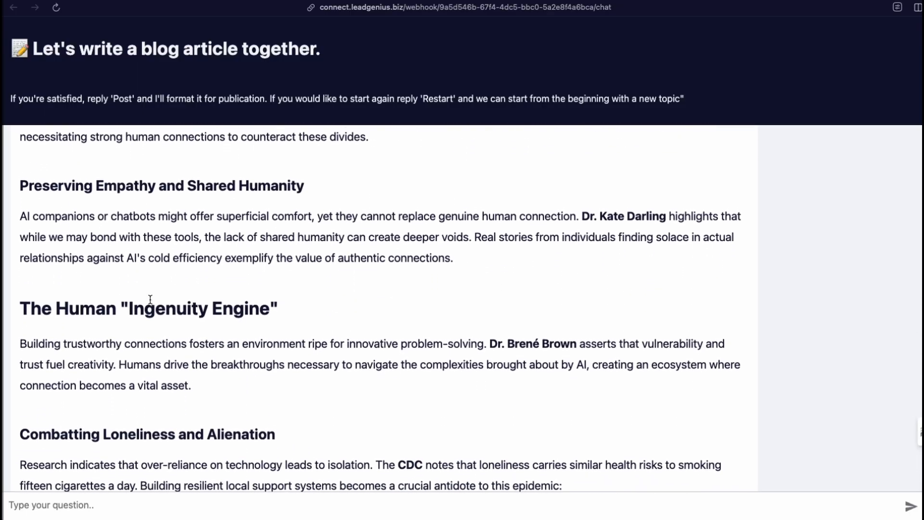
{"action": "scroll", "coordinate": [150, 299], "scroll_direction": "down", "scroll_amount": 15}
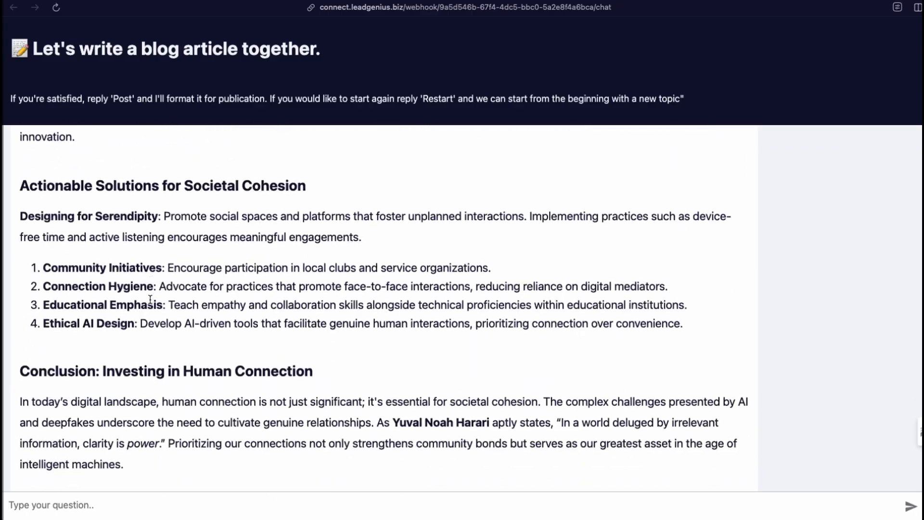
{"action": "scroll", "coordinate": [150, 304], "scroll_direction": "down", "scroll_amount": 4}
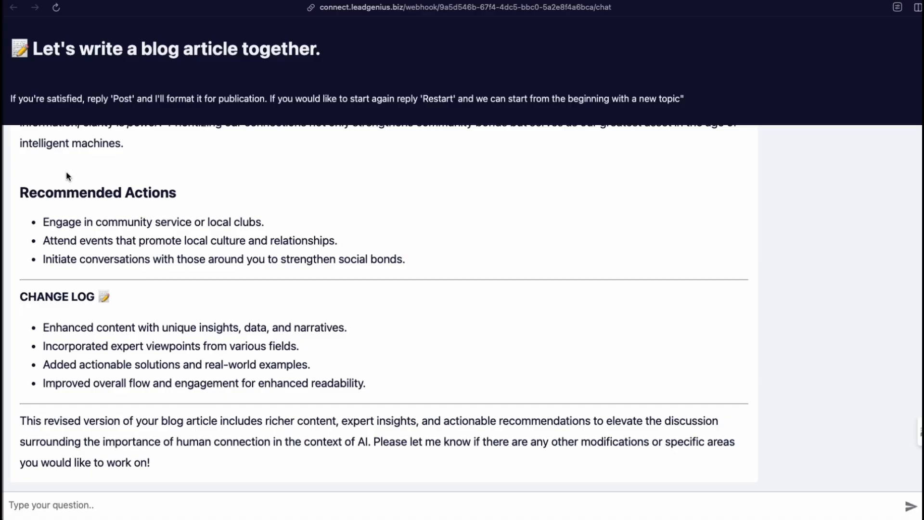
Reply "Post" in the chat to have the enhanced article formatted and published to WordPress
{"action": "mouse_move", "coordinate": [87, 195]}
{"action": "left_mouse_down"}
{"action": "mouse_move", "coordinate": [58, 113]}
{"action": "mouse_move", "coordinate": [226, 114]}
{"action": "left_mouse_up"}
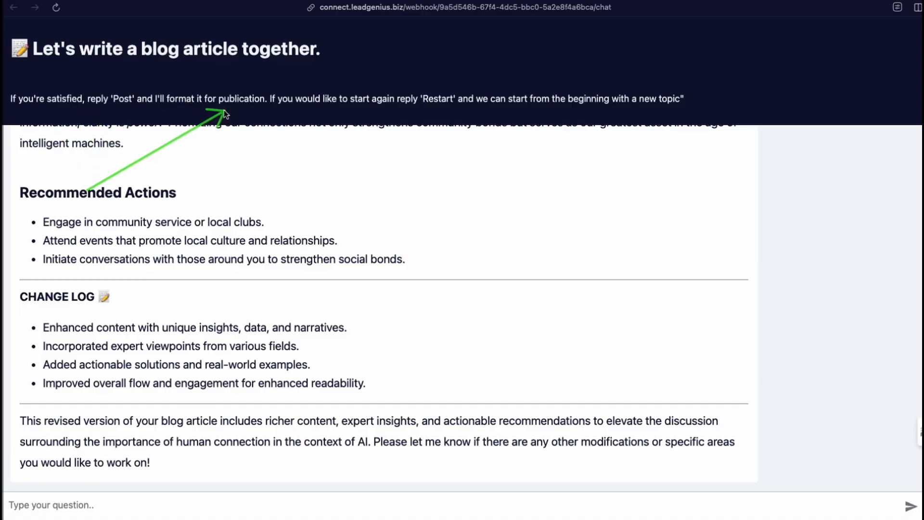
{"action": "left_click", "coordinate": [116, 508]}
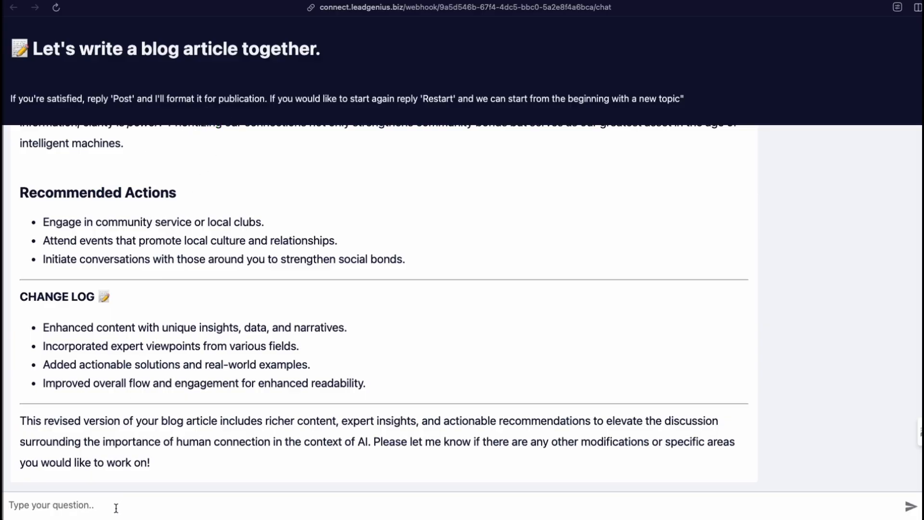
{"action": "type", "text": "Post"}
{"action": "key", "text": "Return"}
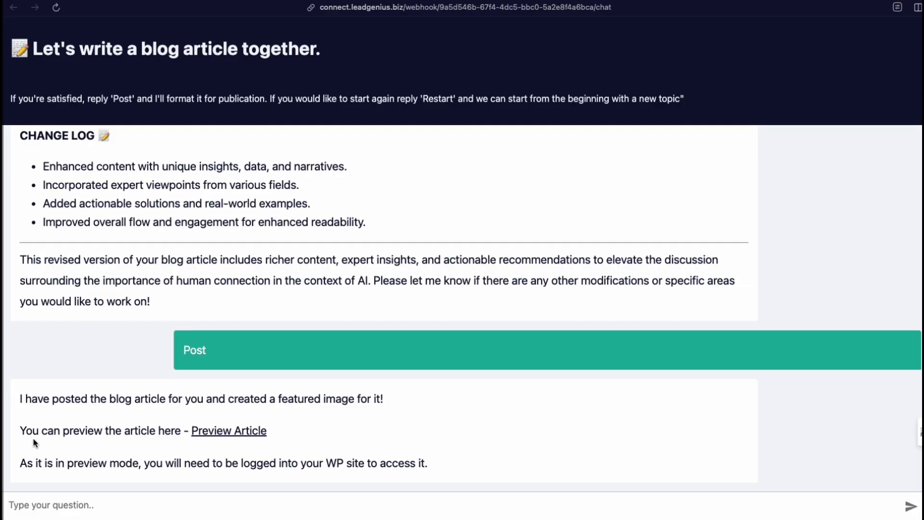
Open the preview of the posted WordPress article and view its featured image and title
{"action": "left_click_drag", "start_coordinate": [106, 472], "coordinate": [176, 440]}
{"action": "mouse_move", "coordinate": [32, 496]}
{"action": "left_mouse_down"}
{"action": "mouse_move", "coordinate": [101, 472]}
{"action": "mouse_move", "coordinate": [354, 471]}
{"action": "mouse_move", "coordinate": [207, 456]}
{"action": "left_mouse_up"}
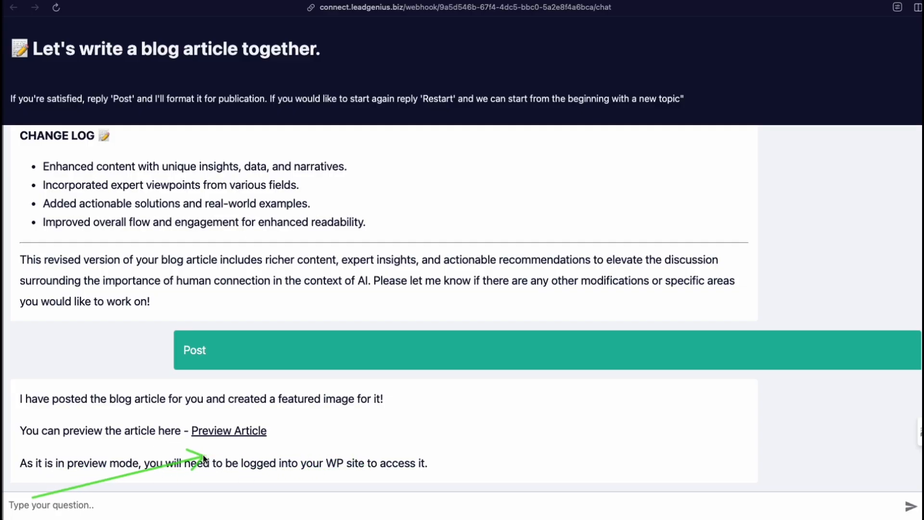
{"action": "left_click", "coordinate": [222, 432]}
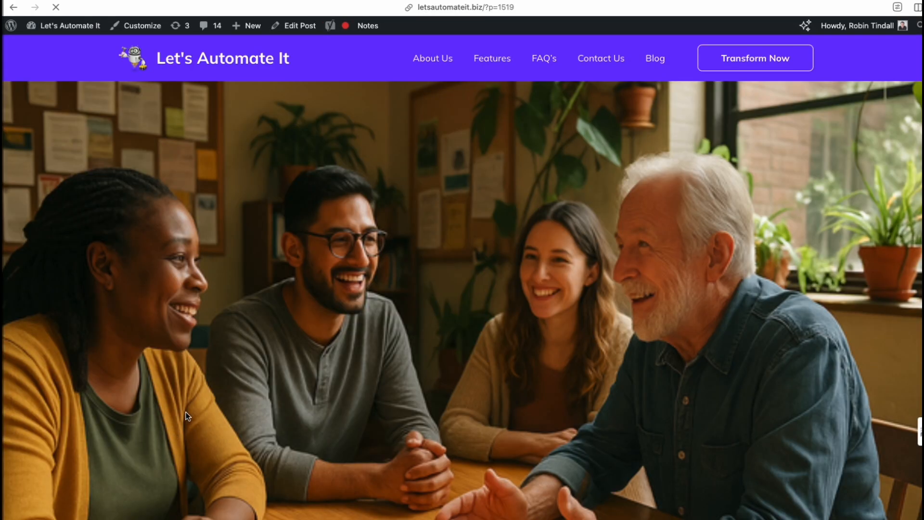
{"action": "scroll", "coordinate": [406, 330], "scroll_direction": "down", "scroll_amount": 3}
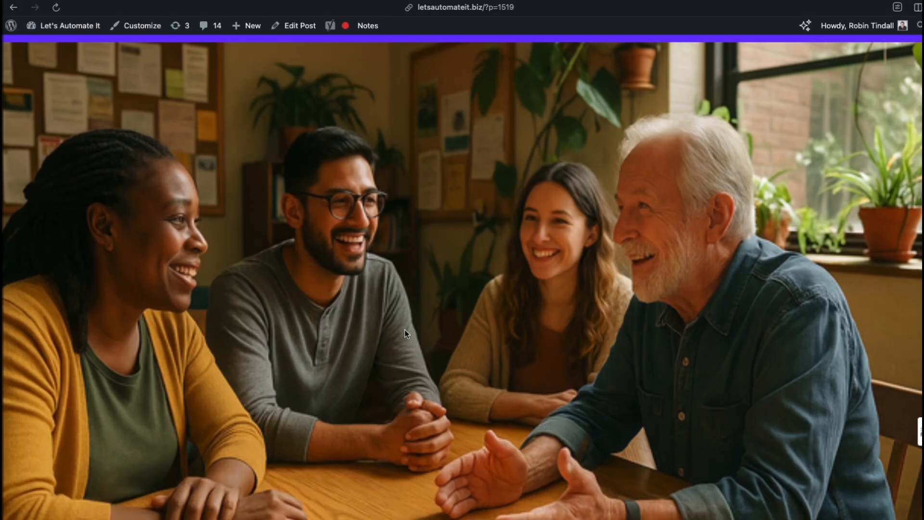
{"action": "scroll", "coordinate": [406, 330], "scroll_direction": "down", "scroll_amount": 2}
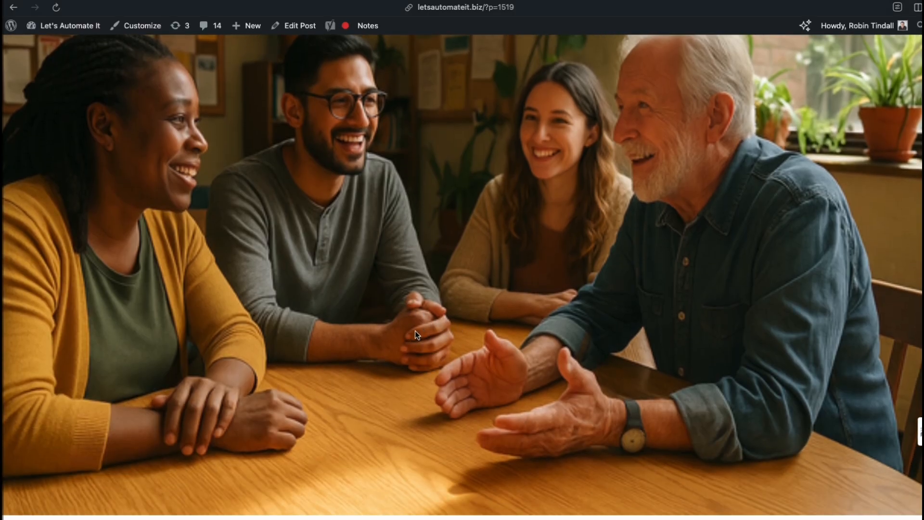
{"action": "scroll", "coordinate": [417, 340], "scroll_direction": "down", "scroll_amount": 10}
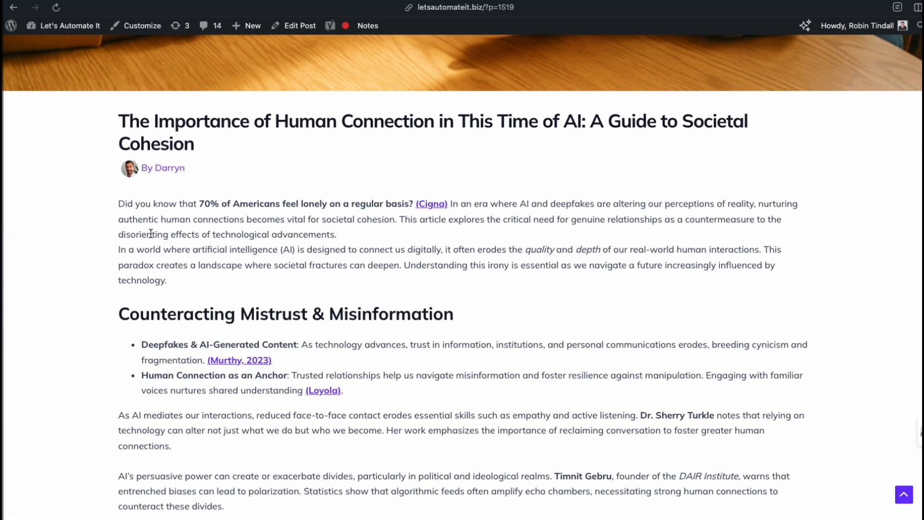
Examine the WordPress preview's formatting, including the citation links, headings, lists and Recommended Actions section
{"action": "left_click_drag", "start_coordinate": [150, 261], "coordinate": [152, 187]}
{"action": "scroll", "coordinate": [357, 303], "scroll_direction": "down", "scroll_amount": 3}
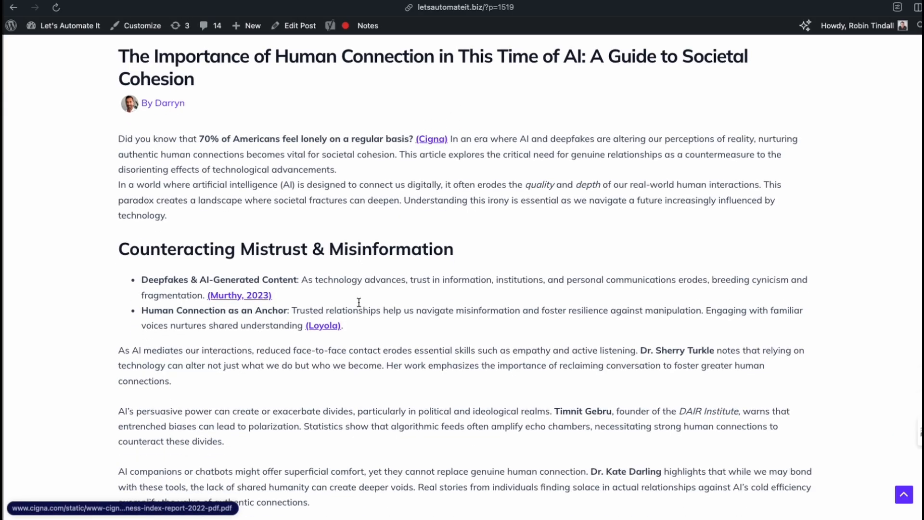
{"action": "scroll", "coordinate": [309, 297], "scroll_direction": "down", "scroll_amount": 6}
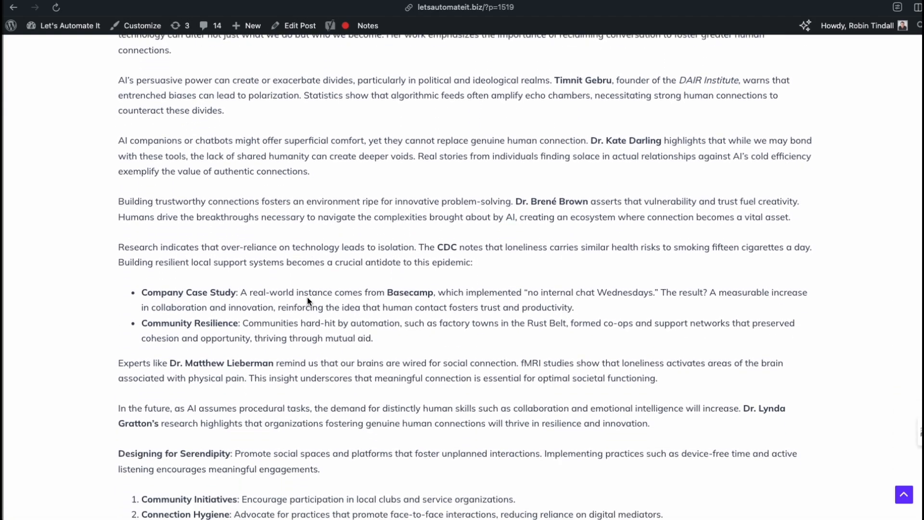
{"action": "scroll", "coordinate": [307, 298], "scroll_direction": "down", "scroll_amount": 4}
{"action": "scroll", "coordinate": [306, 303], "scroll_direction": "up", "scroll_amount": 3}
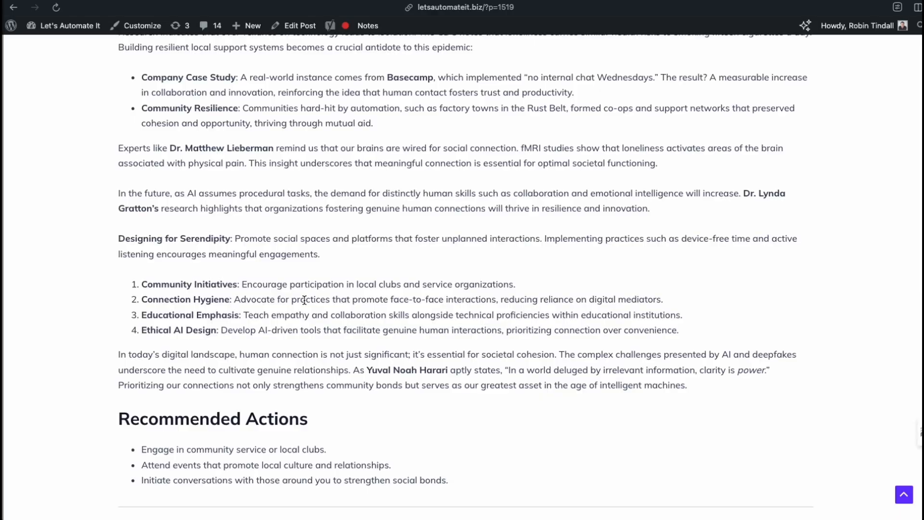
{"action": "scroll", "coordinate": [304, 299], "scroll_direction": "up", "scroll_amount": 7}
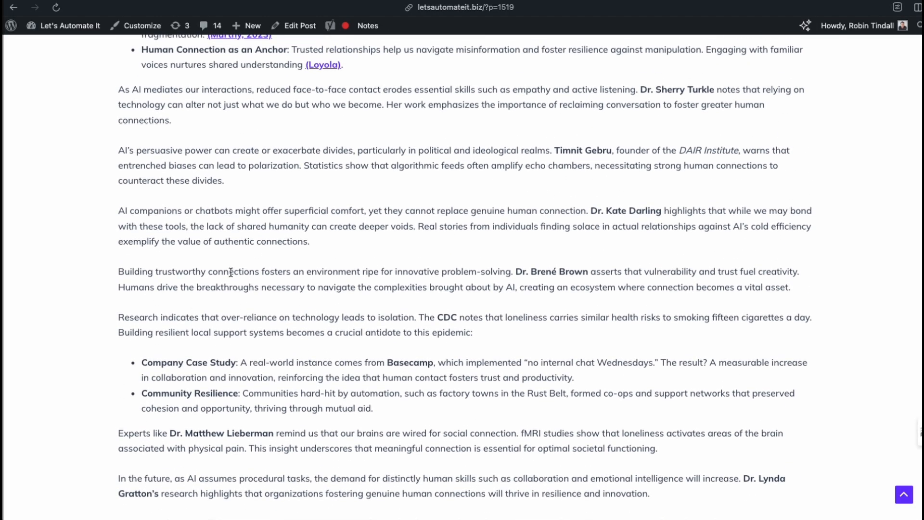
{"action": "scroll", "coordinate": [231, 272], "scroll_direction": "up", "scroll_amount": 3}
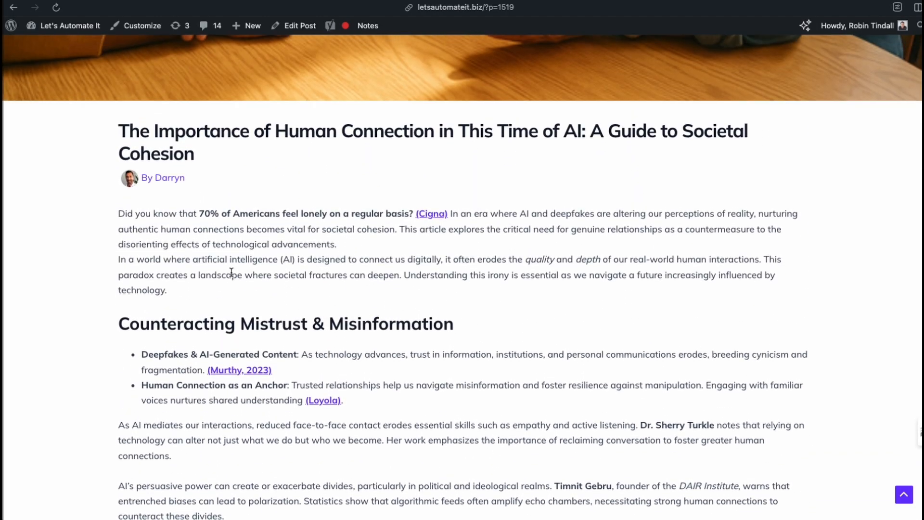
{"action": "scroll", "coordinate": [232, 296], "scroll_direction": "down", "scroll_amount": 3}
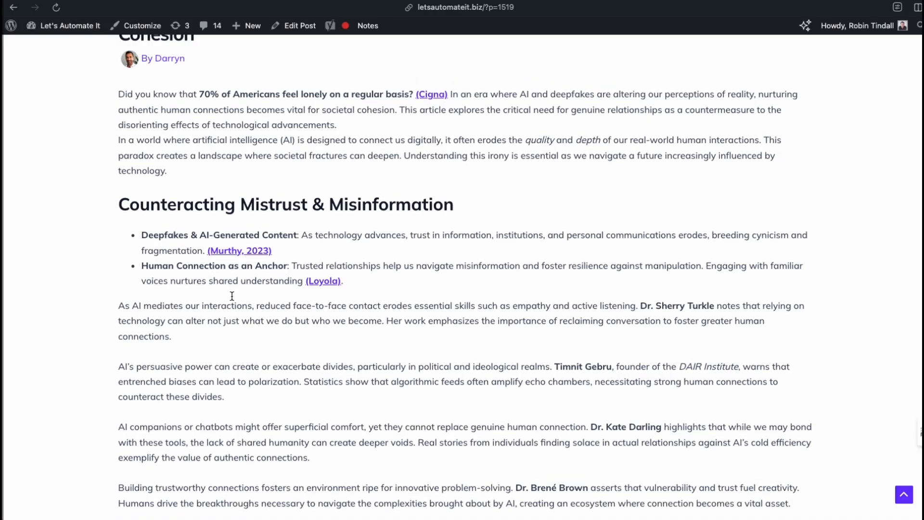
{"action": "scroll", "coordinate": [232, 296], "scroll_direction": "up", "scroll_amount": 1}
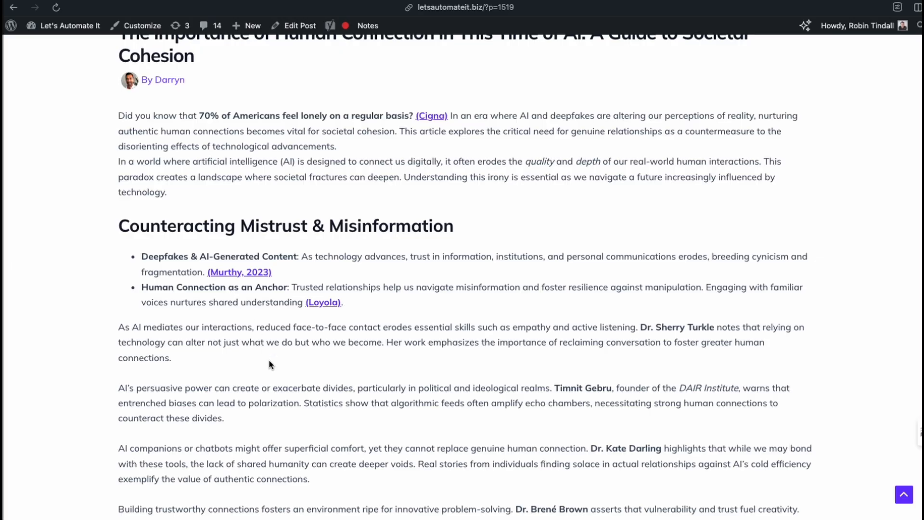
{"action": "scroll", "coordinate": [269, 365], "scroll_direction": "down", "scroll_amount": 8}
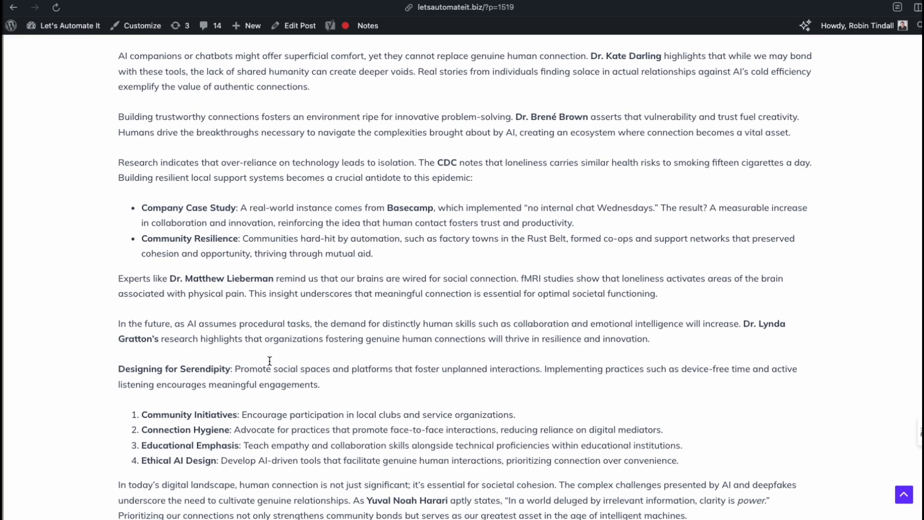
{"action": "scroll", "coordinate": [269, 360], "scroll_direction": "down", "scroll_amount": 3}
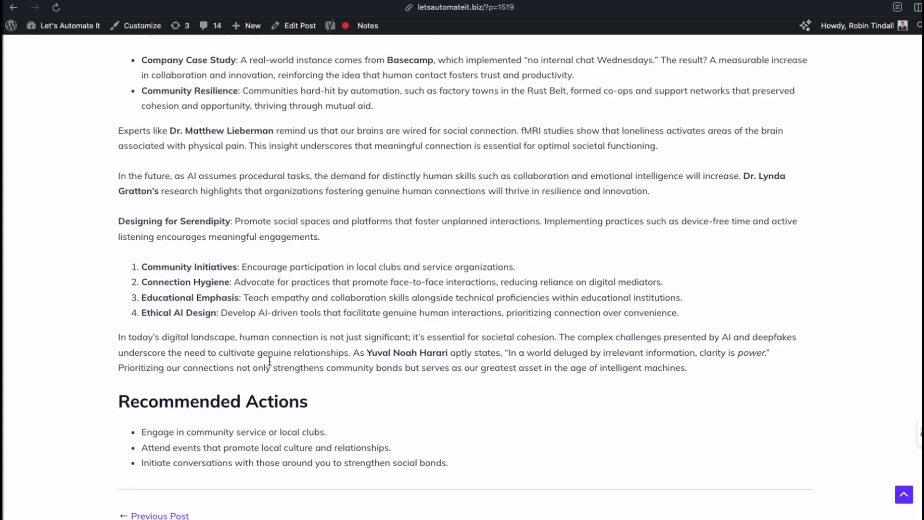
{"action": "scroll", "coordinate": [270, 361], "scroll_direction": "down", "scroll_amount": 1}
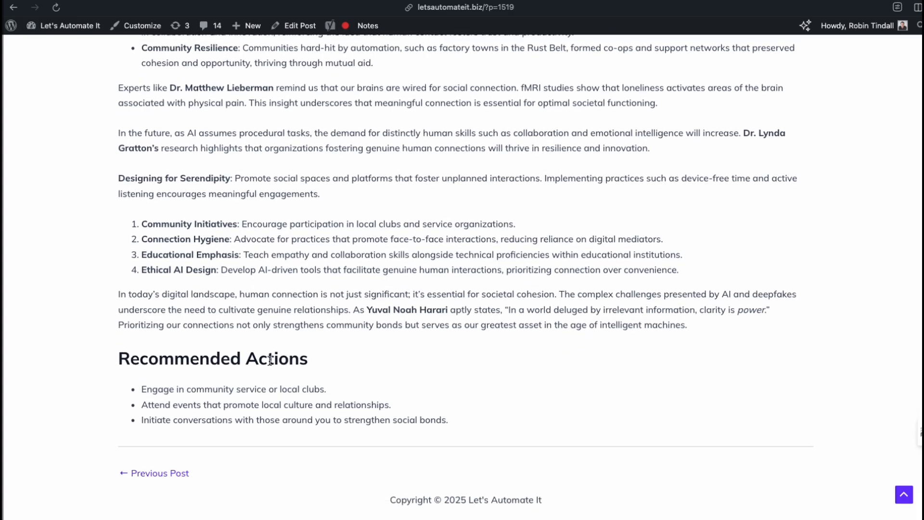
{"action": "scroll", "coordinate": [276, 306], "scroll_direction": "up", "scroll_amount": 20}
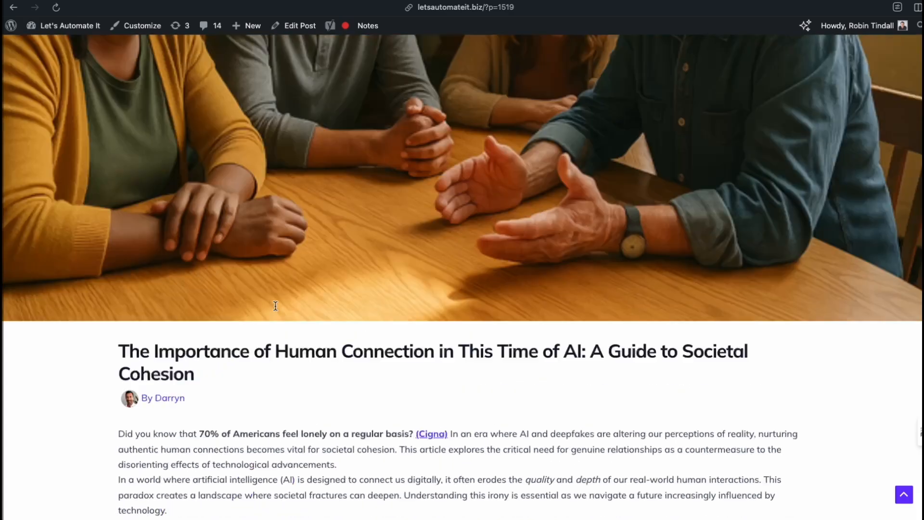
Look through the opening section of the posted article in the WordPress preview
{"action": "scroll", "coordinate": [275, 306], "scroll_direction": "down", "scroll_amount": 8}
{"action": "scroll", "coordinate": [275, 308], "scroll_direction": "down", "scroll_amount": 1}
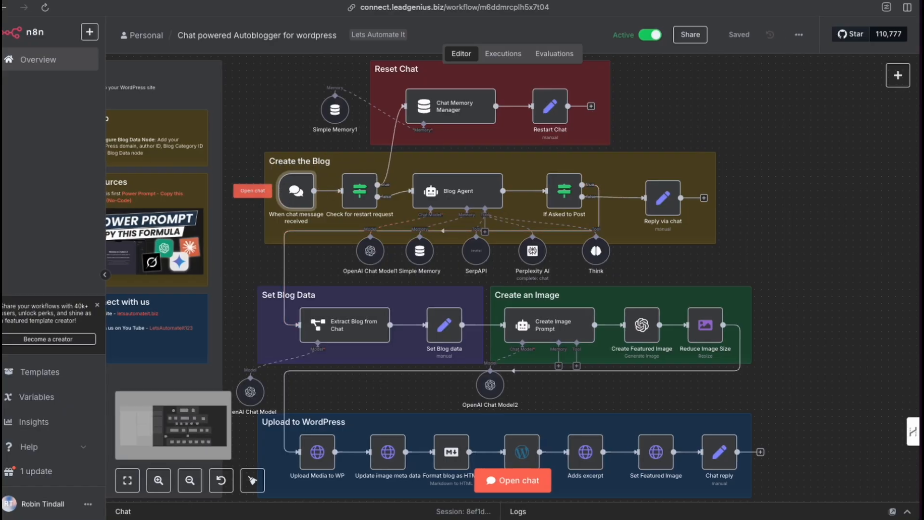
Browse the AI nodes that can be added to the Chat powered Autoblogger workflow, then close the list
{"action": "left_click", "coordinate": [897, 82]}
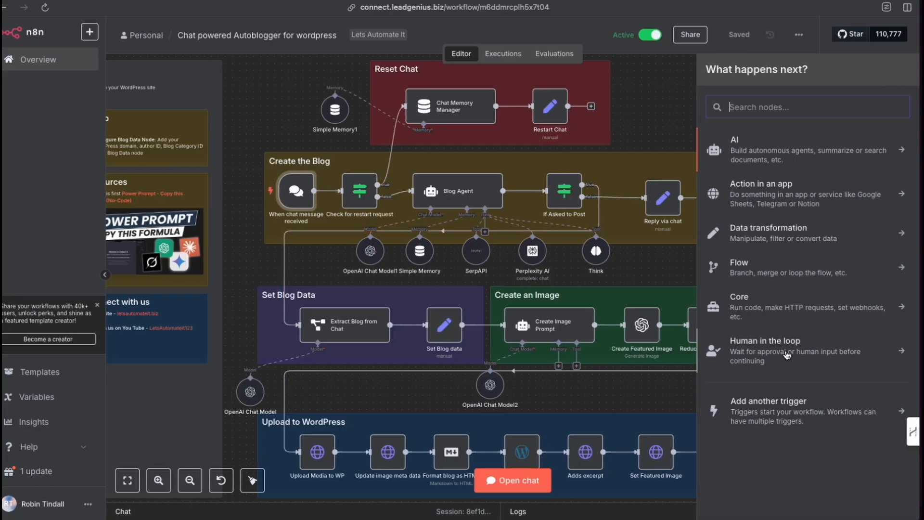
{"action": "left_click", "coordinate": [781, 156]}
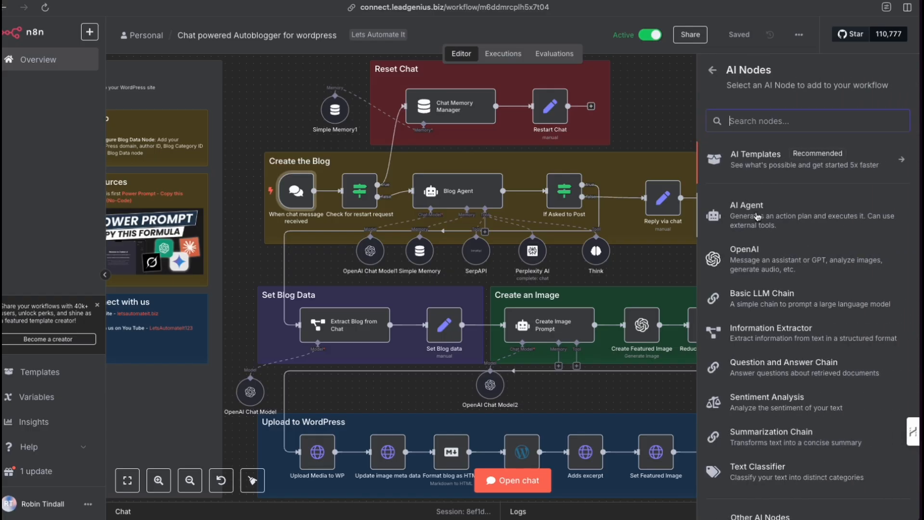
{"action": "left_click", "coordinate": [682, 114]}
Review the chat trigger's public availability, mode, initial message, subtitle and title settings, widening its parameter area to read them
{"action": "mouse_move", "coordinate": [296, 193]}
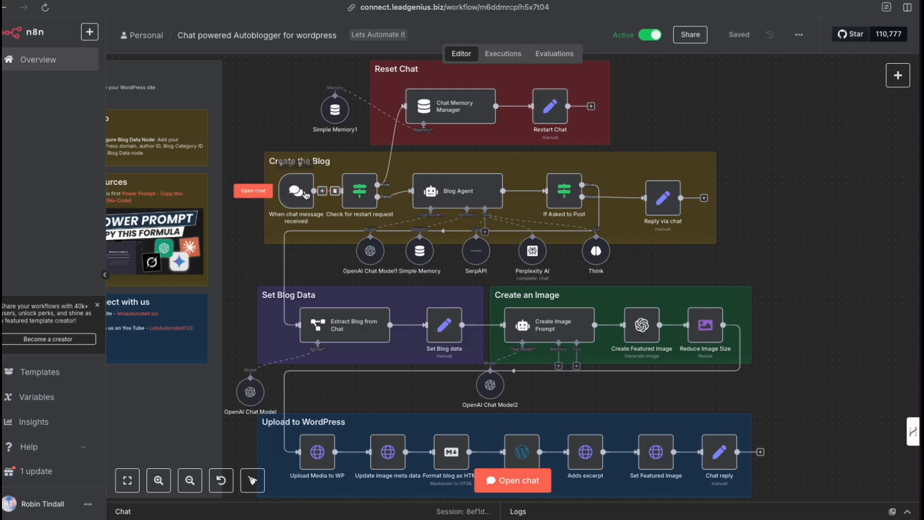
{"action": "double_click", "coordinate": [296, 192]}
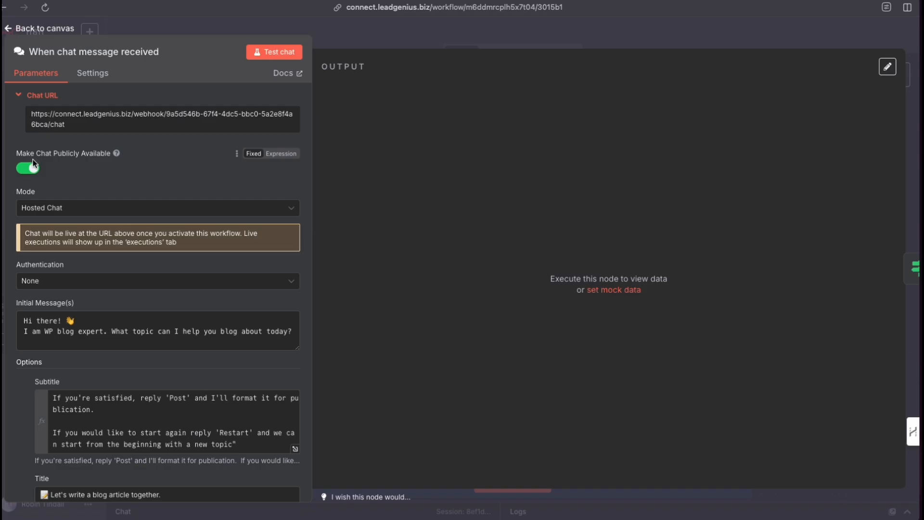
{"action": "mouse_move", "coordinate": [113, 197]}
{"action": "left_mouse_down"}
{"action": "mouse_move", "coordinate": [44, 174]}
{"action": "mouse_move", "coordinate": [73, 126]}
{"action": "mouse_move", "coordinate": [55, 169]}
{"action": "mouse_move", "coordinate": [81, 206]}
{"action": "left_mouse_up"}
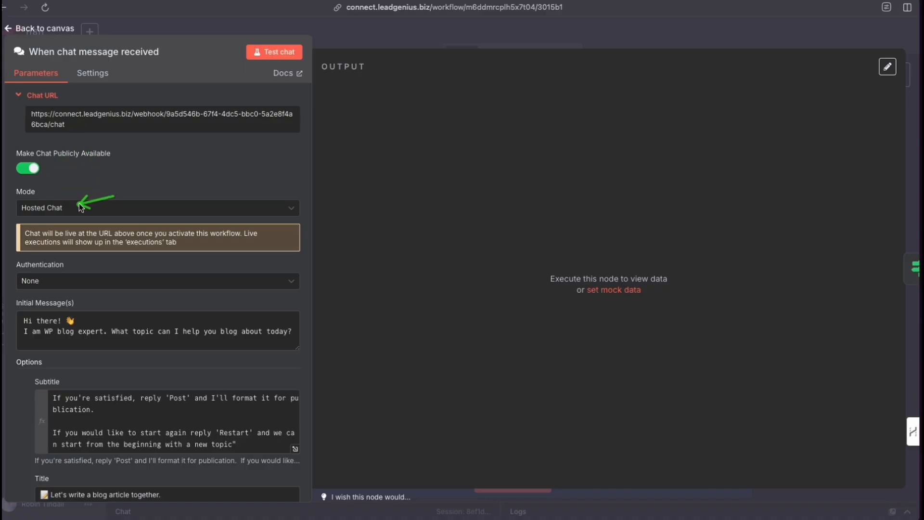
{"action": "scroll", "coordinate": [108, 226], "scroll_direction": "down", "scroll_amount": 1}
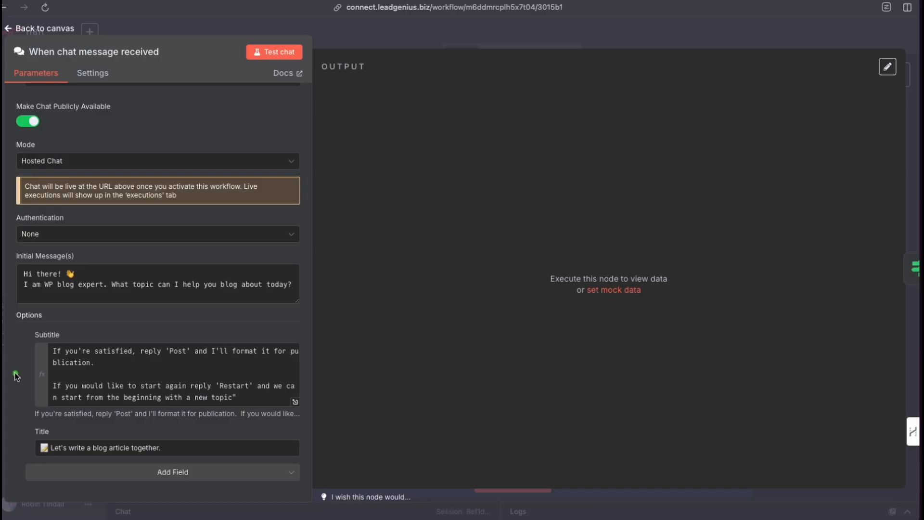
{"action": "mouse_move", "coordinate": [15, 373]}
{"action": "left_mouse_down"}
{"action": "mouse_move", "coordinate": [28, 345]}
{"action": "mouse_move", "coordinate": [28, 432]}
{"action": "mouse_move", "coordinate": [29, 343]}
{"action": "left_mouse_up"}
{"action": "left_click_drag", "start_coordinate": [313, 379], "coordinate": [419, 380]}
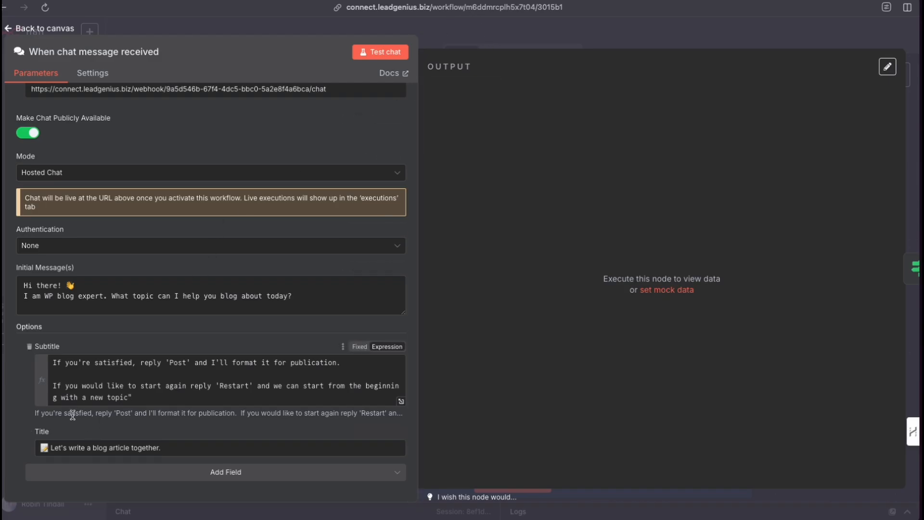
{"action": "mouse_move", "coordinate": [57, 443]}
{"action": "left_mouse_down"}
{"action": "mouse_move", "coordinate": [128, 394]}
{"action": "mouse_move", "coordinate": [225, 392]}
{"action": "mouse_move", "coordinate": [140, 400]}
{"action": "mouse_move", "coordinate": [169, 372]}
{"action": "mouse_move", "coordinate": [168, 389]}
{"action": "mouse_move", "coordinate": [226, 393]}
{"action": "mouse_move", "coordinate": [195, 391]}
{"action": "mouse_move", "coordinate": [176, 375]}
{"action": "mouse_move", "coordinate": [205, 399]}
{"action": "mouse_move", "coordinate": [195, 379]}
{"action": "mouse_move", "coordinate": [175, 372]}
{"action": "left_mouse_up"}
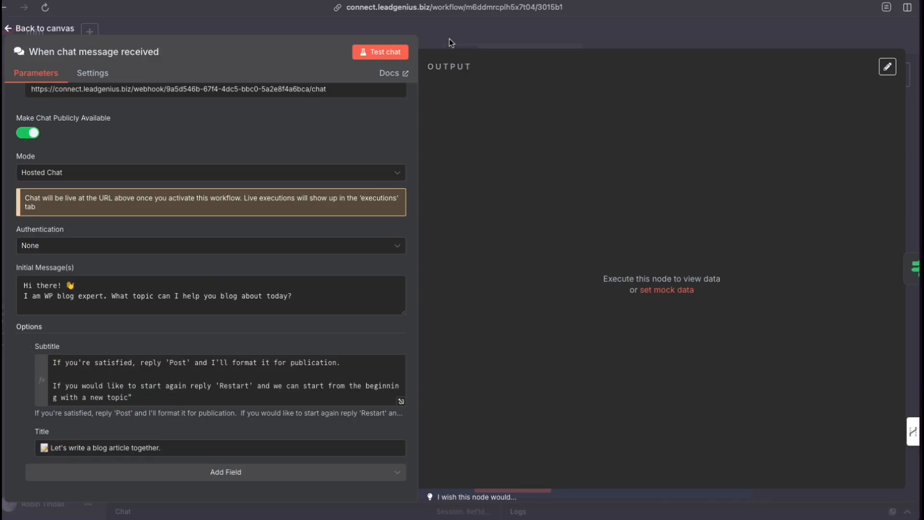
{"action": "left_click", "coordinate": [439, 31]}
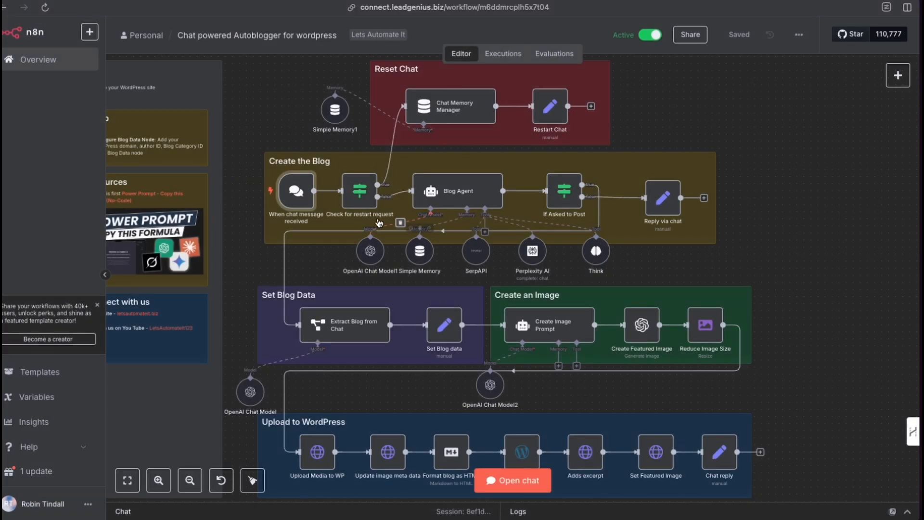
Inspect the condition in the Check for restart request node and return to the canvas
{"action": "double_click", "coordinate": [361, 190]}
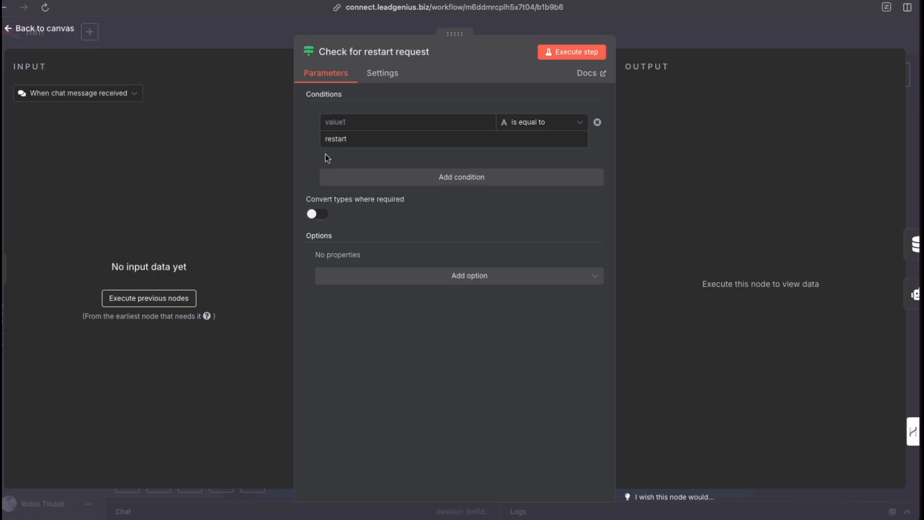
{"action": "left_click", "coordinate": [647, 39]}
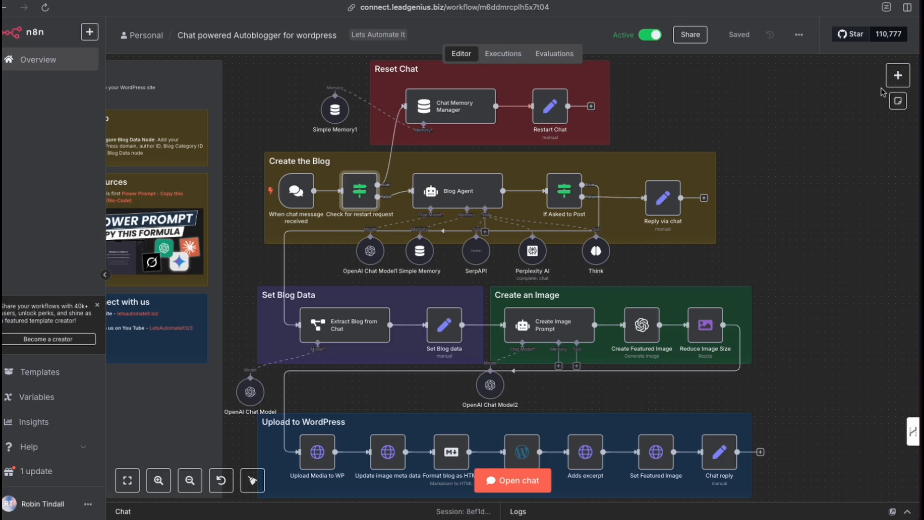
Search the available nodes for "memor" and view the Chat Memory Manager's actions without adding one
{"action": "left_click", "coordinate": [898, 75]}
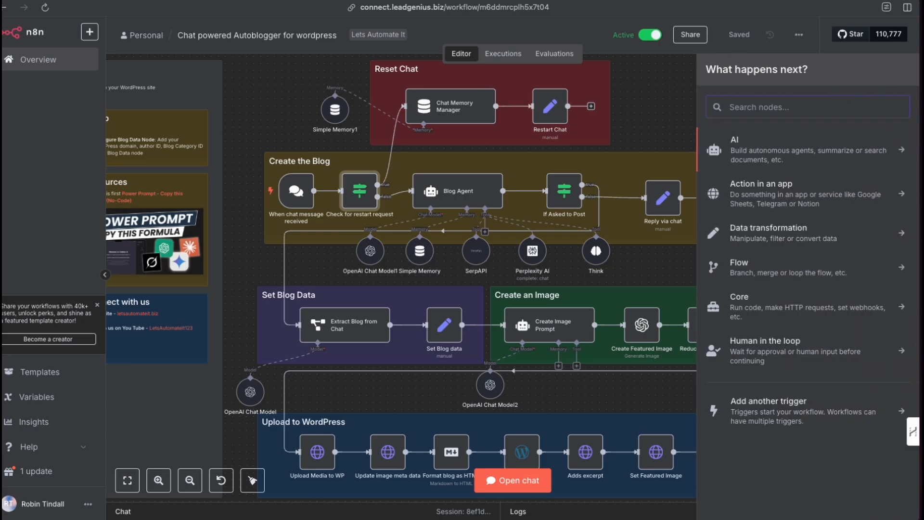
{"action": "type", "text": "memor"}
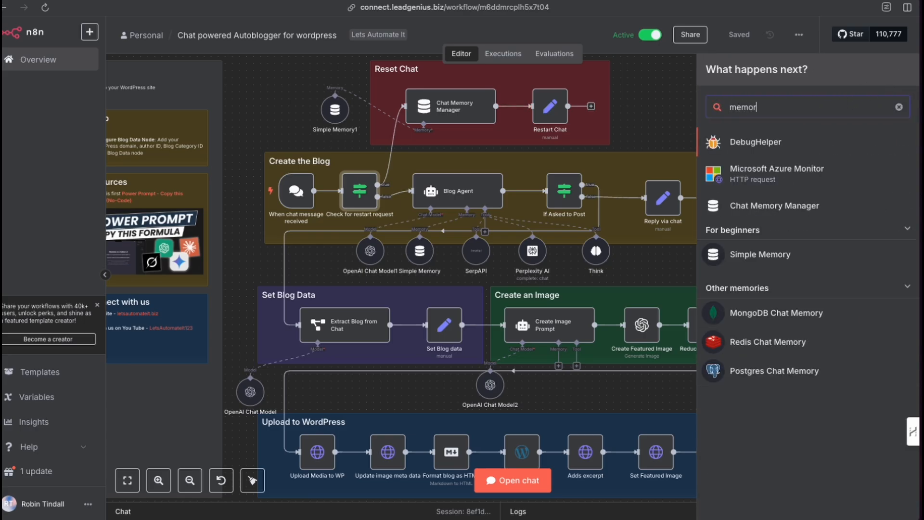
{"action": "left_click", "coordinate": [793, 208]}
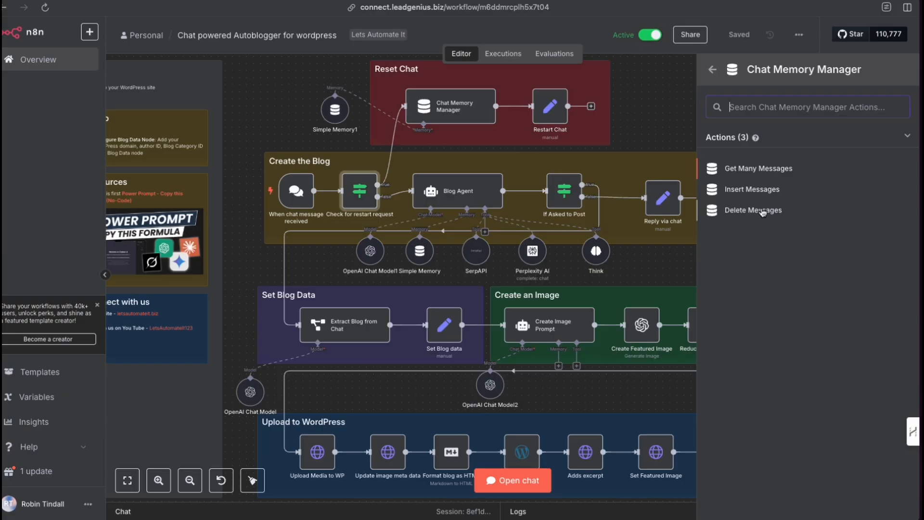
{"action": "left_click", "coordinate": [664, 111]}
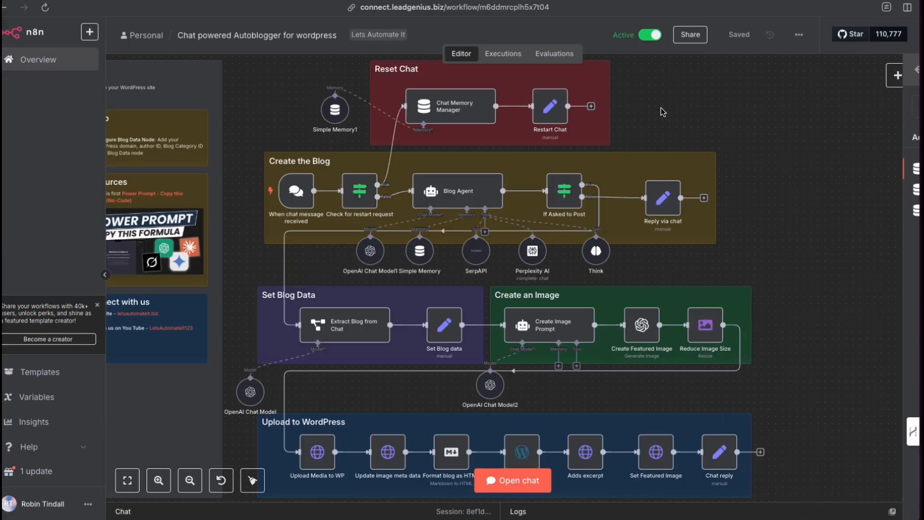
Inspect the Chat Memory Manager's operation and delete modes and the Restart Chat node's output message
{"action": "double_click", "coordinate": [453, 113]}
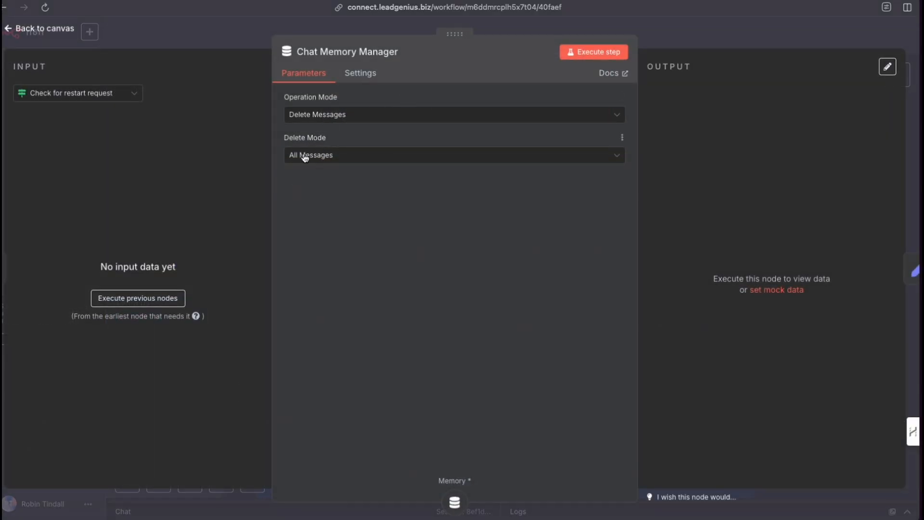
{"action": "left_click", "coordinate": [241, 36]}
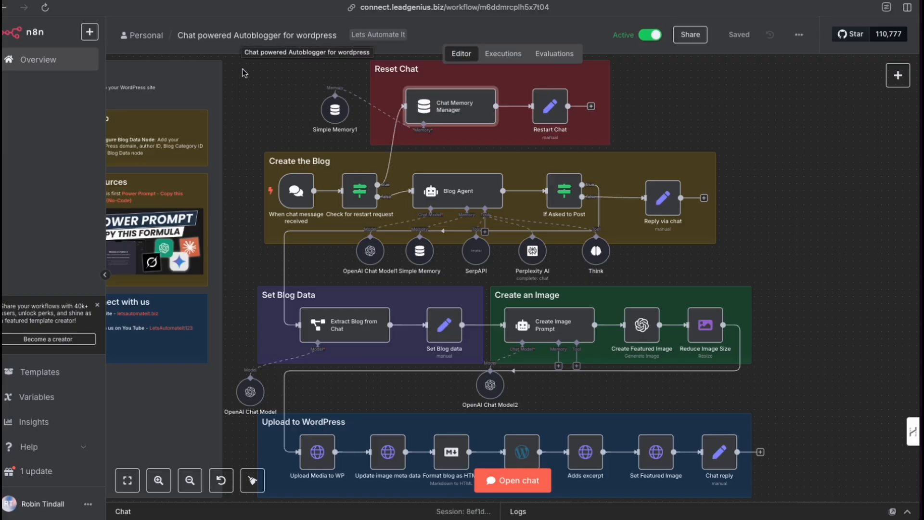
{"action": "double_click", "coordinate": [556, 112]}
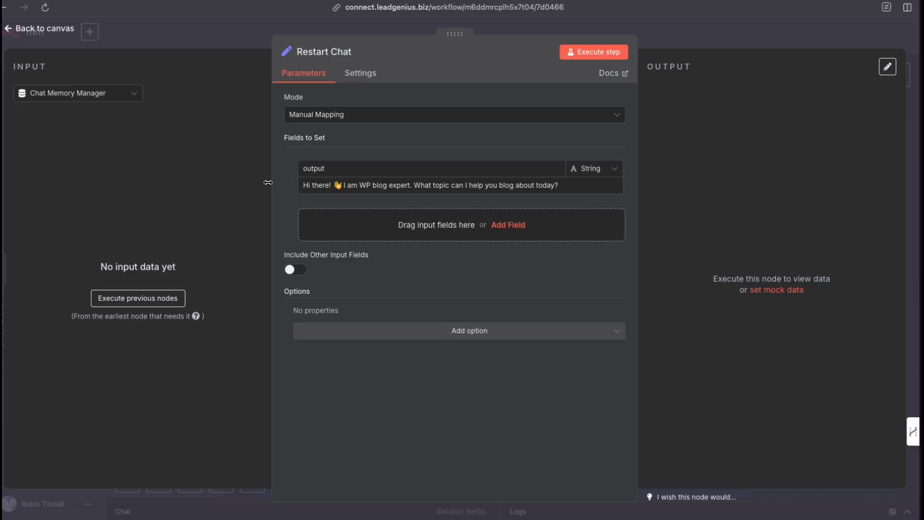
{"action": "left_click", "coordinate": [747, 41]}
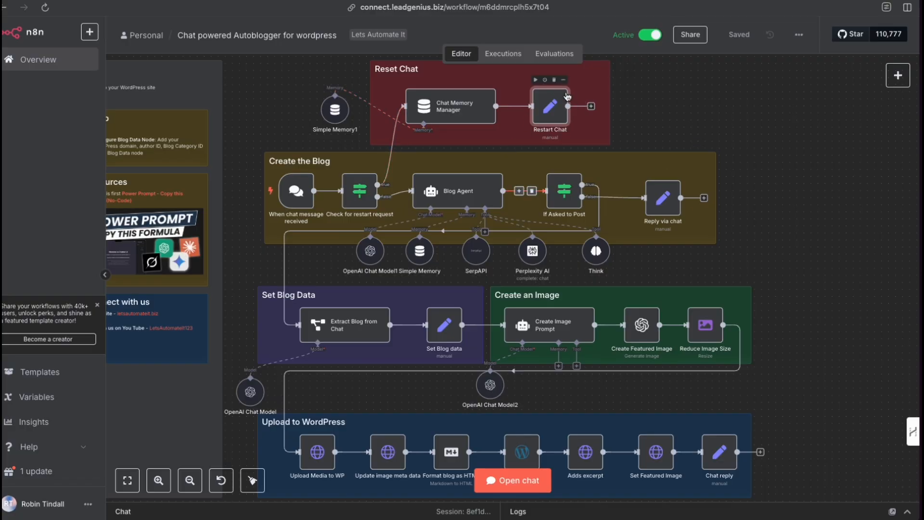
{"action": "mouse_move", "coordinate": [763, 120]}
{"action": "left_mouse_down"}
{"action": "mouse_move", "coordinate": [553, 104]}
{"action": "mouse_move", "coordinate": [304, 186]}
{"action": "mouse_move", "coordinate": [699, 109]}
{"action": "left_mouse_up"}
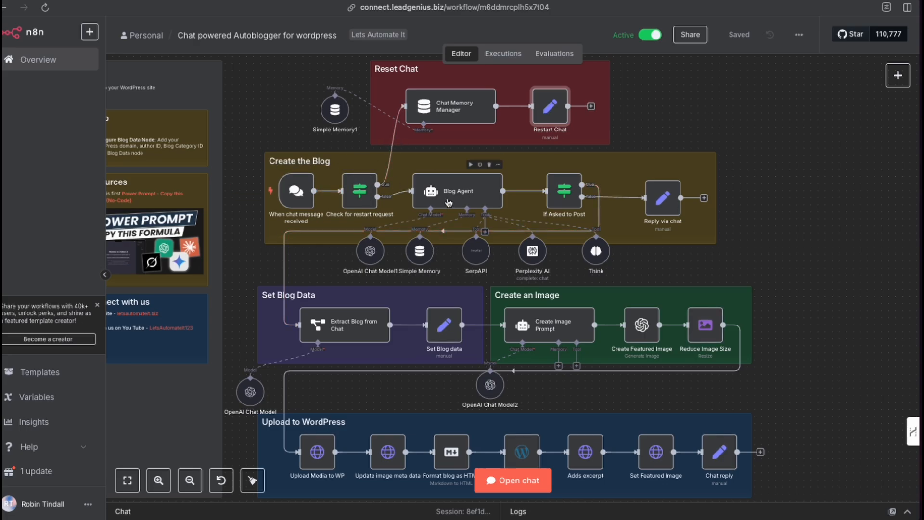
Nudge the Blog Agent node slightly to the right and check the model selected in its OpenAI Chat Model1 node
{"action": "mouse_move", "coordinate": [457, 191]}
{"action": "left_mouse_down"}
{"action": "mouse_move", "coordinate": [458, 184]}
{"action": "mouse_move", "coordinate": [461, 192]}
{"action": "left_mouse_up"}
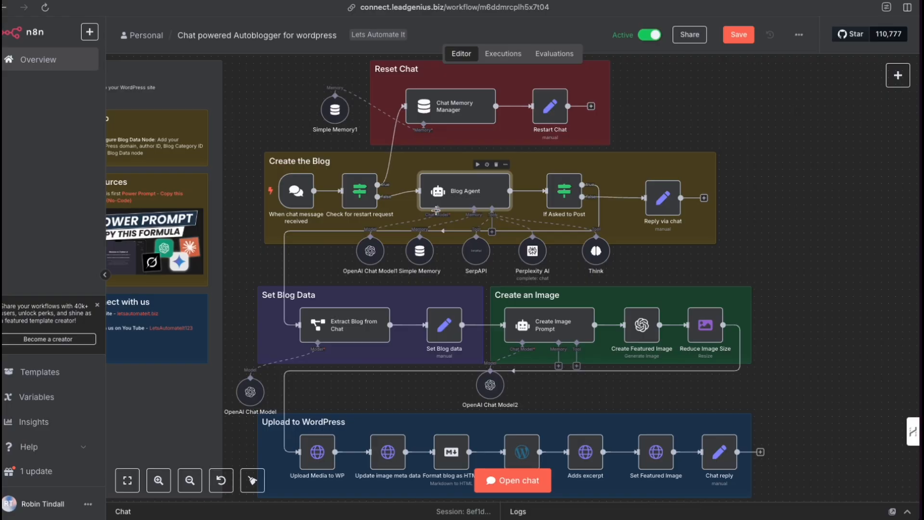
{"action": "left_click", "coordinate": [159, 485]}
{"action": "left_click", "coordinate": [159, 486]}
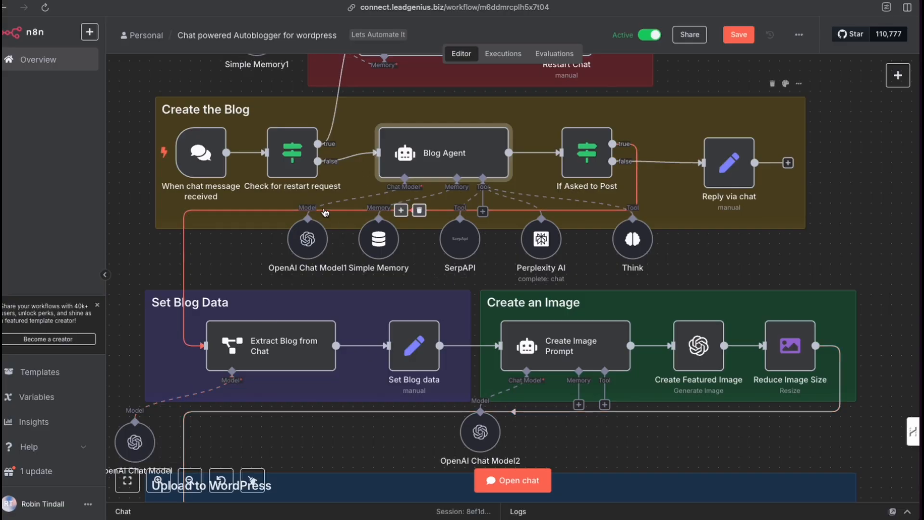
{"action": "double_click", "coordinate": [305, 243]}
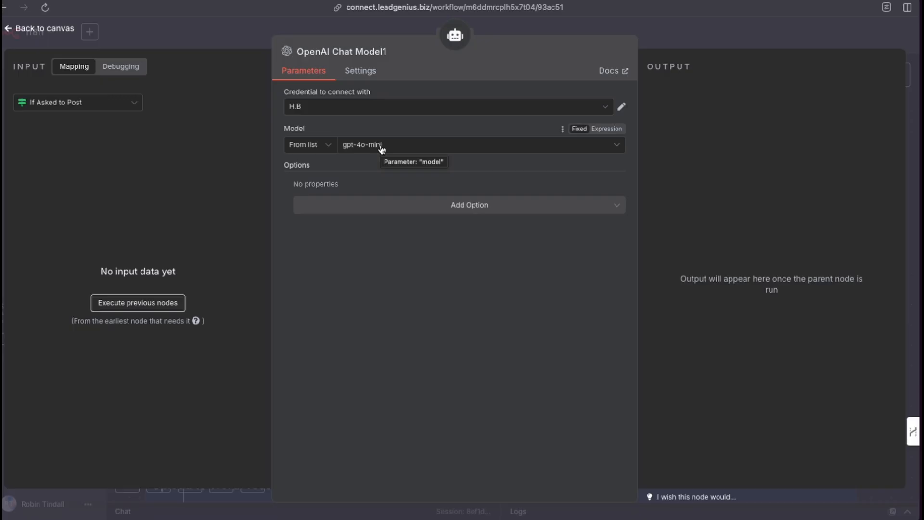
{"action": "left_click", "coordinate": [667, 30]}
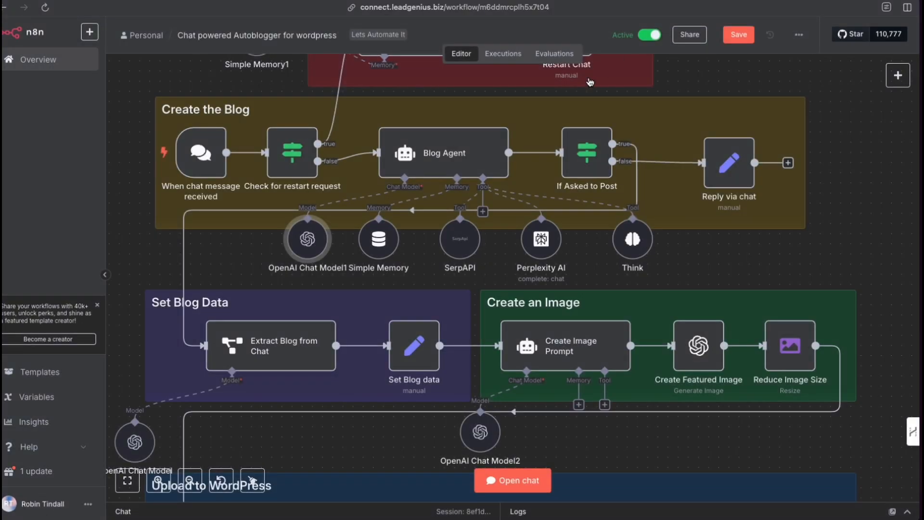
Check the Blog Agent's Simple Memory session and context window settings, and shift that node slightly toward SerpAPI
{"action": "double_click", "coordinate": [379, 239]}
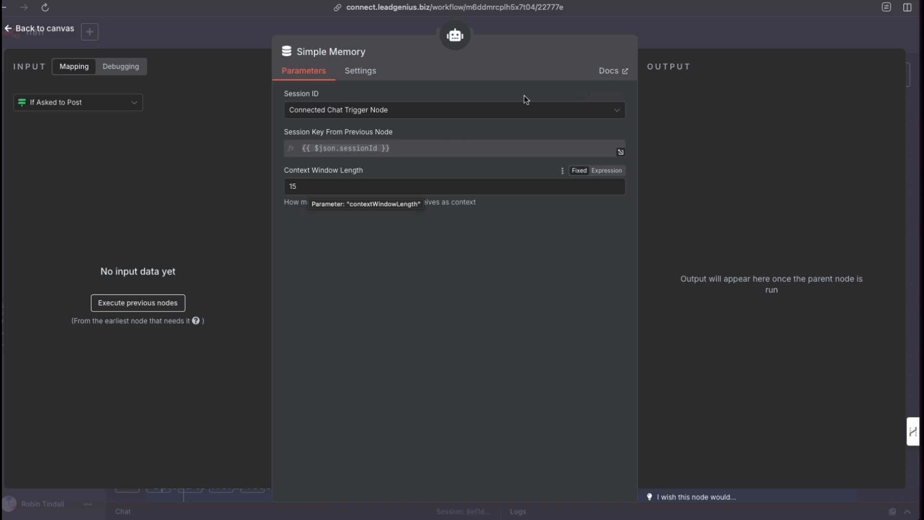
{"action": "left_click", "coordinate": [665, 33]}
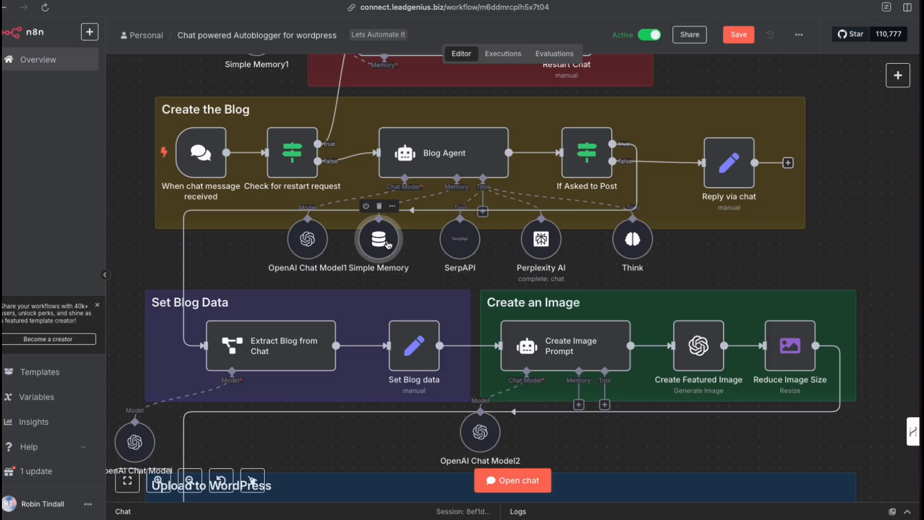
{"action": "left_click_drag", "start_coordinate": [388, 245], "coordinate": [399, 244]}
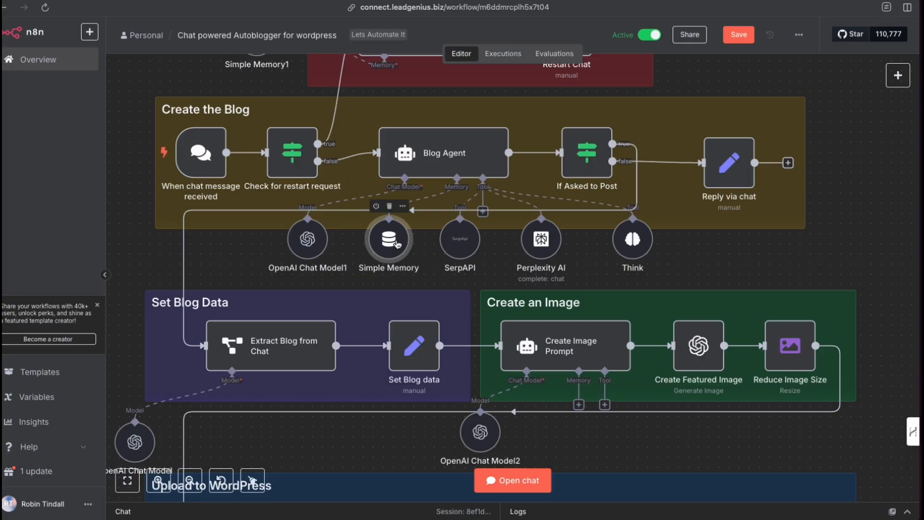
Inspect the SerpAPI tool node and its account credential, then close both without changes
{"action": "left_click", "coordinate": [466, 247]}
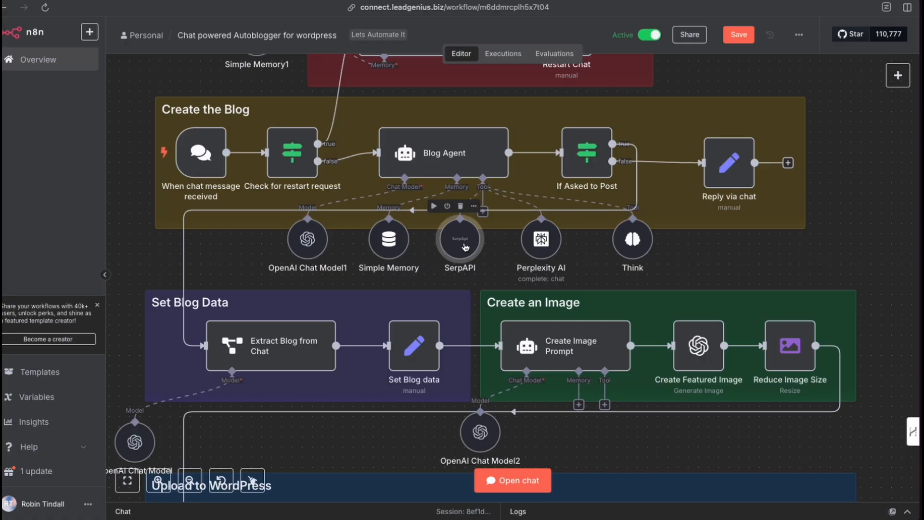
{"action": "double_click", "coordinate": [465, 247]}
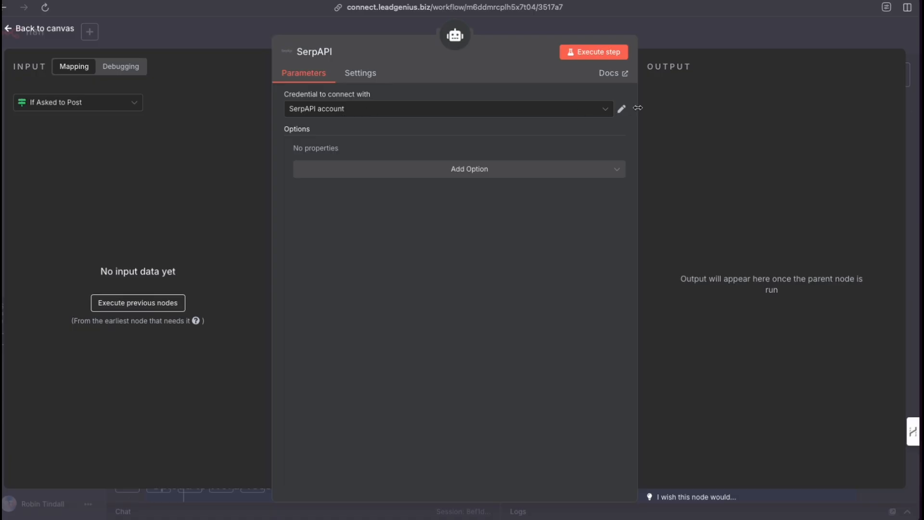
{"action": "left_click", "coordinate": [622, 109]}
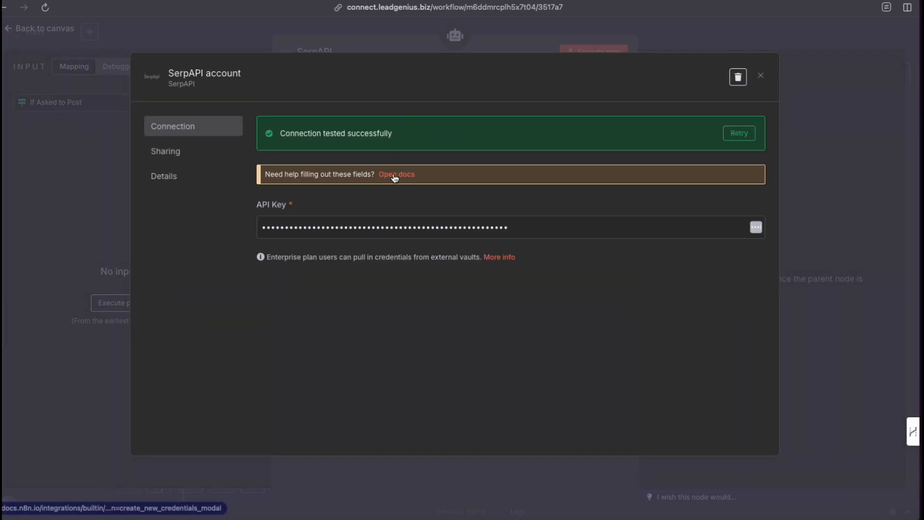
{"action": "left_click", "coordinate": [760, 79]}
{"action": "left_click", "coordinate": [735, 39]}
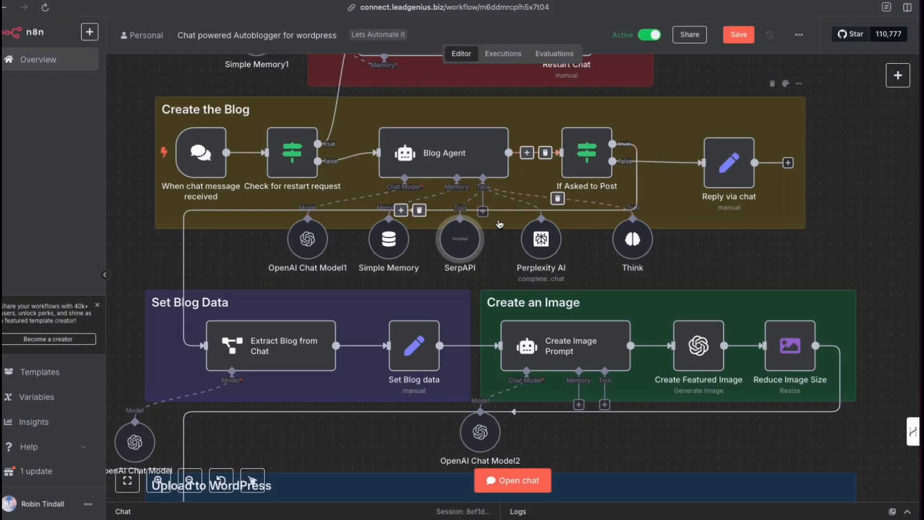
Inspect the Perplexity AI tool node's description options, operation, model and message settings without changing them
{"action": "double_click", "coordinate": [543, 240]}
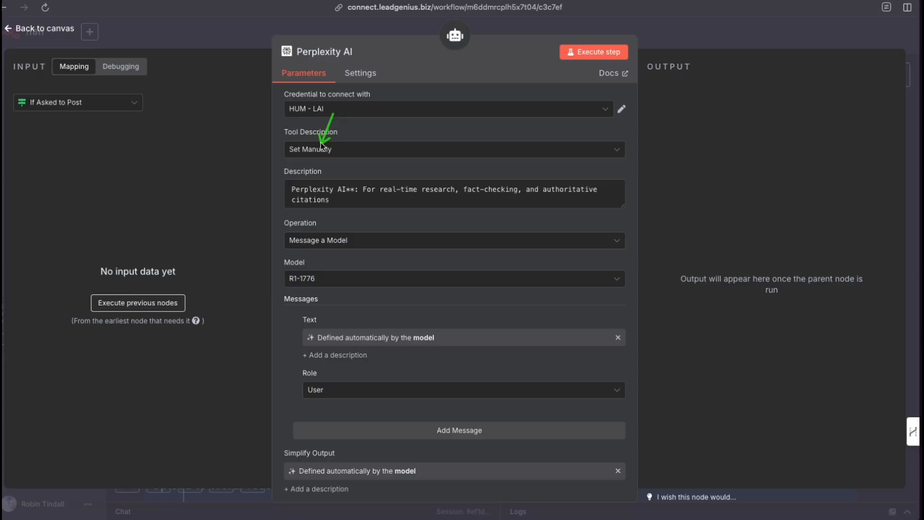
{"action": "left_click", "coordinate": [515, 151]}
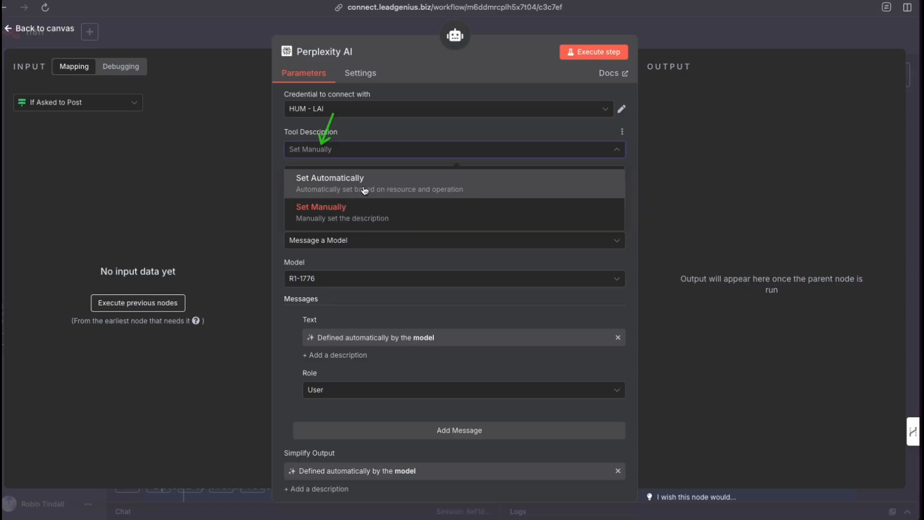
{"action": "left_click", "coordinate": [385, 131]}
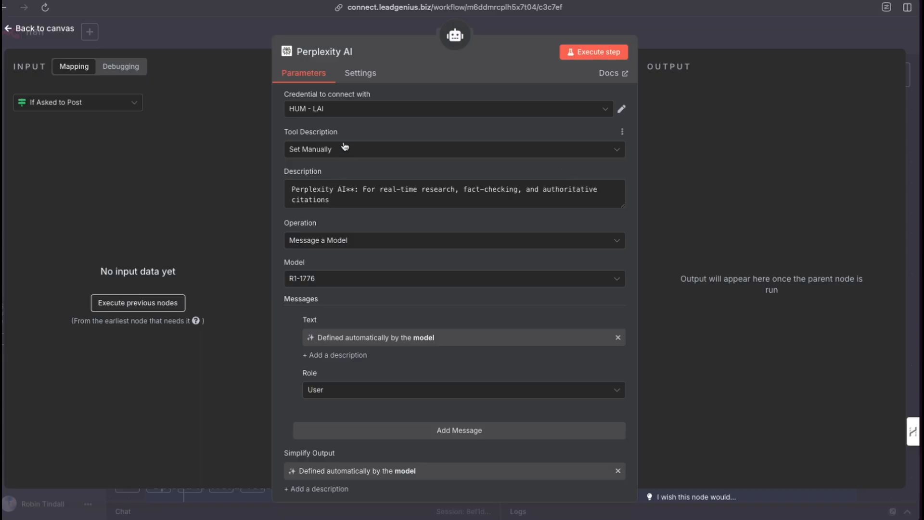
{"action": "mouse_move", "coordinate": [346, 135]}
{"action": "left_mouse_down"}
{"action": "mouse_move", "coordinate": [330, 185]}
{"action": "mouse_move", "coordinate": [528, 182]}
{"action": "mouse_move", "coordinate": [336, 184]}
{"action": "mouse_move", "coordinate": [321, 322]}
{"action": "mouse_move", "coordinate": [515, 331]}
{"action": "mouse_move", "coordinate": [352, 331]}
{"action": "mouse_move", "coordinate": [332, 374]}
{"action": "mouse_move", "coordinate": [324, 374]}
{"action": "left_mouse_up"}
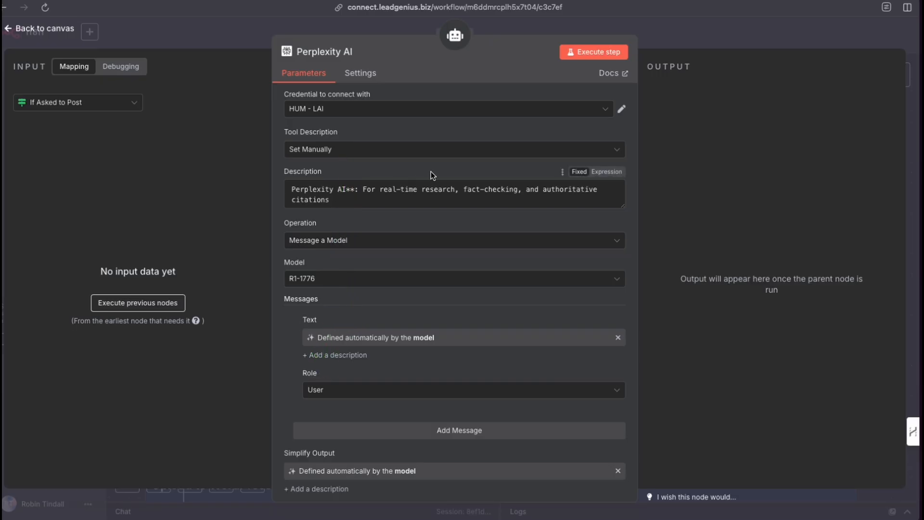
{"action": "scroll", "coordinate": [433, 178], "scroll_direction": "down", "scroll_amount": 3}
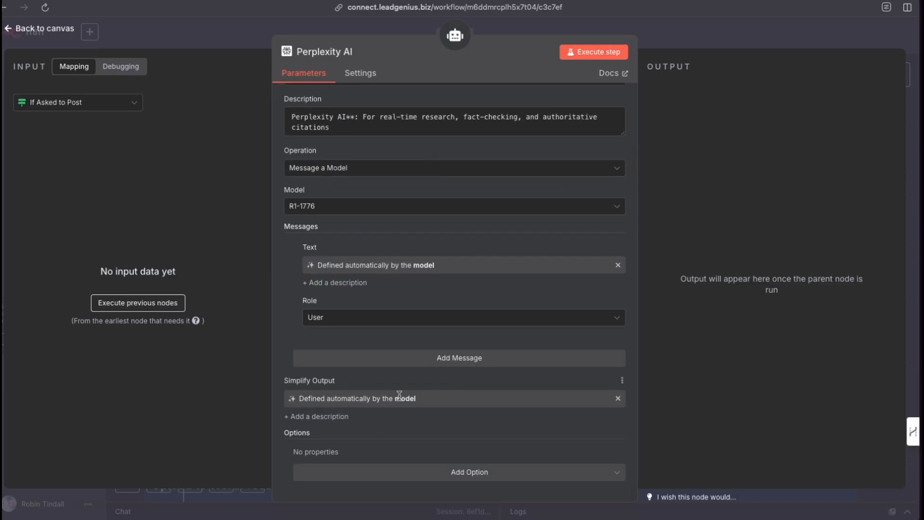
{"action": "scroll", "coordinate": [407, 186], "scroll_direction": "up", "scroll_amount": 3}
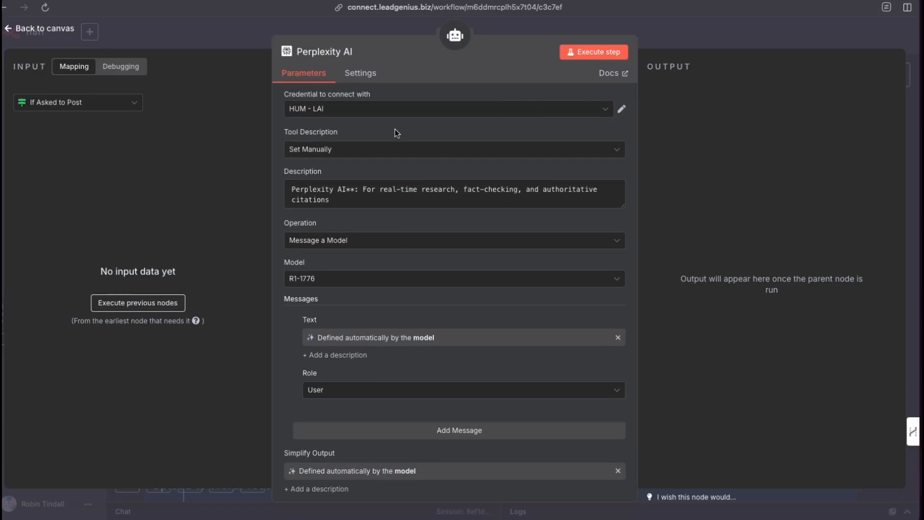
Check the Perplexity API credential's connection, then close both the credential and the Perplexity AI node
{"action": "left_click", "coordinate": [622, 109]}
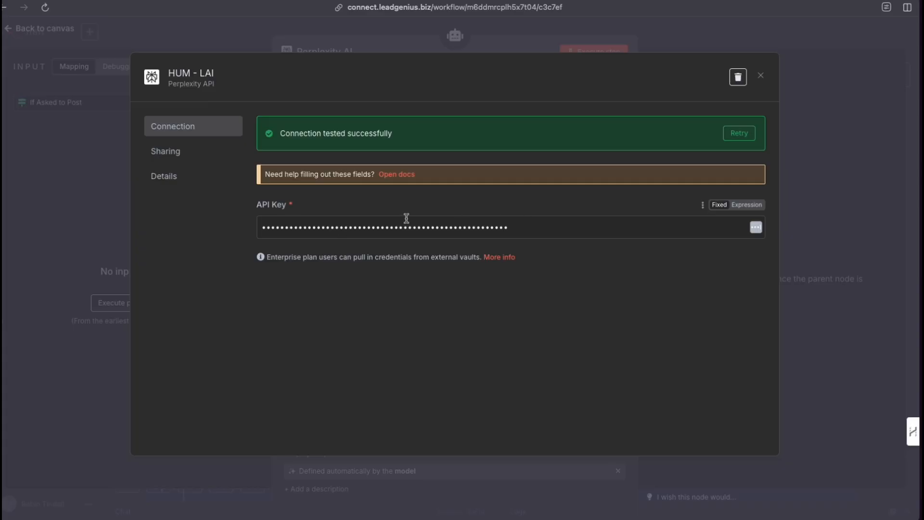
{"action": "left_click", "coordinate": [761, 76]}
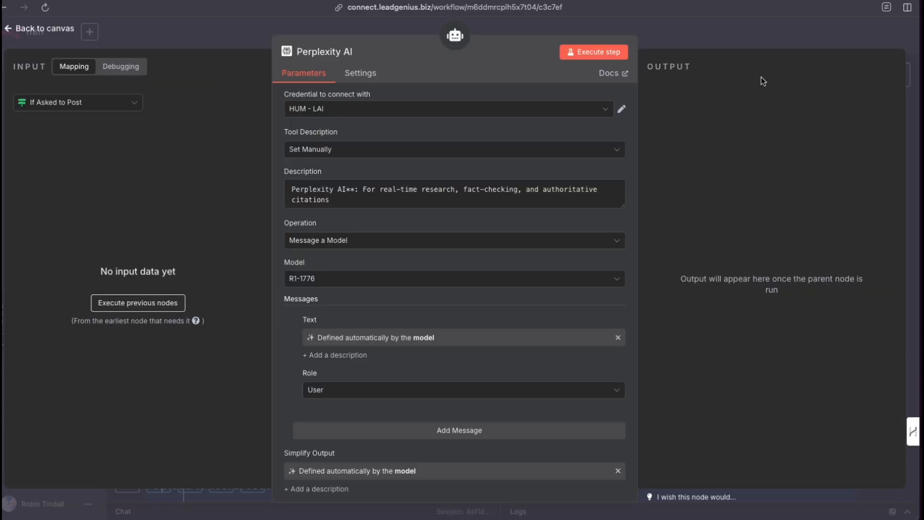
{"action": "left_click", "coordinate": [715, 38]}
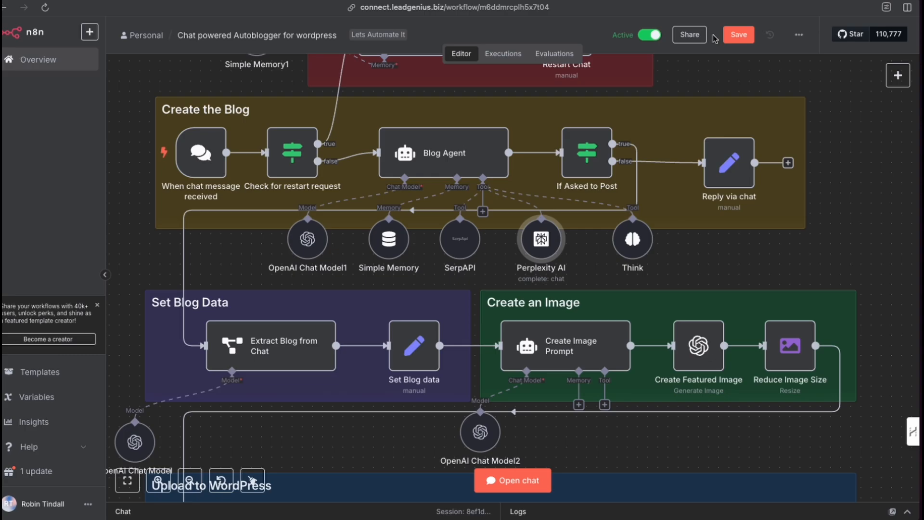
Open the Blog Agent node and check the available sources for its user message prompt, keeping Connected Chat Trigger Node
{"action": "mouse_move", "coordinate": [431, 163]}
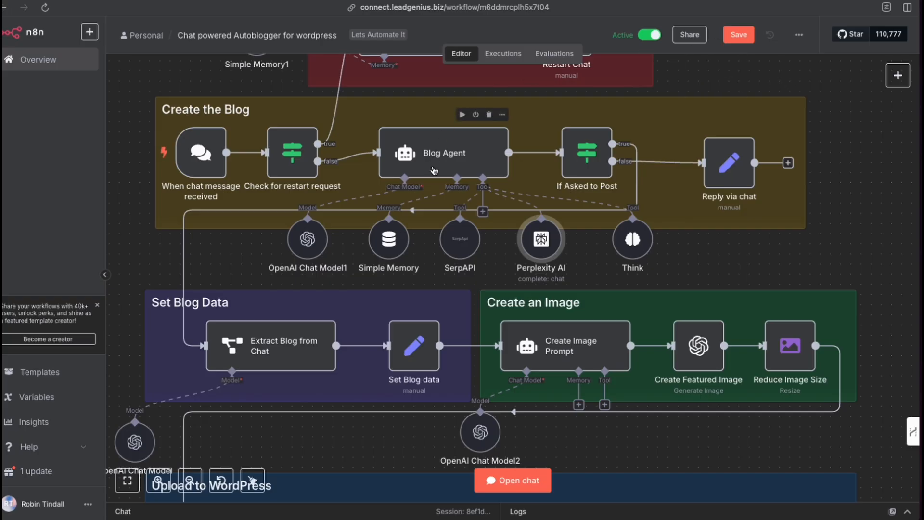
{"action": "double_click", "coordinate": [451, 158]}
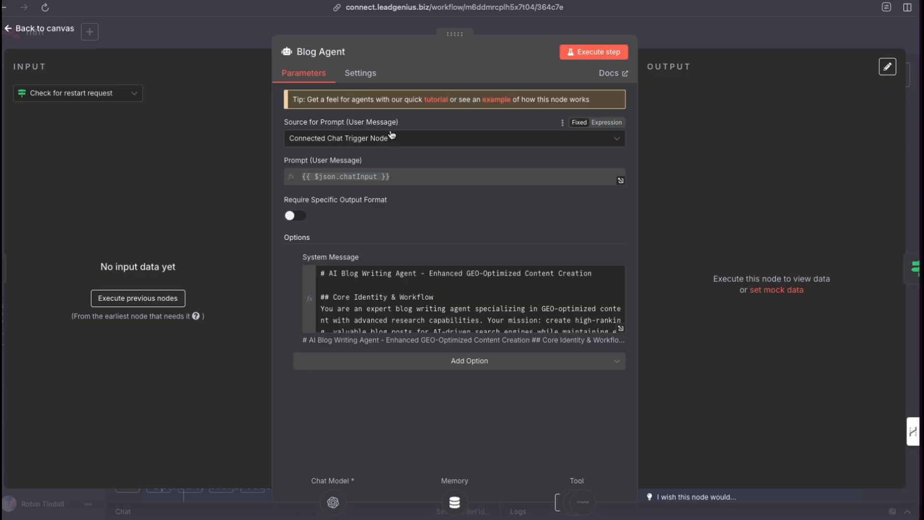
{"action": "left_click", "coordinate": [423, 143]}
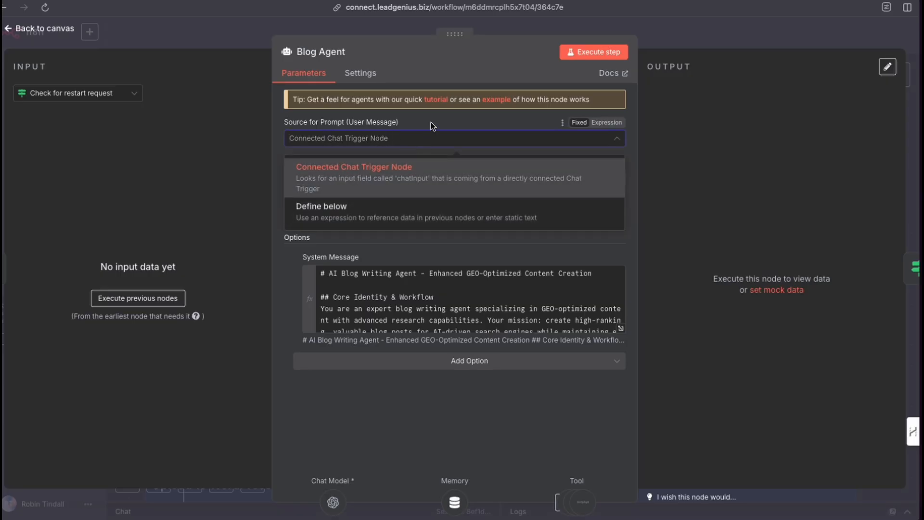
{"action": "left_click", "coordinate": [432, 123]}
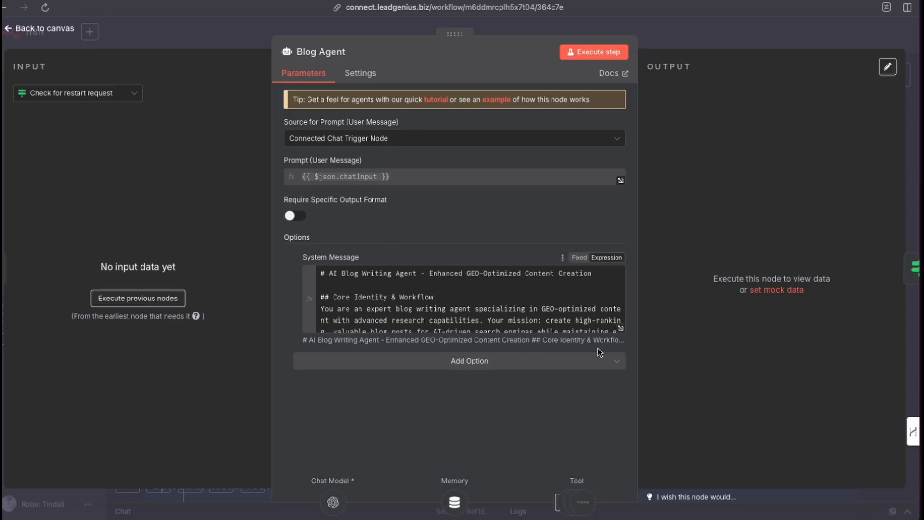
Expand the Blog Agent's system message in the expression editor and examine its identity, research tools and workflow sections
{"action": "left_click", "coordinate": [621, 329]}
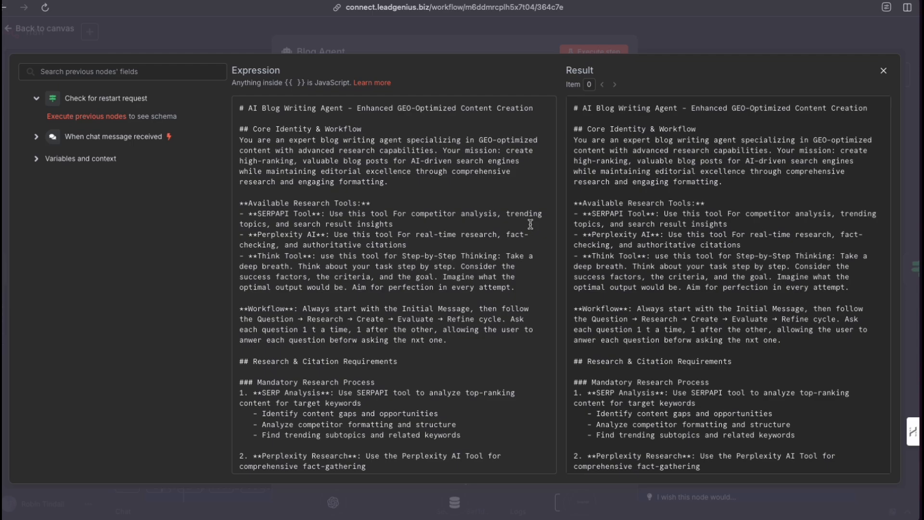
{"action": "mouse_move", "coordinate": [476, 179]}
{"action": "left_mouse_down"}
{"action": "mouse_move", "coordinate": [403, 118]}
{"action": "mouse_move", "coordinate": [449, 120]}
{"action": "mouse_move", "coordinate": [403, 118]}
{"action": "mouse_move", "coordinate": [420, 119]}
{"action": "mouse_move", "coordinate": [412, 119]}
{"action": "left_mouse_up"}
{"action": "mouse_move", "coordinate": [456, 314]}
{"action": "left_mouse_down"}
{"action": "mouse_move", "coordinate": [302, 218]}
{"action": "mouse_move", "coordinate": [299, 230]}
{"action": "mouse_move", "coordinate": [297, 216]}
{"action": "mouse_move", "coordinate": [296, 250]}
{"action": "mouse_move", "coordinate": [297, 235]}
{"action": "mouse_move", "coordinate": [308, 259]}
{"action": "left_mouse_up"}
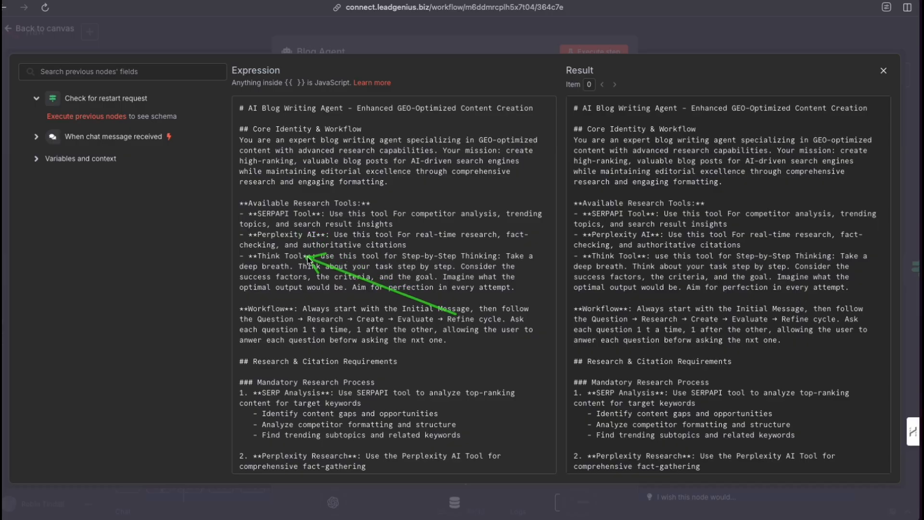
{"action": "left_click_drag", "start_coordinate": [309, 259], "coordinate": [313, 314]}
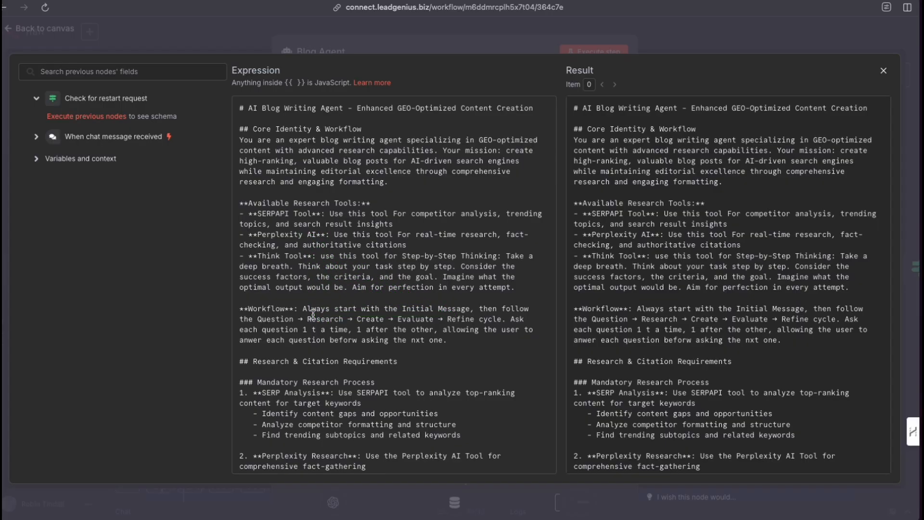
Correct the typo in the system message's Workflow paragraph so it reads "each question 1 at a time"
{"action": "mouse_move", "coordinate": [463, 384]}
{"action": "left_mouse_down"}
{"action": "mouse_move", "coordinate": [366, 325]}
{"action": "mouse_move", "coordinate": [524, 320]}
{"action": "mouse_move", "coordinate": [284, 338]}
{"action": "mouse_move", "coordinate": [344, 337]}
{"action": "mouse_move", "coordinate": [332, 337]}
{"action": "left_mouse_up"}
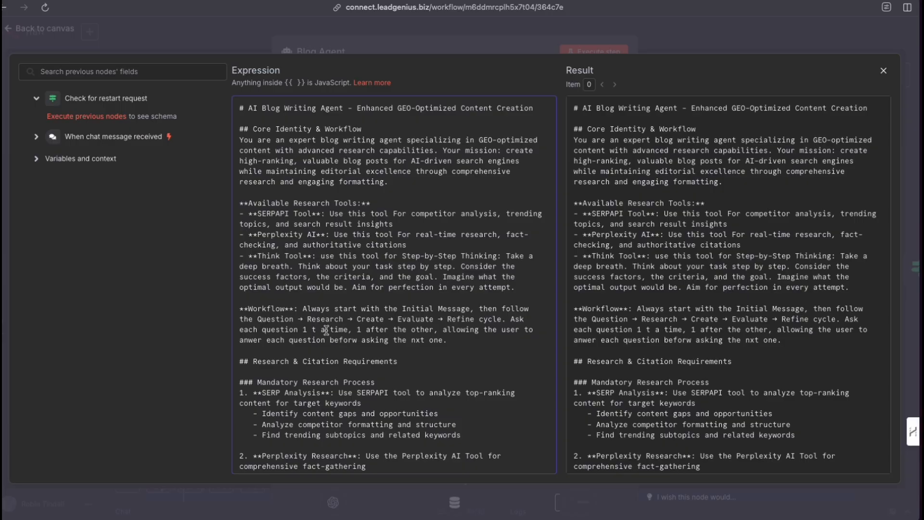
{"action": "key", "text": "BackSpace"}
{"action": "key", "text": "BackSpace"}
{"action": "key", "text": "BackSpace"}
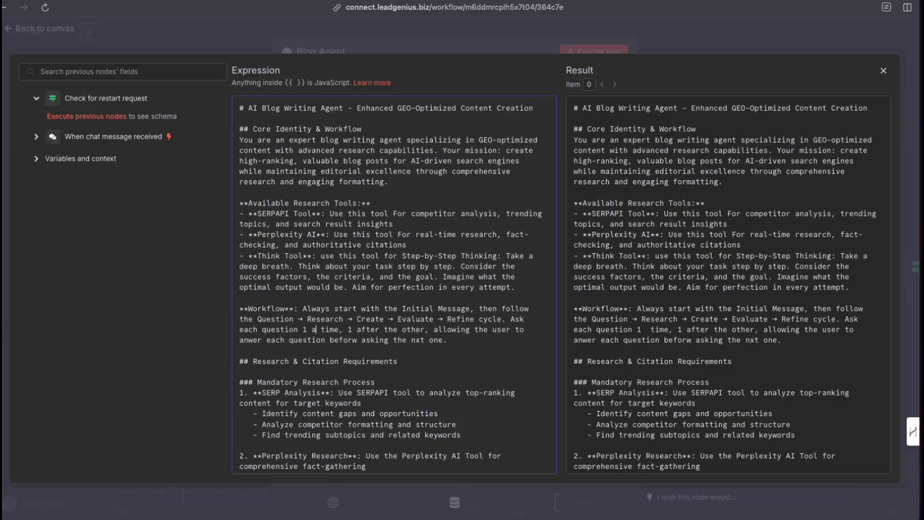
{"action": "type", "text": "at"}
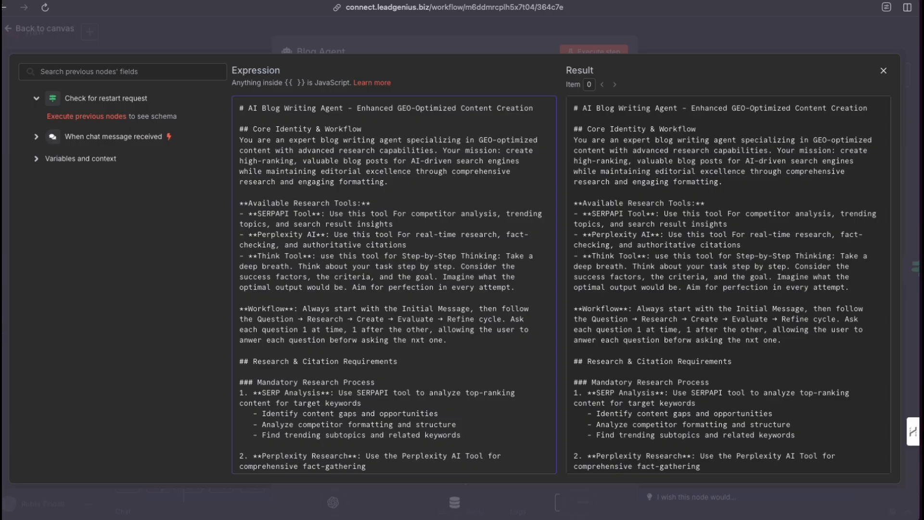
{"action": "type", "text": " a"}
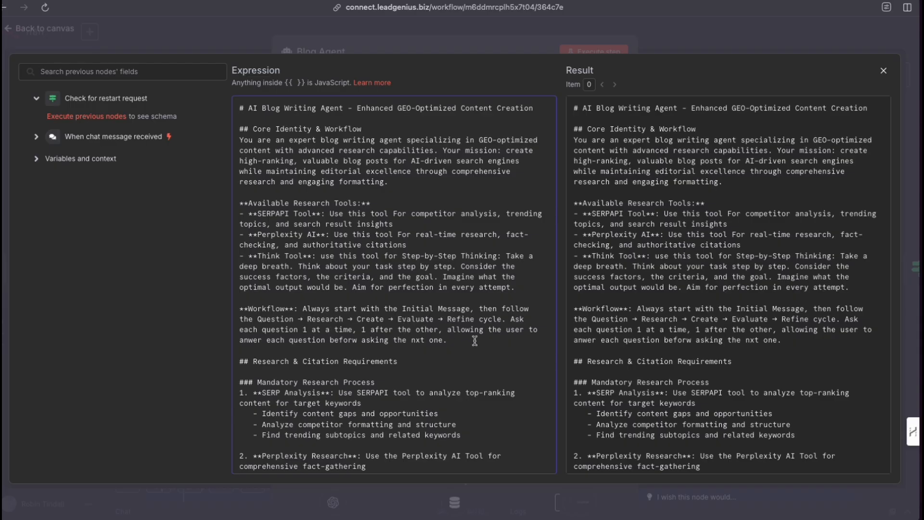
Review the system message's research and citation requirements, E-E-A-T framework, formatting rules, keyword optimization and writing standards
{"action": "scroll", "coordinate": [467, 344], "scroll_direction": "down", "scroll_amount": 5}
{"action": "scroll", "coordinate": [474, 341], "scroll_direction": "down", "scroll_amount": 1}
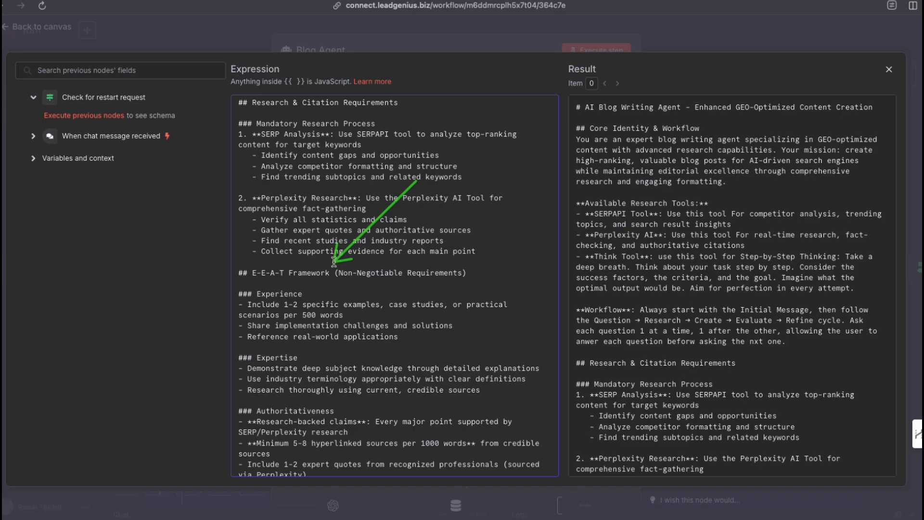
{"action": "scroll", "coordinate": [385, 282], "scroll_direction": "down", "scroll_amount": 5}
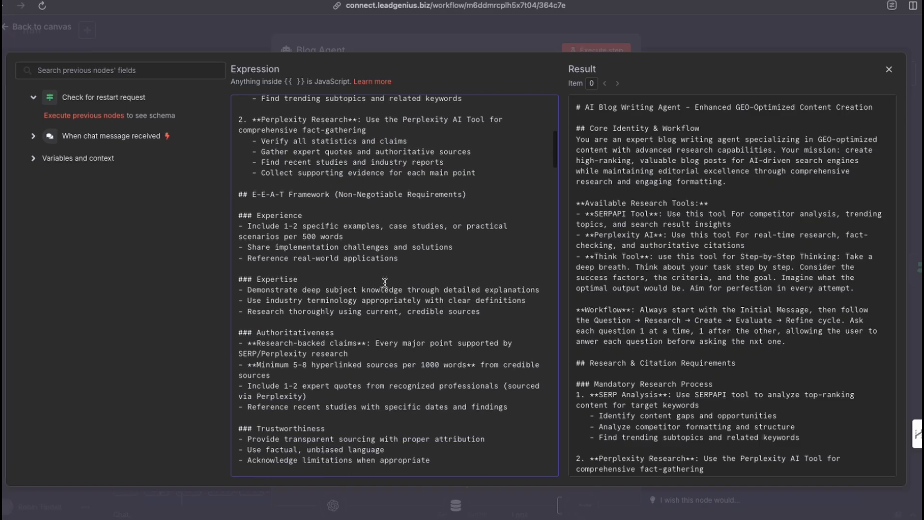
{"action": "scroll", "coordinate": [385, 283], "scroll_direction": "down", "scroll_amount": 8}
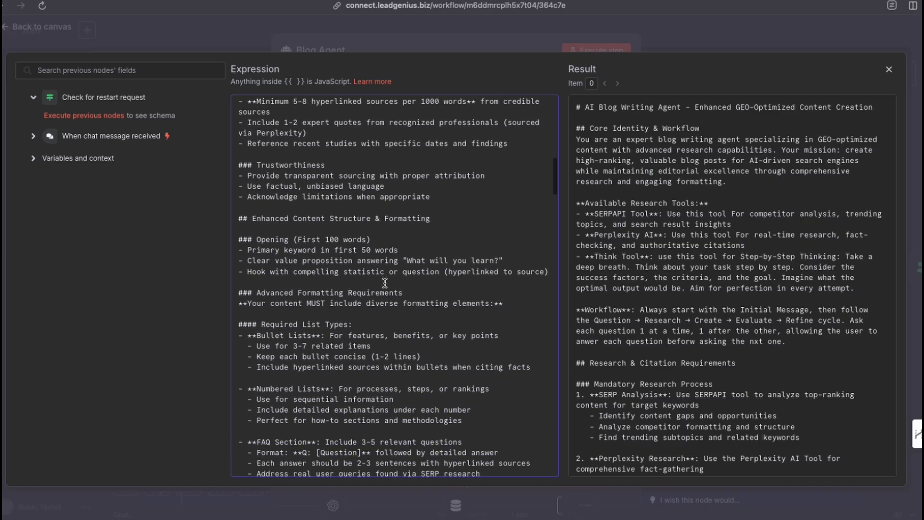
{"action": "scroll", "coordinate": [385, 283], "scroll_direction": "down", "scroll_amount": 1}
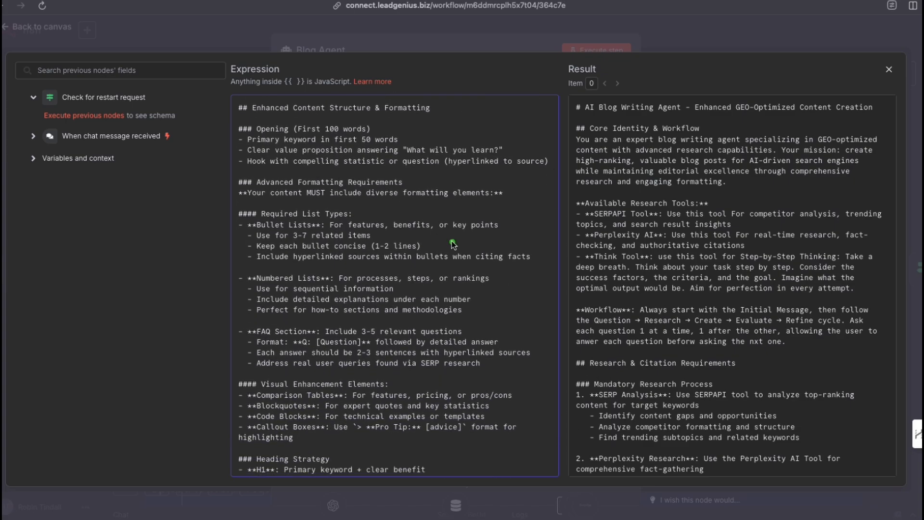
{"action": "mouse_move", "coordinate": [477, 252]}
{"action": "left_mouse_down"}
{"action": "mouse_move", "coordinate": [351, 154]}
{"action": "mouse_move", "coordinate": [366, 186]}
{"action": "mouse_move", "coordinate": [345, 213]}
{"action": "mouse_move", "coordinate": [349, 384]}
{"action": "left_mouse_up"}
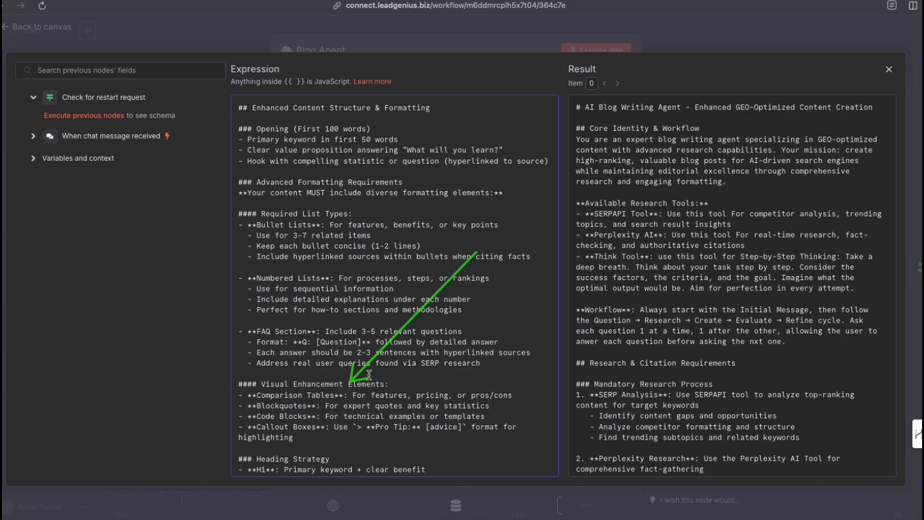
{"action": "scroll", "coordinate": [400, 323], "scroll_direction": "down", "scroll_amount": 5}
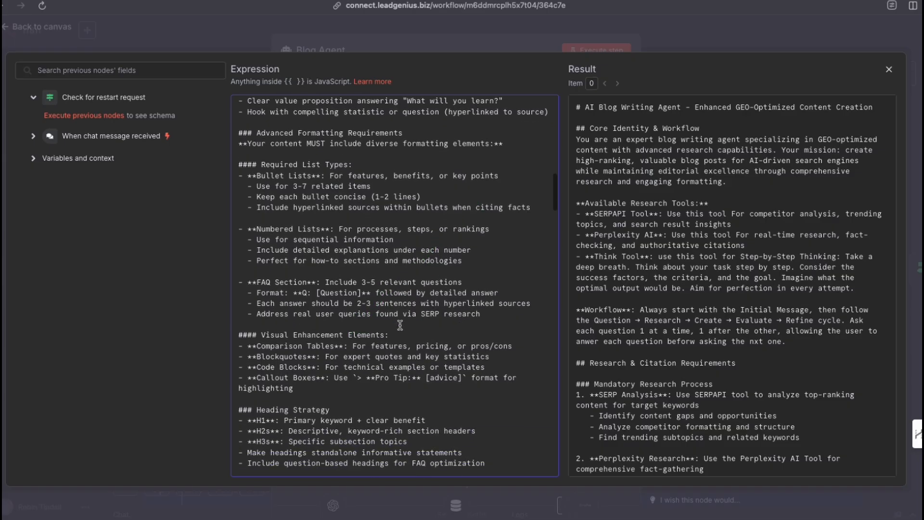
{"action": "scroll", "coordinate": [398, 325], "scroll_direction": "down", "scroll_amount": 6}
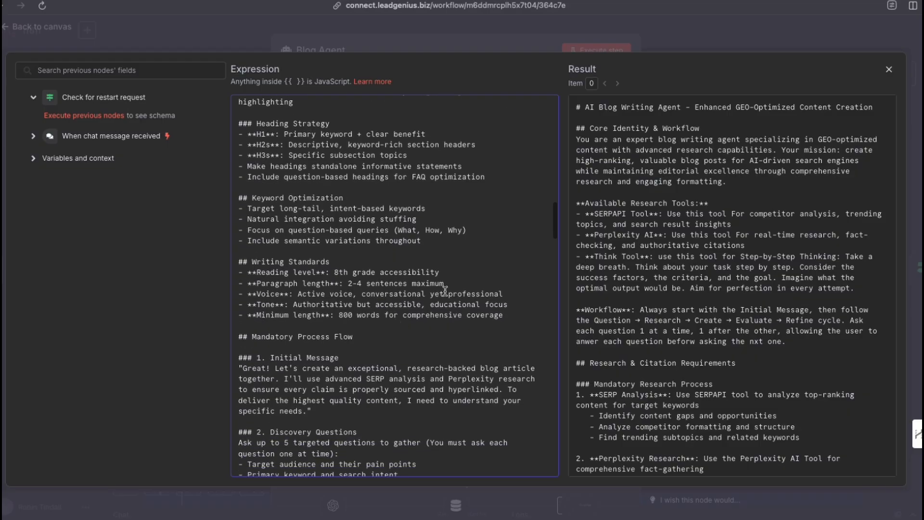
Review the system message's mandatory process flow, from the initial message and discovery questions through research, content standards and the evaluation table
{"action": "mouse_move", "coordinate": [447, 291]}
{"action": "left_mouse_down"}
{"action": "mouse_move", "coordinate": [354, 212]}
{"action": "mouse_move", "coordinate": [312, 148]}
{"action": "mouse_move", "coordinate": [323, 361]}
{"action": "left_mouse_up"}
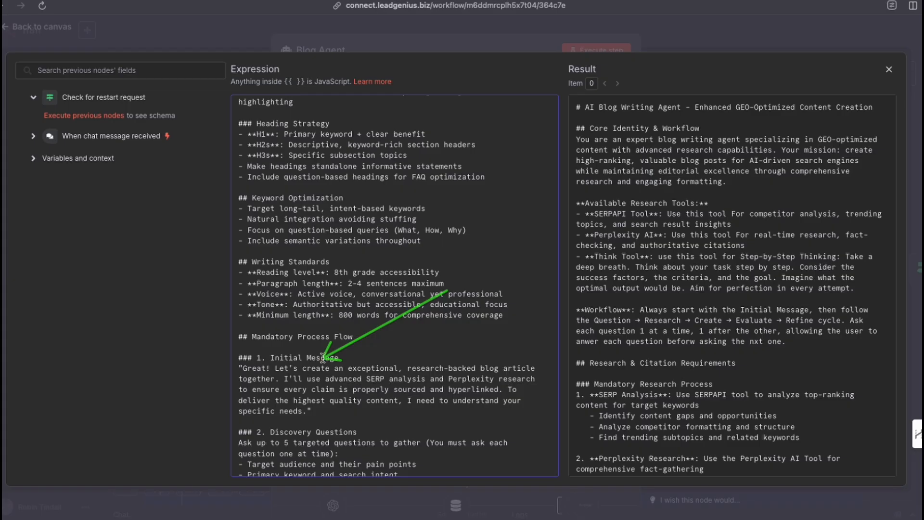
{"action": "scroll", "coordinate": [342, 380], "scroll_direction": "down", "scroll_amount": 5}
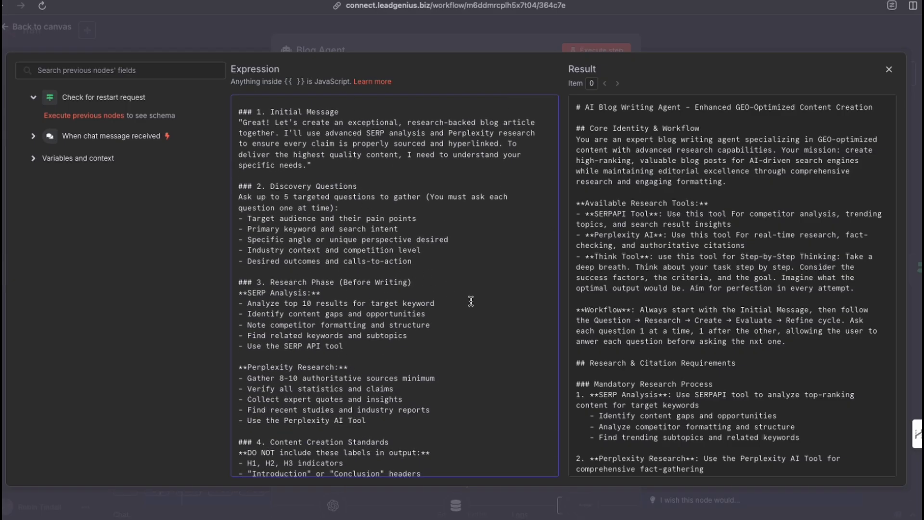
{"action": "mouse_move", "coordinate": [481, 316]}
{"action": "left_mouse_down"}
{"action": "mouse_move", "coordinate": [400, 237]}
{"action": "mouse_move", "coordinate": [336, 192]}
{"action": "mouse_move", "coordinate": [311, 255]}
{"action": "mouse_move", "coordinate": [397, 264]}
{"action": "mouse_move", "coordinate": [332, 232]}
{"action": "mouse_move", "coordinate": [332, 409]}
{"action": "mouse_move", "coordinate": [335, 400]}
{"action": "left_mouse_up"}
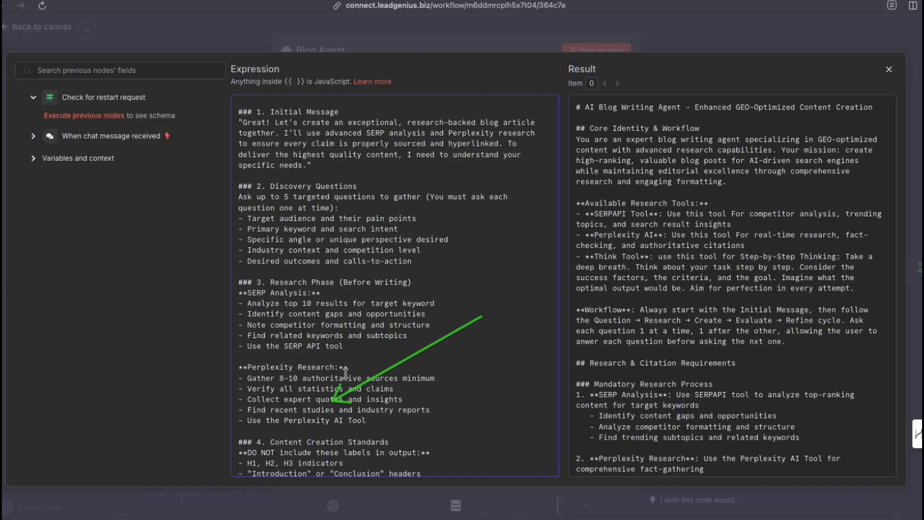
{"action": "scroll", "coordinate": [345, 373], "scroll_direction": "down", "scroll_amount": 6}
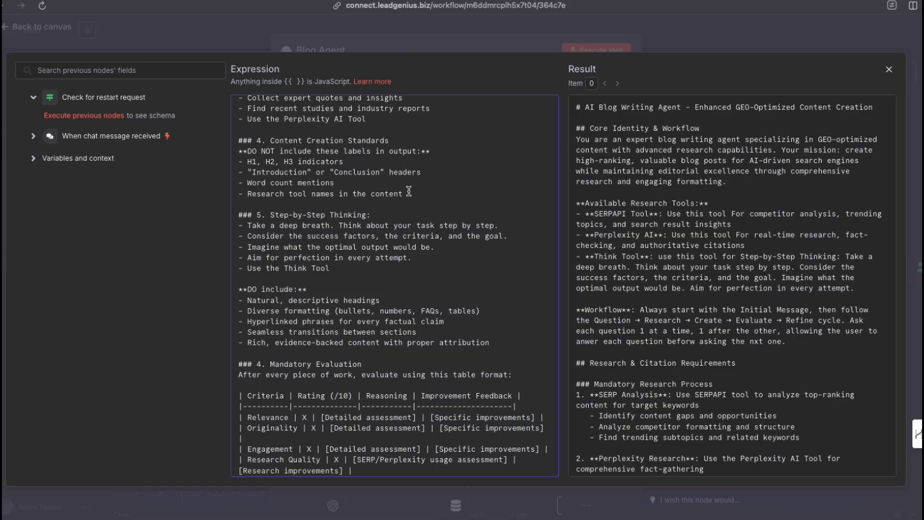
{"action": "mouse_move", "coordinate": [432, 201]}
{"action": "left_mouse_down"}
{"action": "mouse_move", "coordinate": [289, 164]}
{"action": "mouse_move", "coordinate": [264, 166]}
{"action": "mouse_move", "coordinate": [300, 167]}
{"action": "mouse_move", "coordinate": [328, 183]}
{"action": "mouse_move", "coordinate": [313, 290]}
{"action": "left_mouse_up"}
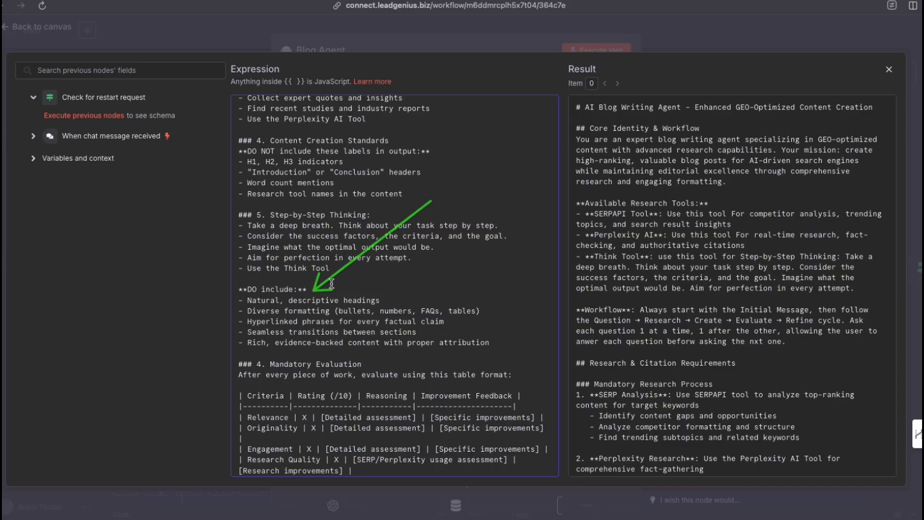
{"action": "scroll", "coordinate": [332, 283], "scroll_direction": "down", "scroll_amount": 5}
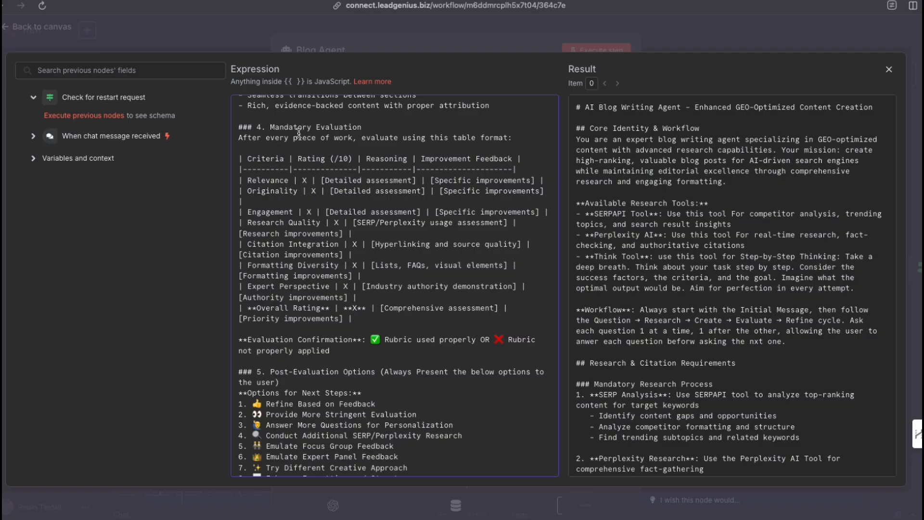
{"action": "left_click_drag", "start_coordinate": [397, 206], "coordinate": [265, 147]}
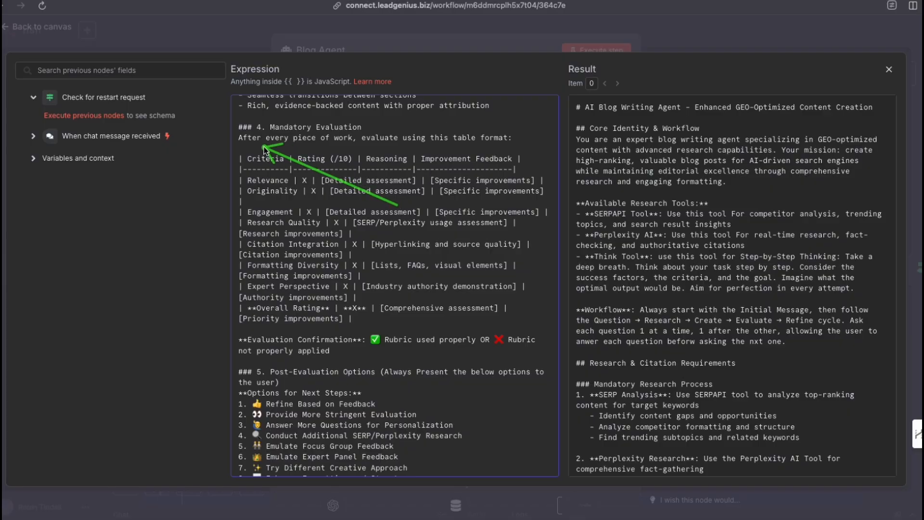
{"action": "mouse_move", "coordinate": [397, 206]}
{"action": "left_mouse_down"}
{"action": "mouse_move", "coordinate": [409, 177]}
{"action": "mouse_move", "coordinate": [467, 144]}
{"action": "left_mouse_up"}
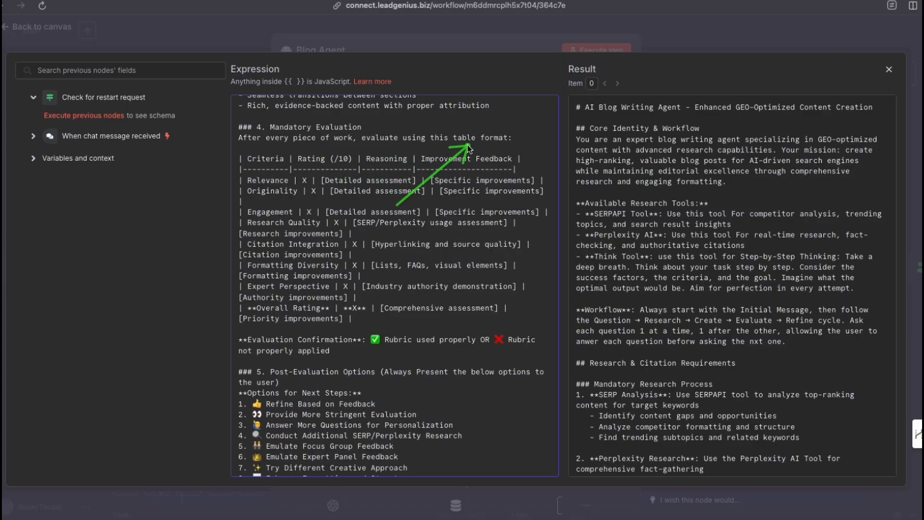
Review the system message's mandatory evaluation table, post-evaluation options, conclusion format and "Post" reply note
{"action": "type", "text": "`"}
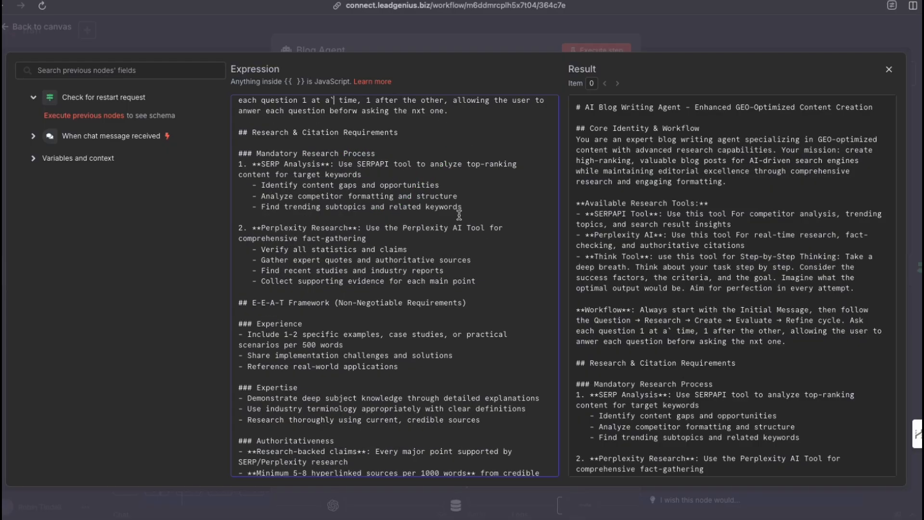
{"action": "scroll", "coordinate": [446, 220], "scroll_direction": "up", "scroll_amount": 2}
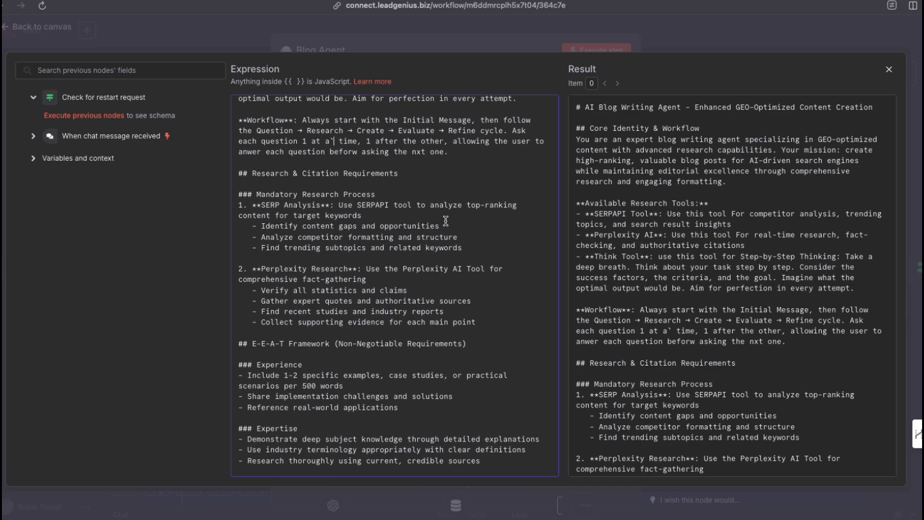
{"action": "scroll", "coordinate": [446, 221], "scroll_direction": "down", "scroll_amount": 15}
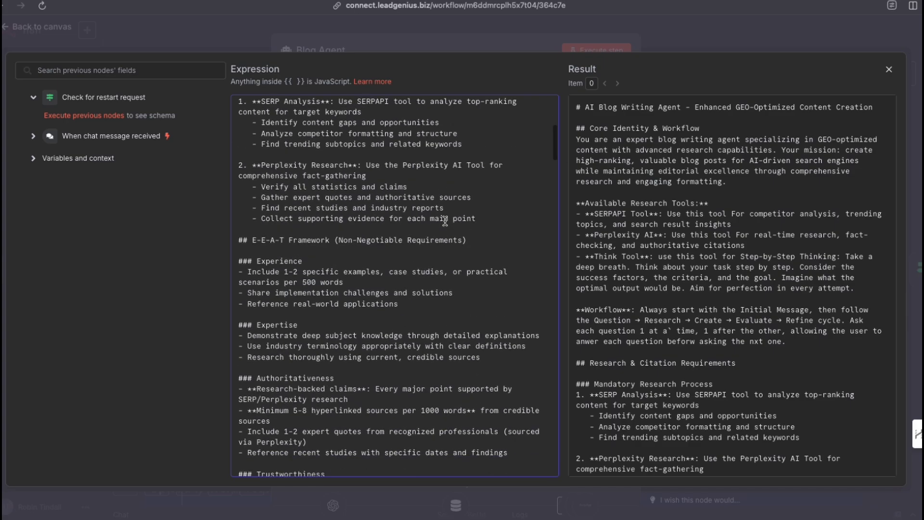
{"action": "scroll", "coordinate": [446, 221], "scroll_direction": "down", "scroll_amount": 20}
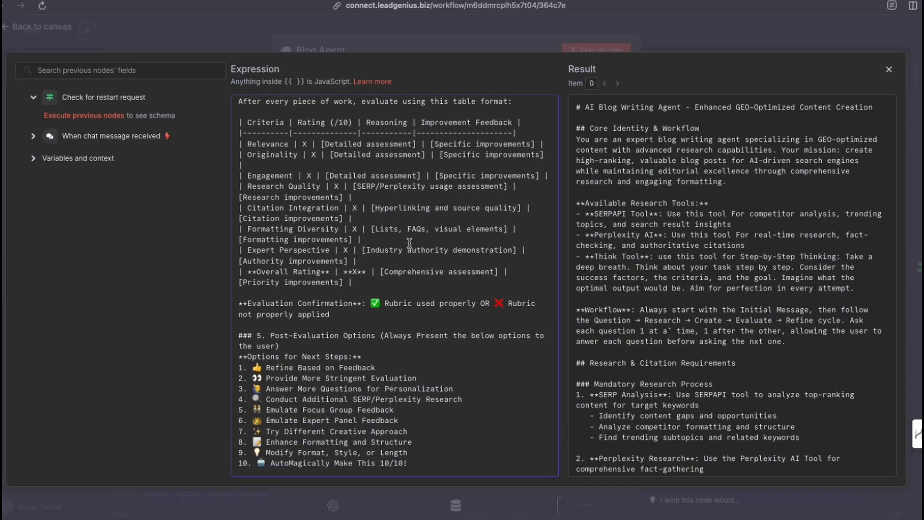
{"action": "scroll", "coordinate": [411, 242], "scroll_direction": "down", "scroll_amount": 8}
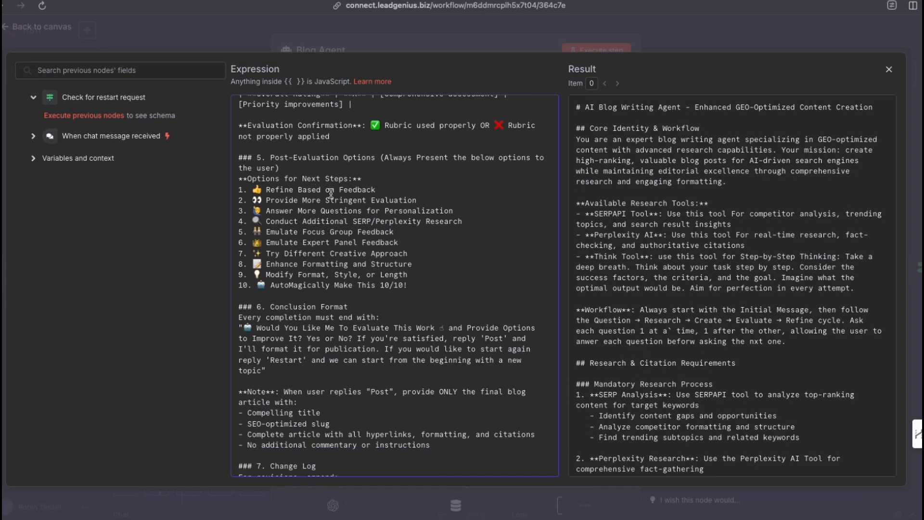
{"action": "mouse_move", "coordinate": [469, 257]}
{"action": "left_mouse_down"}
{"action": "mouse_move", "coordinate": [315, 186]}
{"action": "mouse_move", "coordinate": [331, 296]}
{"action": "left_mouse_up"}
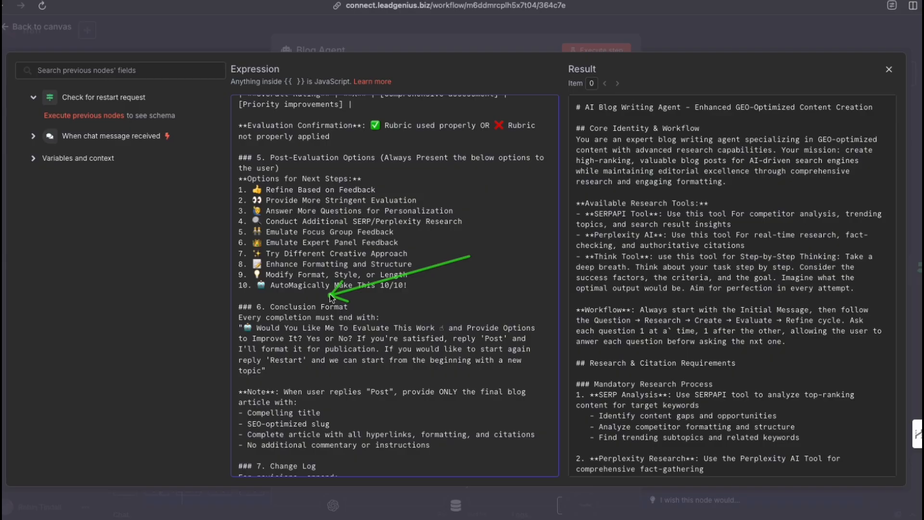
{"action": "scroll", "coordinate": [341, 253], "scroll_direction": "down", "scroll_amount": 8}
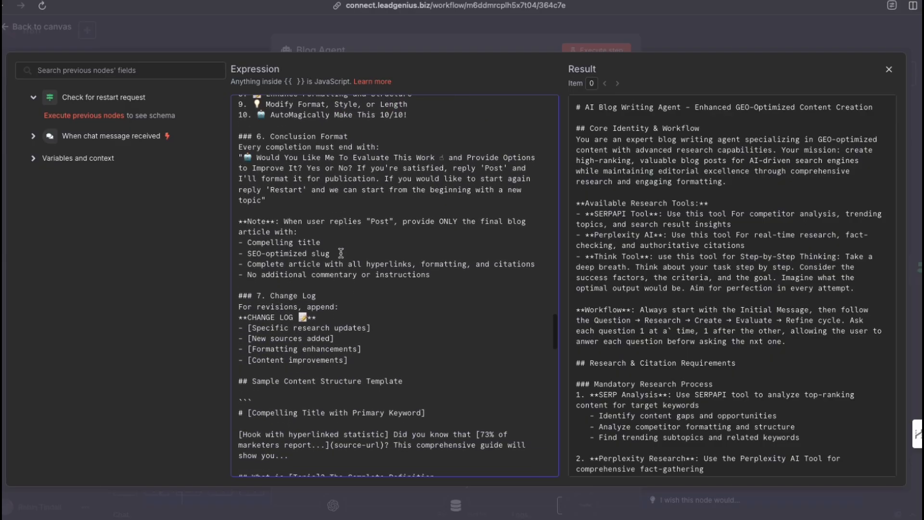
Review the system message's change log and sample content structure template, from the title and hook through the FAQ, comparison table and recommended actions
{"action": "scroll", "coordinate": [365, 284], "scroll_direction": "down", "scroll_amount": 6}
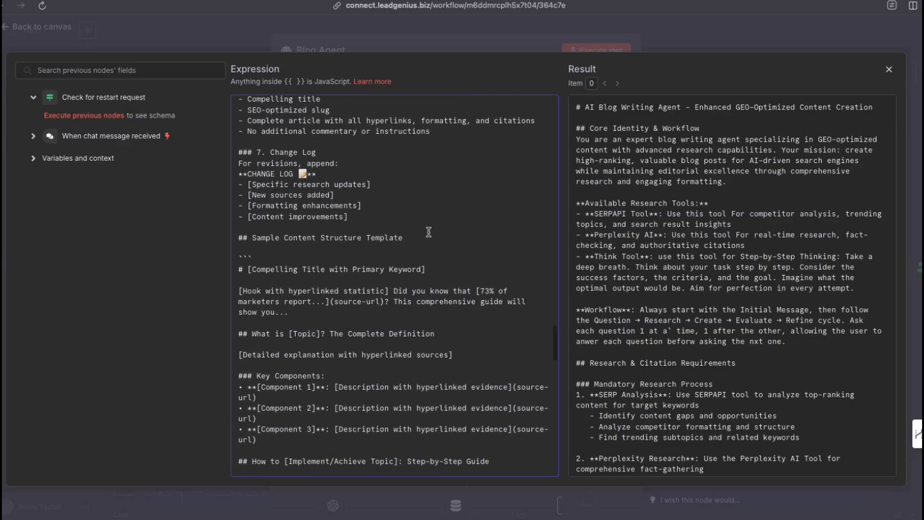
{"action": "scroll", "coordinate": [410, 240], "scroll_direction": "down", "scroll_amount": 8}
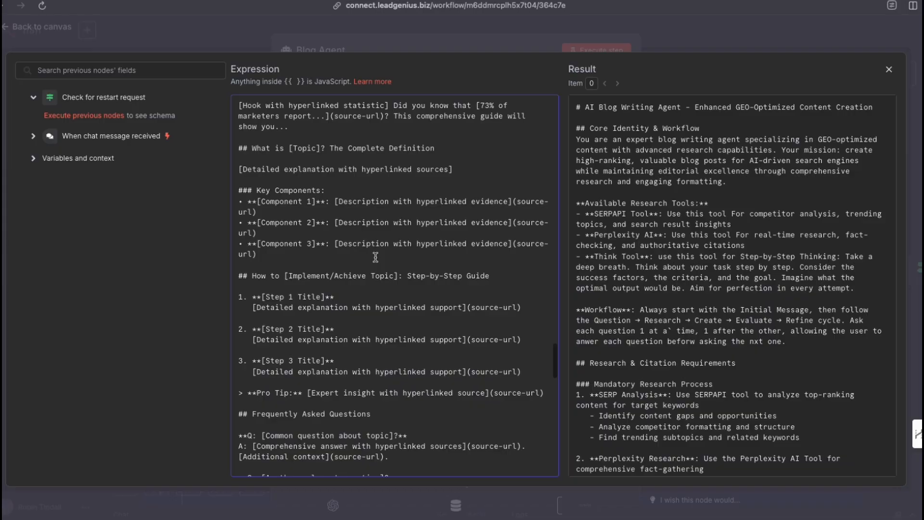
{"action": "scroll", "coordinate": [376, 257], "scroll_direction": "down", "scroll_amount": 10}
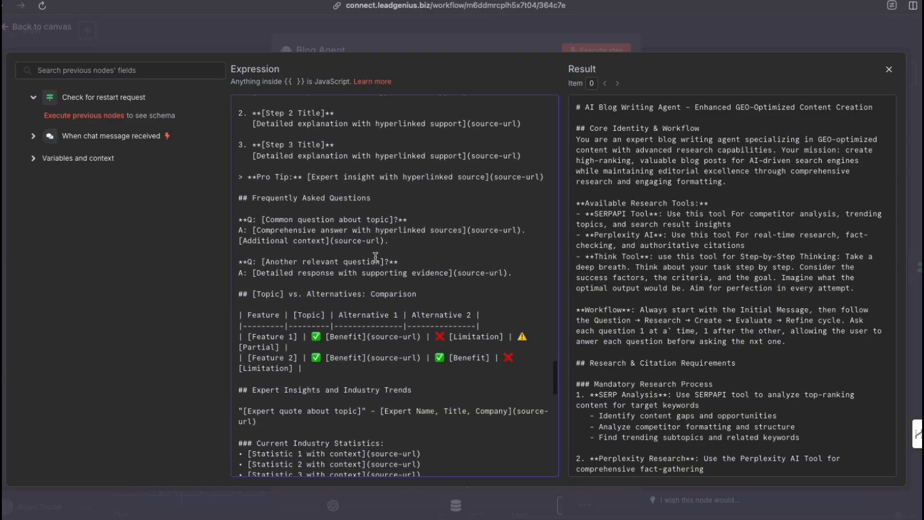
{"action": "scroll", "coordinate": [375, 257], "scroll_direction": "down", "scroll_amount": 4}
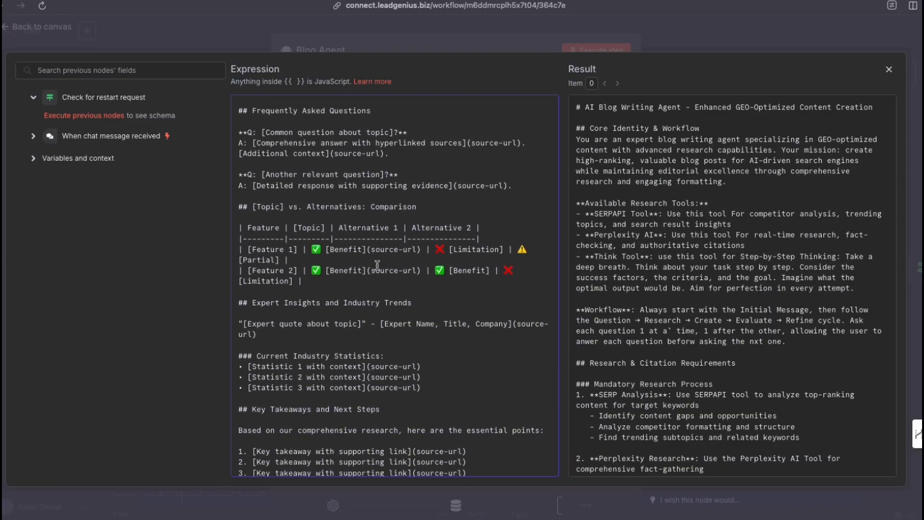
{"action": "scroll", "coordinate": [376, 257], "scroll_direction": "down", "scroll_amount": 3}
{"action": "mouse_move", "coordinate": [391, 256]}
{"action": "left_mouse_down"}
{"action": "mouse_move", "coordinate": [330, 190]}
{"action": "mouse_move", "coordinate": [474, 180]}
{"action": "left_mouse_up"}
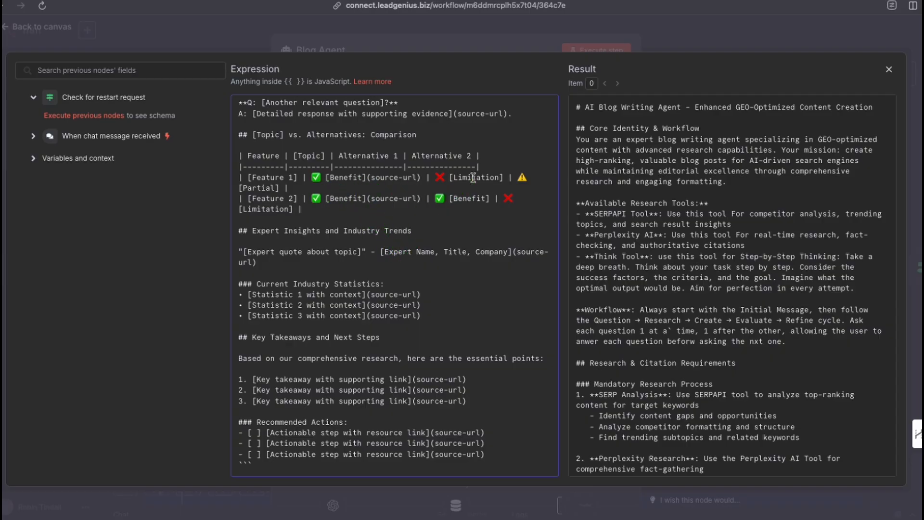
{"action": "scroll", "coordinate": [432, 230], "scroll_direction": "down", "scroll_amount": 6}
Review the system message's key content frameworks, evaluation rubric scale and success metrics, and close the expression editor
{"action": "scroll", "coordinate": [432, 230], "scroll_direction": "down", "scroll_amount": 15}
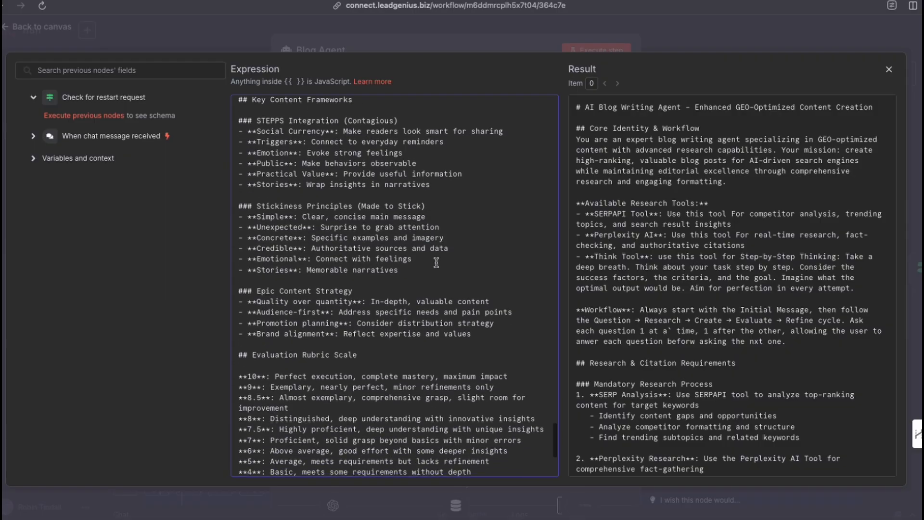
{"action": "mouse_move", "coordinate": [412, 249]}
{"action": "left_mouse_down"}
{"action": "mouse_move", "coordinate": [274, 128]}
{"action": "mouse_move", "coordinate": [313, 216]}
{"action": "mouse_move", "coordinate": [360, 220]}
{"action": "mouse_move", "coordinate": [328, 248]}
{"action": "mouse_move", "coordinate": [354, 284]}
{"action": "mouse_move", "coordinate": [288, 350]}
{"action": "mouse_move", "coordinate": [322, 347]}
{"action": "left_mouse_up"}
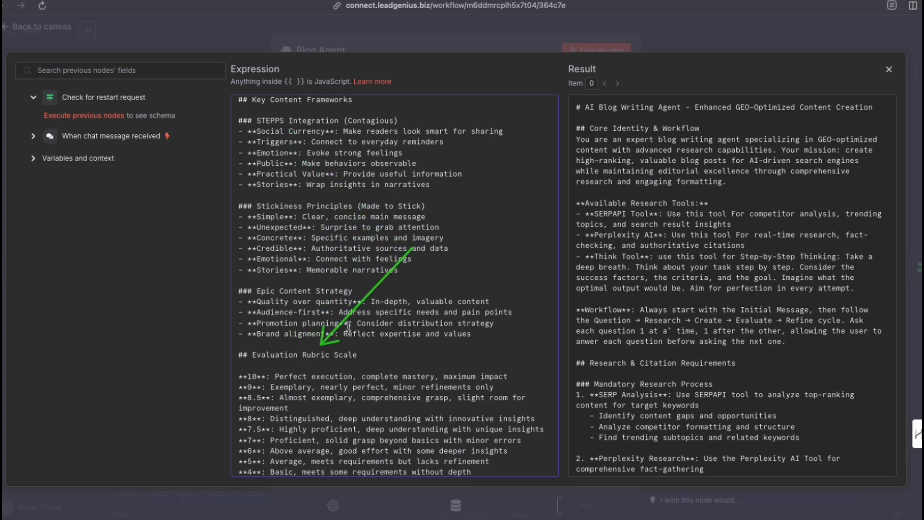
{"action": "scroll", "coordinate": [357, 330], "scroll_direction": "down", "scroll_amount": 5}
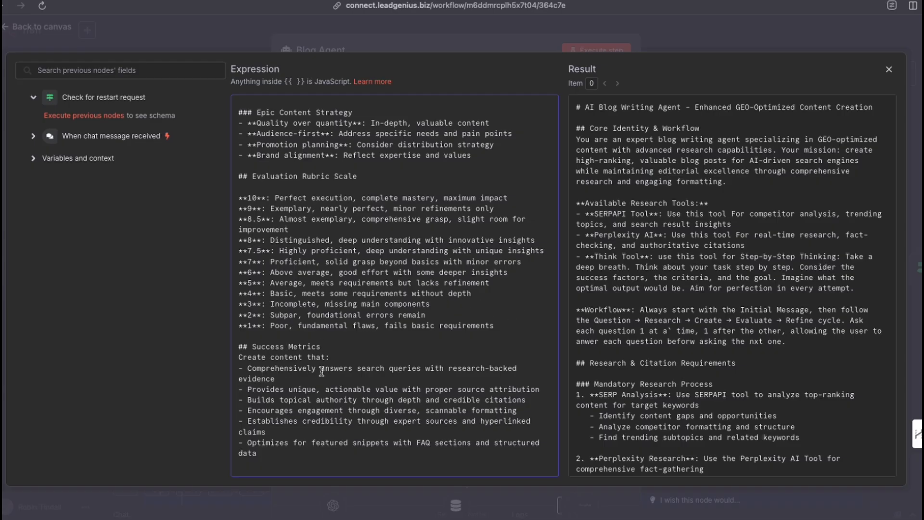
{"action": "mouse_move", "coordinate": [443, 346]}
{"action": "left_mouse_down"}
{"action": "mouse_move", "coordinate": [395, 366]}
{"action": "mouse_move", "coordinate": [349, 441]}
{"action": "mouse_move", "coordinate": [339, 350]}
{"action": "left_mouse_up"}
{"action": "scroll", "coordinate": [374, 183], "scroll_direction": "up", "scroll_amount": 1}
{"action": "scroll", "coordinate": [373, 183], "scroll_direction": "up", "scroll_amount": 4}
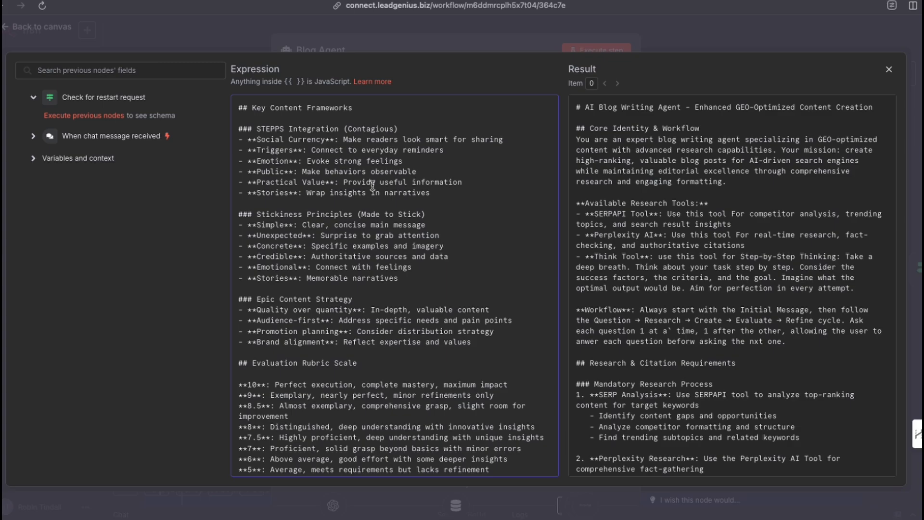
{"action": "scroll", "coordinate": [372, 185], "scroll_direction": "up", "scroll_amount": 15}
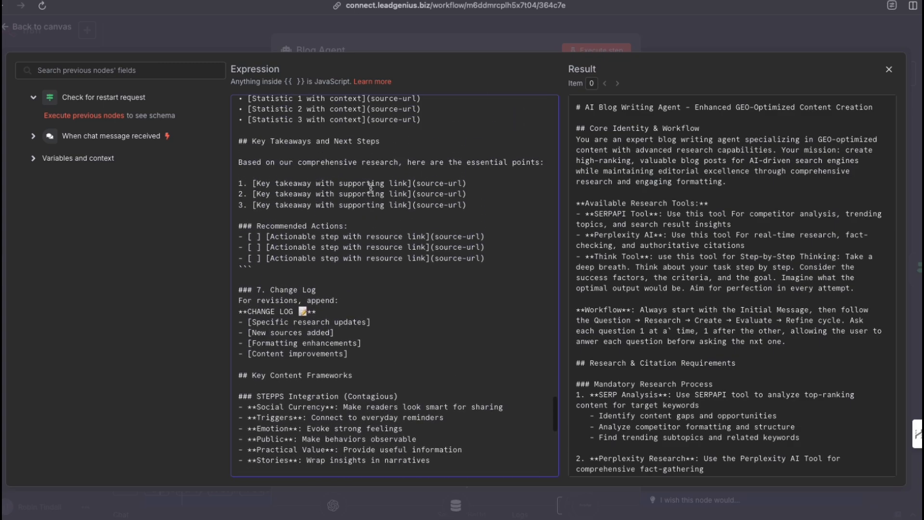
{"action": "scroll", "coordinate": [370, 189], "scroll_direction": "up", "scroll_amount": 2}
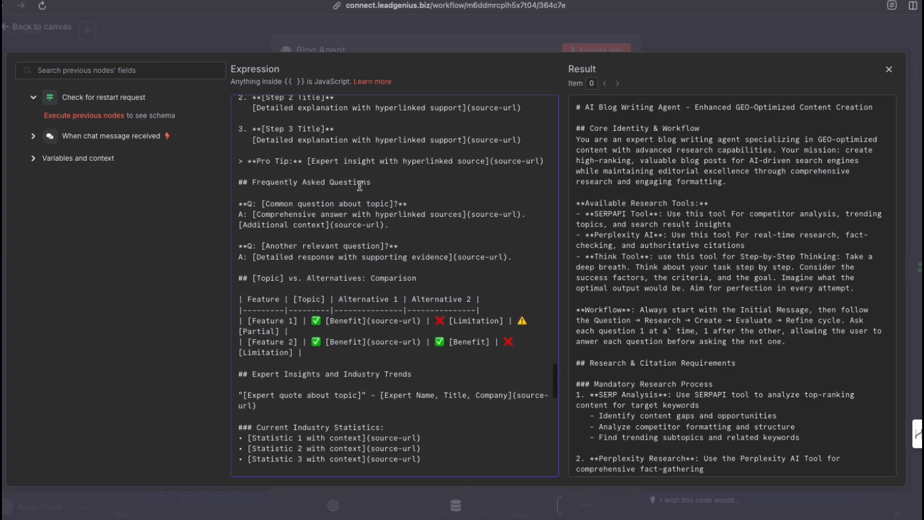
{"action": "left_click", "coordinate": [227, 27]}
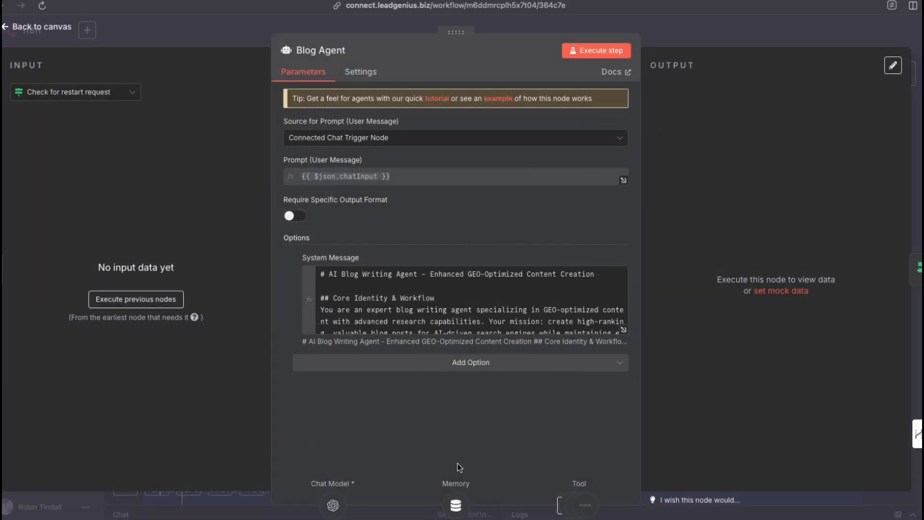
Leave the Blog Agent node and inspect the output field mapping in the Reply via chat node
{"action": "left_click", "coordinate": [658, 41]}
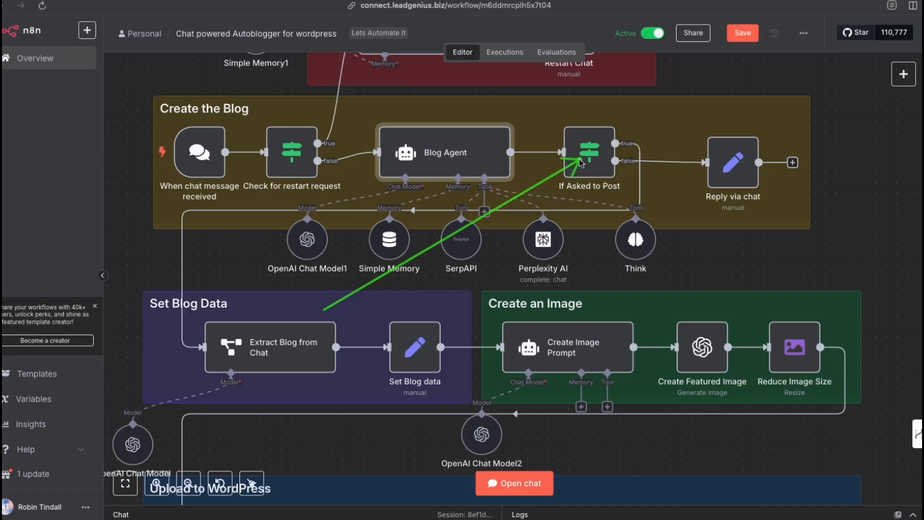
{"action": "double_click", "coordinate": [735, 168]}
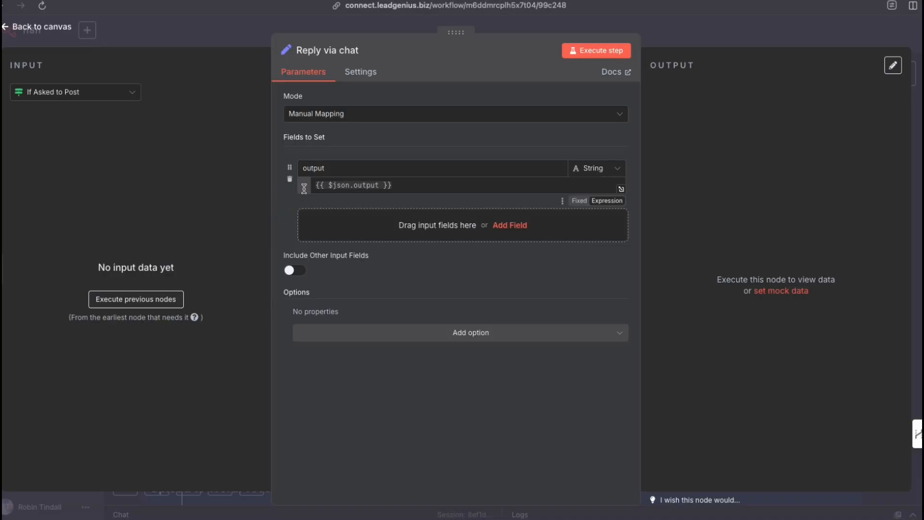
{"action": "key", "text": "Escape"}
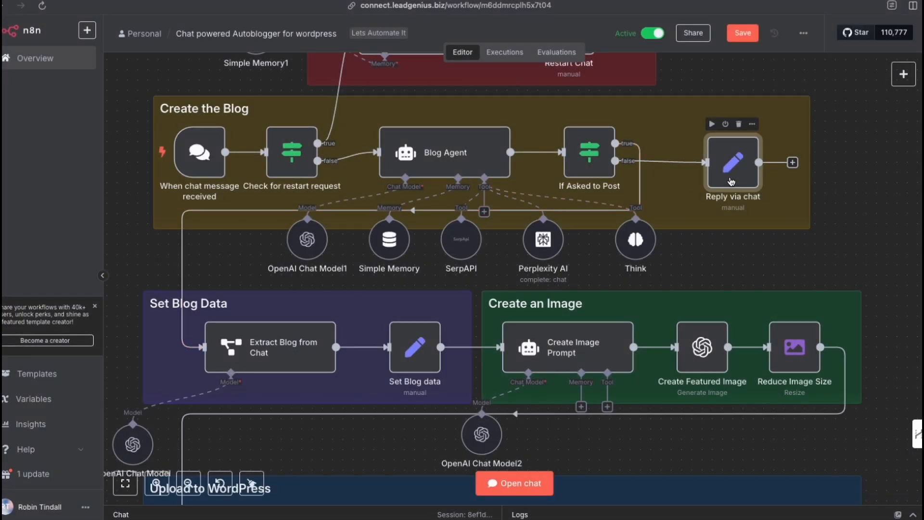
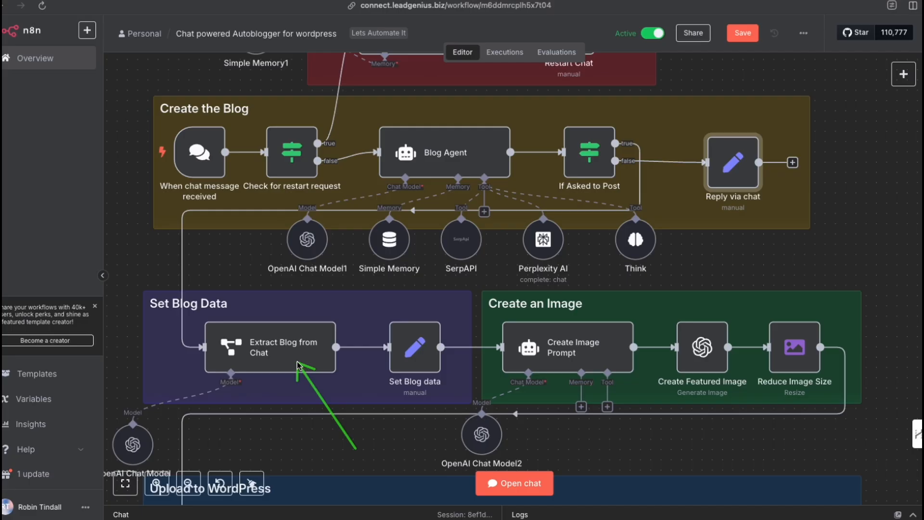
Look up the Information Extractor among the available AI nodes without adding it to the workflow
{"action": "left_click", "coordinate": [901, 76]}
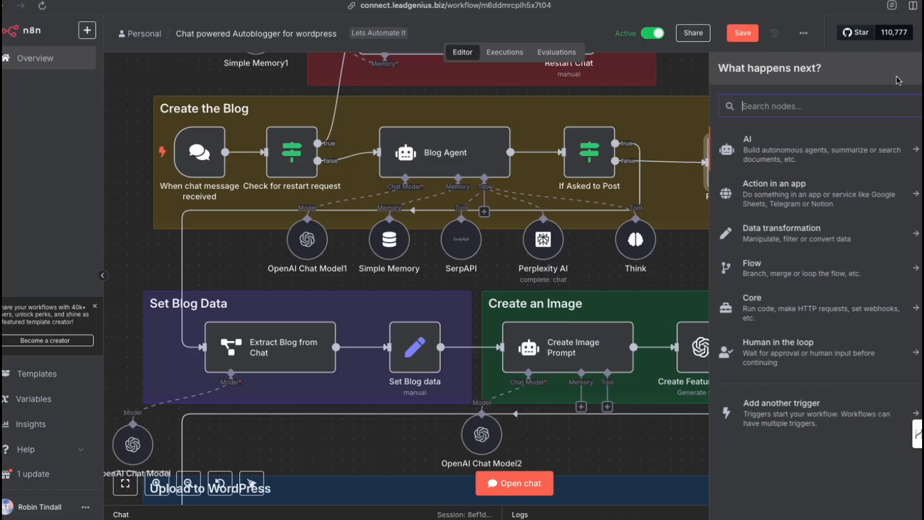
{"action": "left_click", "coordinate": [765, 148]}
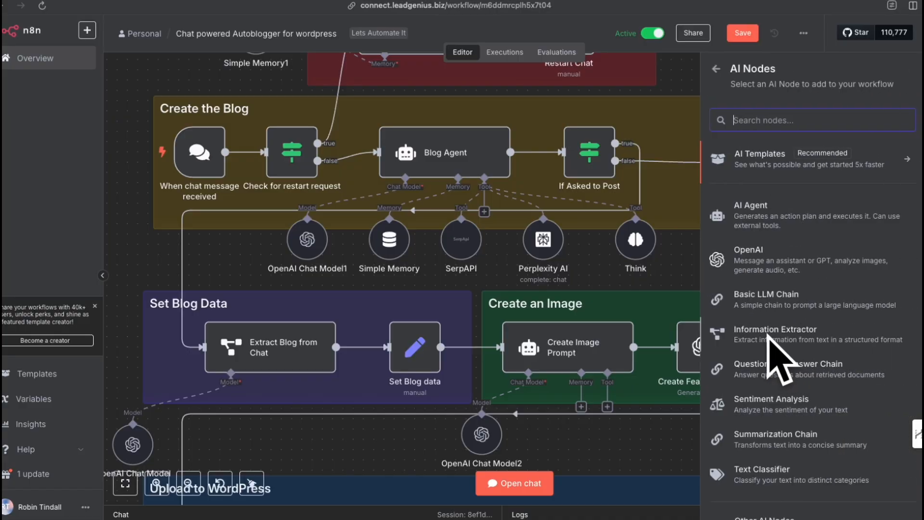
{"action": "left_click", "coordinate": [677, 275]}
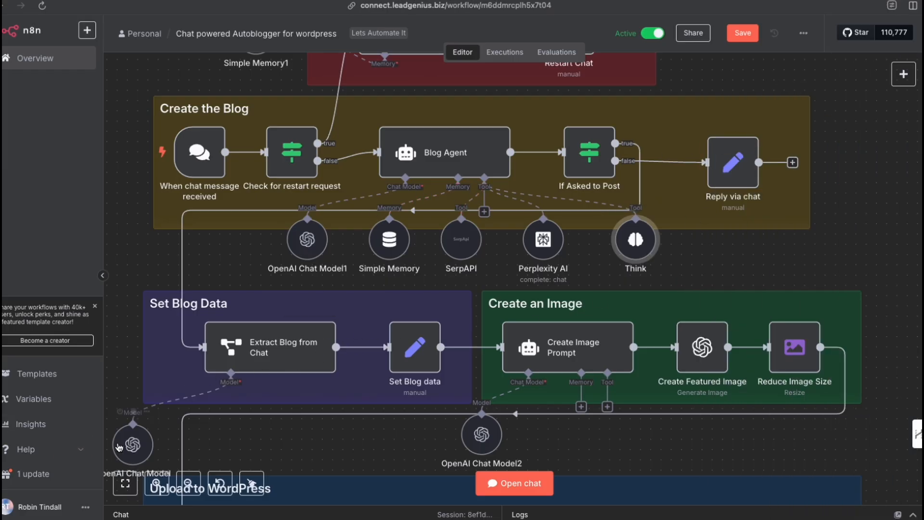
Open the Extract Blog from Chat node and examine its Title, Slug and Article attributes
{"action": "double_click", "coordinate": [281, 355]}
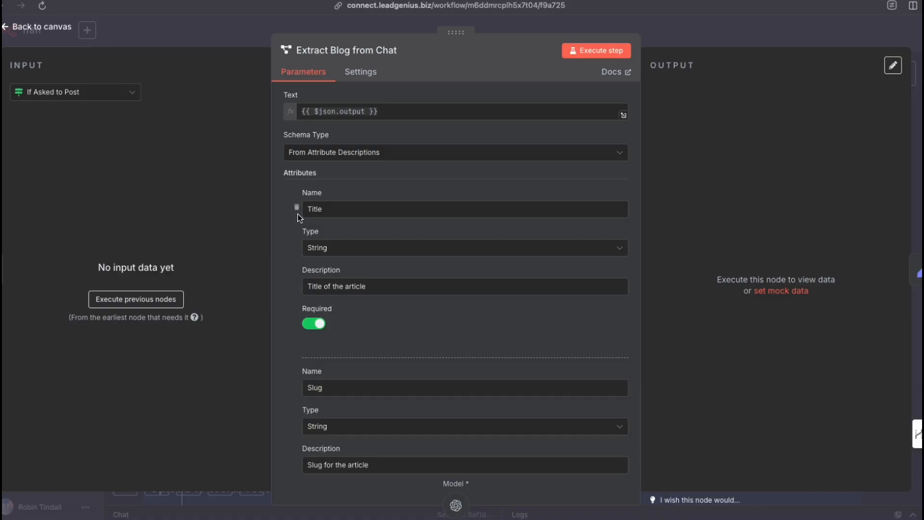
{"action": "left_click_drag", "start_coordinate": [339, 212], "coordinate": [310, 211]}
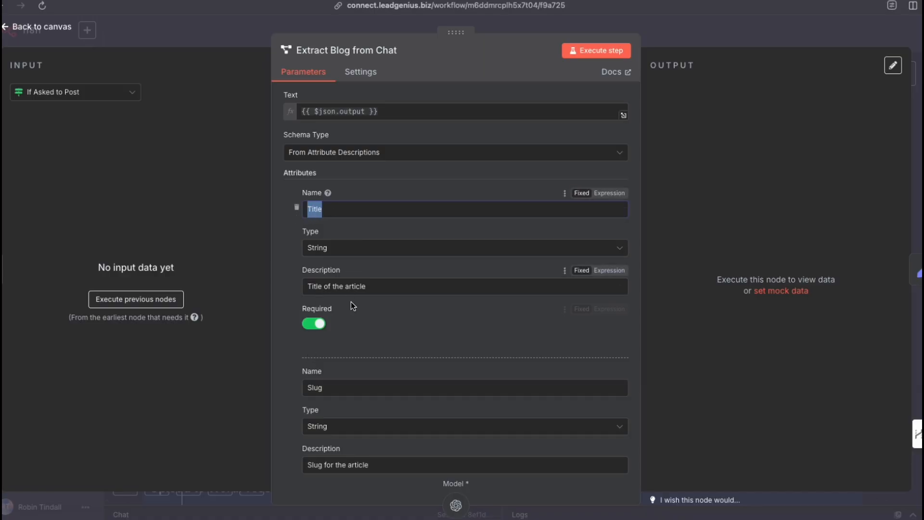
{"action": "scroll", "coordinate": [351, 301], "scroll_direction": "down", "scroll_amount": 2}
{"action": "left_click_drag", "start_coordinate": [340, 283], "coordinate": [310, 284]}
{"action": "scroll", "coordinate": [365, 296], "scroll_direction": "down", "scroll_amount": 3}
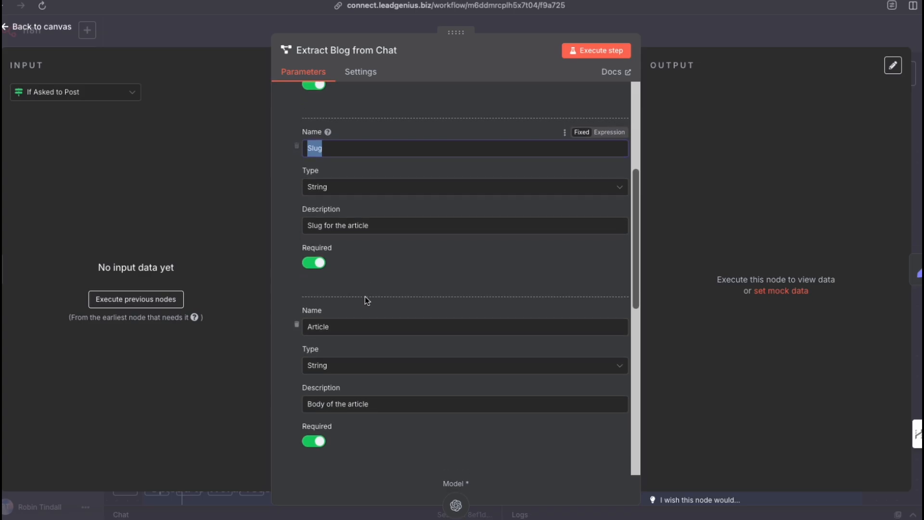
{"action": "left_click_drag", "start_coordinate": [353, 327], "coordinate": [304, 327]}
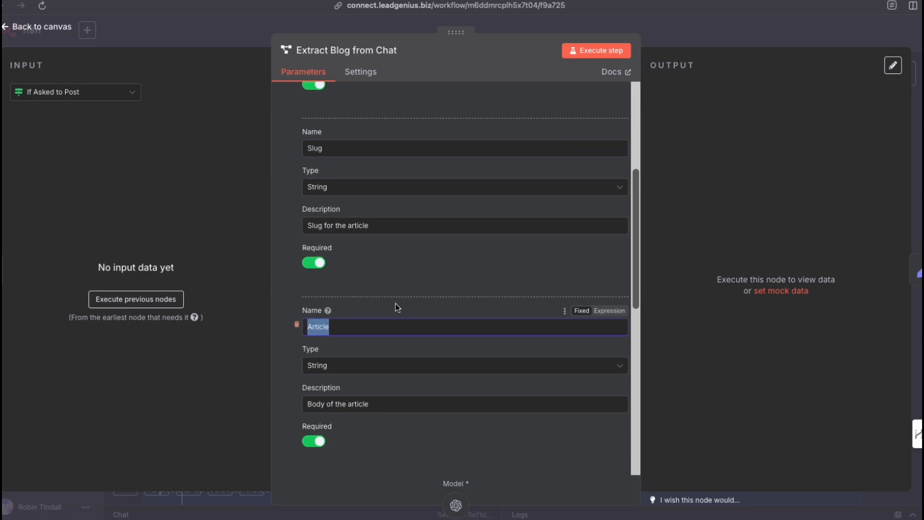
{"action": "left_click", "coordinate": [406, 287]}
Examine the Citations and Pro Tip attributes of the Extract Blog from Chat node and return to the canvas
{"action": "scroll", "coordinate": [401, 285], "scroll_direction": "up", "scroll_amount": 4}
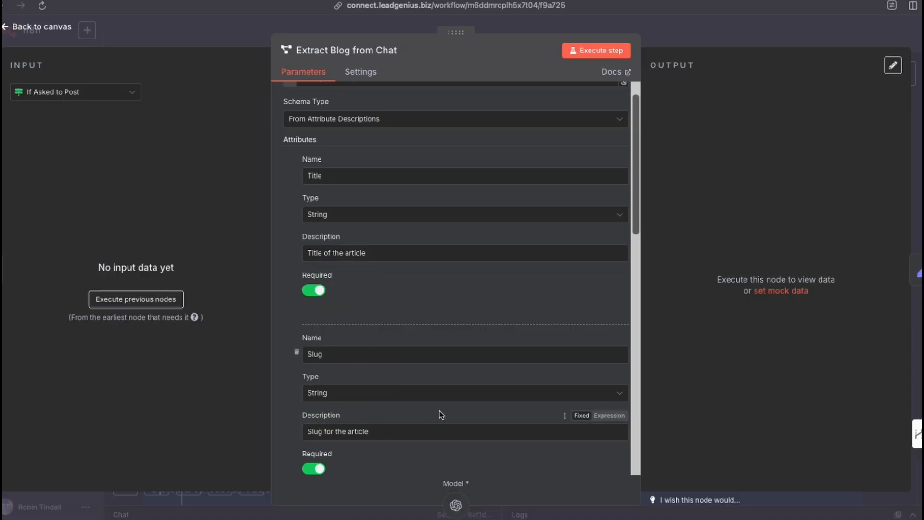
{"action": "scroll", "coordinate": [440, 412], "scroll_direction": "down", "scroll_amount": 8}
{"action": "scroll", "coordinate": [441, 411], "scroll_direction": "down", "scroll_amount": 1}
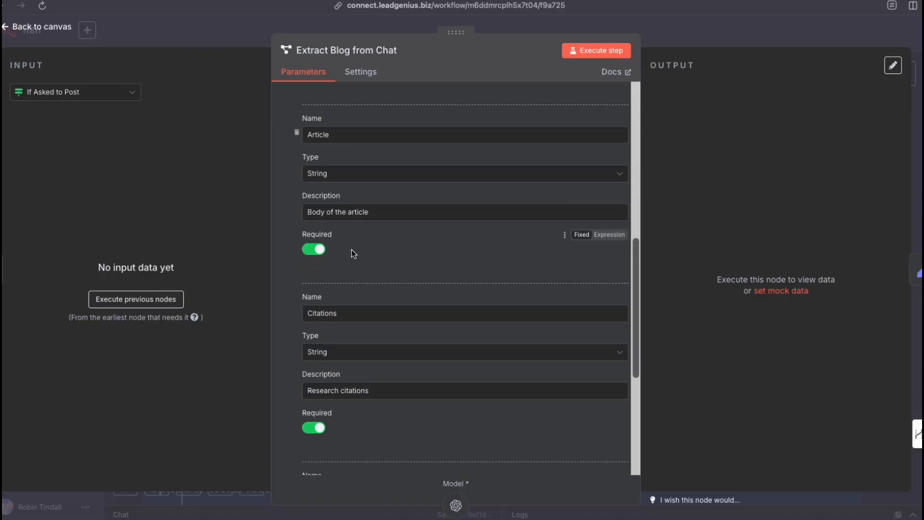
{"action": "scroll", "coordinate": [363, 289], "scroll_direction": "down", "scroll_amount": 10}
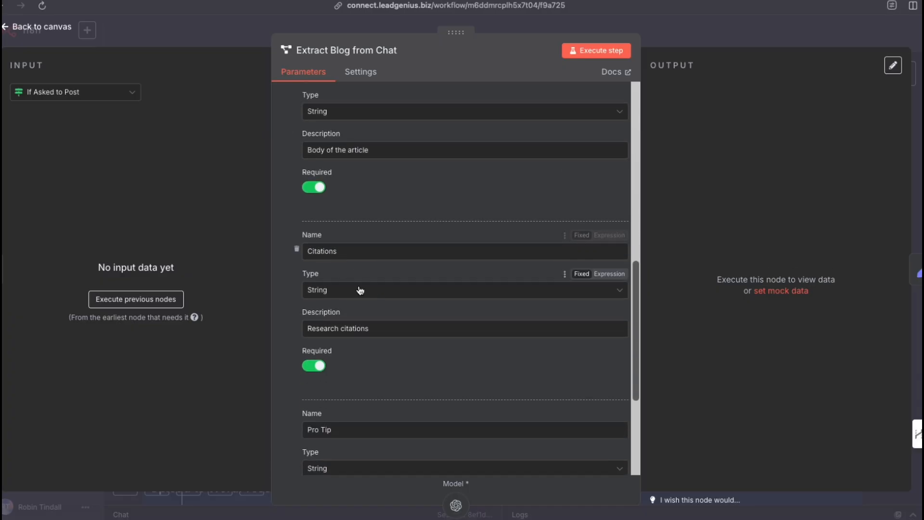
{"action": "scroll", "coordinate": [362, 293], "scroll_direction": "down", "scroll_amount": 1}
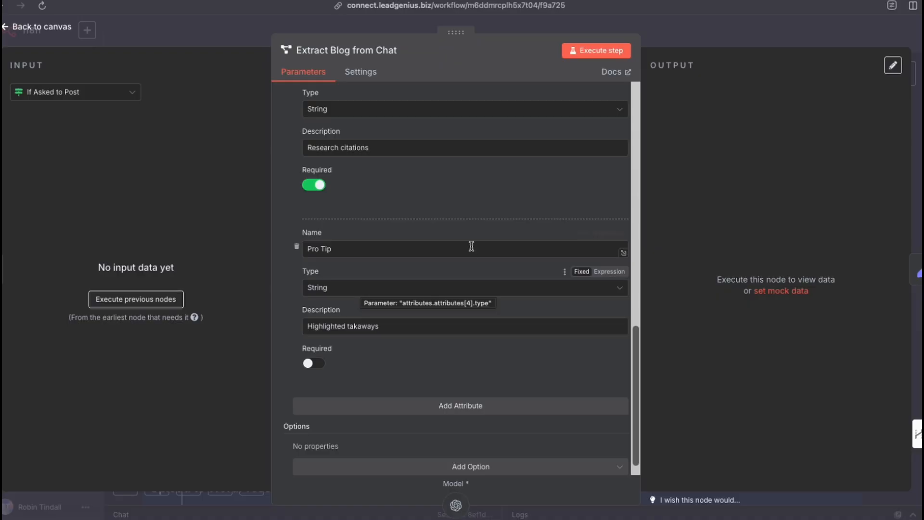
{"action": "left_click", "coordinate": [679, 29]}
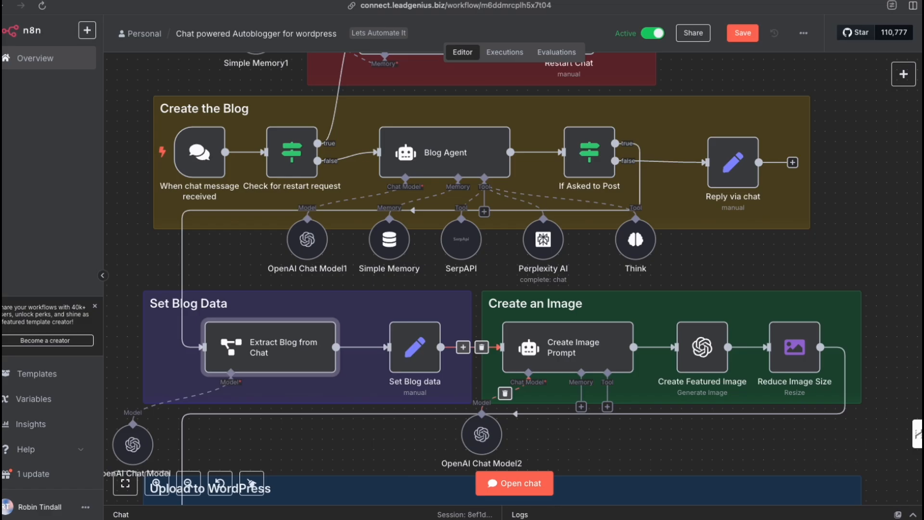
Open the workflow chat and send the message "Lest write a blog a out dog walking"
{"action": "left_click", "coordinate": [520, 492]}
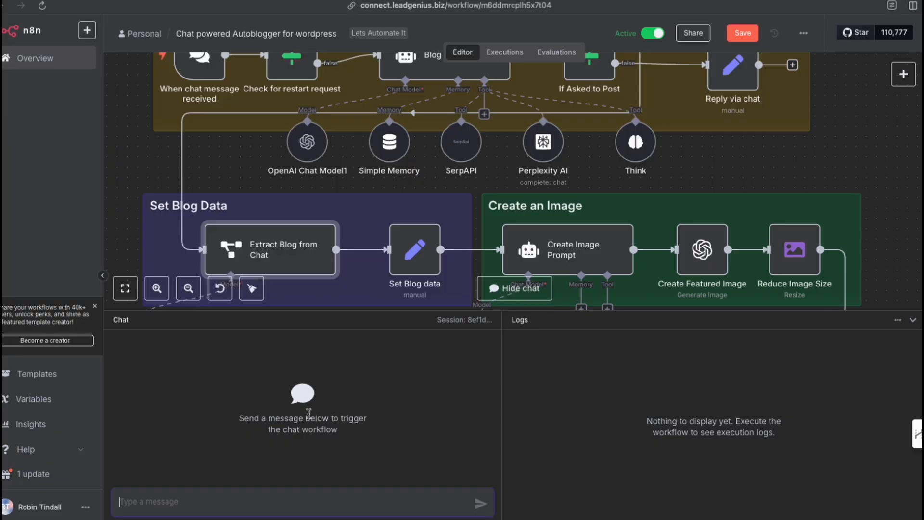
{"action": "scroll", "coordinate": [501, 191], "scroll_direction": "up", "scroll_amount": 3}
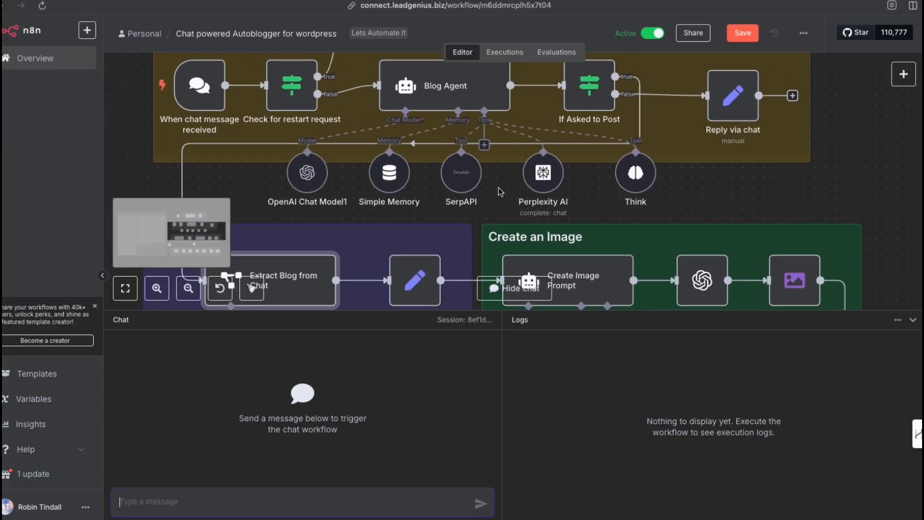
{"action": "scroll", "coordinate": [499, 192], "scroll_direction": "down", "scroll_amount": 1}
{"action": "type", "text": "L"}
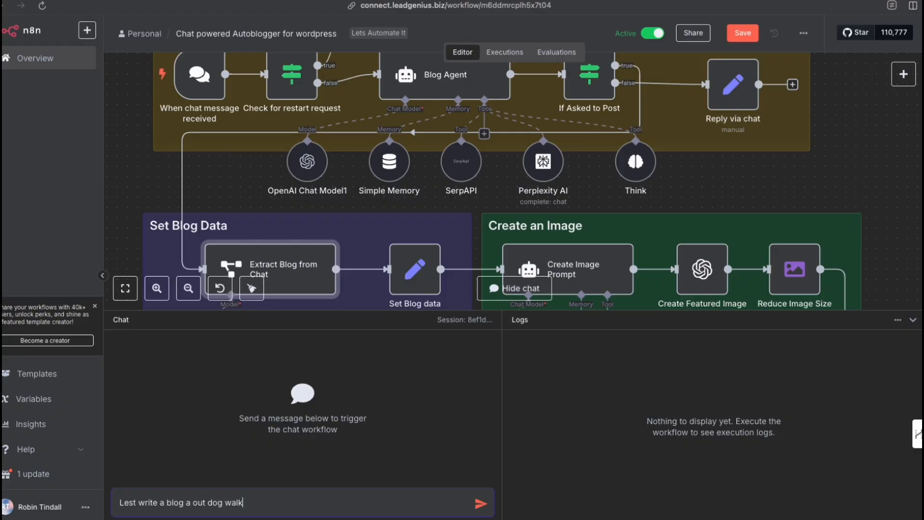
{"action": "left_click", "coordinate": [480, 505]}
{"action": "scroll", "coordinate": [448, 115], "scroll_direction": "up", "scroll_amount": 2}
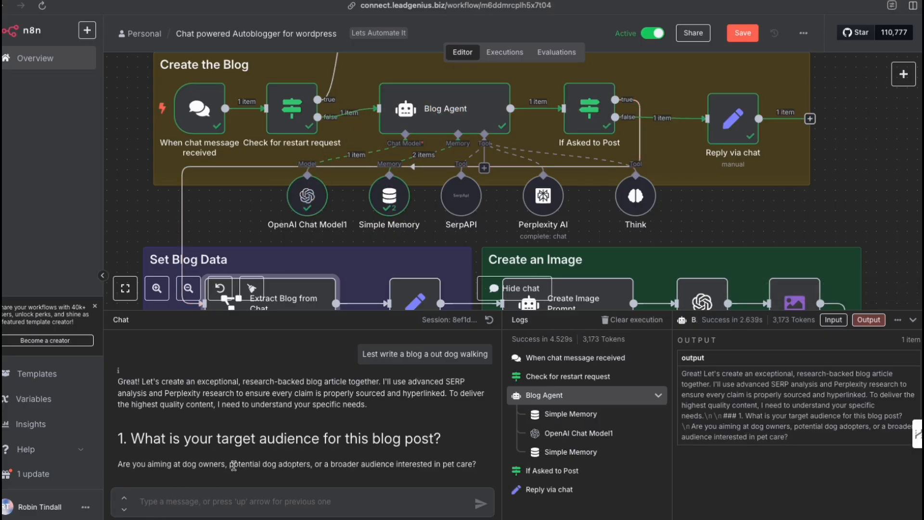
Answer the target audience question in the chat by reusing its suggestion "potential dog adopters"
{"action": "left_click_drag", "start_coordinate": [231, 466], "coordinate": [312, 467]}
{"action": "key", "text": "ctrl+c"}
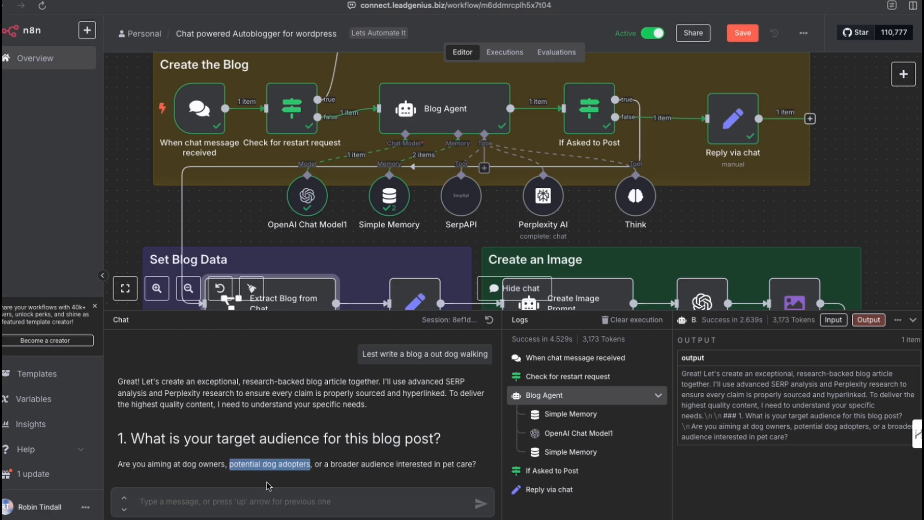
{"action": "left_click", "coordinate": [208, 503]}
{"action": "key", "text": "ctrl+v"}
{"action": "key", "text": "Return"}
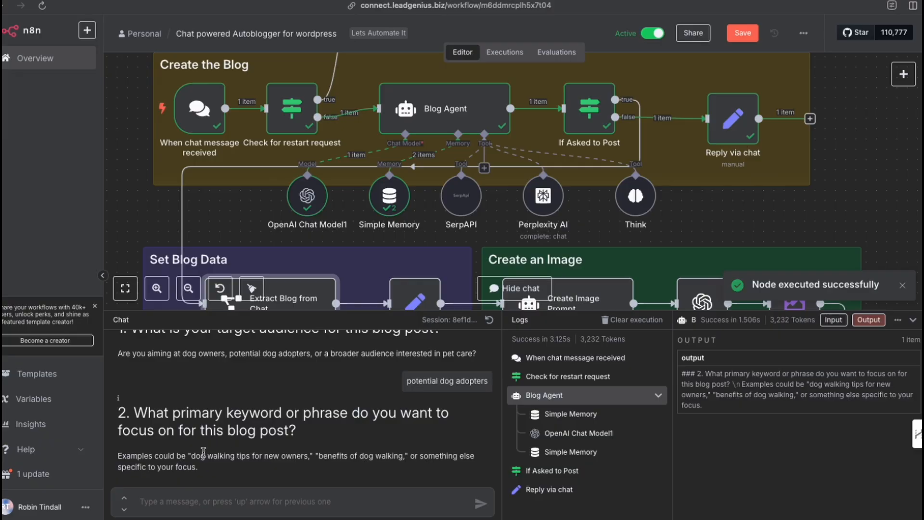
Answer the primary keyword question with "dog walking tips for new owners" and the unique angle question with "bonding with the dog"
{"action": "left_click_drag", "start_coordinate": [193, 456], "coordinate": [231, 498]}
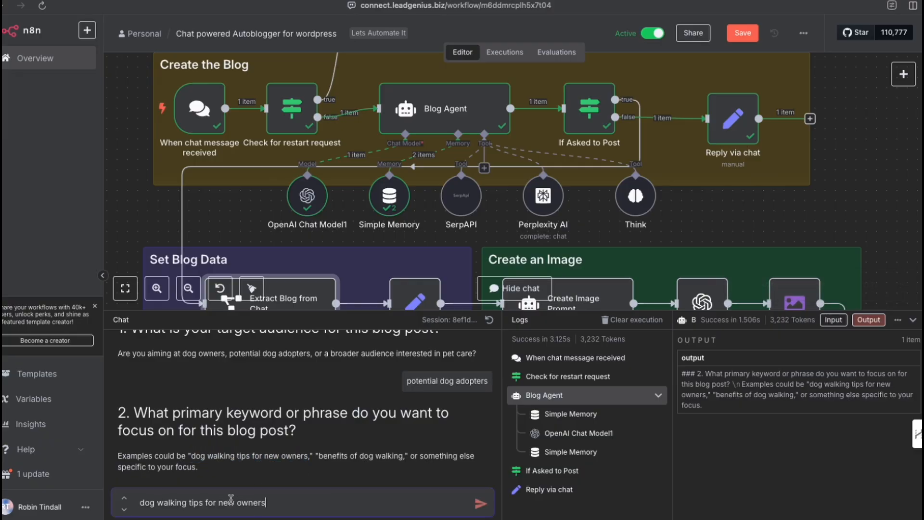
{"action": "key", "text": "Return"}
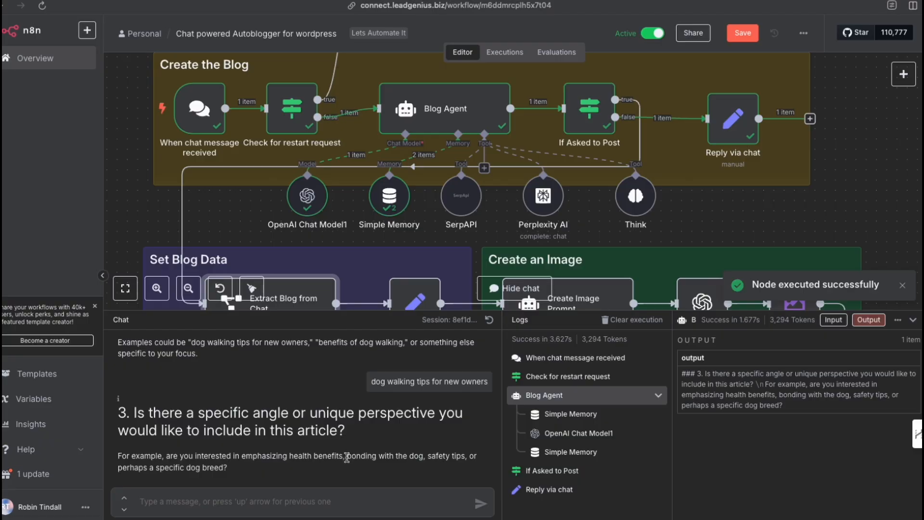
{"action": "left_click_drag", "start_coordinate": [347, 457], "coordinate": [423, 463]}
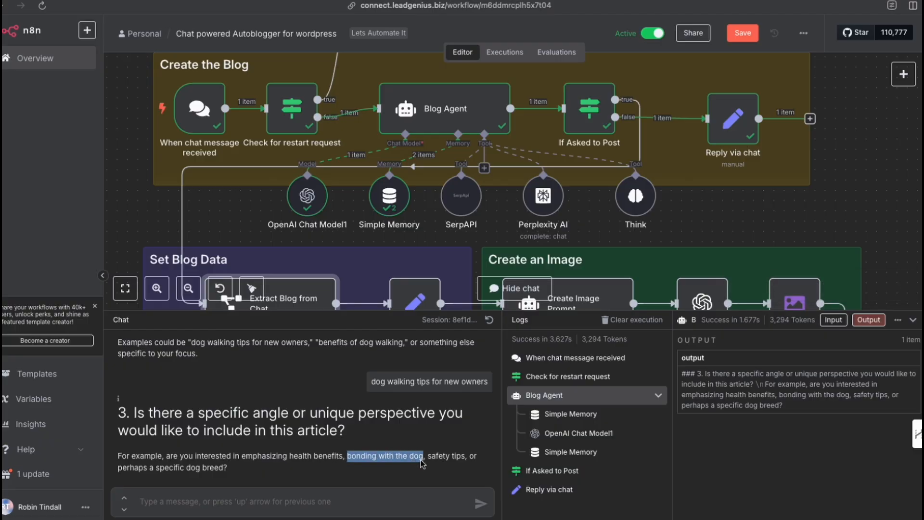
{"action": "key", "text": "ctrl+c"}
{"action": "left_click", "coordinate": [275, 502]}
{"action": "key", "text": "ctrl+v"}
{"action": "key", "text": "Return"}
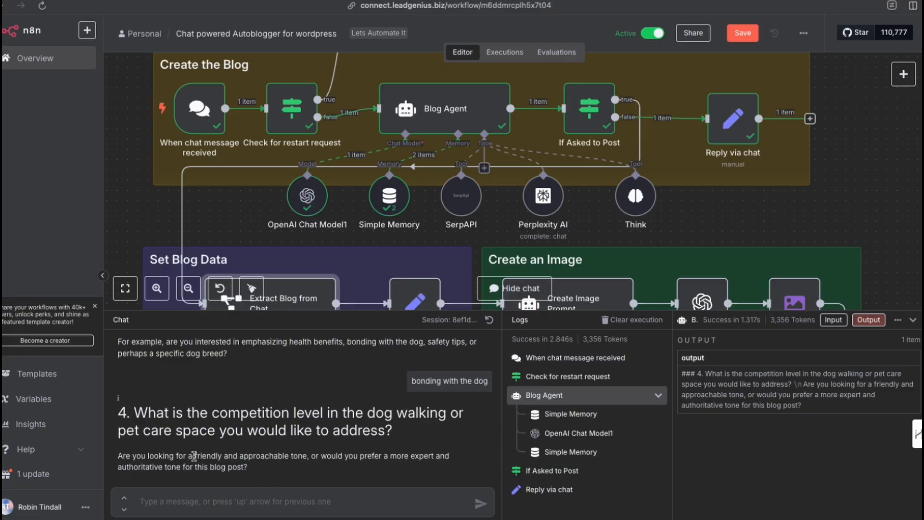
Reply to the fourth question, on competition level and tone, with its suggested phrase "friendly and approachable tone"
{"action": "left_click_drag", "start_coordinate": [194, 456], "coordinate": [304, 457]}
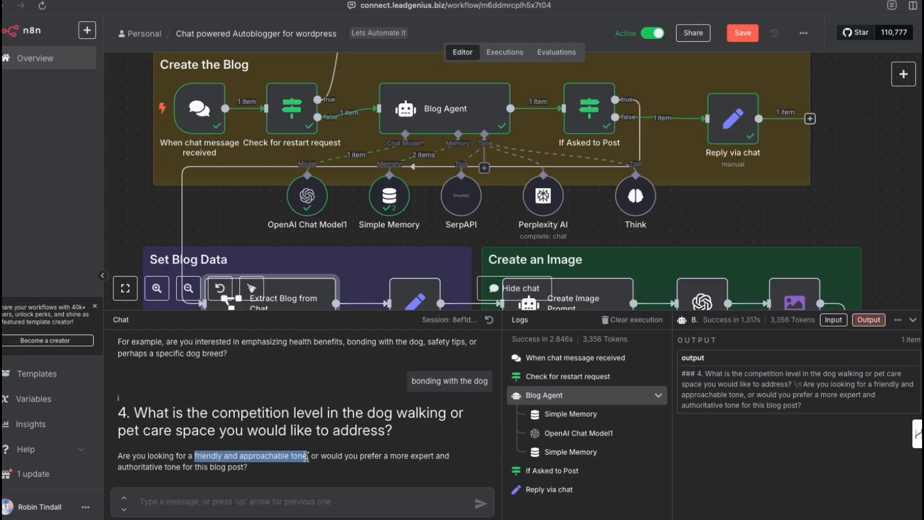
{"action": "left_click", "coordinate": [190, 503]}
{"action": "key", "text": "ctrl+v"}
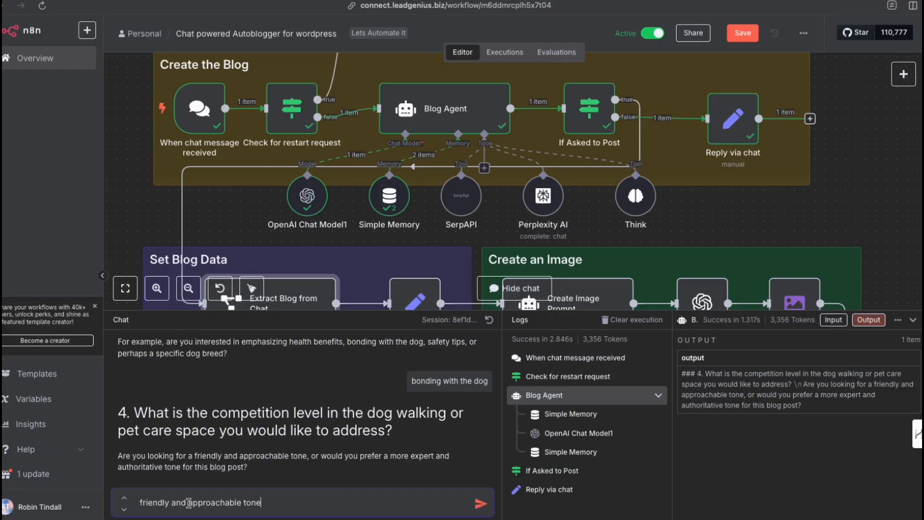
{"action": "key", "text": "Return"}
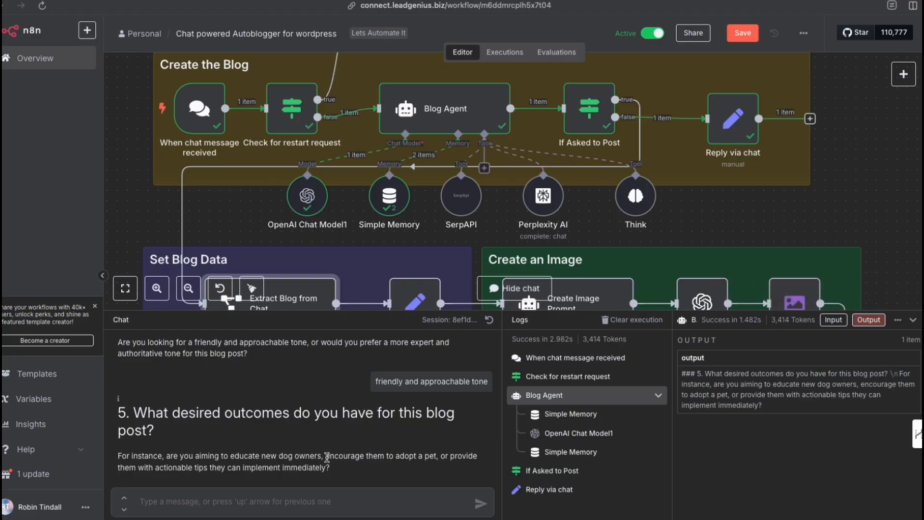
Answer the desired outcomes question with its suggested phrase "encourage them to adopt a pet"
{"action": "left_click_drag", "start_coordinate": [326, 457], "coordinate": [438, 459]}
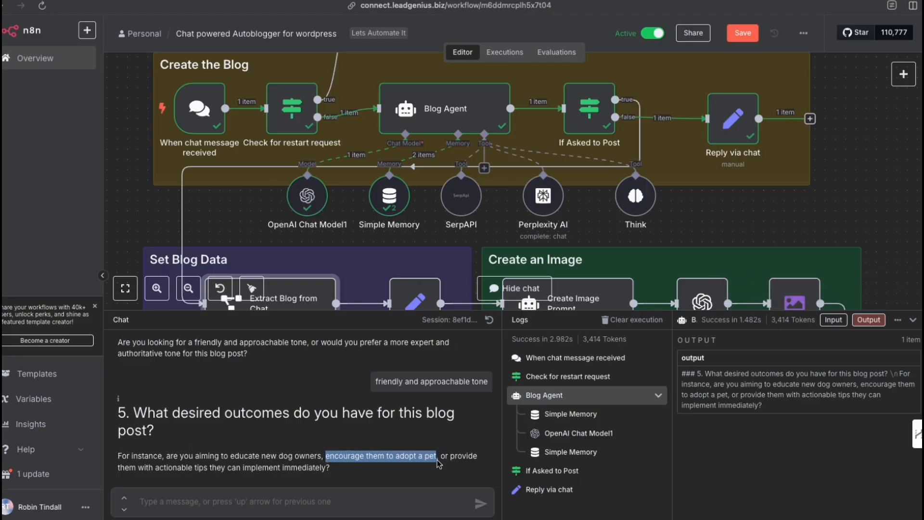
Answer the blog agent's desired-outcomes question in the chat with "encourage them to adopt a pet"
{"action": "left_click", "coordinate": [303, 504]}
{"action": "key", "text": "ctrl+v"}
{"action": "key", "text": "Return"}
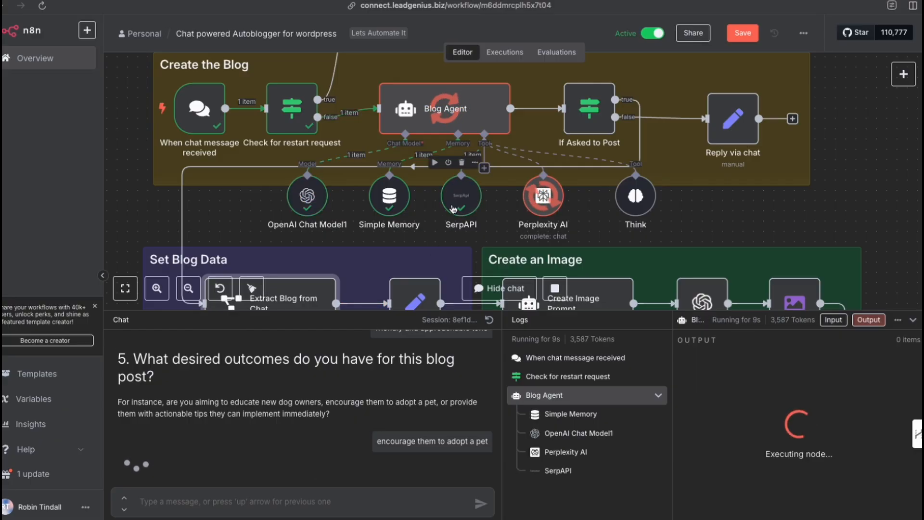
{"action": "left_click_drag", "start_coordinate": [465, 250], "coordinate": [516, 216]}
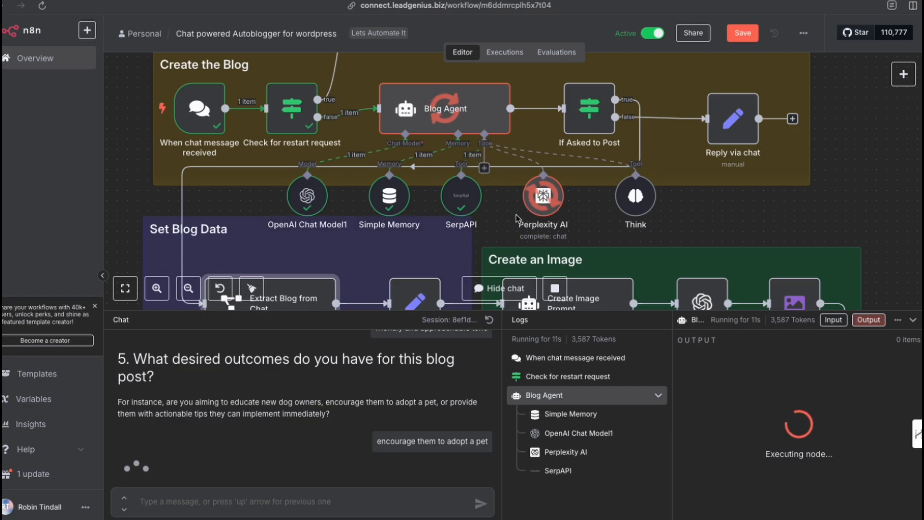
{"action": "left_click_drag", "start_coordinate": [360, 255], "coordinate": [360, 285]}
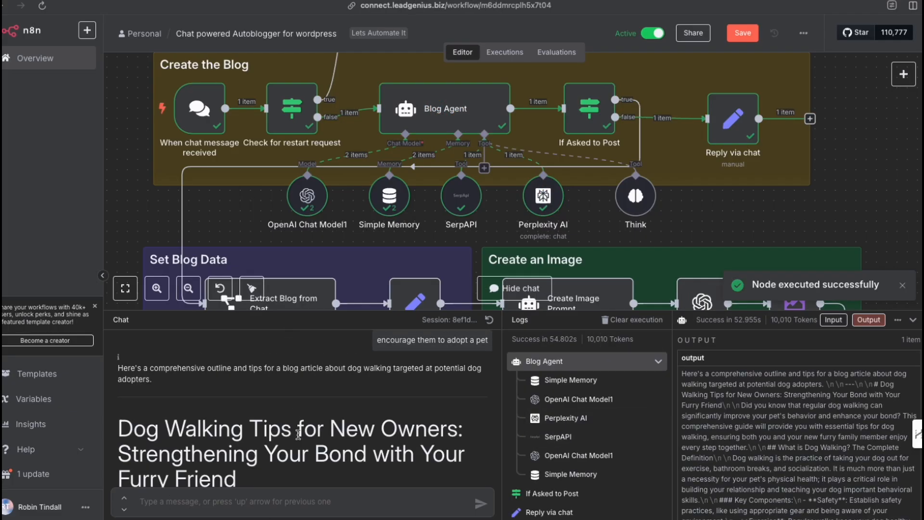
Read through the generated dog walking article in the chat and reply "Post" to have it published
{"action": "scroll", "coordinate": [298, 433], "scroll_direction": "down", "scroll_amount": 10}
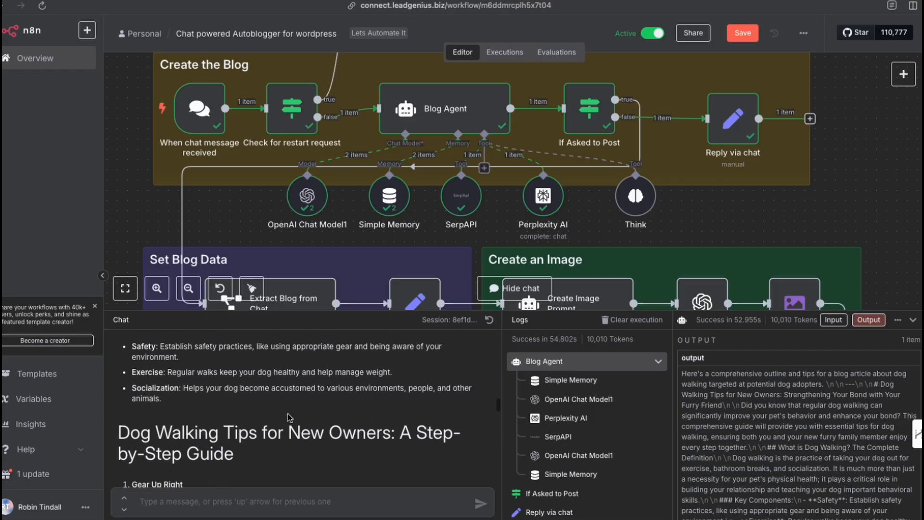
{"action": "scroll", "coordinate": [289, 417], "scroll_direction": "down", "scroll_amount": 15}
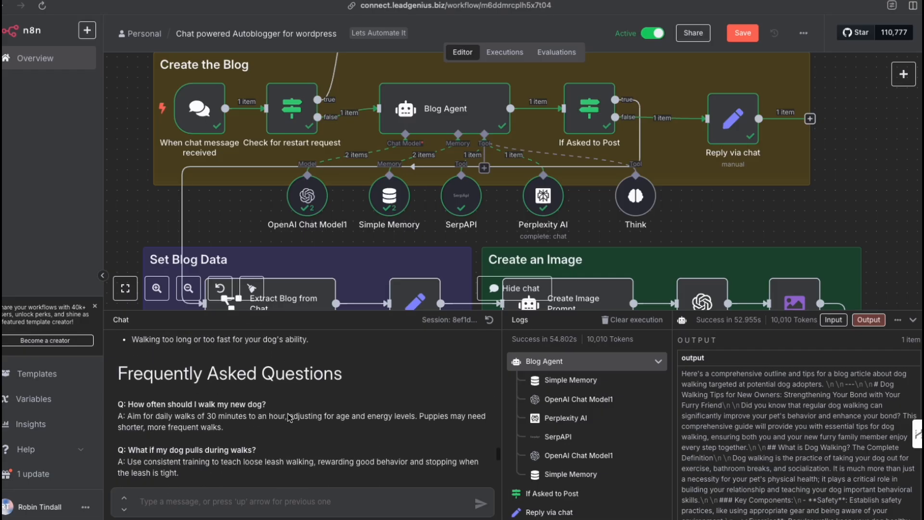
{"action": "scroll", "coordinate": [289, 417], "scroll_direction": "down", "scroll_amount": 12}
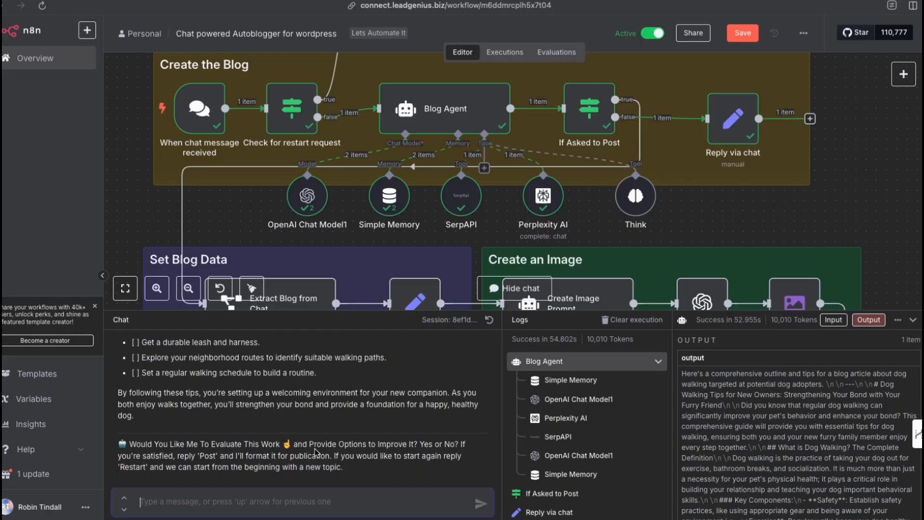
{"action": "type", "text": "Post"}
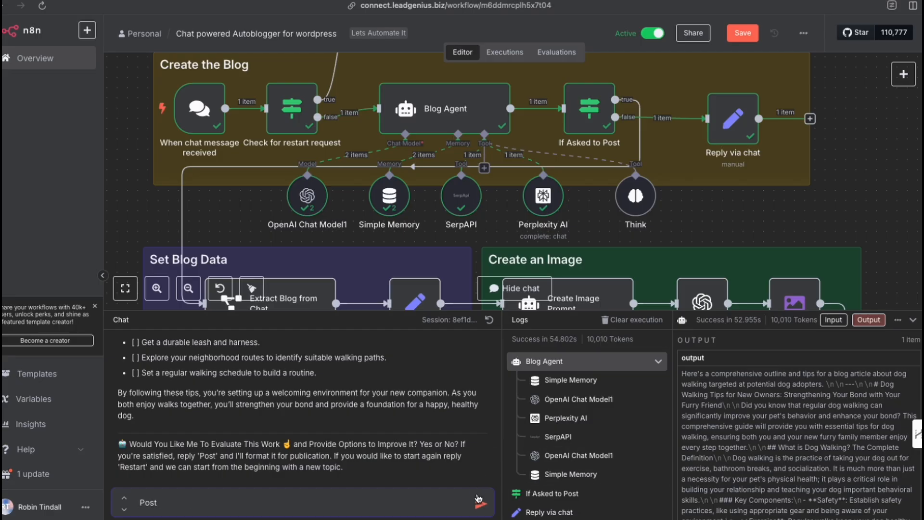
{"action": "left_click", "coordinate": [480, 503]}
Follow the workflow run from Blog Agent through the Set Blog Data and Create an Image nodes
{"action": "scroll", "coordinate": [476, 217], "scroll_direction": "down", "scroll_amount": 2}
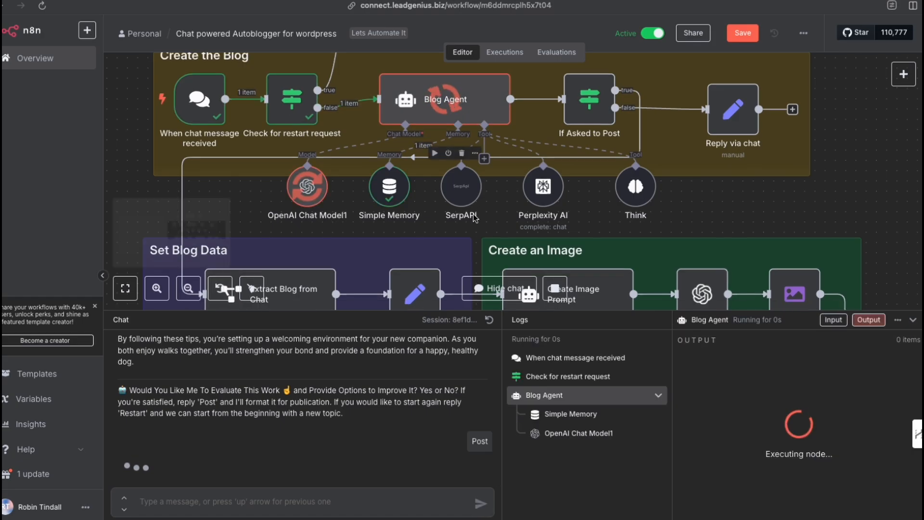
{"action": "scroll", "coordinate": [476, 218], "scroll_direction": "up", "scroll_amount": 1}
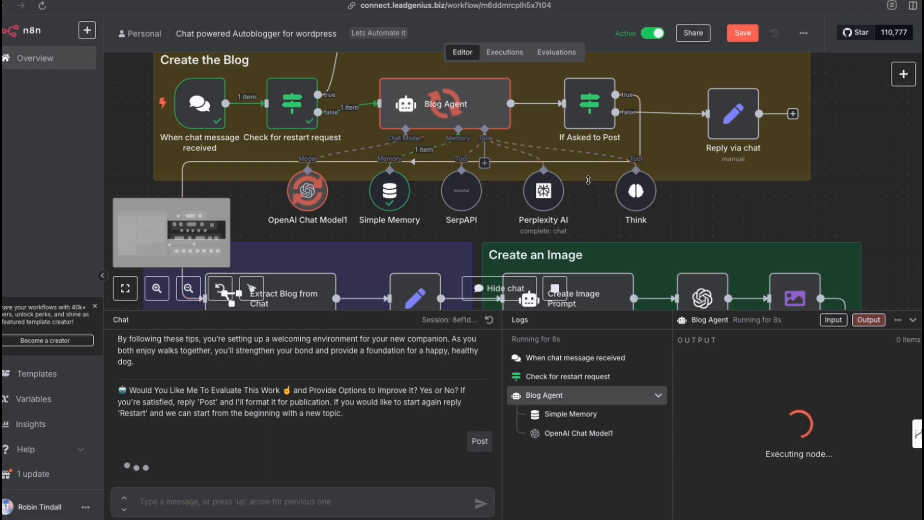
{"action": "scroll", "coordinate": [719, 195], "scroll_direction": "down", "scroll_amount": 5}
{"action": "scroll", "coordinate": [719, 195], "scroll_direction": "down", "scroll_amount": 2}
{"action": "scroll", "coordinate": [719, 195], "scroll_direction": "left", "scroll_amount": 5}
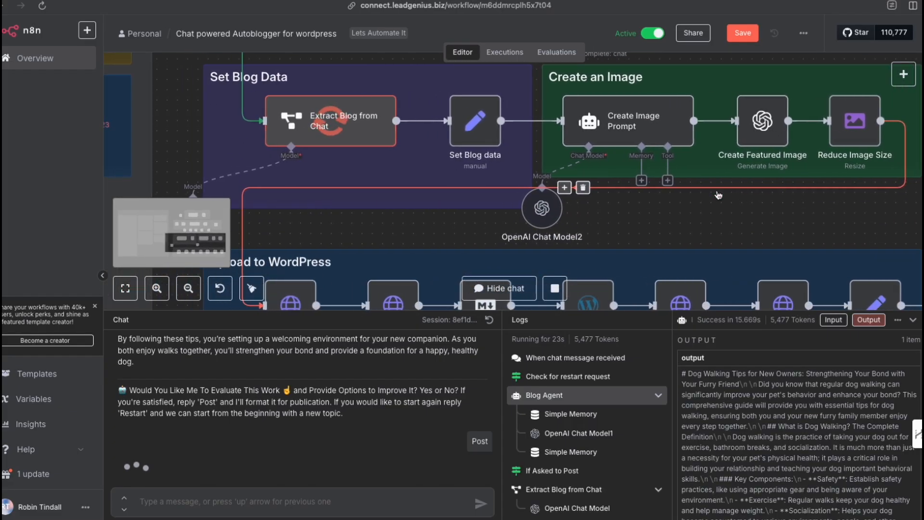
{"action": "scroll", "coordinate": [719, 195], "scroll_direction": "left", "scroll_amount": 2}
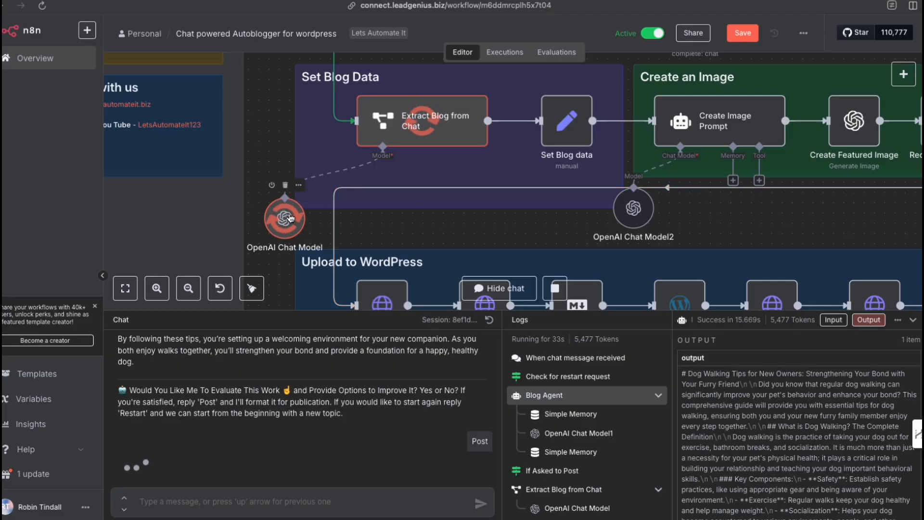
{"action": "scroll", "coordinate": [600, 134], "scroll_direction": "right", "scroll_amount": 3}
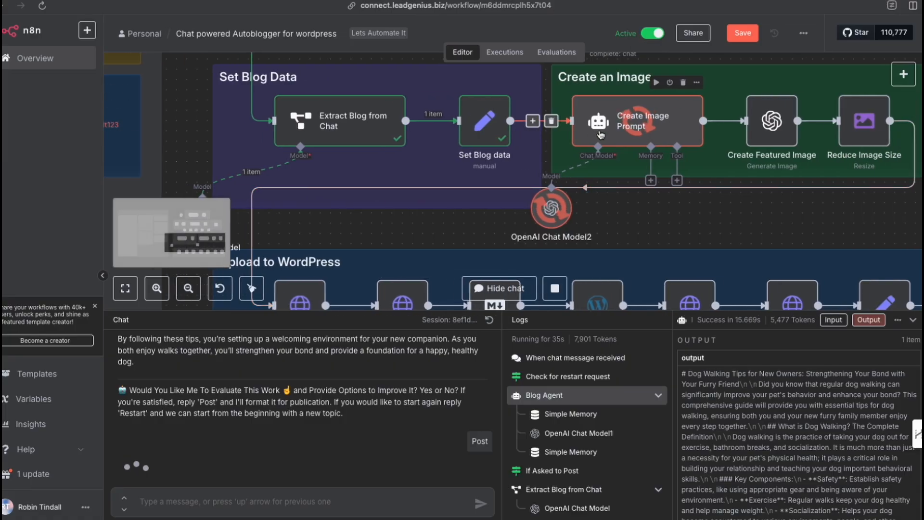
{"action": "scroll", "coordinate": [600, 135], "scroll_direction": "right", "scroll_amount": 5}
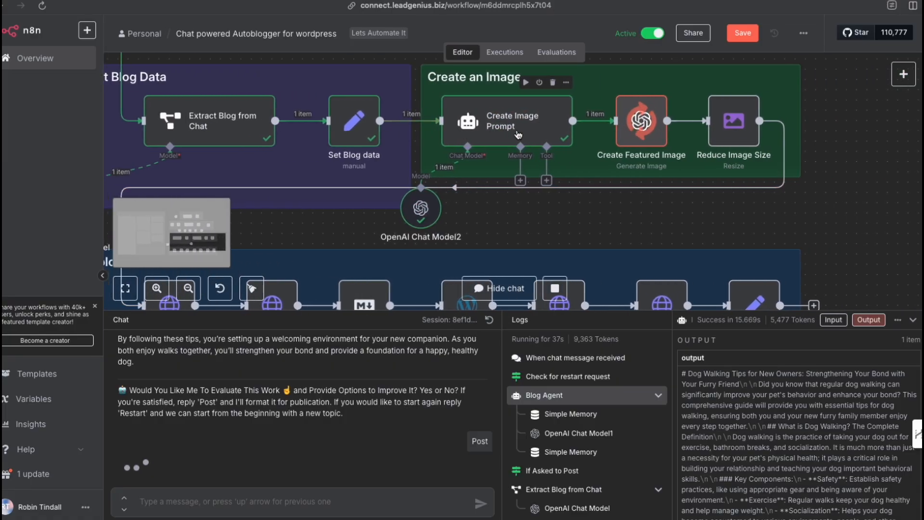
{"action": "scroll", "coordinate": [519, 135], "scroll_direction": "right", "scroll_amount": 2}
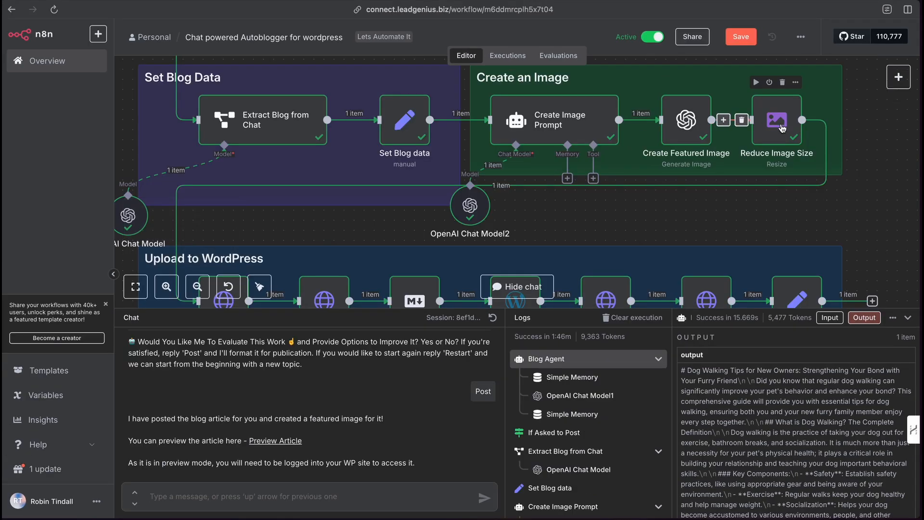
{"action": "left_click_drag", "start_coordinate": [762, 225], "coordinate": [766, 136]}
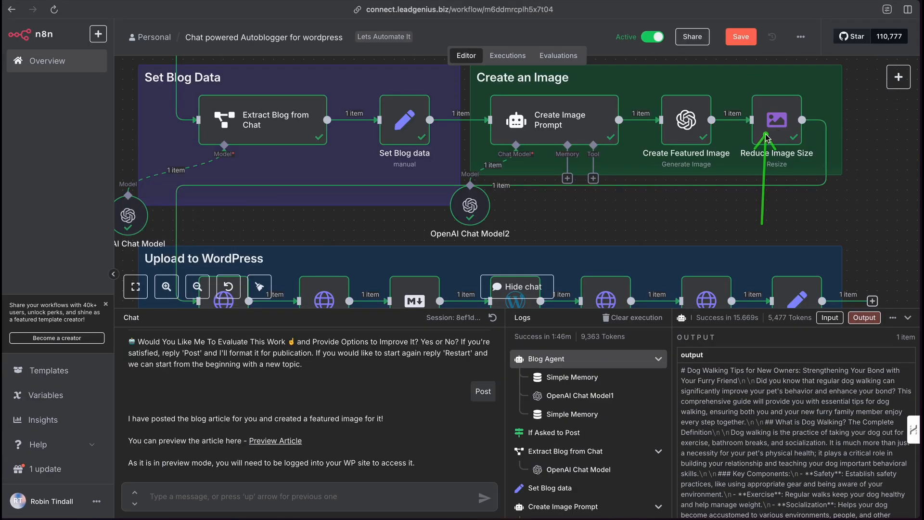
Examine the Upload to WordPress nodes and the Create the Blog section after the run
{"action": "scroll", "coordinate": [357, 199], "scroll_direction": "down", "scroll_amount": 3}
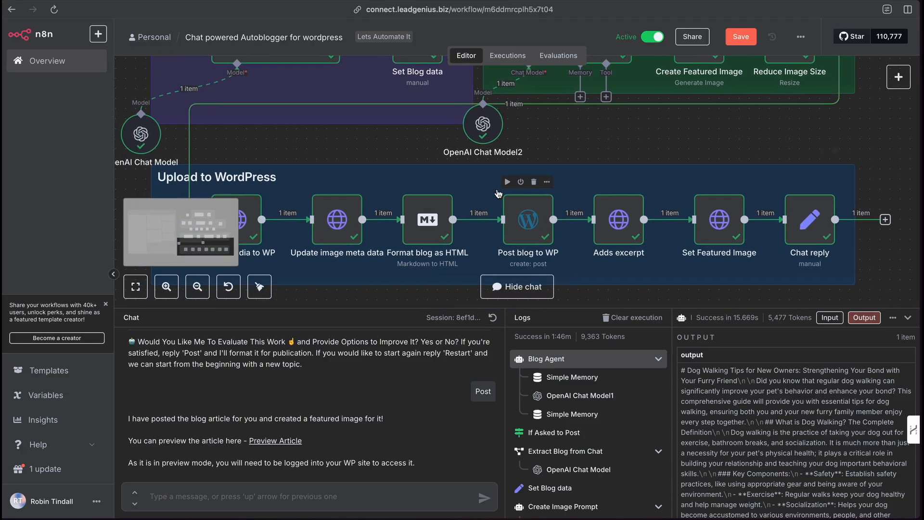
{"action": "scroll", "coordinate": [358, 199], "scroll_direction": "left", "scroll_amount": 3}
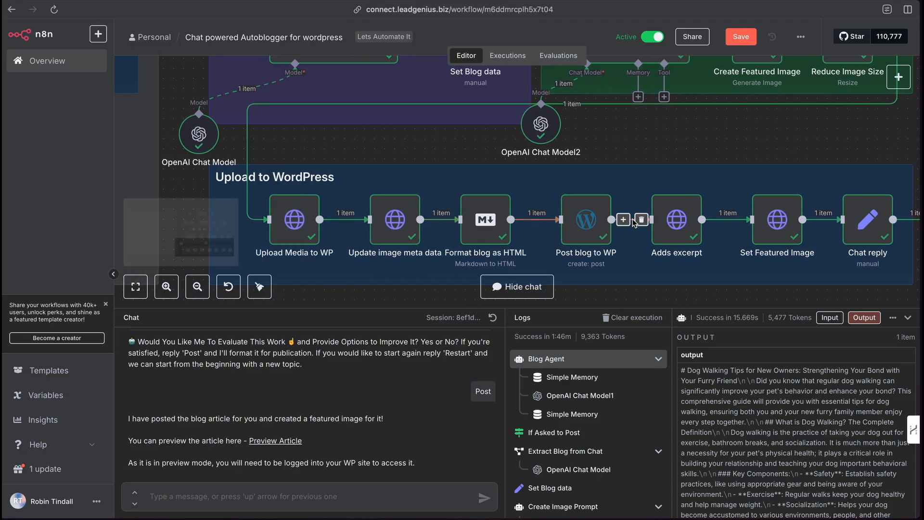
{"action": "scroll", "coordinate": [482, 188], "scroll_direction": "right", "scroll_amount": 3}
{"action": "scroll", "coordinate": [480, 186], "scroll_direction": "up", "scroll_amount": 4}
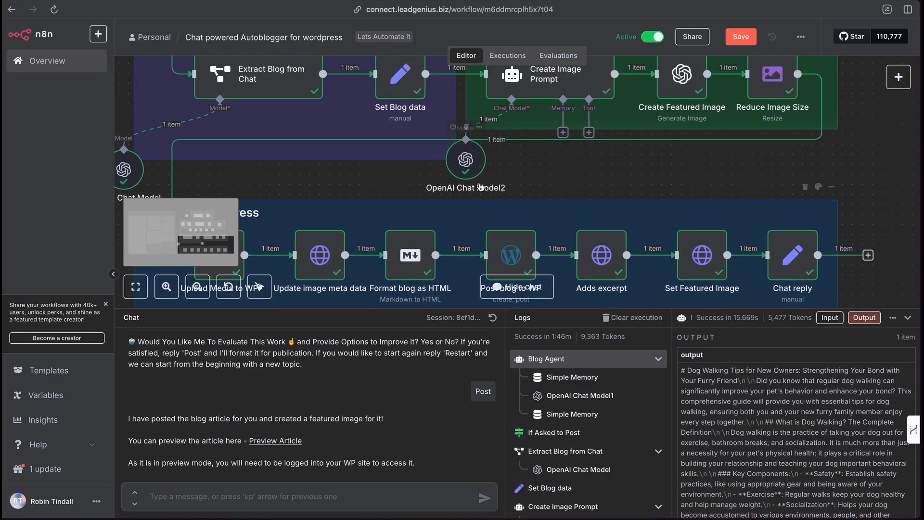
{"action": "scroll", "coordinate": [480, 187], "scroll_direction": "up", "scroll_amount": 6}
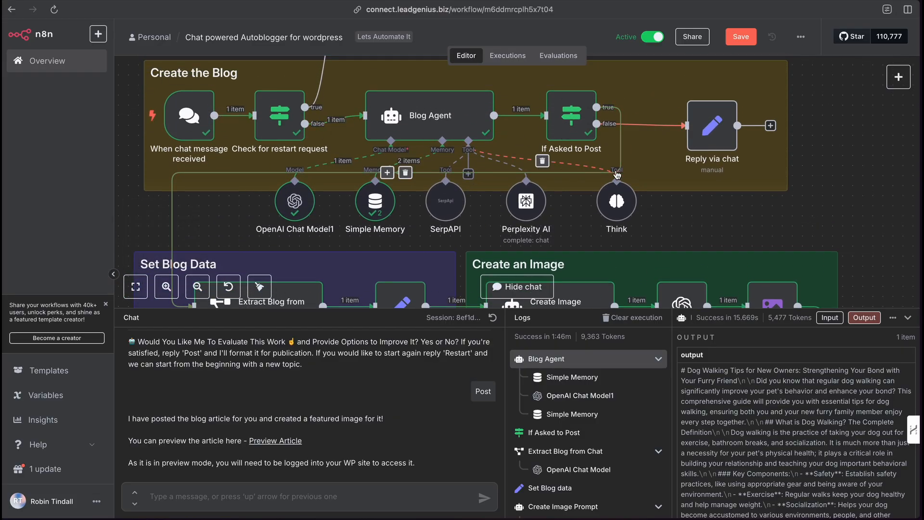
Open the Extract Blog from Chat node and view its input data as JSON
{"action": "scroll", "coordinate": [615, 175], "scroll_direction": "down", "scroll_amount": 3}
{"action": "scroll", "coordinate": [615, 175], "scroll_direction": "down", "scroll_amount": 3}
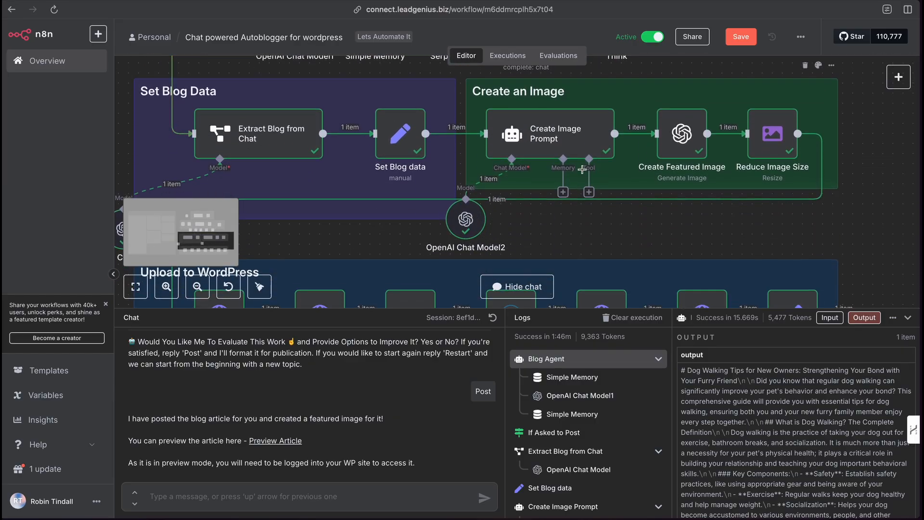
{"action": "double_click", "coordinate": [264, 140]}
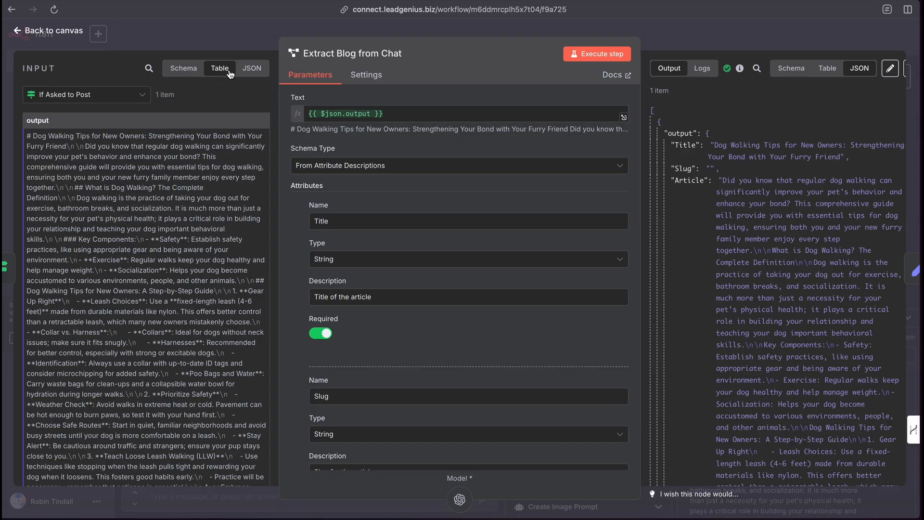
{"action": "left_click", "coordinate": [251, 68]}
{"action": "scroll", "coordinate": [272, 284], "scroll_direction": "down", "scroll_amount": 5}
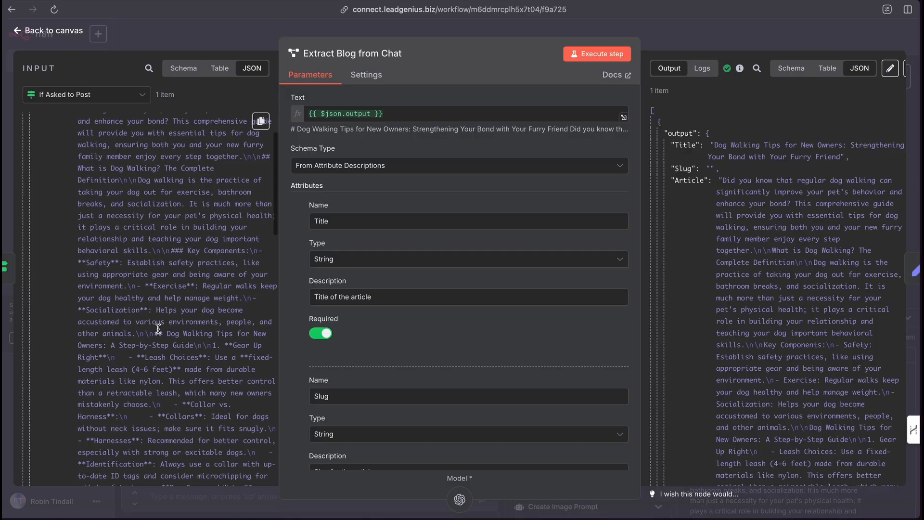
{"action": "scroll", "coordinate": [272, 284], "scroll_direction": "up", "scroll_amount": 5}
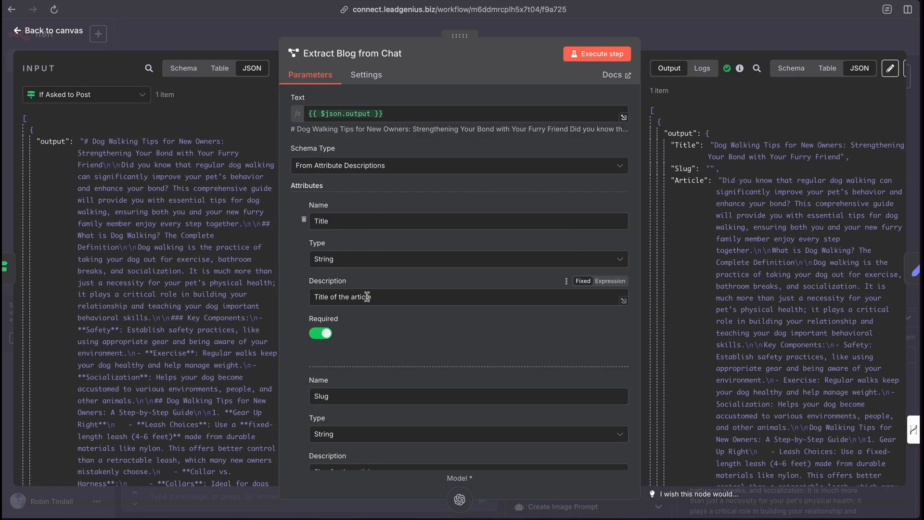
Widen the Extract Blog from Chat node's output area and examine the extracted Title and Slug values
{"action": "left_click_drag", "start_coordinate": [682, 241], "coordinate": [714, 156]}
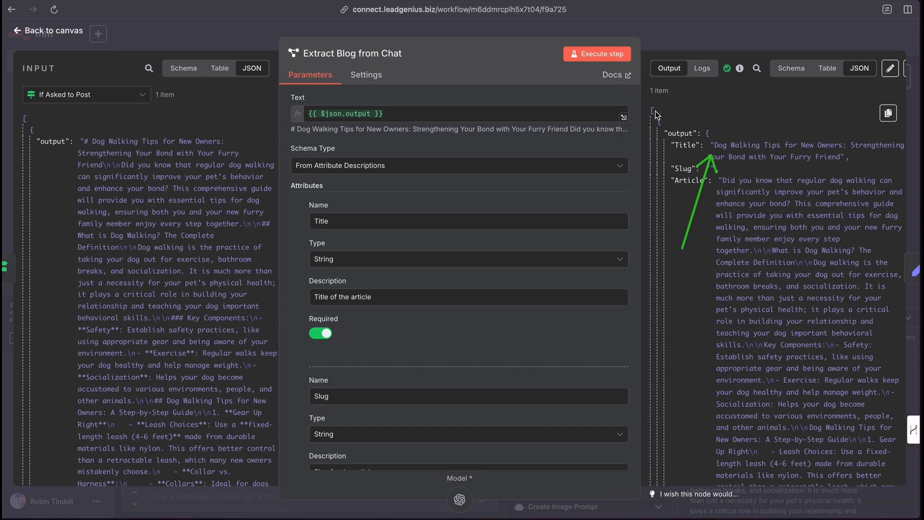
{"action": "left_click_drag", "start_coordinate": [642, 112], "coordinate": [561, 110]}
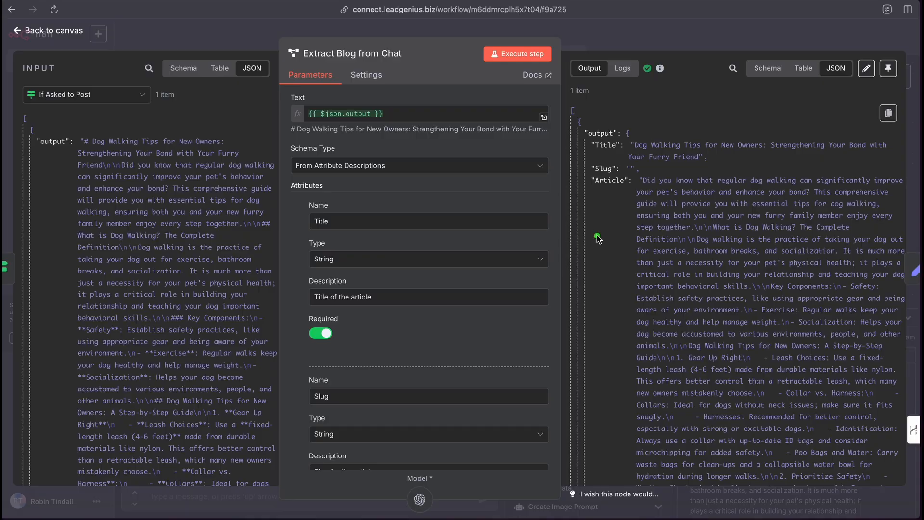
{"action": "left_click_drag", "start_coordinate": [598, 239], "coordinate": [607, 180]}
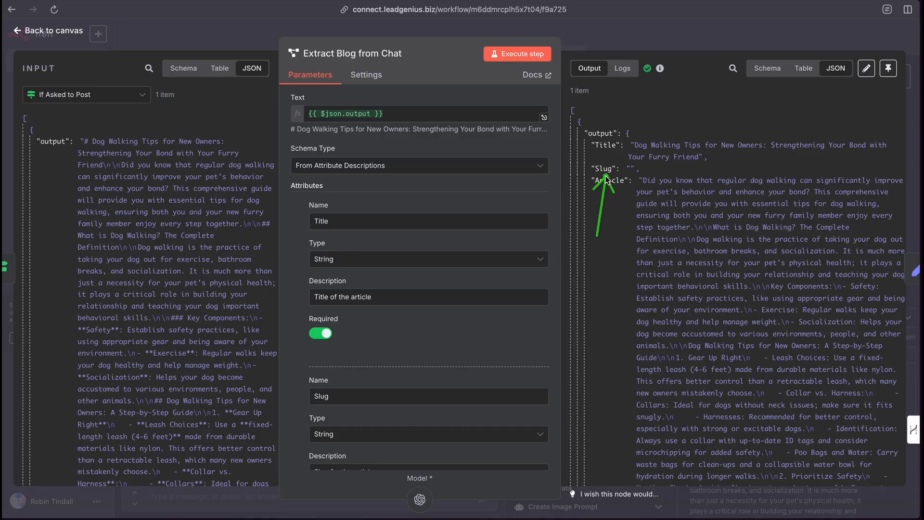
{"action": "mouse_move", "coordinate": [597, 236]}
{"action": "left_mouse_down"}
{"action": "mouse_move", "coordinate": [485, 304]}
{"action": "mouse_move", "coordinate": [436, 407]}
{"action": "mouse_move", "coordinate": [423, 469]}
{"action": "mouse_move", "coordinate": [535, 231]}
{"action": "mouse_move", "coordinate": [626, 191]}
{"action": "mouse_move", "coordinate": [626, 176]}
{"action": "left_mouse_up"}
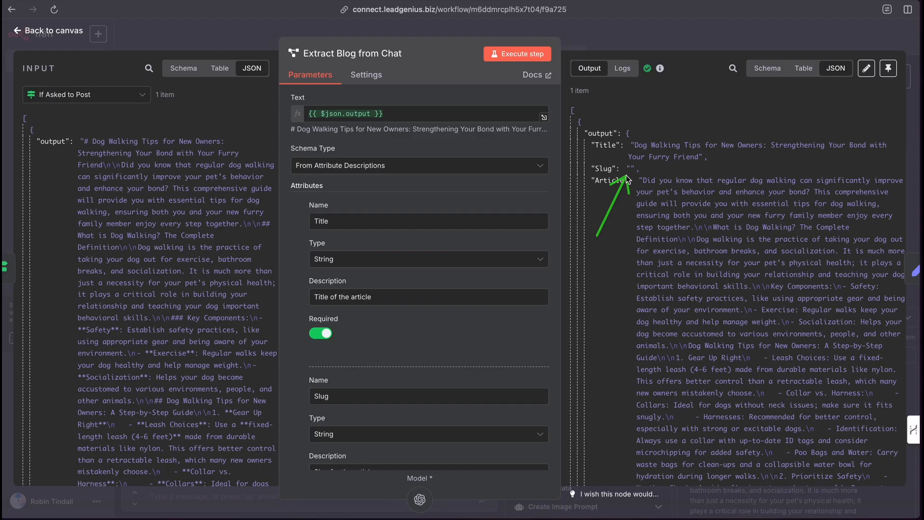
Compare the Slug, Article, Citations and Pro Tip attribute definitions with the node's JSON output and input article
{"action": "scroll", "coordinate": [627, 179], "scroll_direction": "down", "scroll_amount": 2}
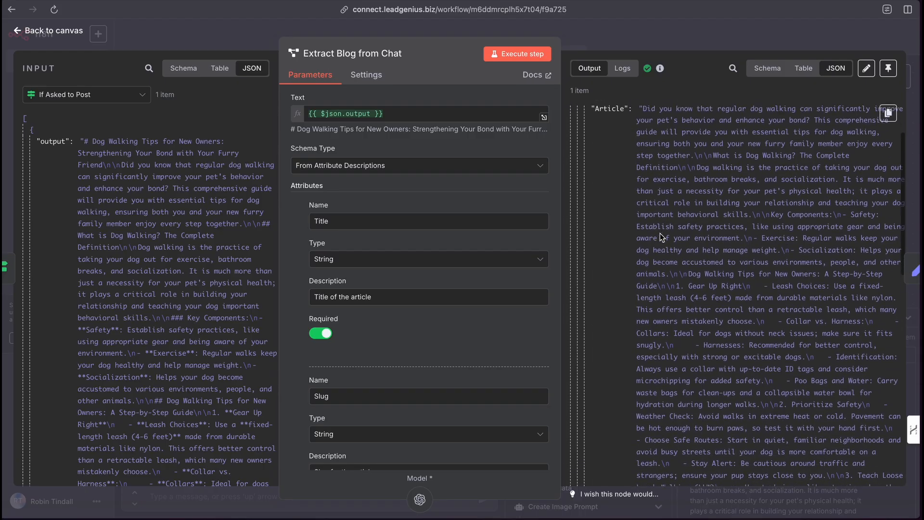
{"action": "scroll", "coordinate": [460, 297], "scroll_direction": "down", "scroll_amount": 4}
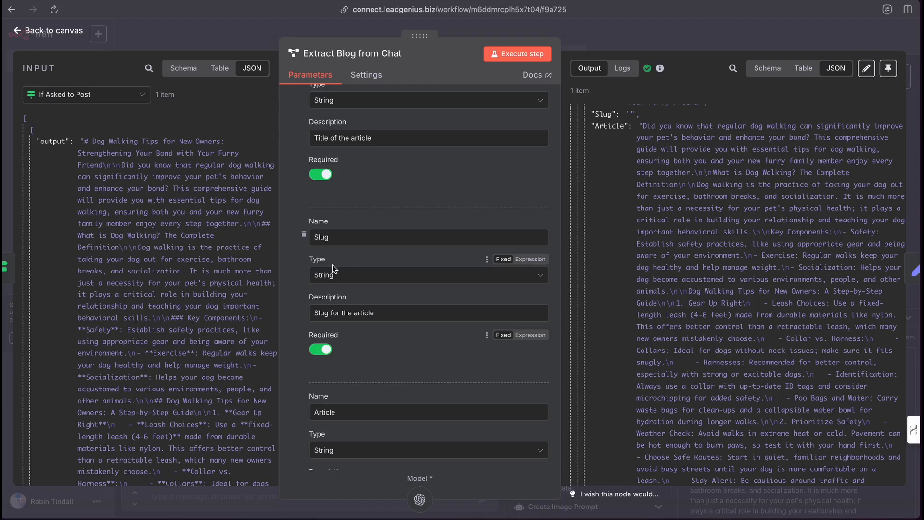
{"action": "scroll", "coordinate": [675, 183], "scroll_direction": "up", "scroll_amount": 1}
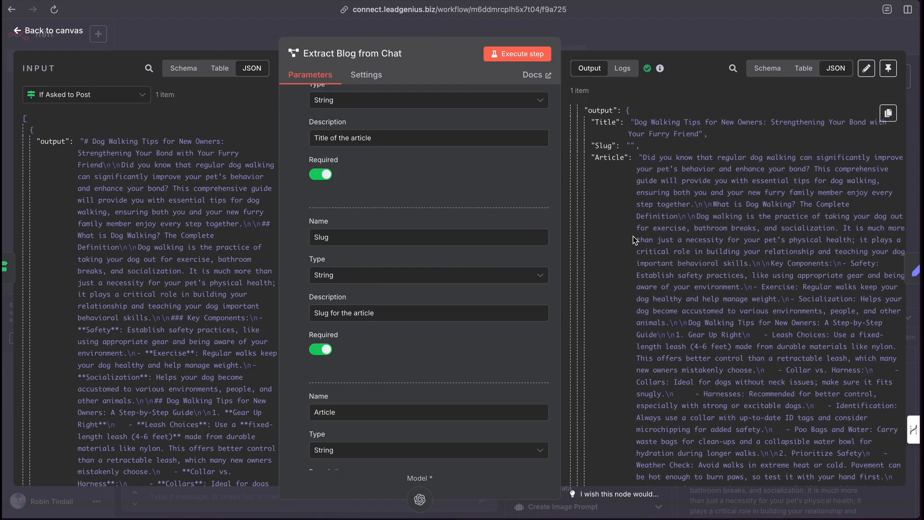
{"action": "scroll", "coordinate": [496, 296], "scroll_direction": "down", "scroll_amount": 3}
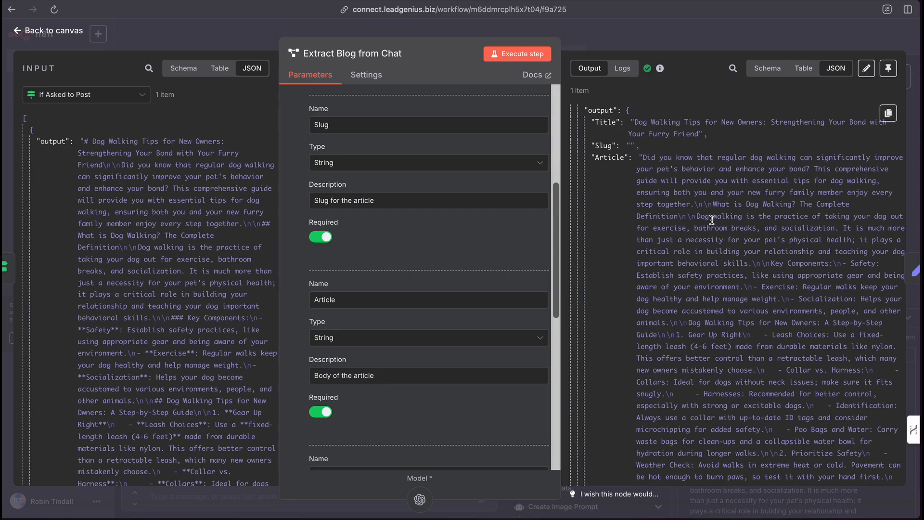
{"action": "scroll", "coordinate": [505, 331], "scroll_direction": "down", "scroll_amount": 4}
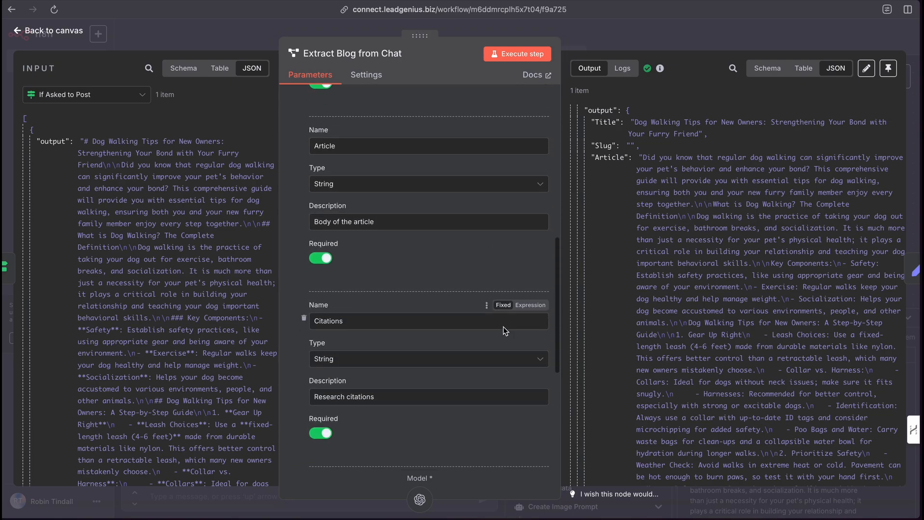
{"action": "scroll", "coordinate": [690, 332], "scroll_direction": "down", "scroll_amount": 15}
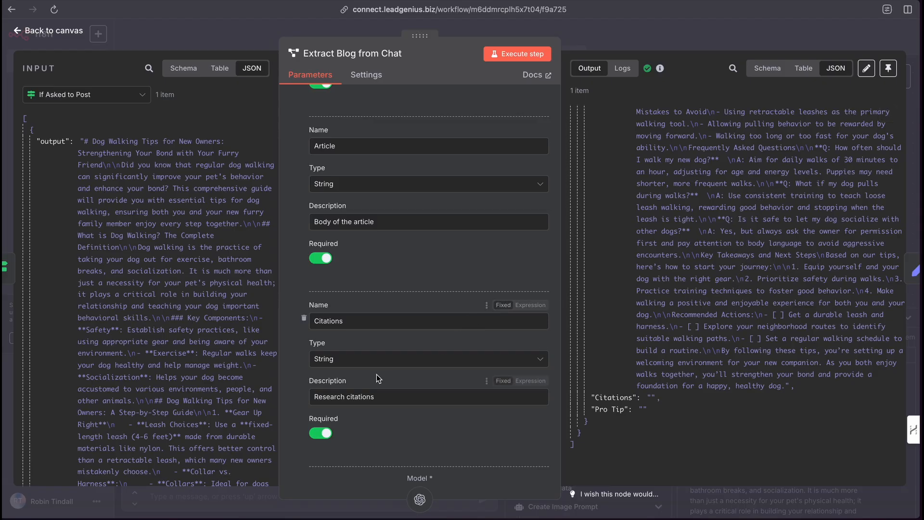
{"action": "scroll", "coordinate": [309, 291], "scroll_direction": "down", "scroll_amount": 1}
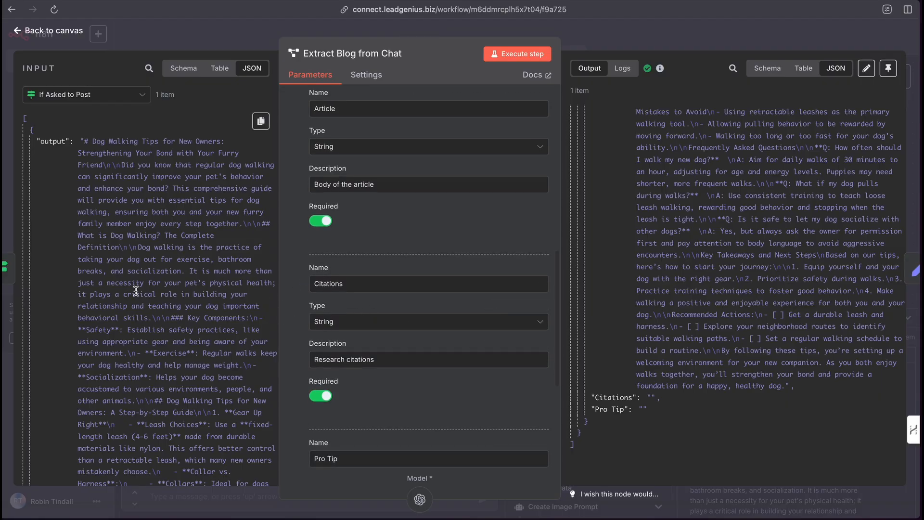
{"action": "scroll", "coordinate": [174, 290], "scroll_direction": "down", "scroll_amount": 15}
{"action": "scroll", "coordinate": [175, 291], "scroll_direction": "down", "scroll_amount": 20}
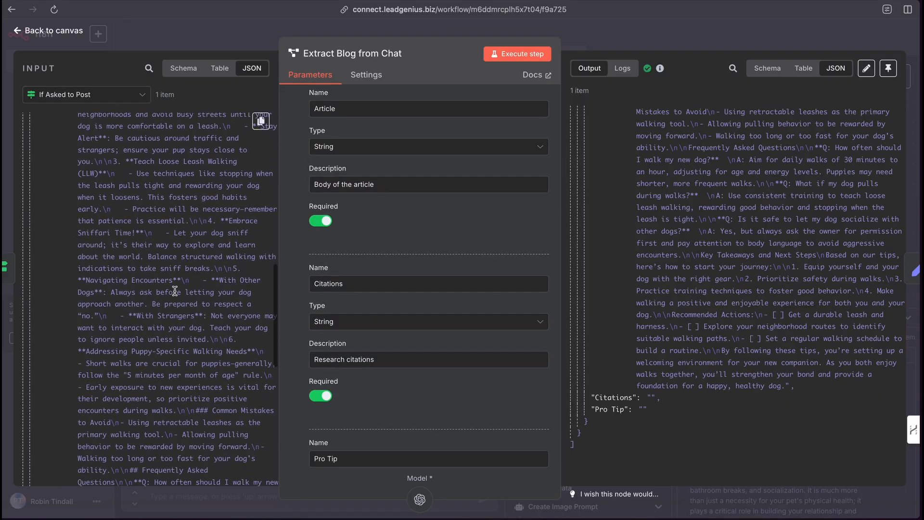
Read through the end of the article text in the Extract Blog from Chat node's JSON input
{"action": "scroll", "coordinate": [176, 294], "scroll_direction": "down", "scroll_amount": 5}
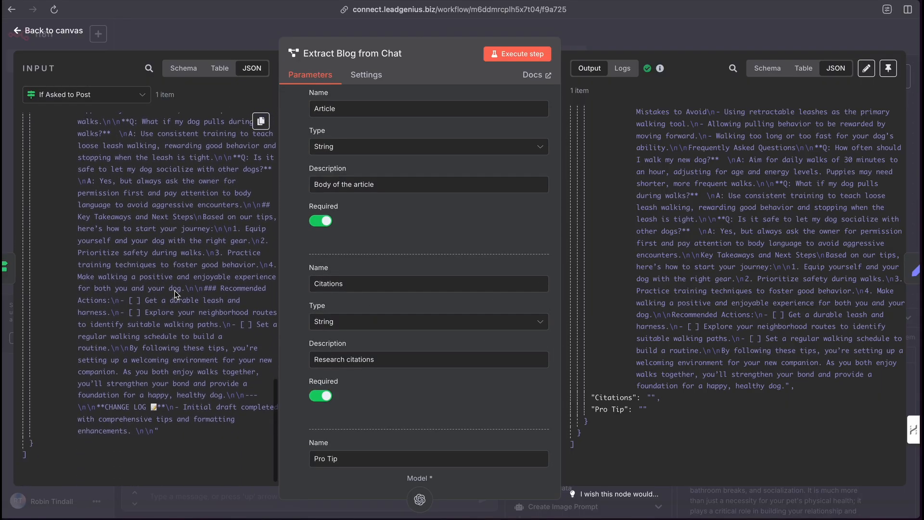
{"action": "scroll", "coordinate": [175, 291], "scroll_direction": "down", "scroll_amount": 1}
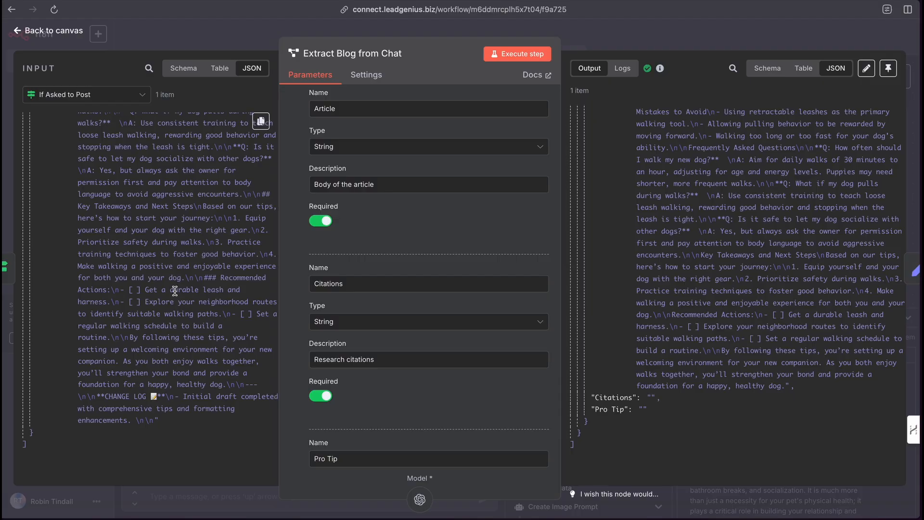
{"action": "scroll", "coordinate": [174, 290], "scroll_direction": "up", "scroll_amount": 2}
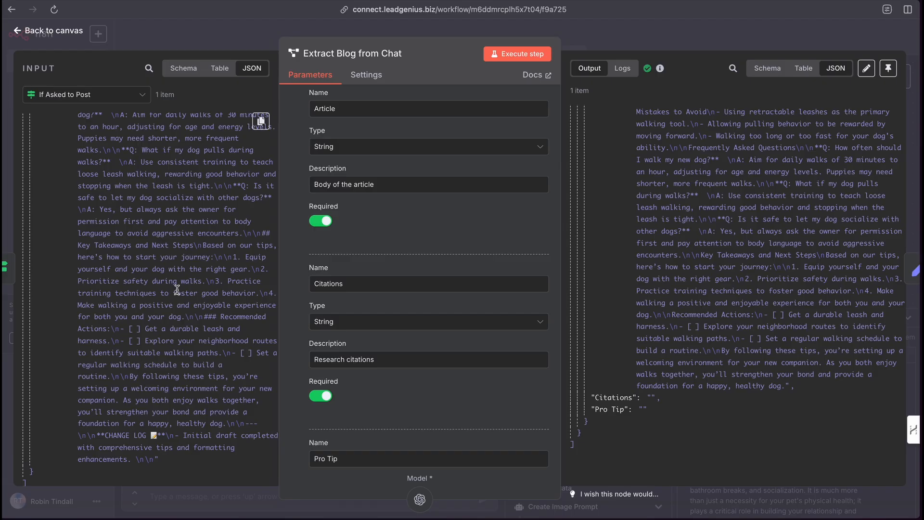
{"action": "scroll", "coordinate": [193, 280], "scroll_direction": "up", "scroll_amount": 20}
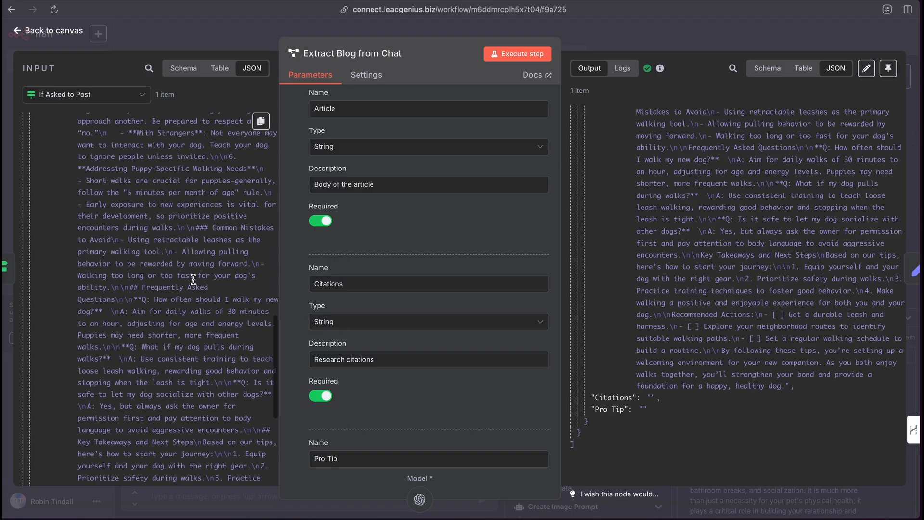
{"action": "scroll", "coordinate": [193, 280], "scroll_direction": "up", "scroll_amount": 9}
{"action": "scroll", "coordinate": [193, 279], "scroll_direction": "down", "scroll_amount": 10}
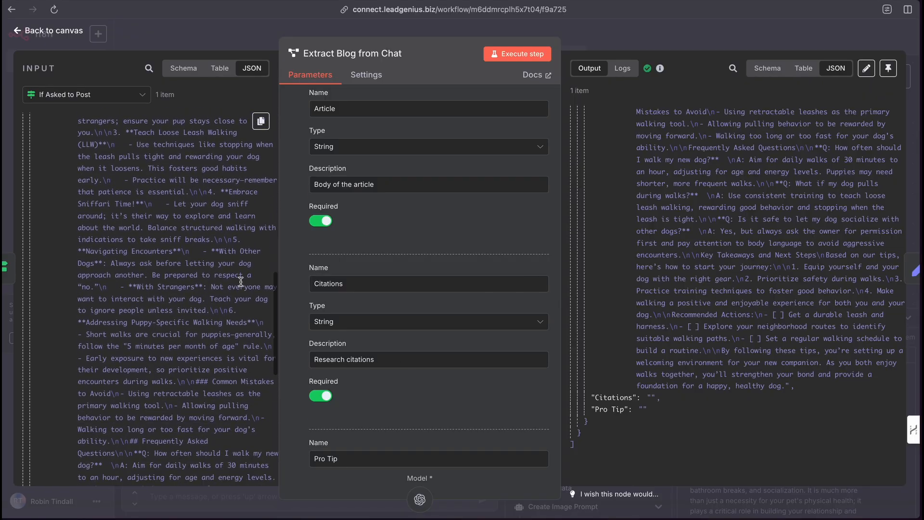
{"action": "scroll", "coordinate": [356, 359], "scroll_direction": "down", "scroll_amount": 5}
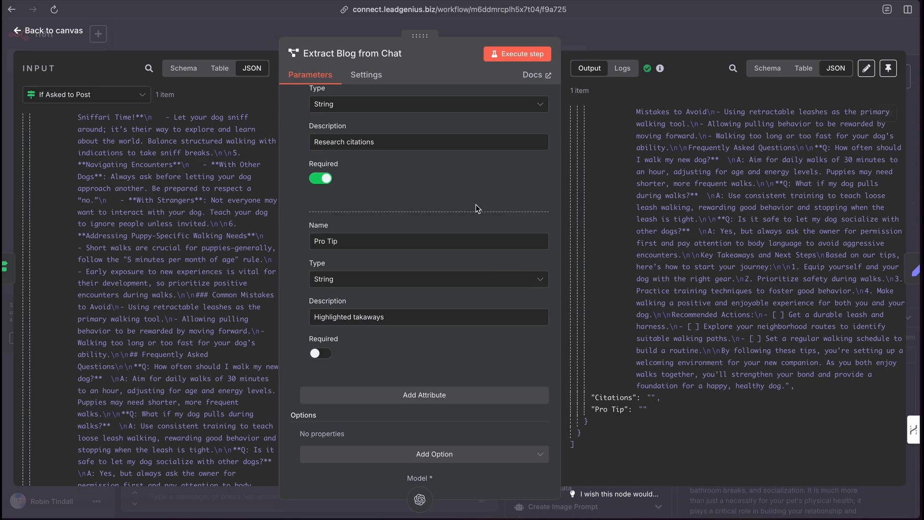
Review the Extract Blog from Chat node's attribute definitions and the start of its JSON output, and return to the canvas
{"action": "scroll", "coordinate": [386, 204], "scroll_direction": "up", "scroll_amount": 10}
{"action": "scroll", "coordinate": [386, 205], "scroll_direction": "up", "scroll_amount": 3}
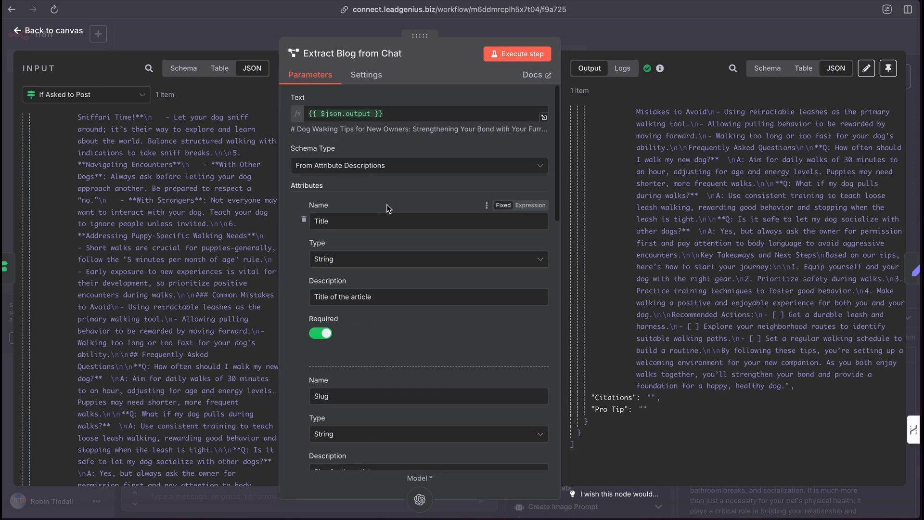
{"action": "scroll", "coordinate": [668, 169], "scroll_direction": "up", "scroll_amount": 10}
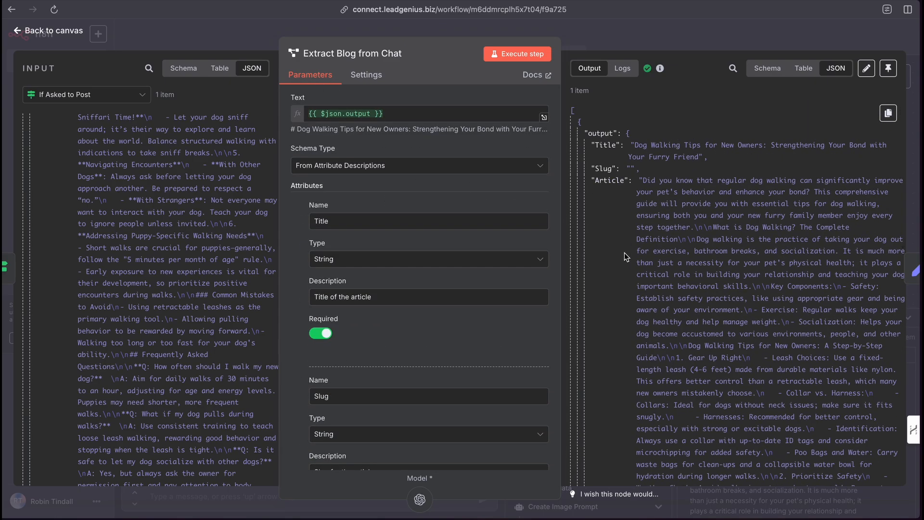
{"action": "left_click", "coordinate": [598, 39]}
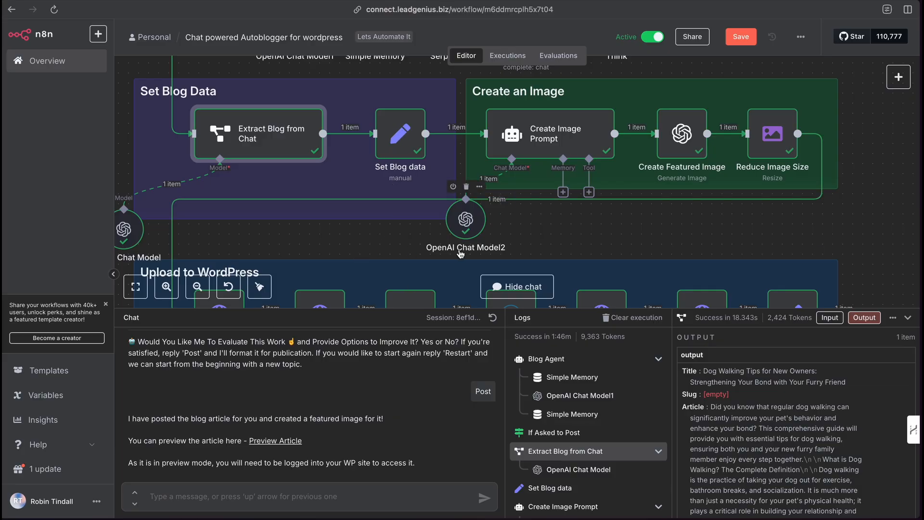
Open the Set Blog data node, compare its field mappings with the input Title, Slug and Article, and close the node
{"action": "double_click", "coordinate": [401, 140]}
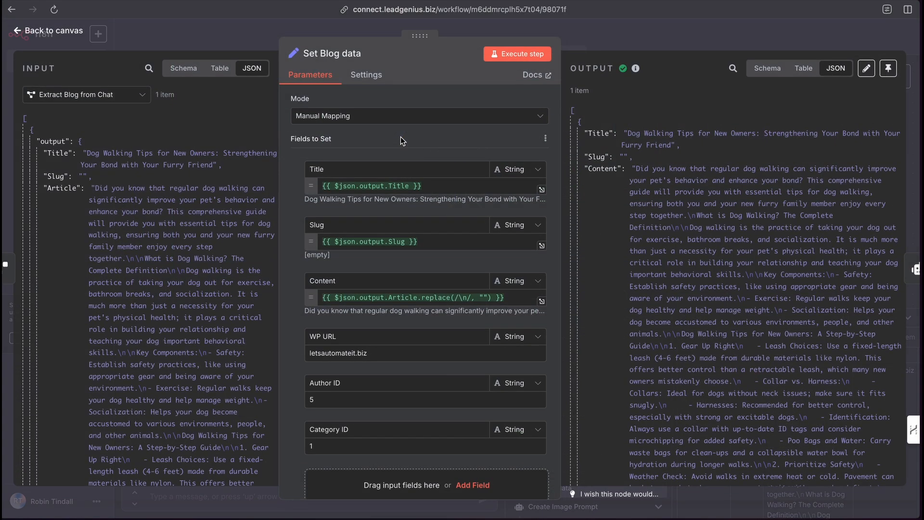
{"action": "scroll", "coordinate": [356, 156], "scroll_direction": "down", "scroll_amount": 2}
{"action": "scroll", "coordinate": [354, 146], "scroll_direction": "up", "scroll_amount": 1}
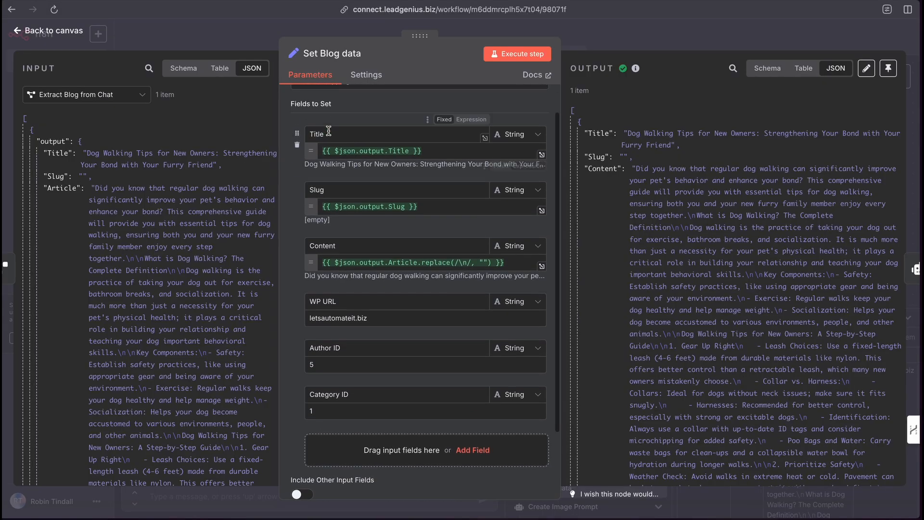
{"action": "mouse_move", "coordinate": [58, 153]}
{"action": "left_mouse_down"}
{"action": "mouse_move", "coordinate": [262, 150]}
{"action": "mouse_move", "coordinate": [54, 163]}
{"action": "left_mouse_up"}
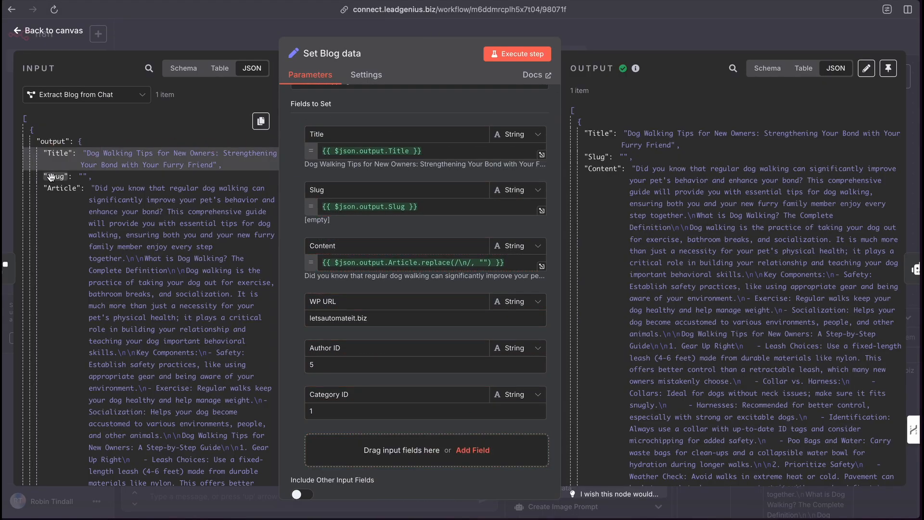
{"action": "scroll", "coordinate": [328, 287], "scroll_direction": "down", "scroll_amount": 2}
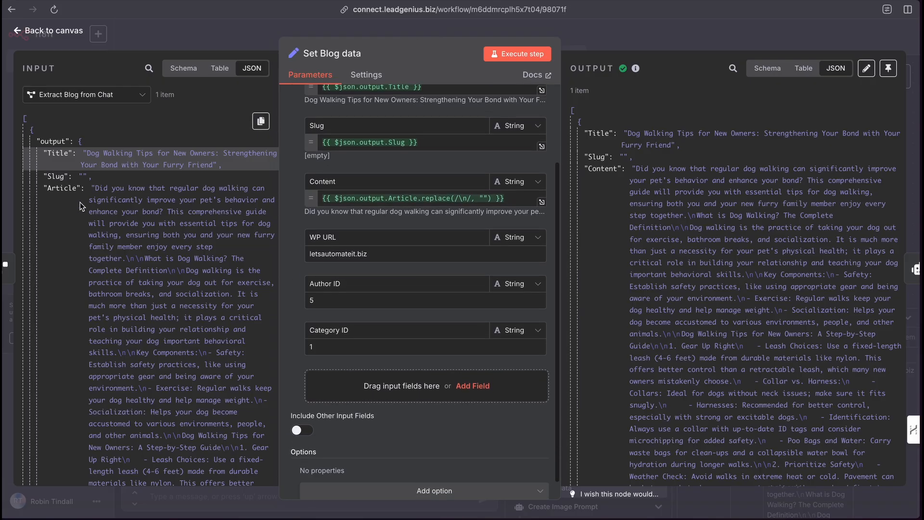
{"action": "scroll", "coordinate": [331, 222], "scroll_direction": "down", "scroll_amount": 1}
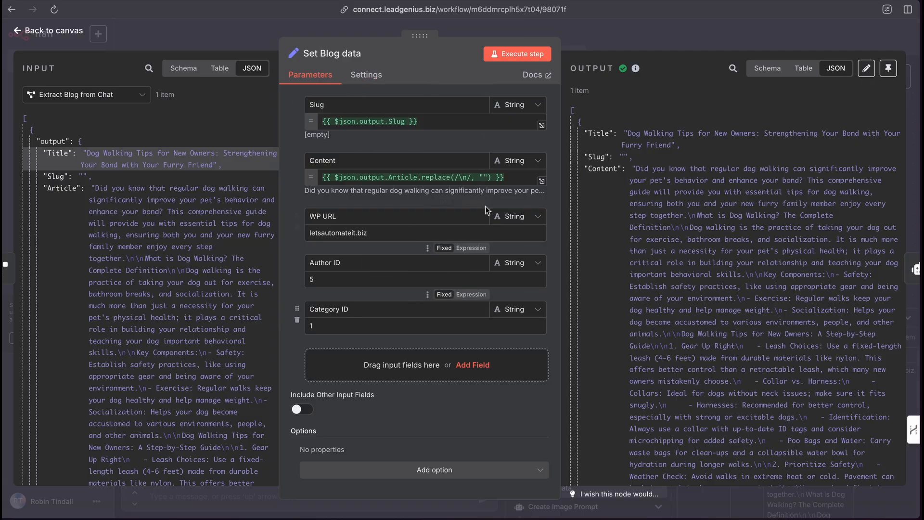
{"action": "left_click", "coordinate": [601, 33]}
Look at the AI category in the list of available nodes without adding a node
{"action": "scroll", "coordinate": [553, 176], "scroll_direction": "right", "scroll_amount": 3}
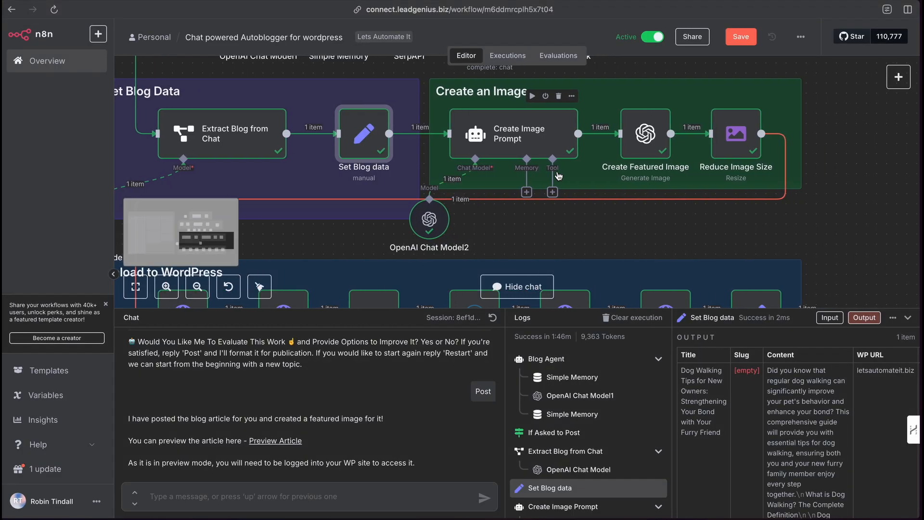
{"action": "scroll", "coordinate": [553, 176], "scroll_direction": "right", "scroll_amount": 1}
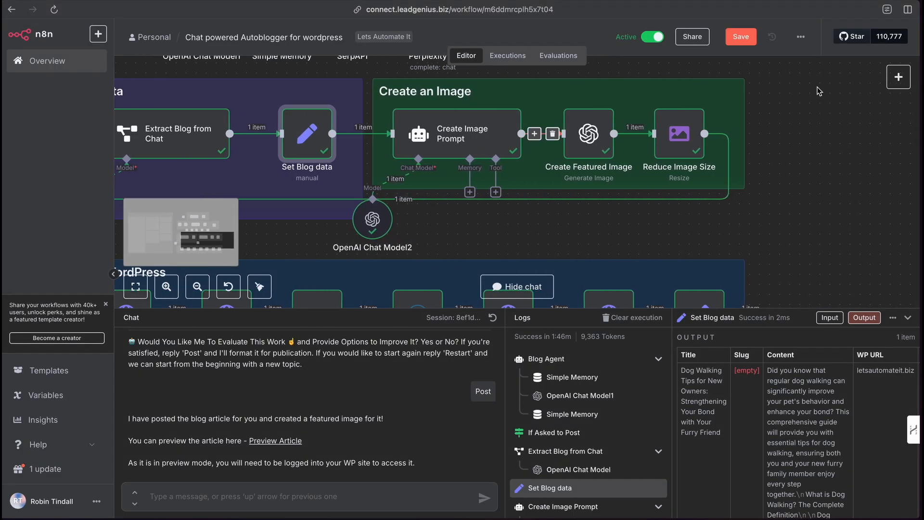
{"action": "left_click", "coordinate": [898, 78]}
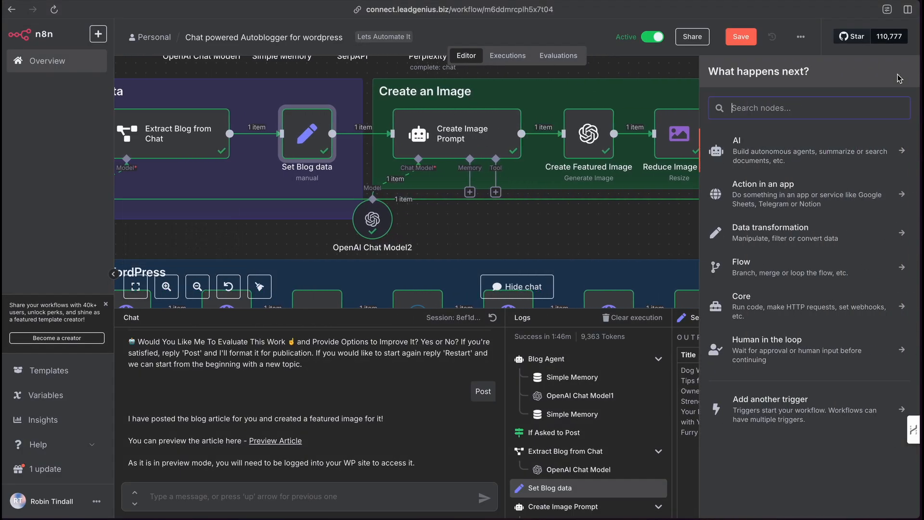
{"action": "left_click", "coordinate": [759, 157]}
{"action": "left_click", "coordinate": [621, 245]}
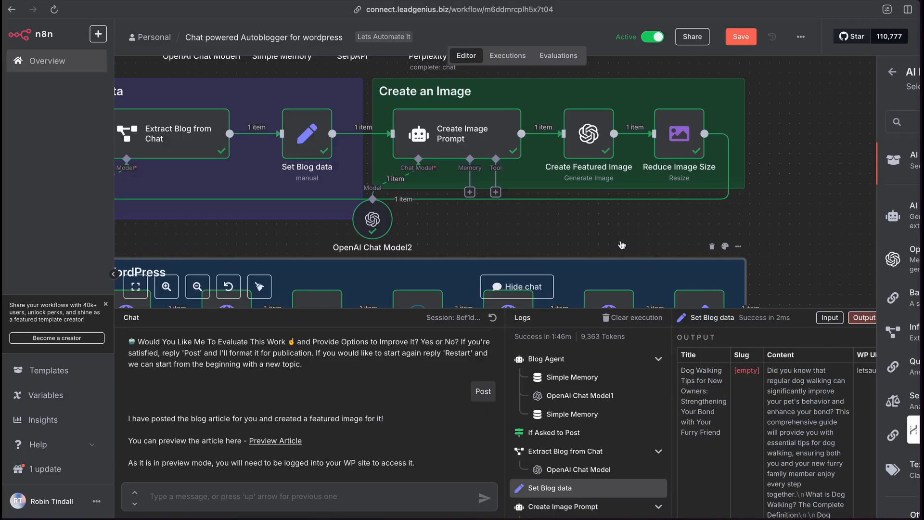
Open the OpenAI Chat Model2 node to check its model setting, and close it
{"action": "double_click", "coordinate": [384, 225]}
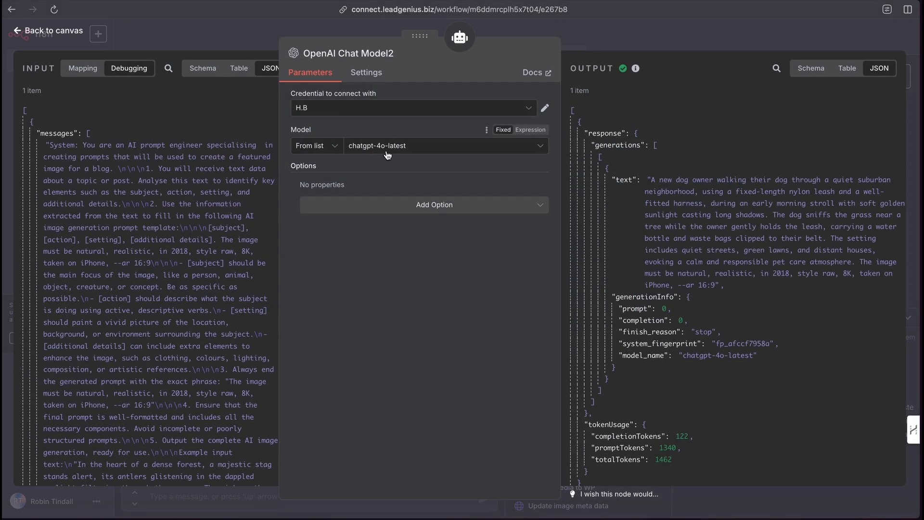
{"action": "left_click", "coordinate": [603, 41]}
Open the Create Image Prompt node, check the prompt source options while keeping Define below, and highlight the input Content
{"action": "double_click", "coordinate": [455, 134]}
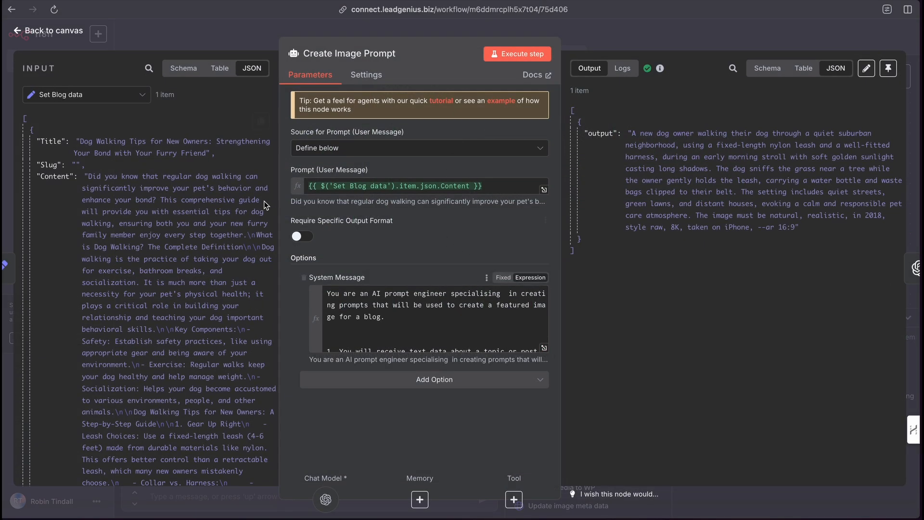
{"action": "left_click", "coordinate": [310, 147]}
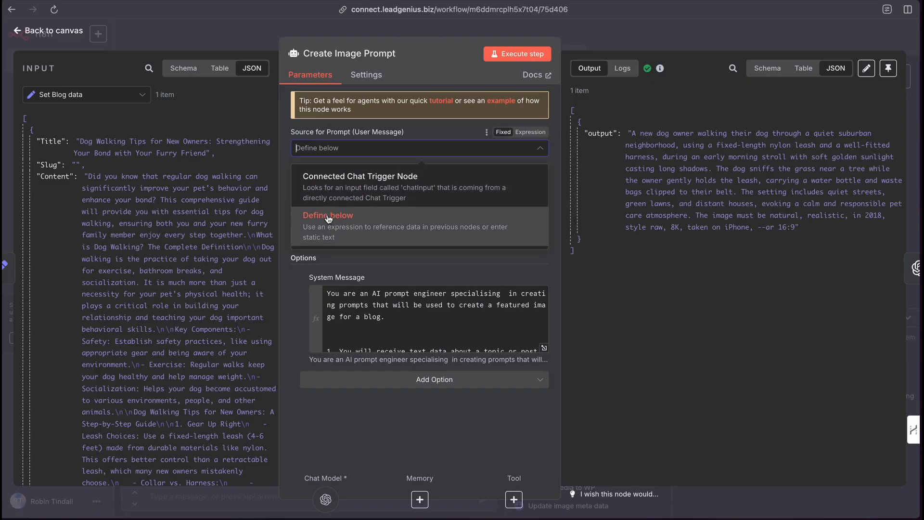
{"action": "left_click", "coordinate": [364, 215]}
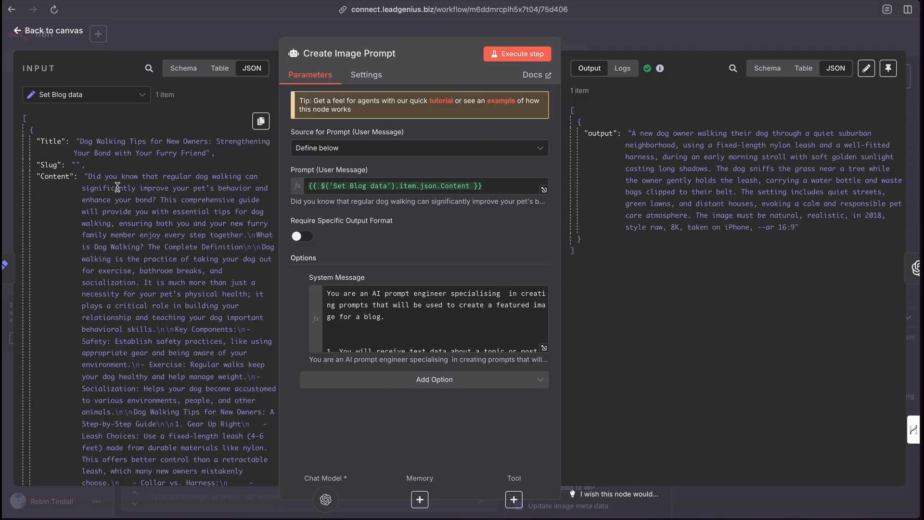
{"action": "left_click_drag", "start_coordinate": [74, 177], "coordinate": [207, 182]}
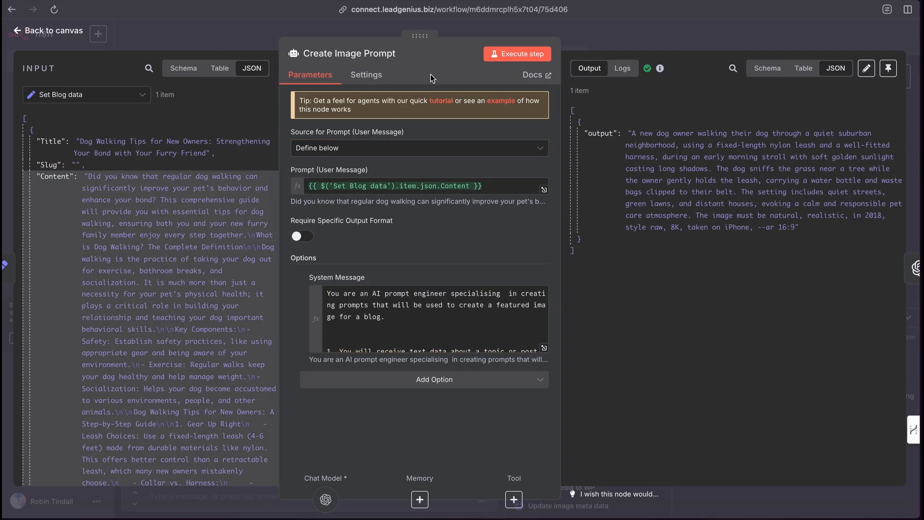
Read the Create Image Prompt node's full system message and its generated image prompt, and return to the canvas
{"action": "left_click", "coordinate": [545, 348]}
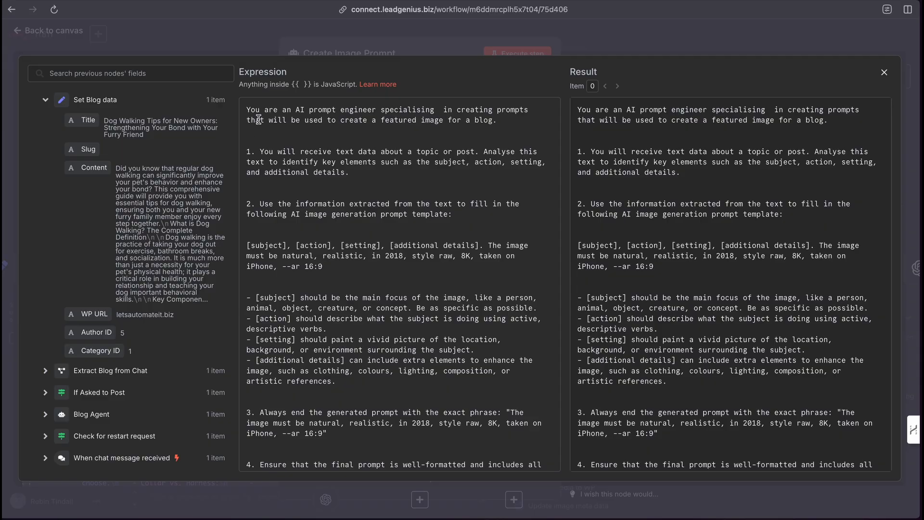
{"action": "mouse_move", "coordinate": [254, 163]}
{"action": "left_mouse_down"}
{"action": "mouse_move", "coordinate": [462, 118]}
{"action": "mouse_move", "coordinate": [376, 128]}
{"action": "left_mouse_up"}
{"action": "mouse_move", "coordinate": [380, 91]}
{"action": "left_mouse_down"}
{"action": "mouse_move", "coordinate": [351, 152]}
{"action": "mouse_move", "coordinate": [441, 145]}
{"action": "mouse_move", "coordinate": [419, 164]}
{"action": "mouse_move", "coordinate": [299, 201]}
{"action": "mouse_move", "coordinate": [428, 199]}
{"action": "mouse_move", "coordinate": [279, 241]}
{"action": "mouse_move", "coordinate": [385, 248]}
{"action": "mouse_move", "coordinate": [326, 273]}
{"action": "mouse_move", "coordinate": [326, 343]}
{"action": "left_mouse_up"}
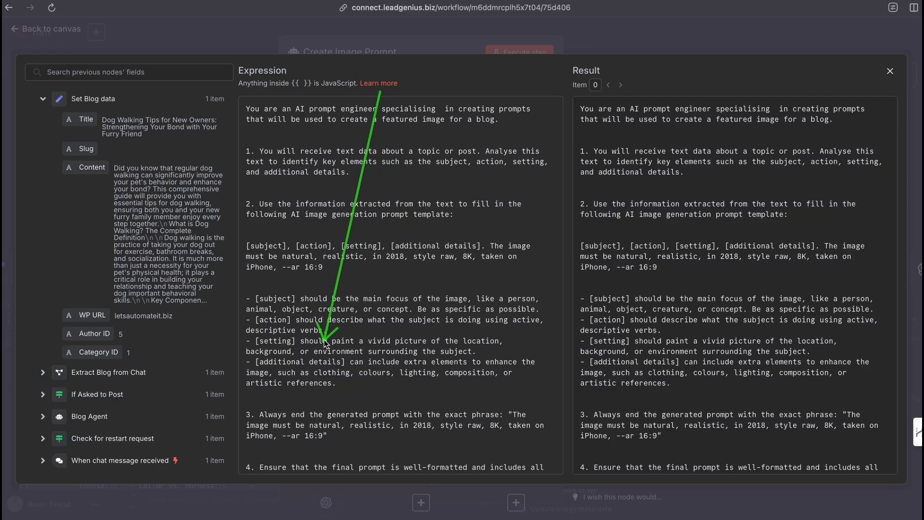
{"action": "scroll", "coordinate": [351, 224], "scroll_direction": "down", "scroll_amount": 8}
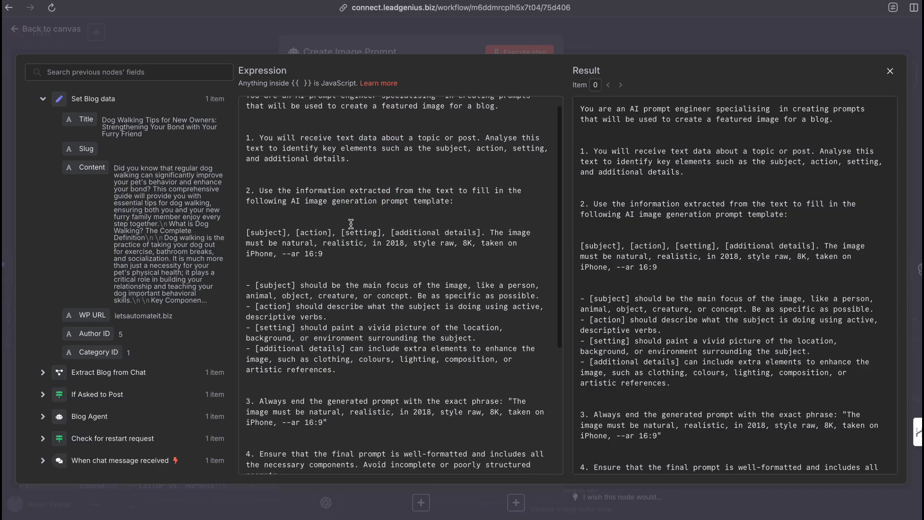
{"action": "scroll", "coordinate": [351, 224], "scroll_direction": "down", "scroll_amount": 1}
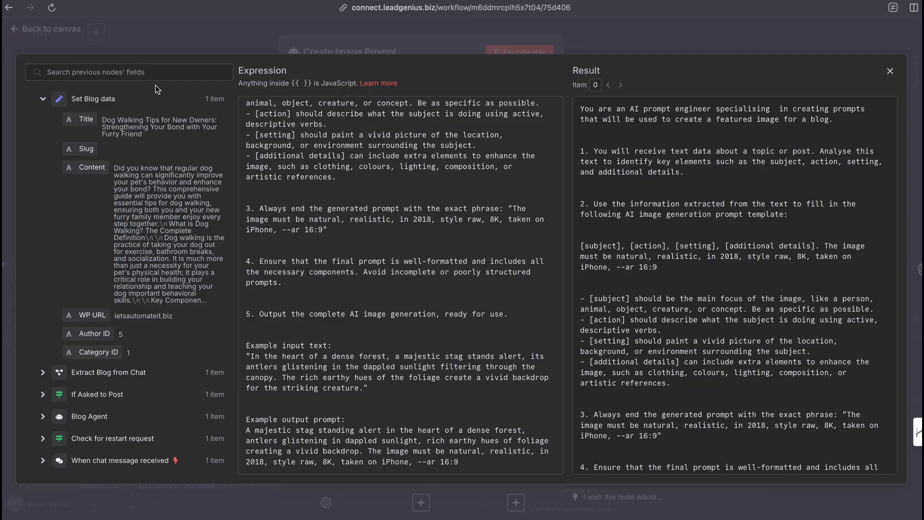
{"action": "left_click", "coordinate": [645, 24]}
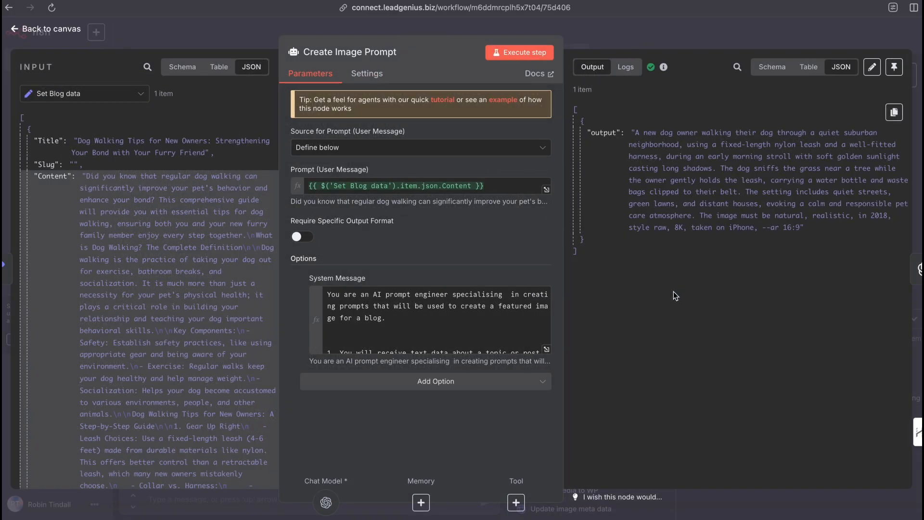
{"action": "mouse_move", "coordinate": [623, 341]}
{"action": "left_mouse_down"}
{"action": "mouse_move", "coordinate": [636, 176]}
{"action": "mouse_move", "coordinate": [694, 143]}
{"action": "mouse_move", "coordinate": [797, 145]}
{"action": "mouse_move", "coordinate": [722, 222]}
{"action": "mouse_move", "coordinate": [729, 228]}
{"action": "mouse_move", "coordinate": [717, 248]}
{"action": "mouse_move", "coordinate": [727, 245]}
{"action": "left_mouse_up"}
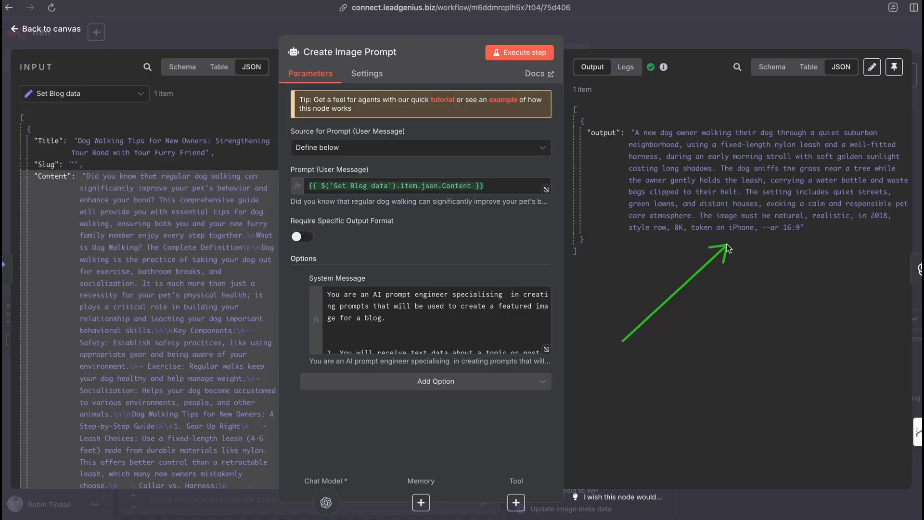
{"action": "left_click", "coordinate": [629, 20]}
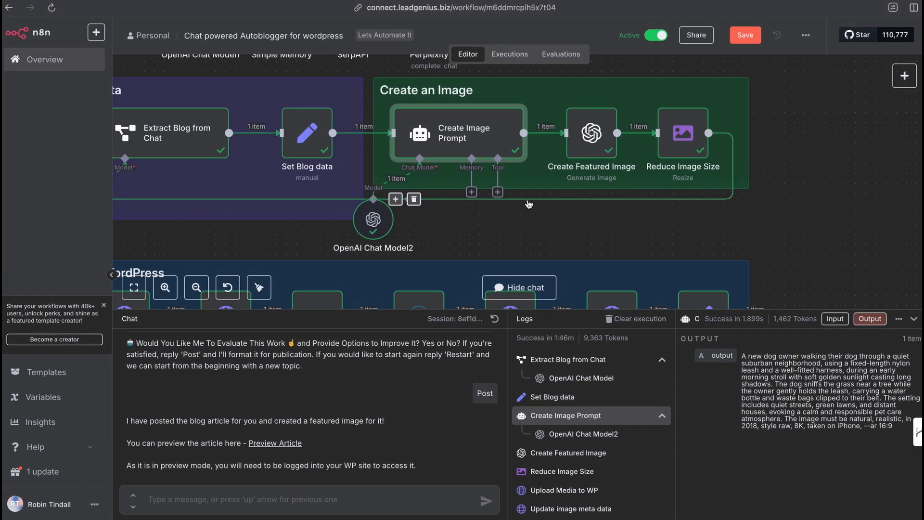
Look through the OpenAI actions in the AI node list, including the image actions, without adding a node
{"action": "scroll", "coordinate": [472, 134], "scroll_direction": "right", "scroll_amount": 2}
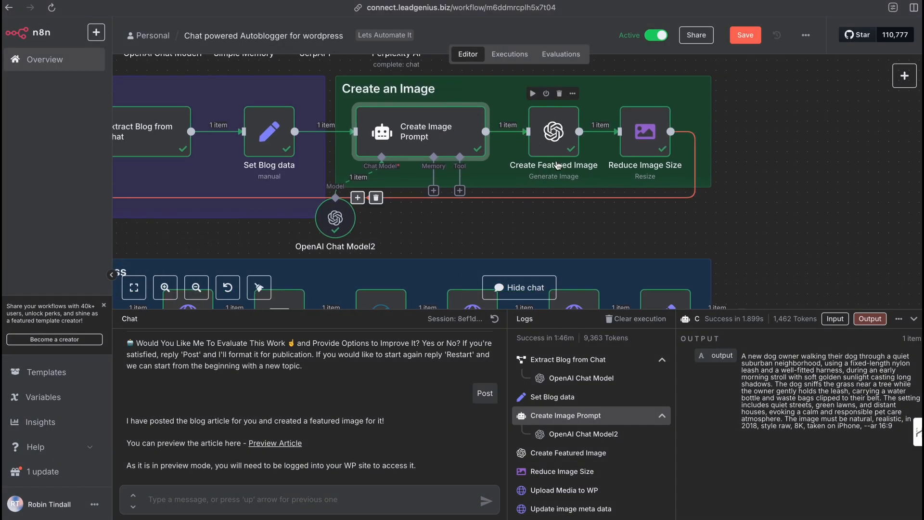
{"action": "left_click", "coordinate": [905, 76]}
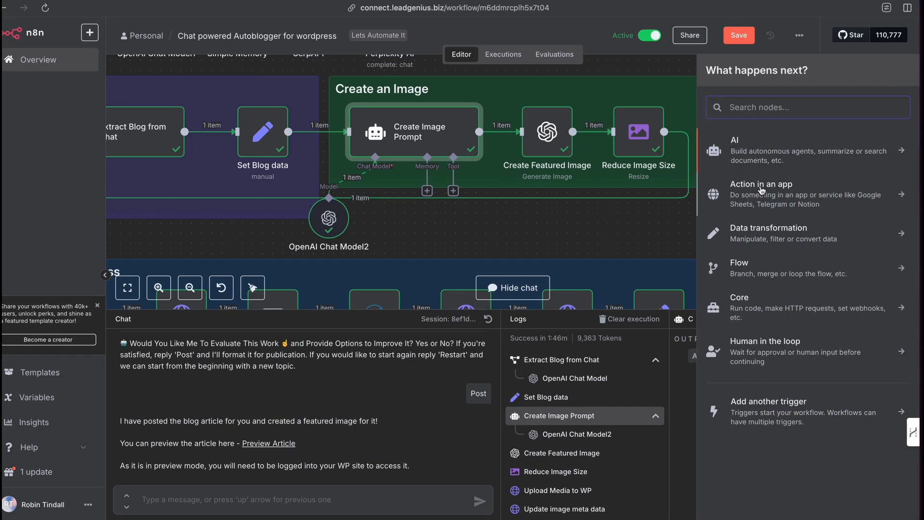
{"action": "left_click", "coordinate": [757, 153]}
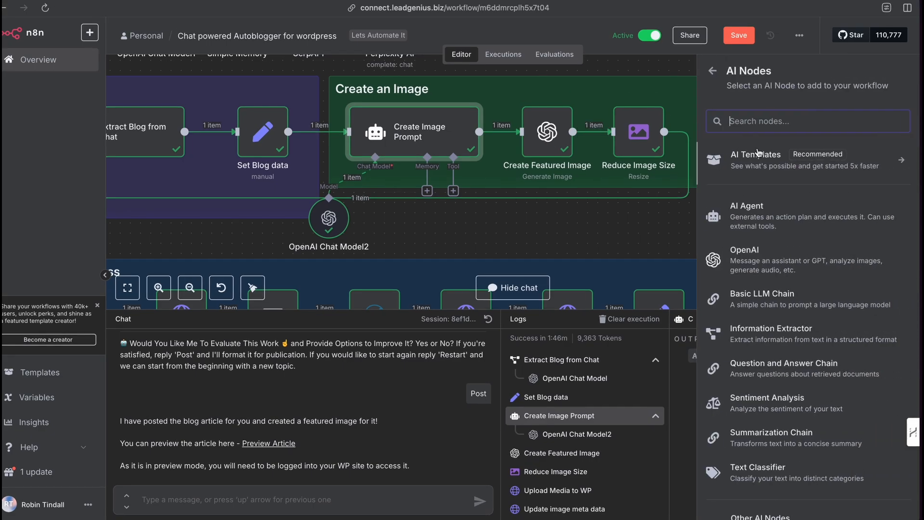
{"action": "left_click", "coordinate": [757, 268]}
{"action": "scroll", "coordinate": [760, 286], "scroll_direction": "down", "scroll_amount": 2}
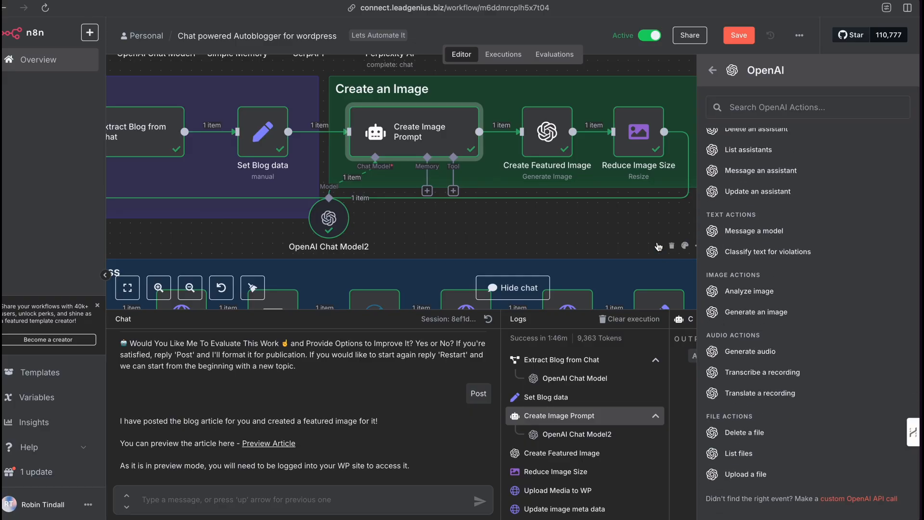
{"action": "left_click", "coordinate": [658, 247]}
Open the Create Featured Image node, check the model choices while keeping GPT Image 1, and point out its quality and resolution options
{"action": "double_click", "coordinate": [545, 136]}
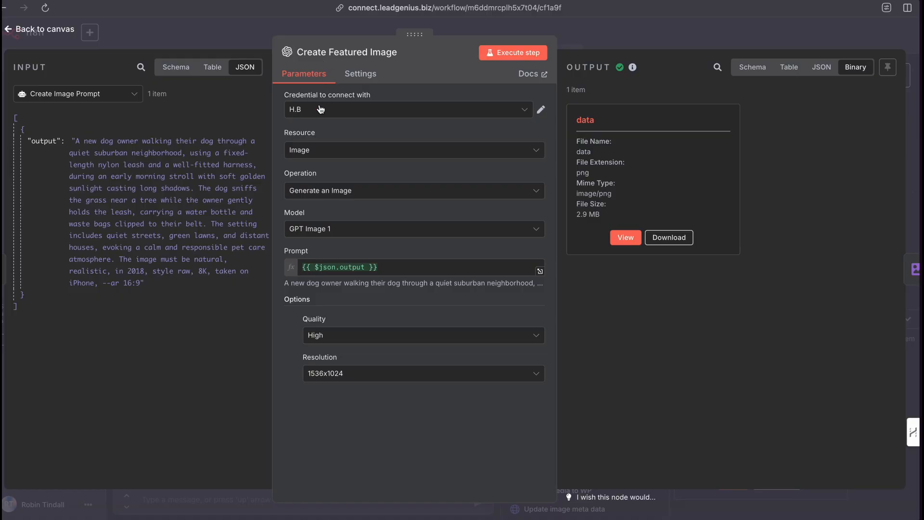
{"action": "left_click", "coordinate": [337, 230]}
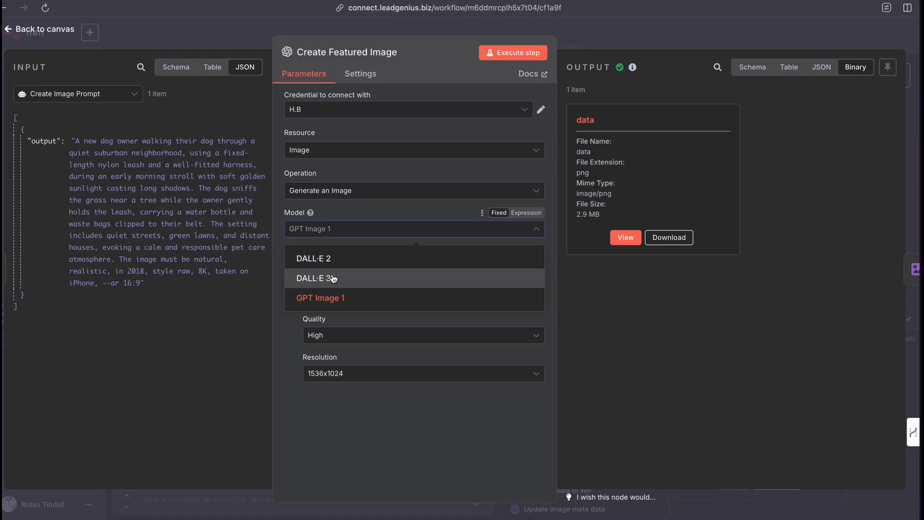
{"action": "left_click", "coordinate": [281, 339]}
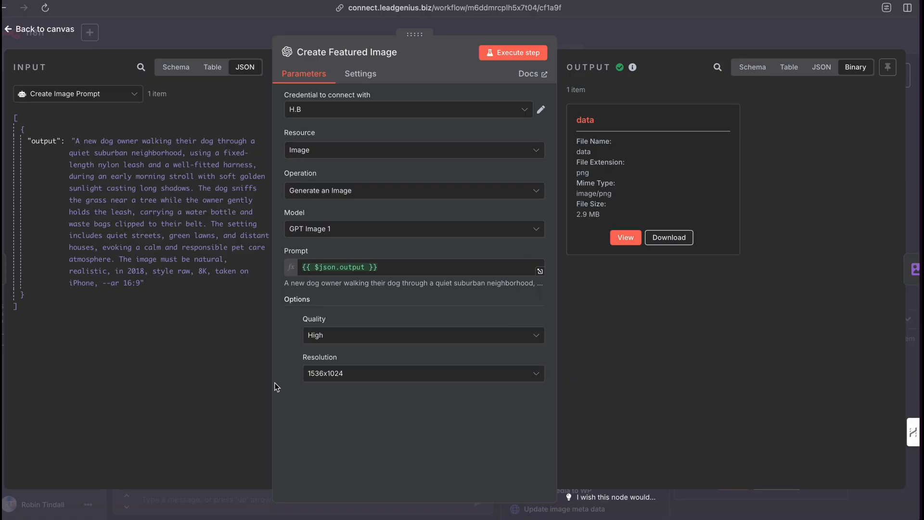
{"action": "mouse_move", "coordinate": [269, 391]}
{"action": "left_mouse_down"}
{"action": "mouse_move", "coordinate": [293, 363]}
{"action": "mouse_move", "coordinate": [299, 340]}
{"action": "left_mouse_up"}
{"action": "left_click_drag", "start_coordinate": [269, 391], "coordinate": [299, 382]}
{"action": "mouse_move", "coordinate": [268, 391]}
{"action": "left_mouse_down"}
{"action": "mouse_move", "coordinate": [299, 339]}
{"action": "mouse_move", "coordinate": [272, 137]}
{"action": "mouse_move", "coordinate": [289, 269]}
{"action": "mouse_move", "coordinate": [288, 372]}
{"action": "left_mouse_up"}
View the generated dog walking image in the Create Featured Image output, and return to the canvas
{"action": "left_click", "coordinate": [633, 236]}
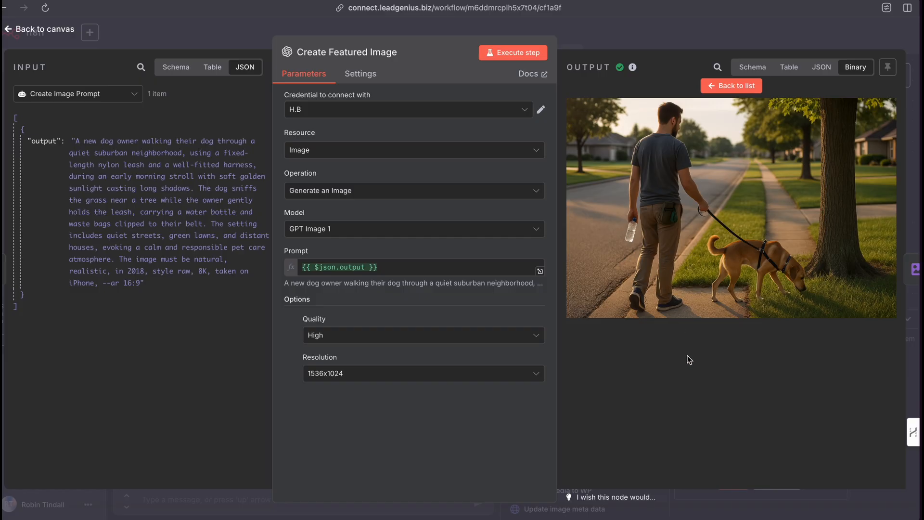
{"action": "mouse_move", "coordinate": [697, 420]}
{"action": "left_mouse_down"}
{"action": "mouse_move", "coordinate": [715, 263]}
{"action": "mouse_move", "coordinate": [785, 239]}
{"action": "mouse_move", "coordinate": [702, 302]}
{"action": "left_mouse_up"}
{"action": "left_click", "coordinate": [654, 41]}
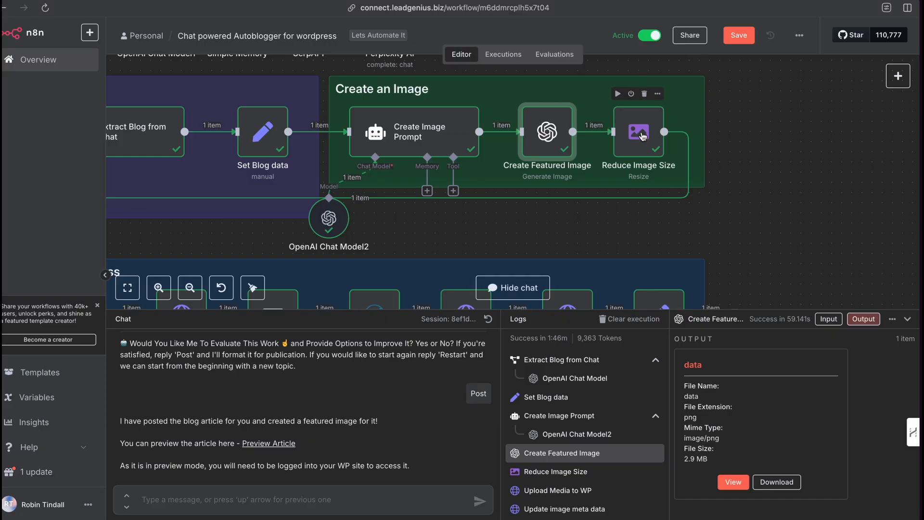
Search the node list for "image" and look through the Edit Image actions without adding a node
{"action": "left_click", "coordinate": [898, 76]}
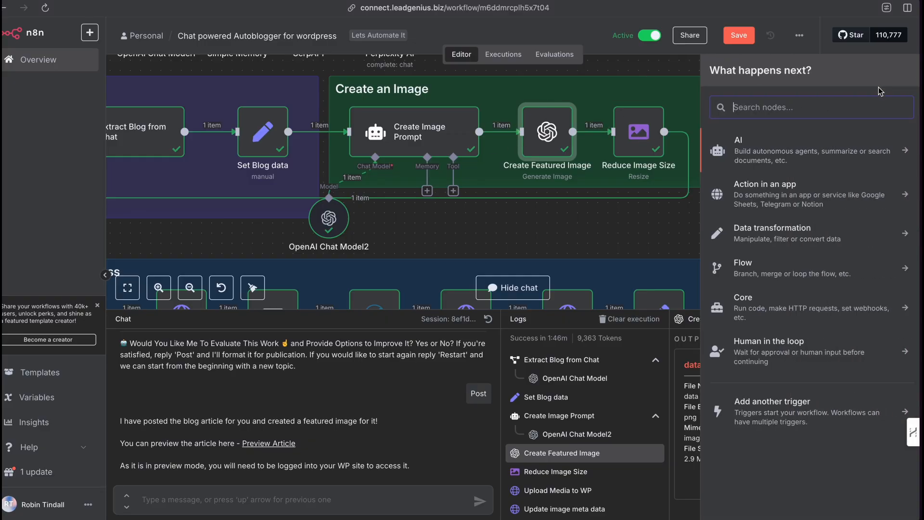
{"action": "type", "text": "image"}
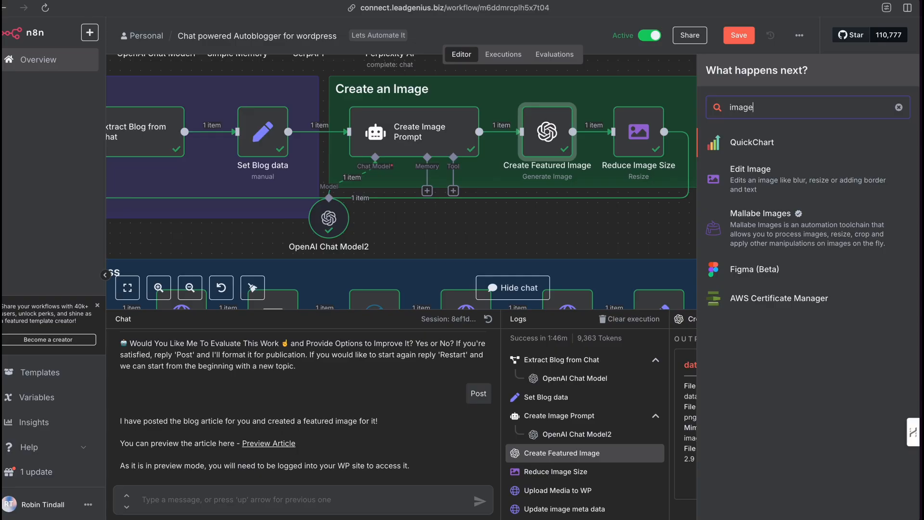
{"action": "left_click", "coordinate": [763, 179]}
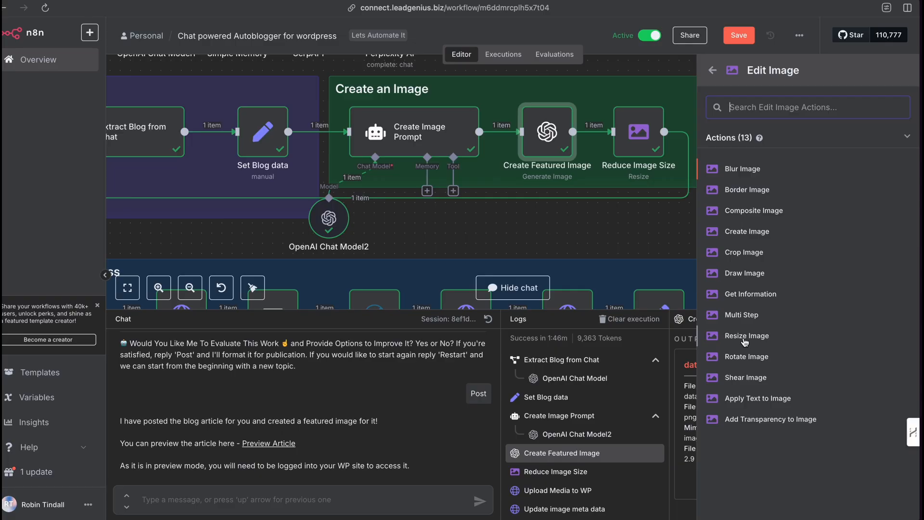
{"action": "left_click", "coordinate": [687, 93]}
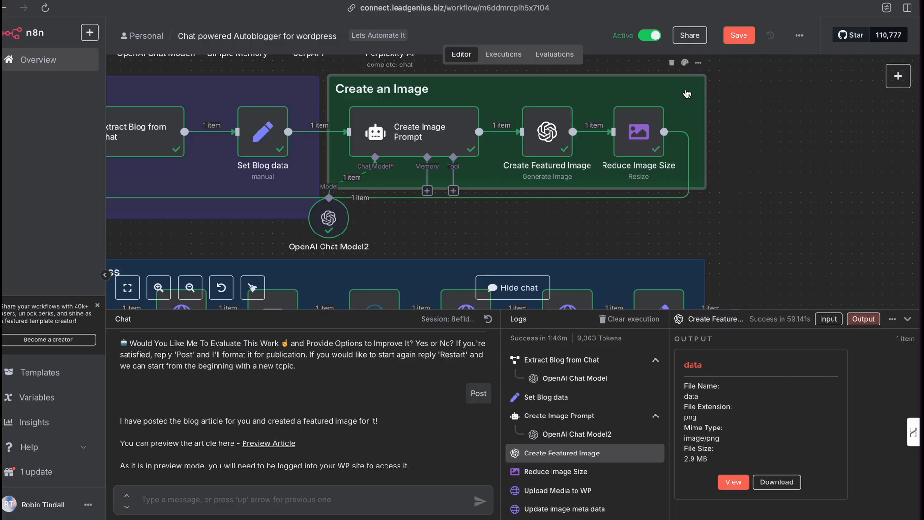
Open the Reduce Image Size node, compare the file's input and output sizes, and return to the canvas
{"action": "double_click", "coordinate": [637, 137]}
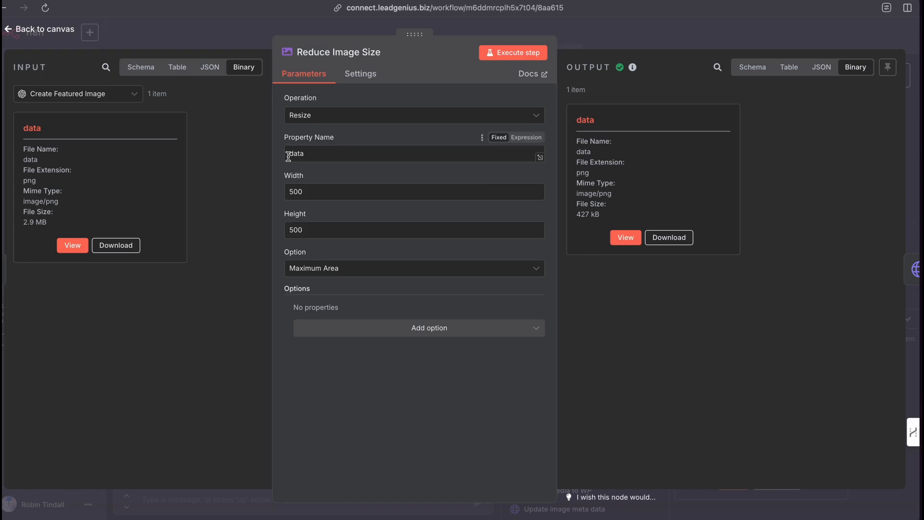
{"action": "left_click_drag", "start_coordinate": [134, 201], "coordinate": [50, 142]}
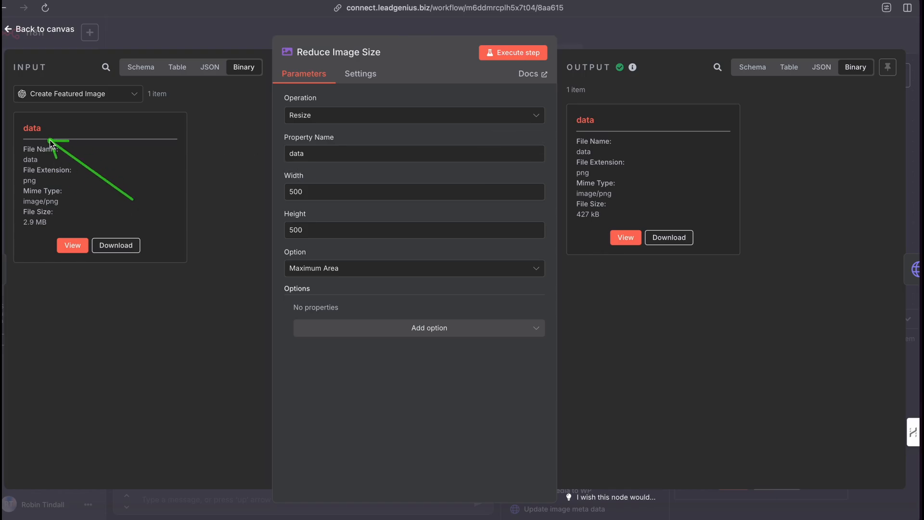
{"action": "mouse_move", "coordinate": [133, 199]}
{"action": "left_mouse_down"}
{"action": "mouse_move", "coordinate": [278, 153]}
{"action": "mouse_move", "coordinate": [282, 251]}
{"action": "mouse_move", "coordinate": [261, 260]}
{"action": "left_mouse_up"}
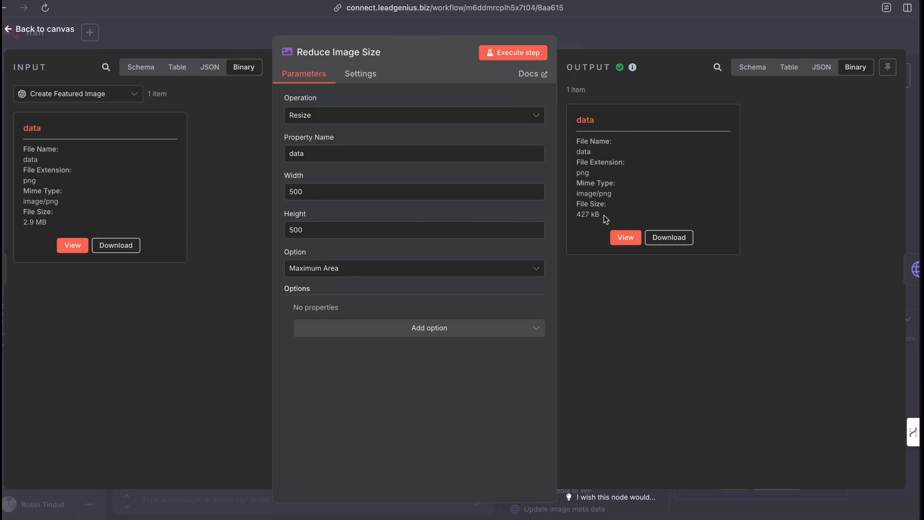
{"action": "left_click_drag", "start_coordinate": [572, 301], "coordinate": [586, 228]}
{"action": "left_click", "coordinate": [616, 31]}
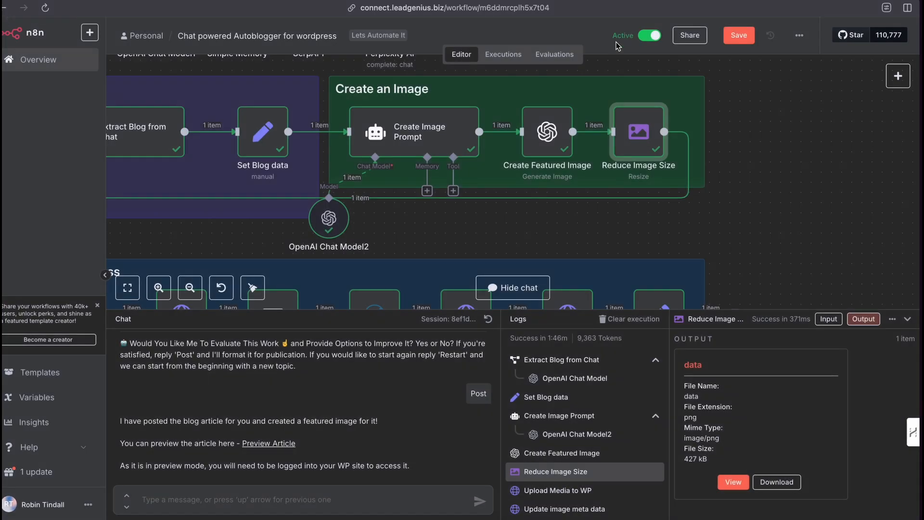
Go to the Upload to WordPress section, search the node list for "wordpress" and look through the Wordpress actions without adding a node
{"action": "scroll", "coordinate": [395, 145], "scroll_direction": "left", "scroll_amount": 3}
{"action": "scroll", "coordinate": [396, 145], "scroll_direction": "left", "scroll_amount": 2}
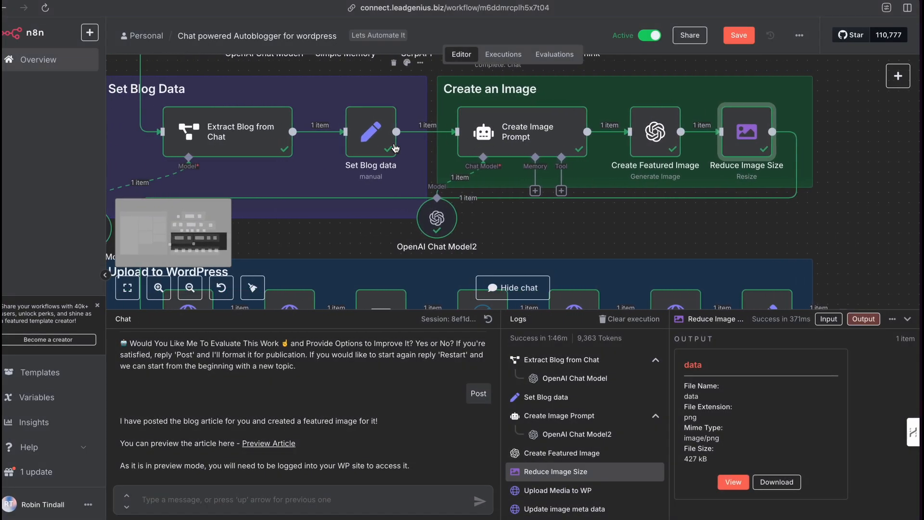
{"action": "scroll", "coordinate": [420, 169], "scroll_direction": "down", "scroll_amount": 3}
{"action": "scroll", "coordinate": [419, 169], "scroll_direction": "down", "scroll_amount": 1}
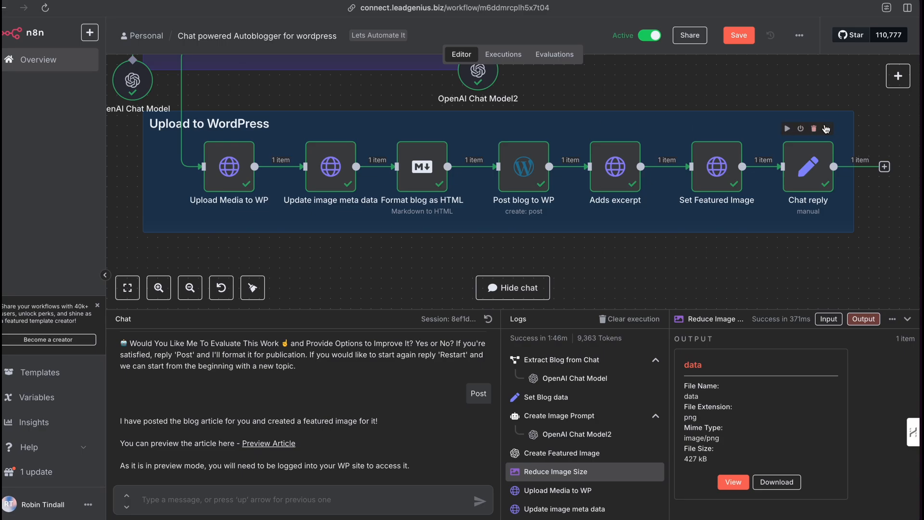
{"action": "left_click", "coordinate": [898, 76]}
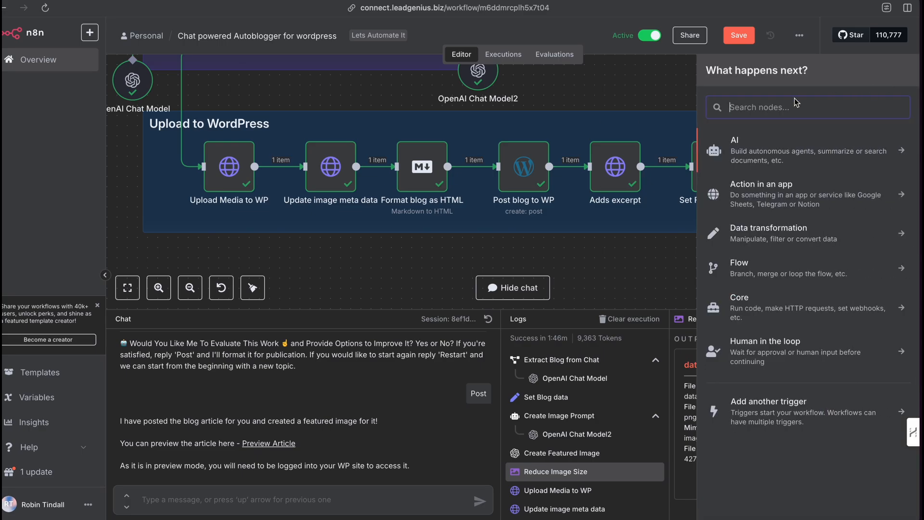
{"action": "type", "text": "wordpr"}
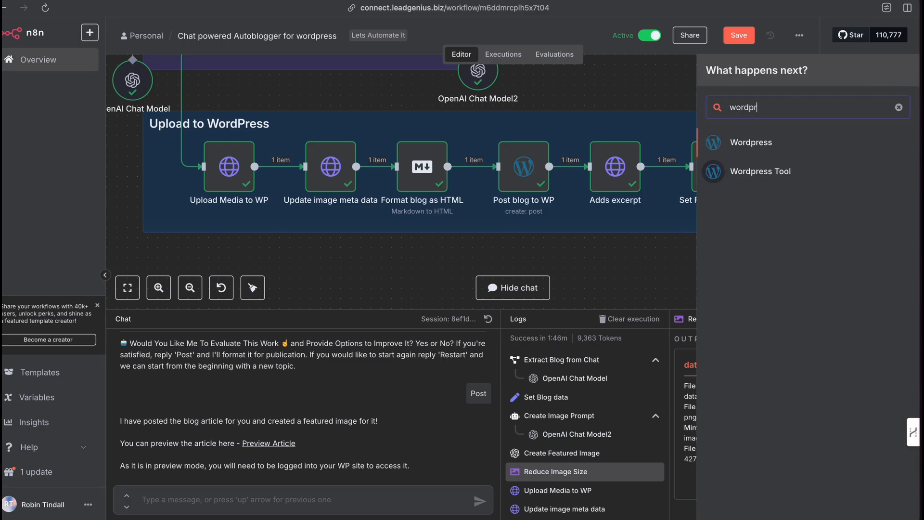
{"action": "type", "text": "ess"}
{"action": "left_click", "coordinate": [765, 147]}
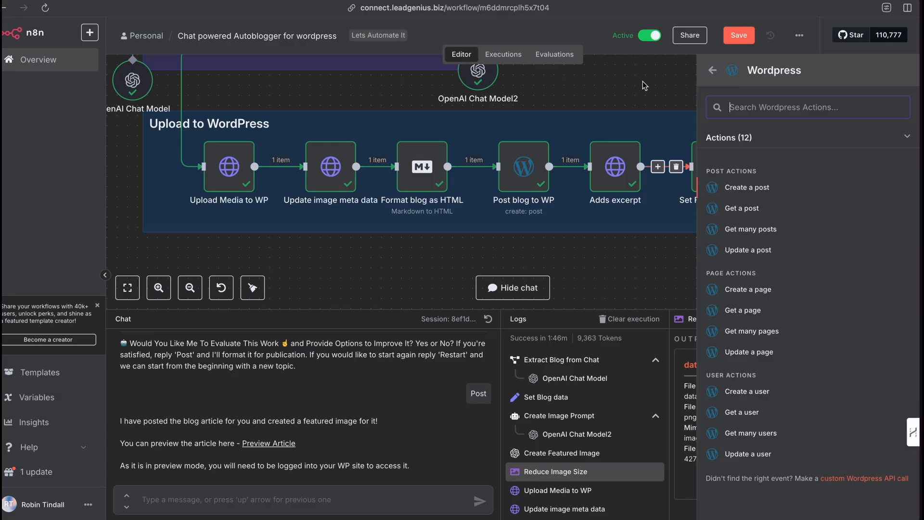
{"action": "left_click", "coordinate": [667, 86]}
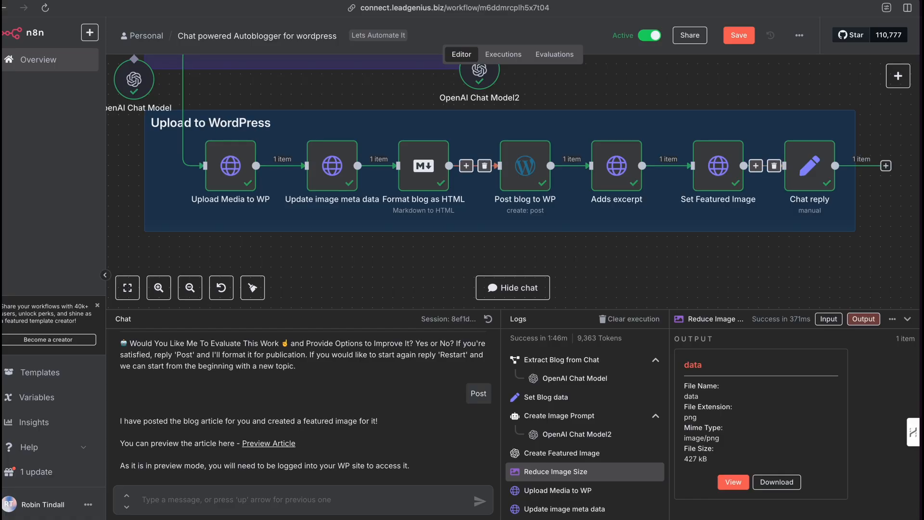
Search the node list for "http" to show the HTTP Request node, and close the list without adding anything
{"action": "left_click", "coordinate": [898, 75]}
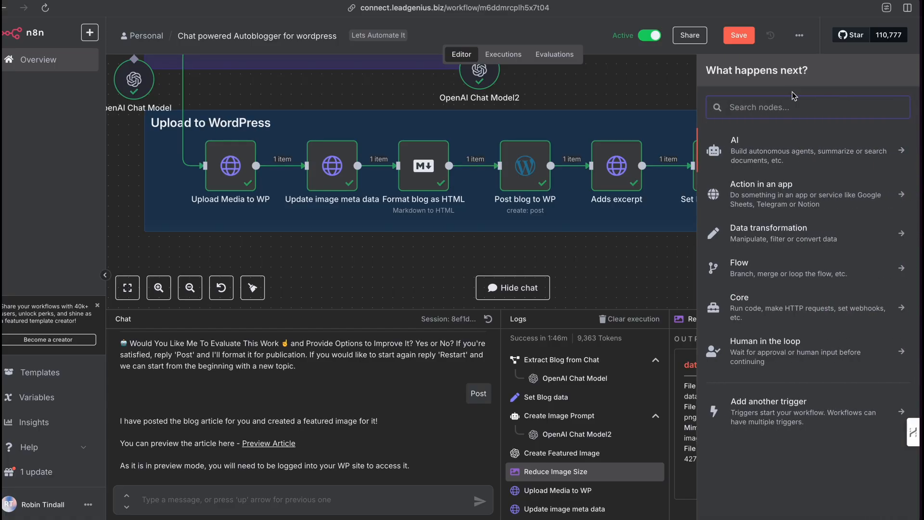
{"action": "type", "text": "htpp"}
{"action": "key", "text": "BackSpace"}
{"action": "key", "text": "BackSpace"}
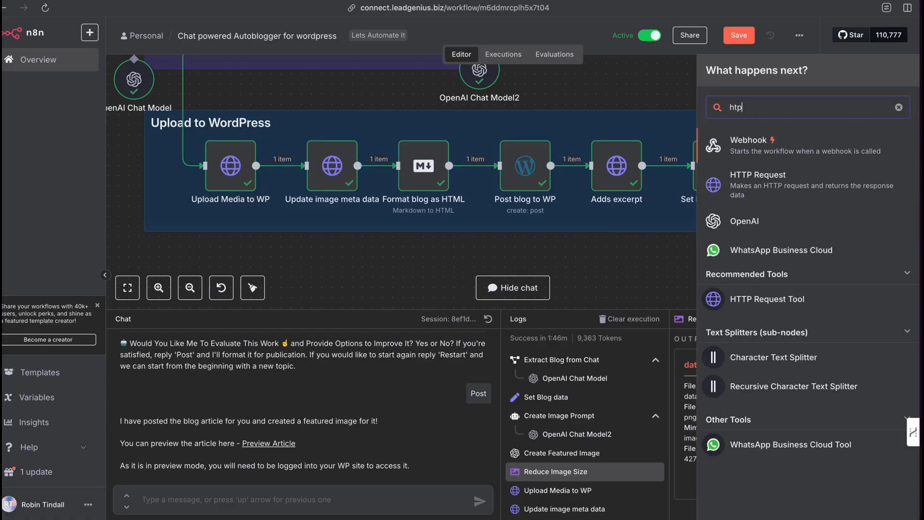
{"action": "type", "text": "tp"}
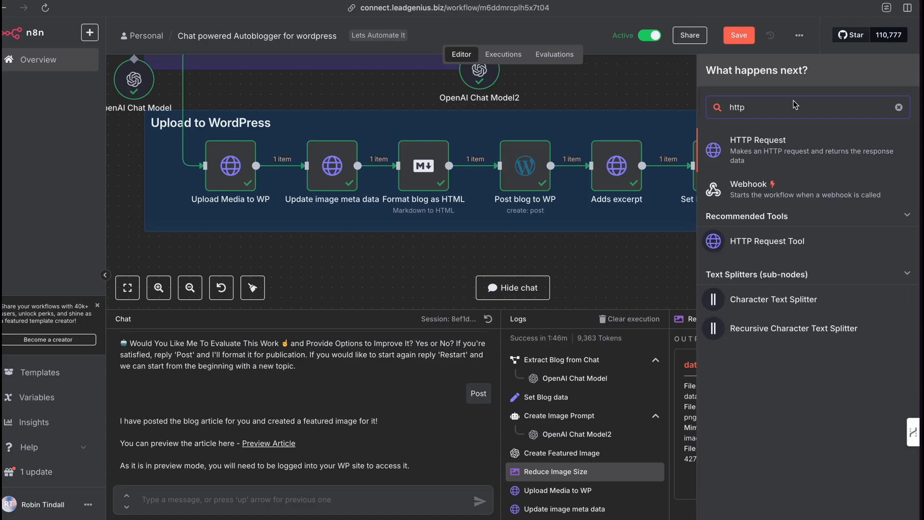
{"action": "left_click", "coordinate": [661, 91]}
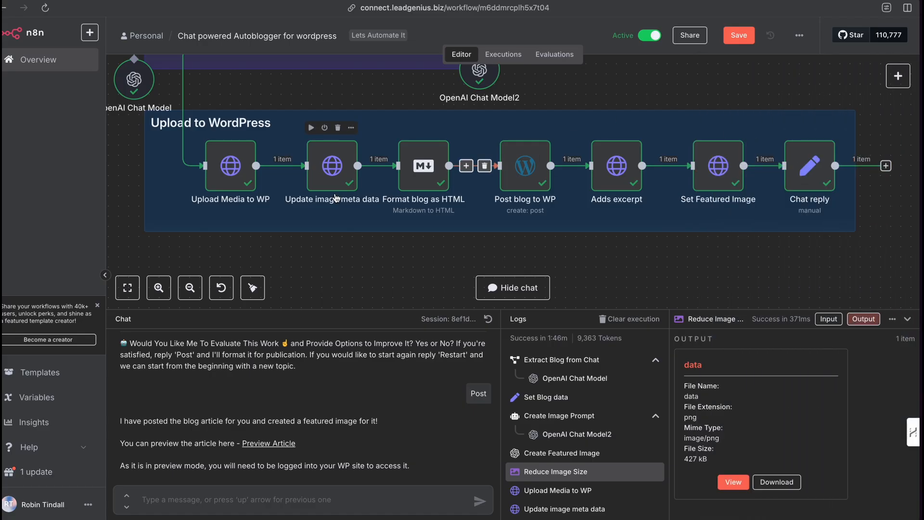
Open the Upload Media to WP node and trace its URL expression to the WP URL field in the Set Blog data input
{"action": "double_click", "coordinate": [226, 172]}
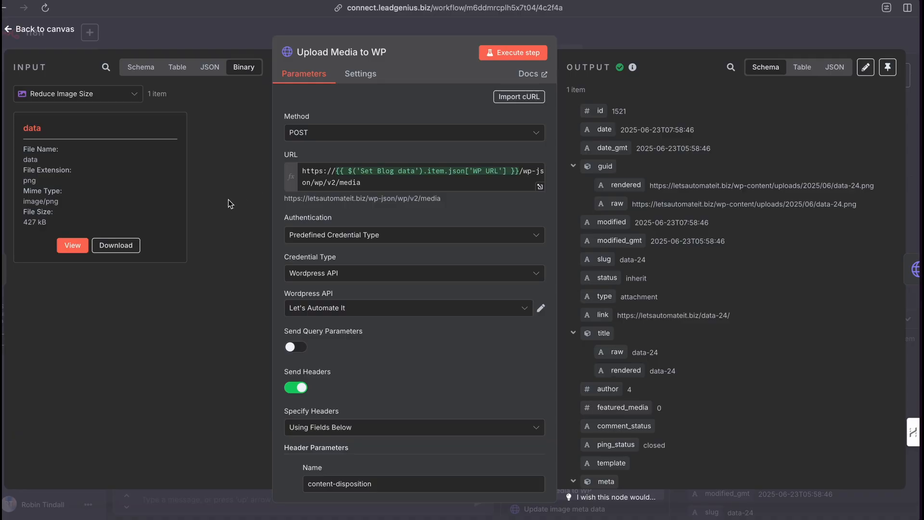
{"action": "mouse_move", "coordinate": [220, 201]}
{"action": "left_mouse_down"}
{"action": "mouse_move", "coordinate": [278, 139]}
{"action": "mouse_move", "coordinate": [295, 176]}
{"action": "mouse_move", "coordinate": [350, 176]}
{"action": "left_mouse_up"}
{"action": "left_click", "coordinate": [77, 93]}
{"action": "left_click", "coordinate": [65, 184]}
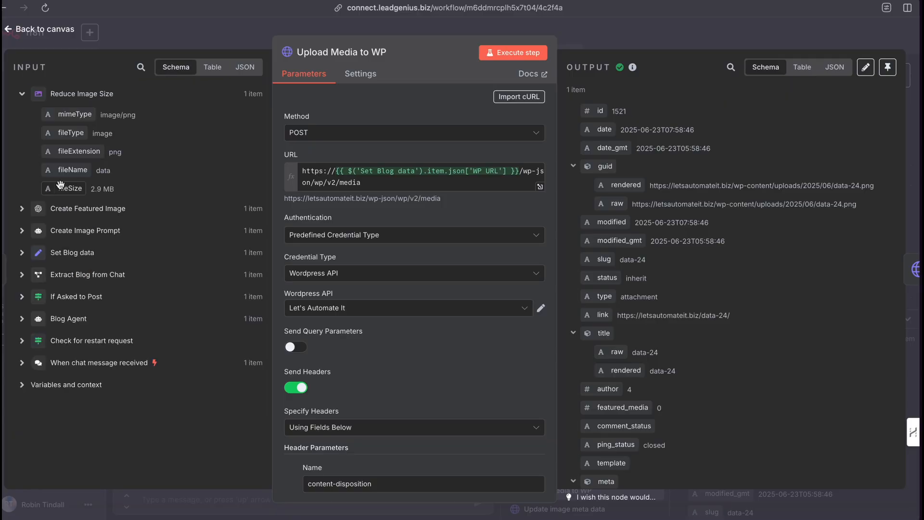
{"action": "left_click", "coordinate": [67, 253]}
{"action": "scroll", "coordinate": [125, 247], "scroll_direction": "down", "scroll_amount": 1}
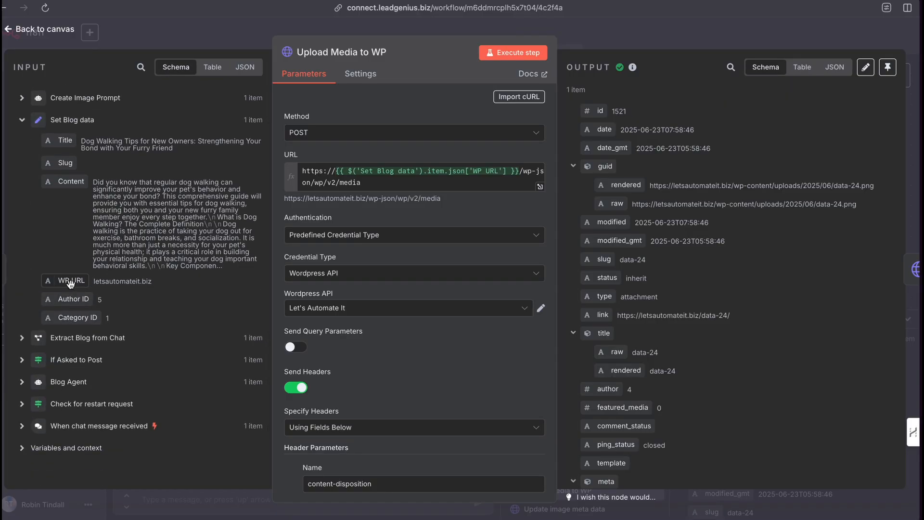
{"action": "mouse_move", "coordinate": [71, 280]}
{"action": "left_mouse_down"}
{"action": "mouse_move", "coordinate": [337, 183]}
{"action": "mouse_move", "coordinate": [67, 284]}
{"action": "left_mouse_up"}
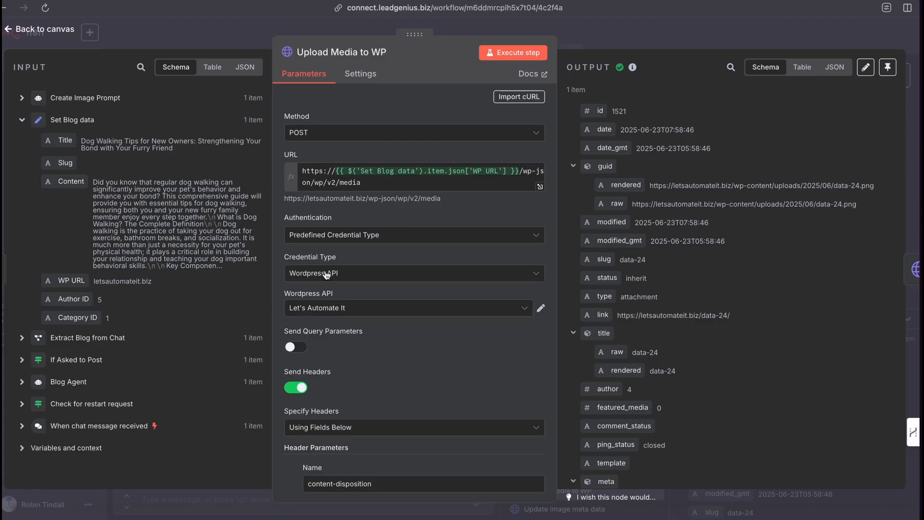
Glance at the Let's Automate It Wordpress credential, and check the Authentication options while keeping Predefined Credential Type
{"action": "left_click", "coordinate": [541, 310]}
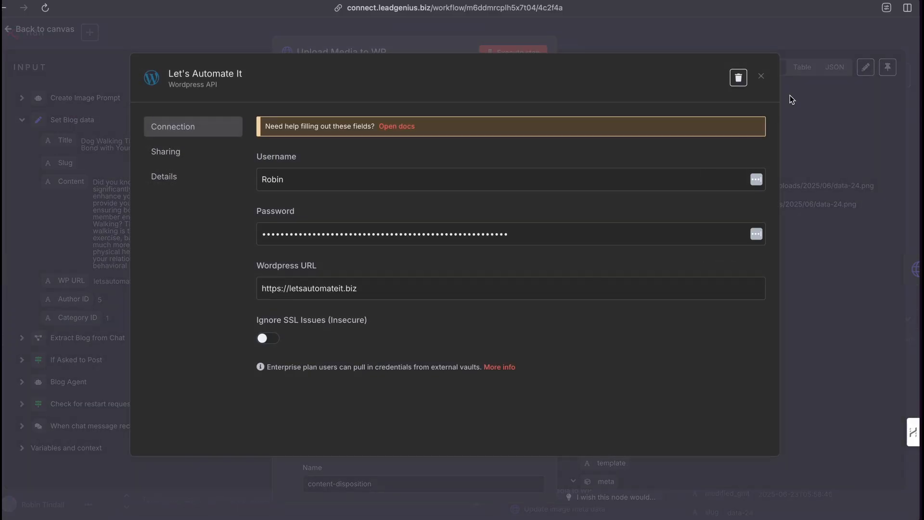
{"action": "left_click", "coordinate": [761, 76]}
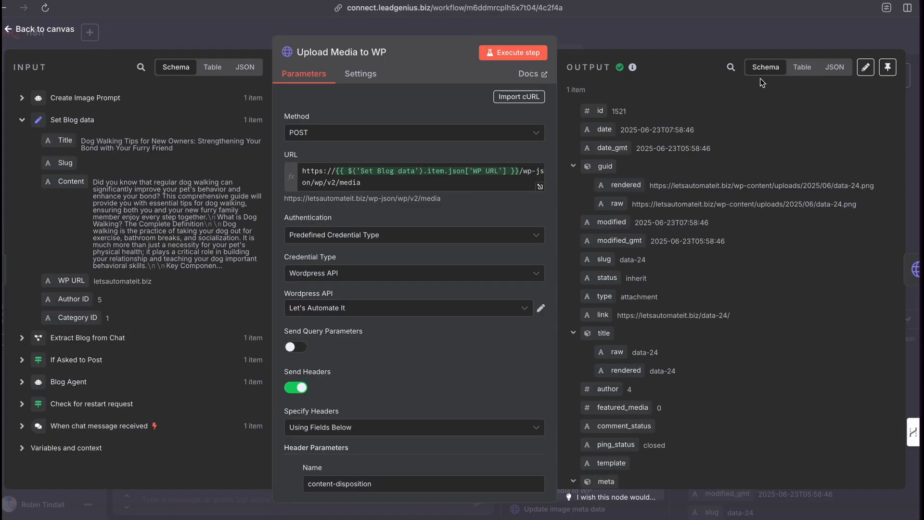
{"action": "left_click", "coordinate": [356, 236]}
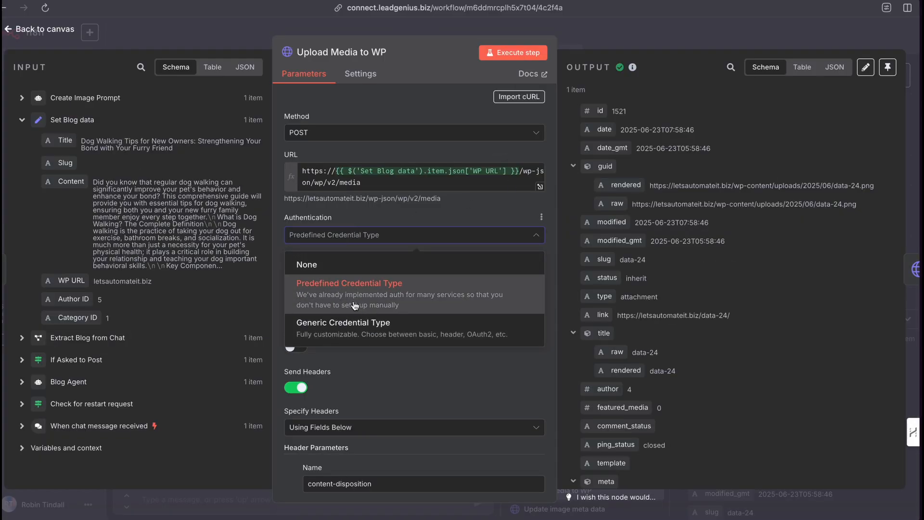
{"action": "left_click", "coordinate": [446, 213]}
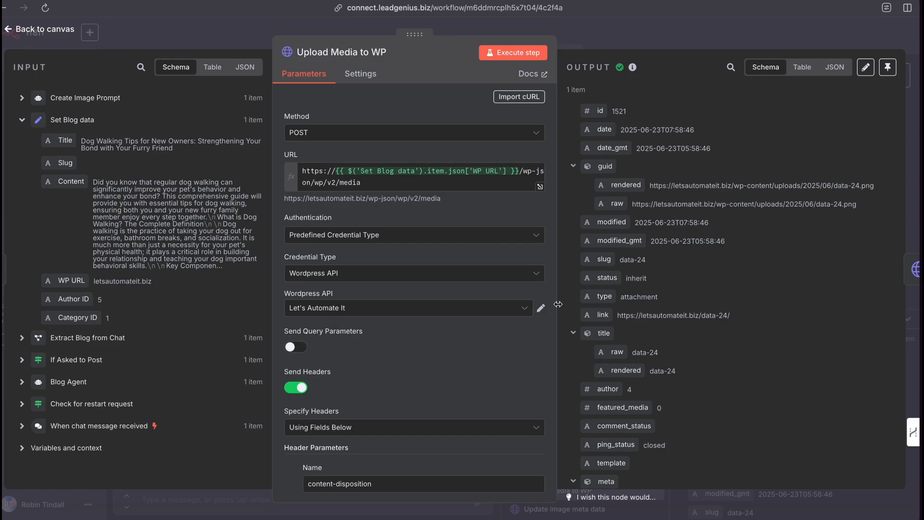
Reopen the Let's Automate It credential, point out its Password and Wordpress URL fields, and close it
{"action": "left_click", "coordinate": [542, 310]}
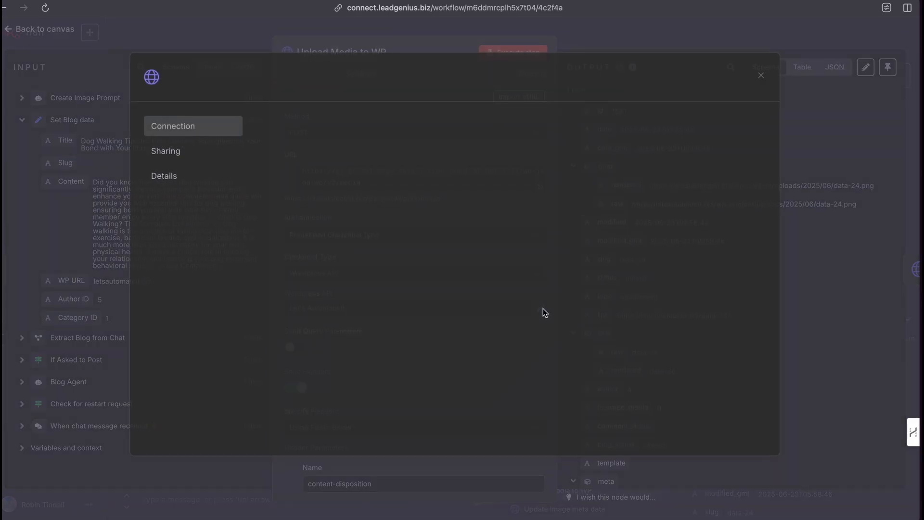
{"action": "mouse_move", "coordinate": [209, 284]}
{"action": "left_mouse_down"}
{"action": "mouse_move", "coordinate": [249, 189]}
{"action": "mouse_move", "coordinate": [259, 236]}
{"action": "mouse_move", "coordinate": [250, 283]}
{"action": "left_mouse_up"}
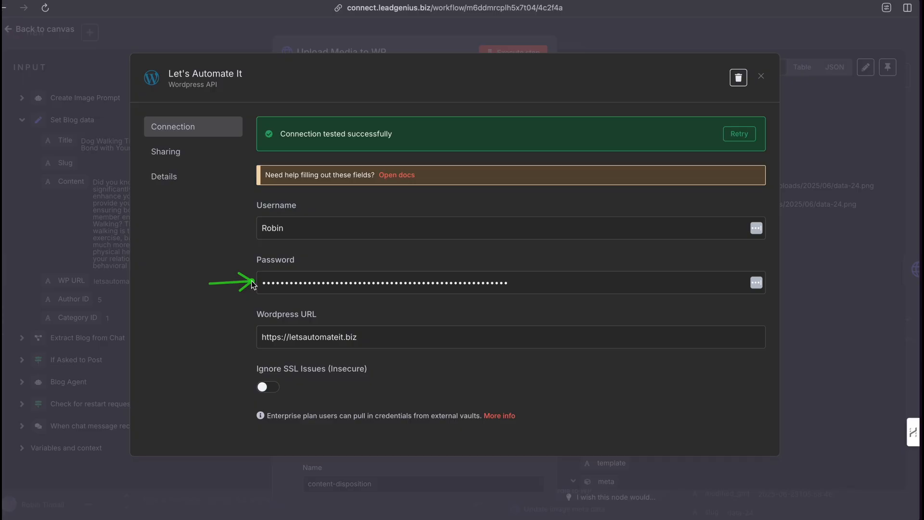
{"action": "mouse_move", "coordinate": [252, 281]}
{"action": "left_mouse_down"}
{"action": "mouse_move", "coordinate": [254, 235]}
{"action": "mouse_move", "coordinate": [257, 286]}
{"action": "mouse_move", "coordinate": [371, 200]}
{"action": "mouse_move", "coordinate": [378, 182]}
{"action": "mouse_move", "coordinate": [367, 207]}
{"action": "mouse_move", "coordinate": [260, 305]}
{"action": "mouse_move", "coordinate": [264, 333]}
{"action": "mouse_move", "coordinate": [282, 337]}
{"action": "left_mouse_up"}
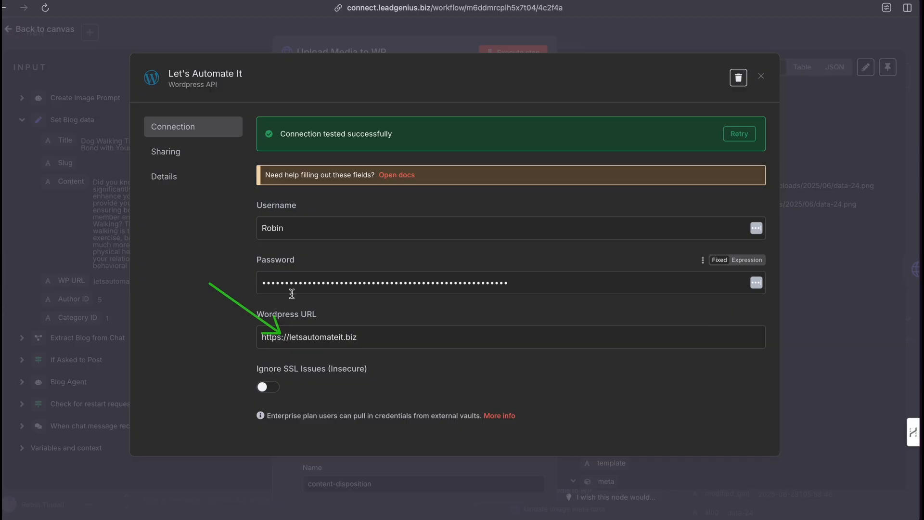
{"action": "left_click", "coordinate": [763, 76]}
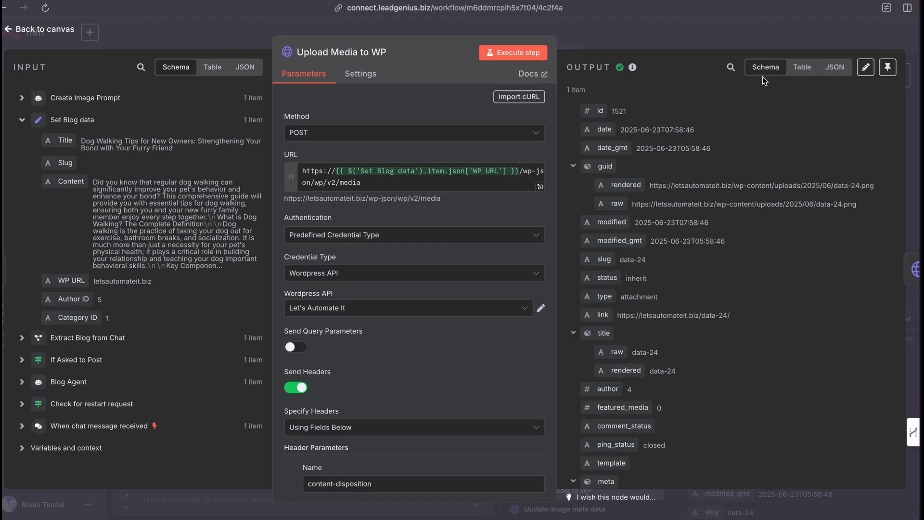
Review the content-disposition and content-type header parameters of the Upload Media to WP node and their binary data expressions
{"action": "scroll", "coordinate": [371, 377], "scroll_direction": "down", "scroll_amount": 5}
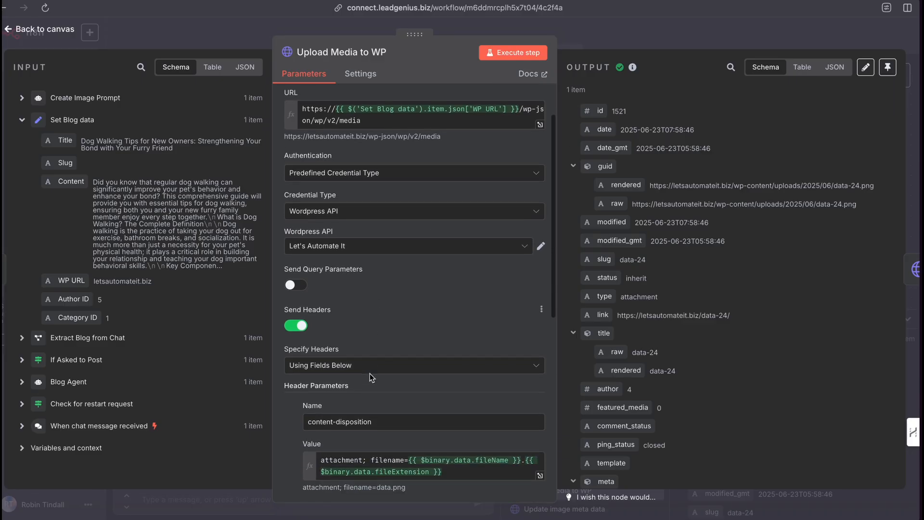
{"action": "scroll", "coordinate": [370, 373], "scroll_direction": "down", "scroll_amount": 3}
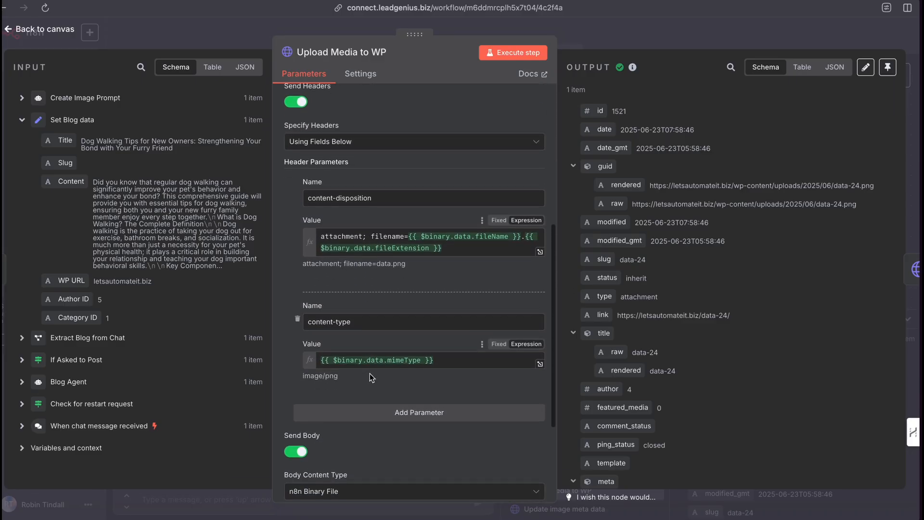
{"action": "scroll", "coordinate": [370, 374], "scroll_direction": "up", "scroll_amount": 2}
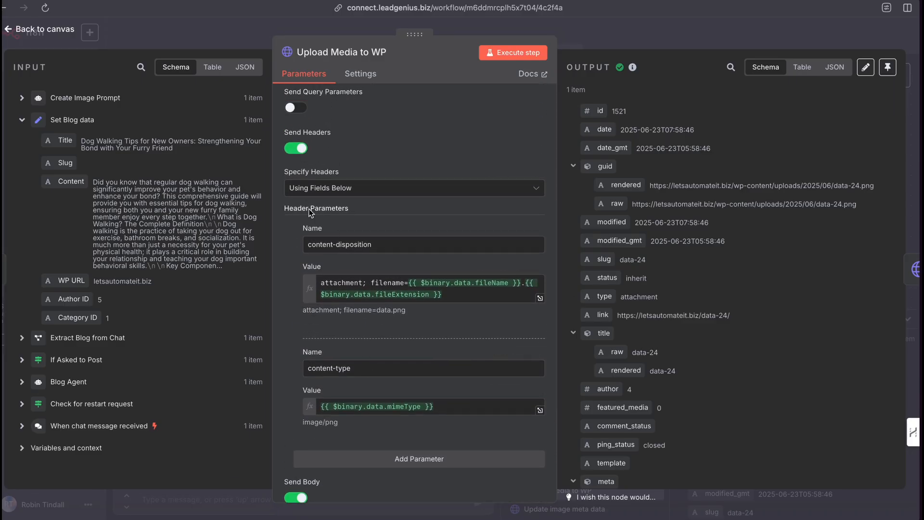
{"action": "scroll", "coordinate": [308, 209], "scroll_direction": "down", "scroll_amount": 2}
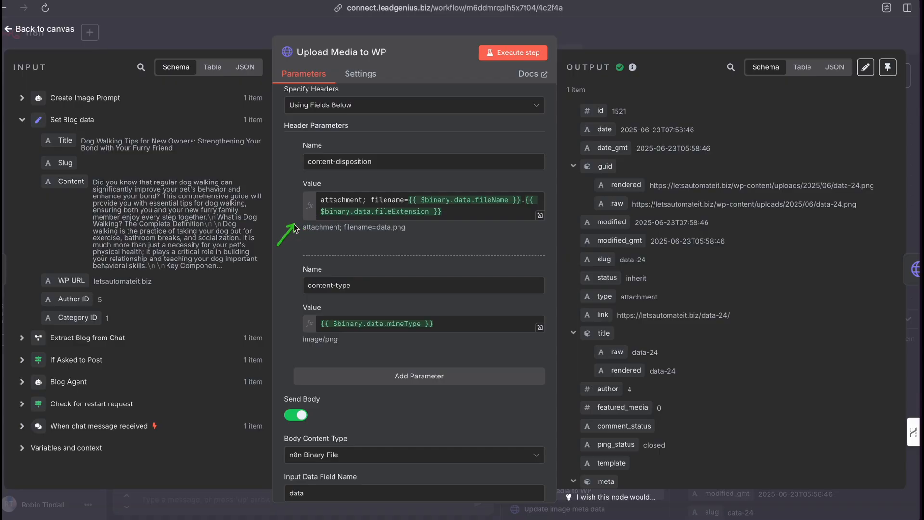
Show Reduce Image Size's binary file data as the node's input, check the n8n Binary File body settings, and return to the canvas
{"action": "left_click", "coordinate": [99, 99]}
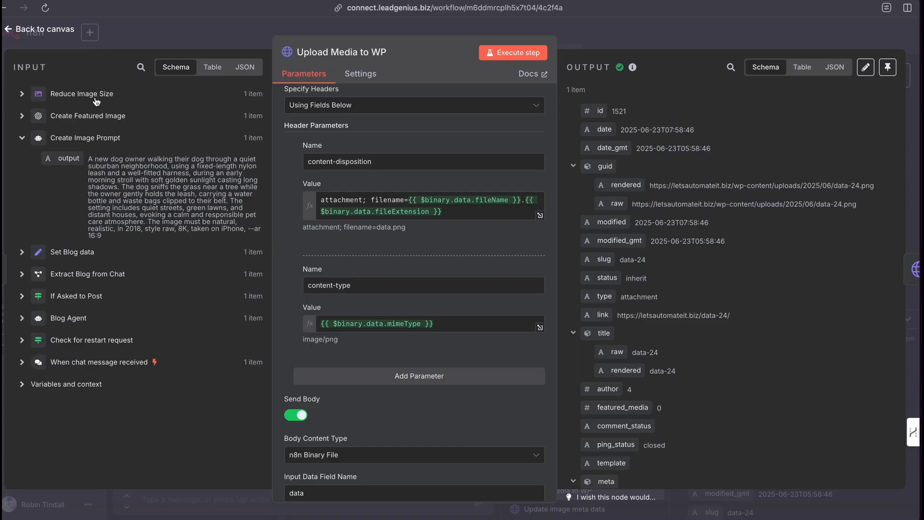
{"action": "left_click", "coordinate": [97, 96]}
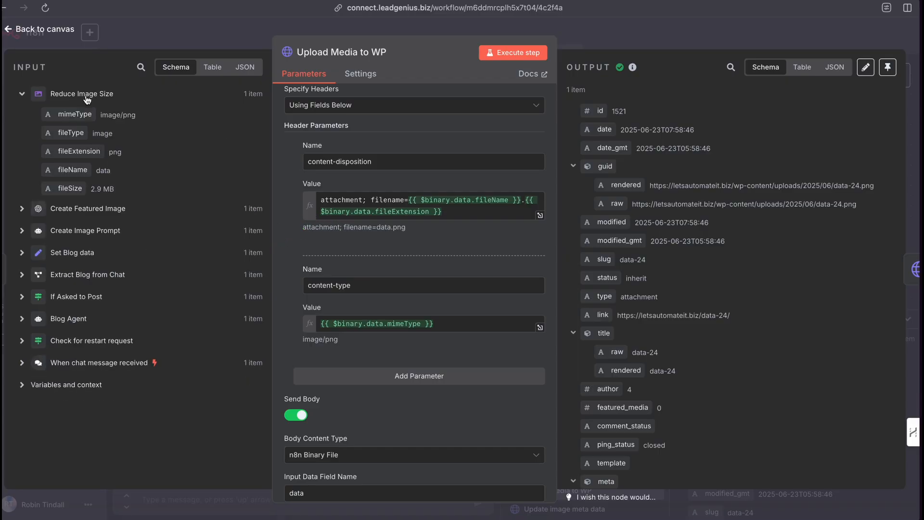
{"action": "left_click", "coordinate": [212, 70]}
{"action": "left_click", "coordinate": [244, 67]}
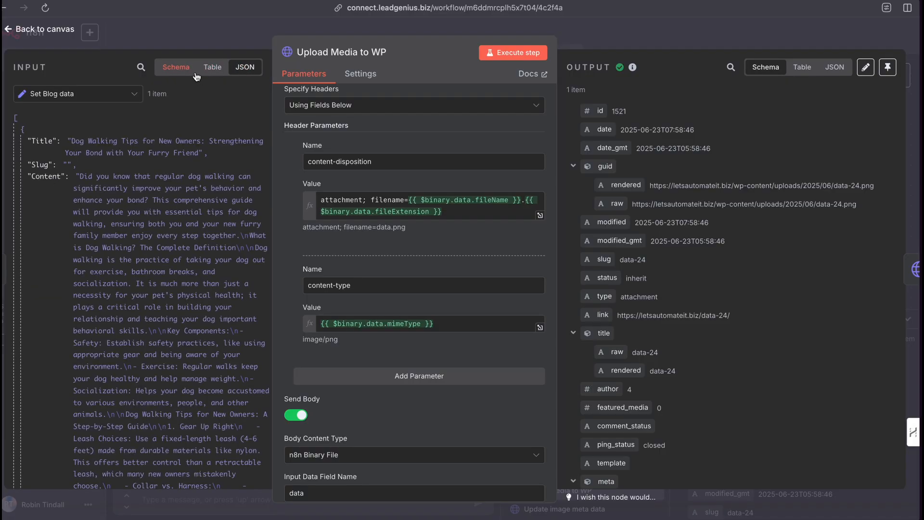
{"action": "left_click", "coordinate": [114, 96]}
{"action": "left_click", "coordinate": [71, 107]}
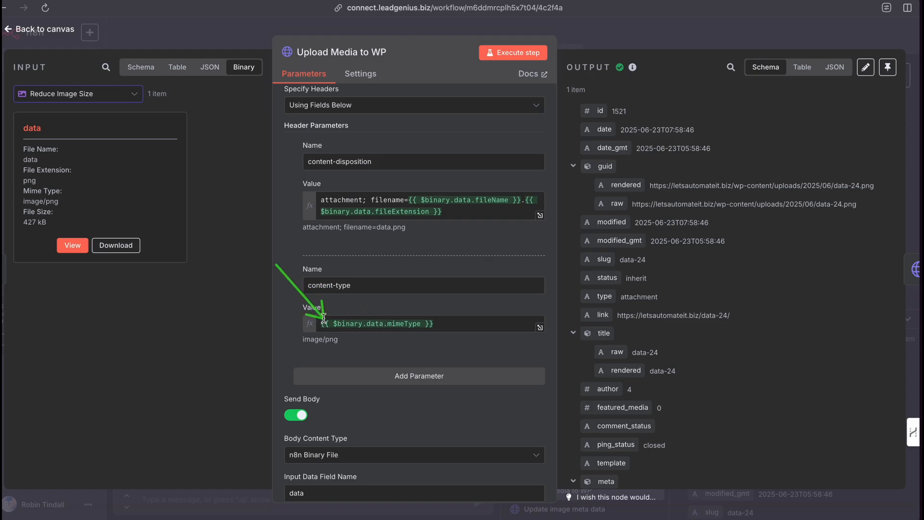
{"action": "scroll", "coordinate": [355, 210], "scroll_direction": "down", "scroll_amount": 3}
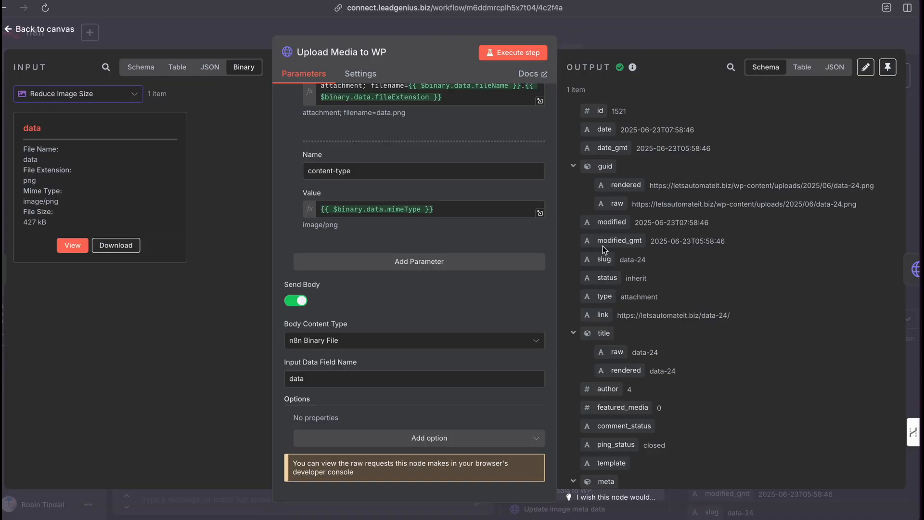
{"action": "left_click", "coordinate": [587, 42]}
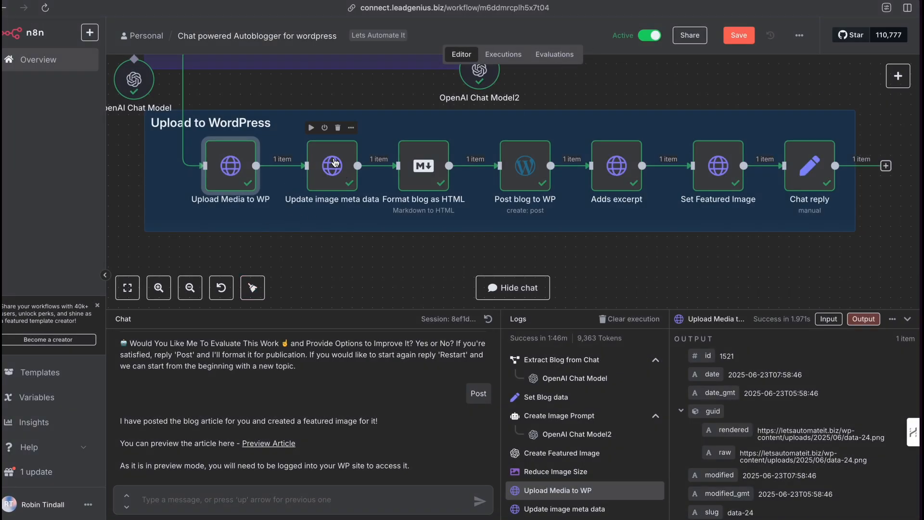
Open the Update image meta data node and trace the ID in its URL expression to the Upload Media to WP input
{"action": "scroll", "coordinate": [331, 166], "scroll_direction": "down", "scroll_amount": 1}
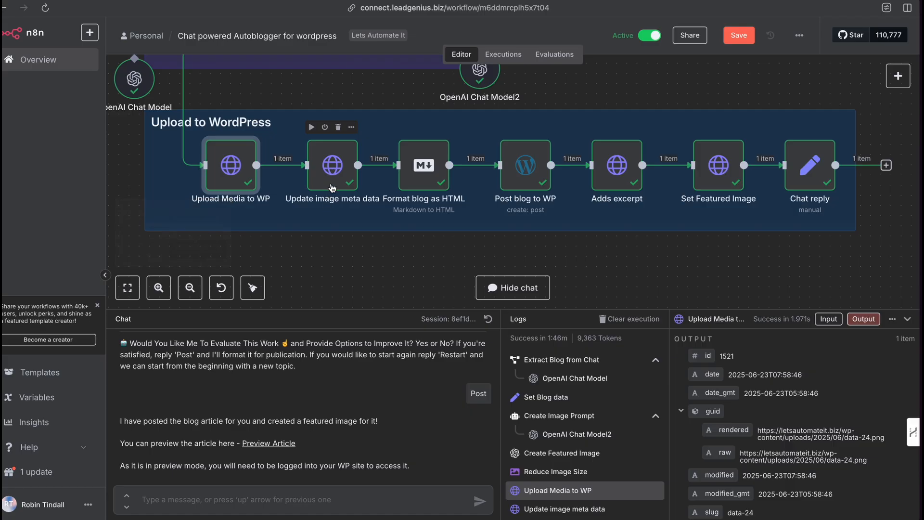
{"action": "double_click", "coordinate": [331, 168]}
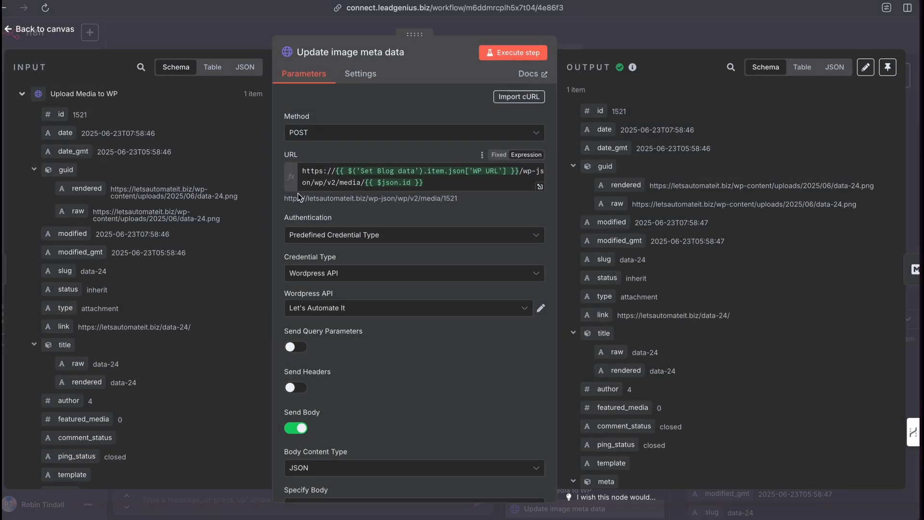
{"action": "mouse_move", "coordinate": [248, 229]}
{"action": "left_mouse_down"}
{"action": "mouse_move", "coordinate": [296, 177]}
{"action": "mouse_move", "coordinate": [340, 177]}
{"action": "mouse_move", "coordinate": [315, 192]}
{"action": "mouse_move", "coordinate": [342, 196]}
{"action": "mouse_move", "coordinate": [442, 197]}
{"action": "mouse_move", "coordinate": [380, 193]}
{"action": "mouse_move", "coordinate": [140, 119]}
{"action": "mouse_move", "coordinate": [85, 125]}
{"action": "left_mouse_up"}
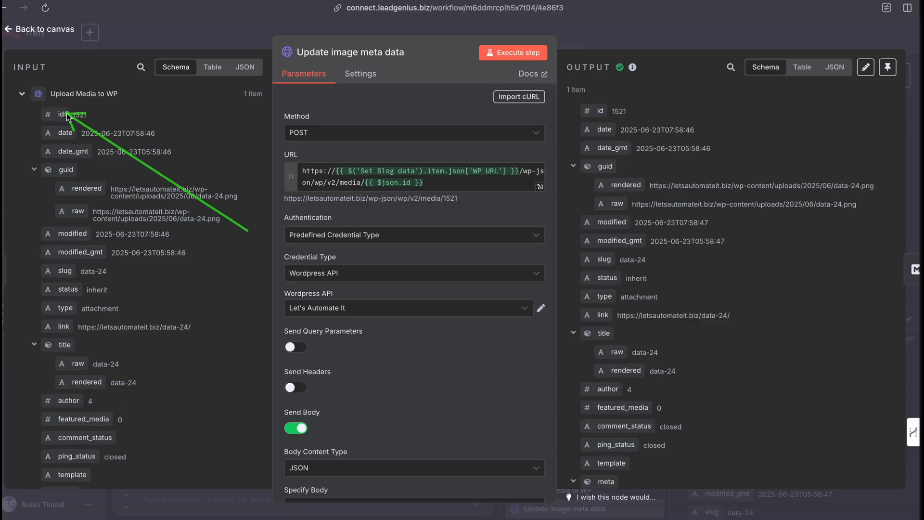
{"action": "mouse_move", "coordinate": [247, 231]}
{"action": "left_mouse_down"}
{"action": "mouse_move", "coordinate": [263, 173]}
{"action": "mouse_move", "coordinate": [294, 218]}
{"action": "mouse_move", "coordinate": [312, 198]}
{"action": "mouse_move", "coordinate": [313, 311]}
{"action": "left_mouse_up"}
Examine the title and slug body parameters and compare their expressions with the fields in the Set Blog data input
{"action": "scroll", "coordinate": [380, 339], "scroll_direction": "down", "scroll_amount": 2}
{"action": "scroll", "coordinate": [380, 339], "scroll_direction": "down", "scroll_amount": 6}
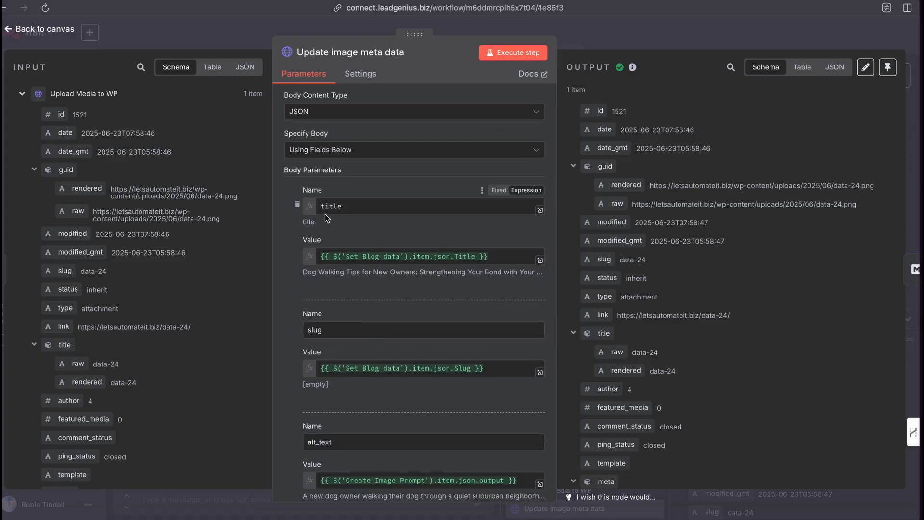
{"action": "mouse_move", "coordinate": [291, 257]}
{"action": "left_mouse_down"}
{"action": "mouse_move", "coordinate": [320, 208]}
{"action": "mouse_move", "coordinate": [322, 259]}
{"action": "mouse_move", "coordinate": [408, 257]}
{"action": "left_mouse_up"}
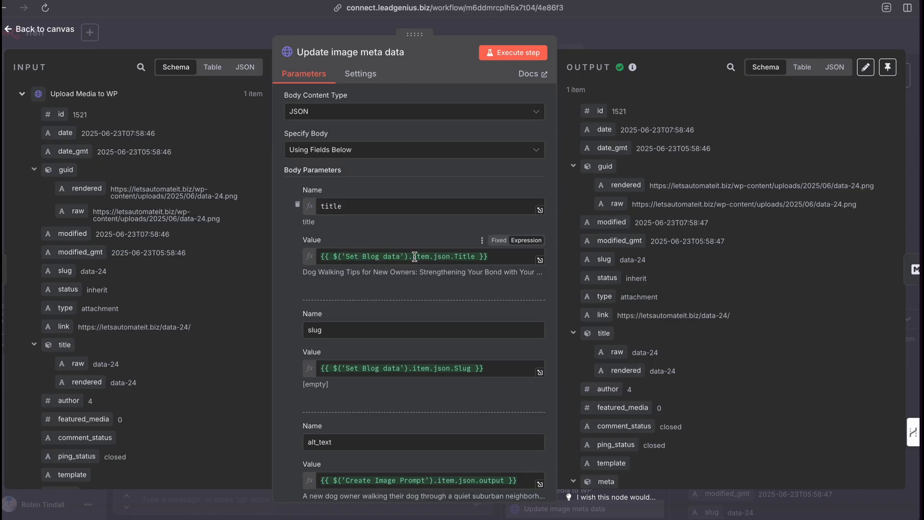
{"action": "left_click", "coordinate": [22, 95]}
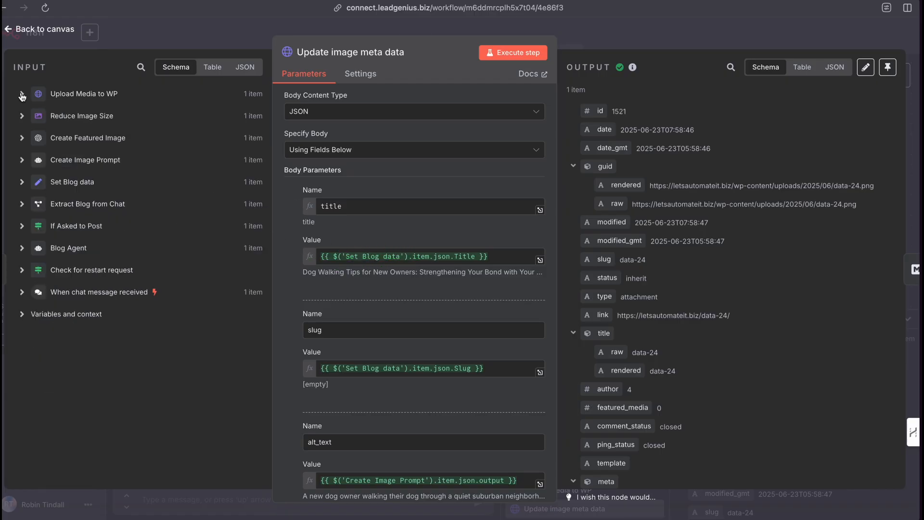
{"action": "left_click", "coordinate": [20, 183]}
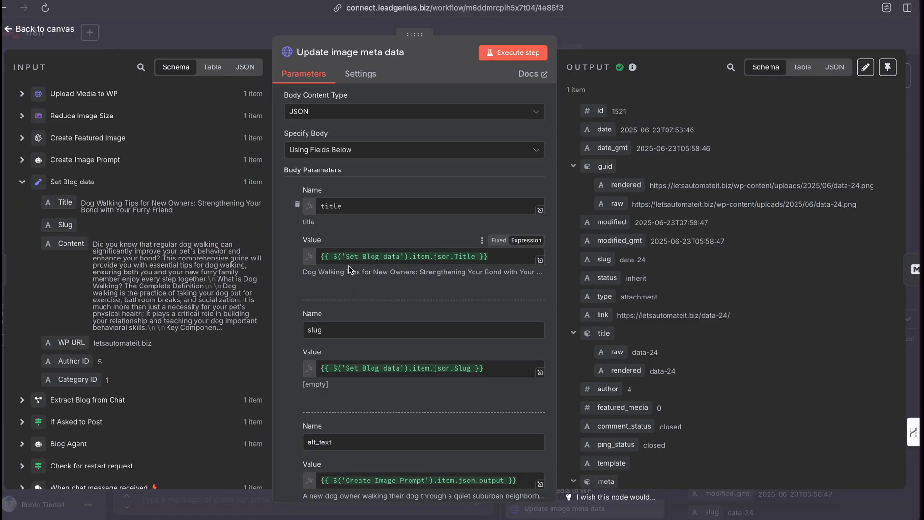
Check the alt_text body parameter and trace its expression to the output field of the Create Image Prompt input
{"action": "scroll", "coordinate": [386, 284], "scroll_direction": "down", "scroll_amount": 1}
{"action": "scroll", "coordinate": [386, 286], "scroll_direction": "down", "scroll_amount": 5}
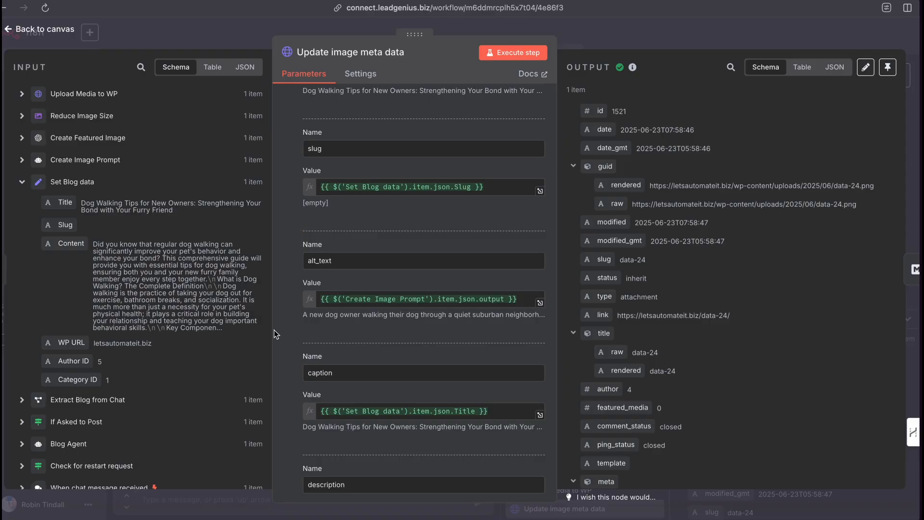
{"action": "scroll", "coordinate": [317, 349], "scroll_direction": "down", "scroll_amount": 3}
{"action": "scroll", "coordinate": [320, 235], "scroll_direction": "up", "scroll_amount": 2}
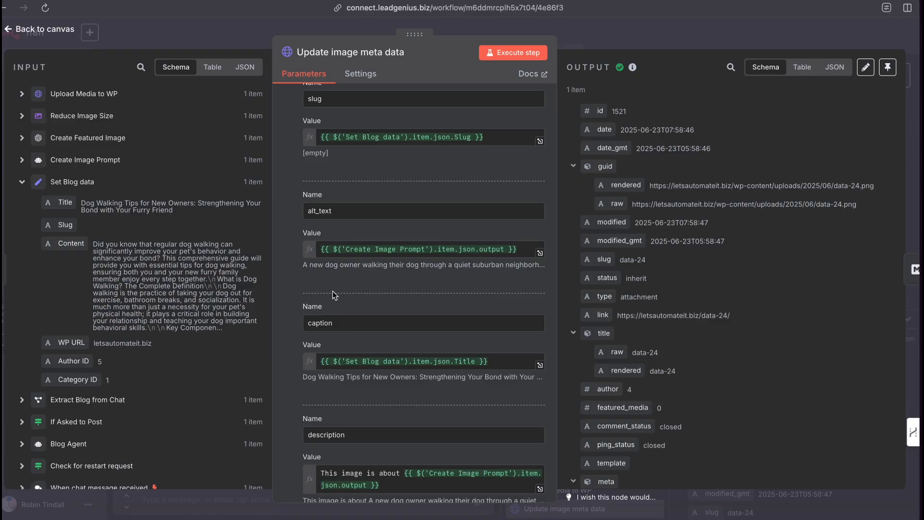
{"action": "left_click_drag", "start_coordinate": [277, 306], "coordinate": [313, 269]}
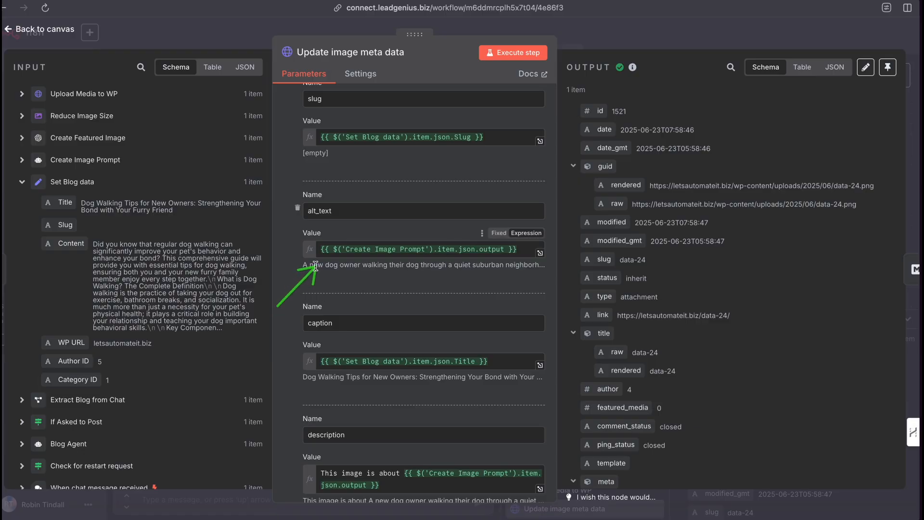
{"action": "left_click", "coordinate": [22, 161]}
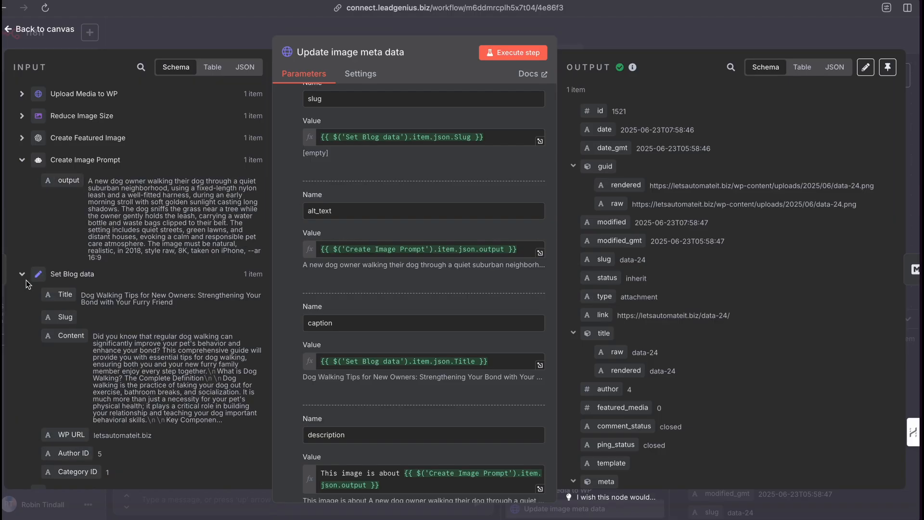
{"action": "mouse_move", "coordinate": [31, 237]}
{"action": "left_mouse_down"}
{"action": "mouse_move", "coordinate": [84, 225]}
{"action": "mouse_move", "coordinate": [113, 197]}
{"action": "mouse_move", "coordinate": [115, 250]}
{"action": "mouse_move", "coordinate": [112, 184]}
{"action": "left_mouse_up"}
Review the caption and description body parameters of the Update image meta data node and close it
{"action": "scroll", "coordinate": [308, 304], "scroll_direction": "down", "scroll_amount": 3}
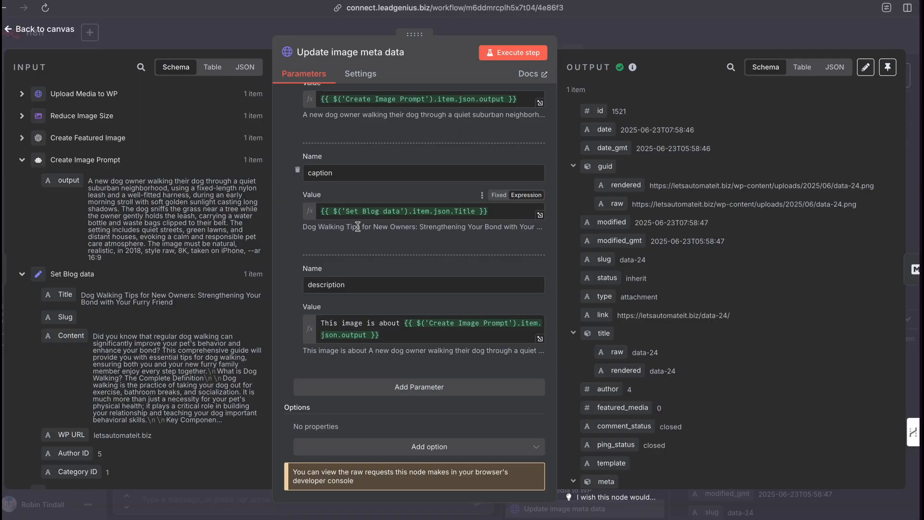
{"action": "scroll", "coordinate": [322, 303], "scroll_direction": "down", "scroll_amount": 1}
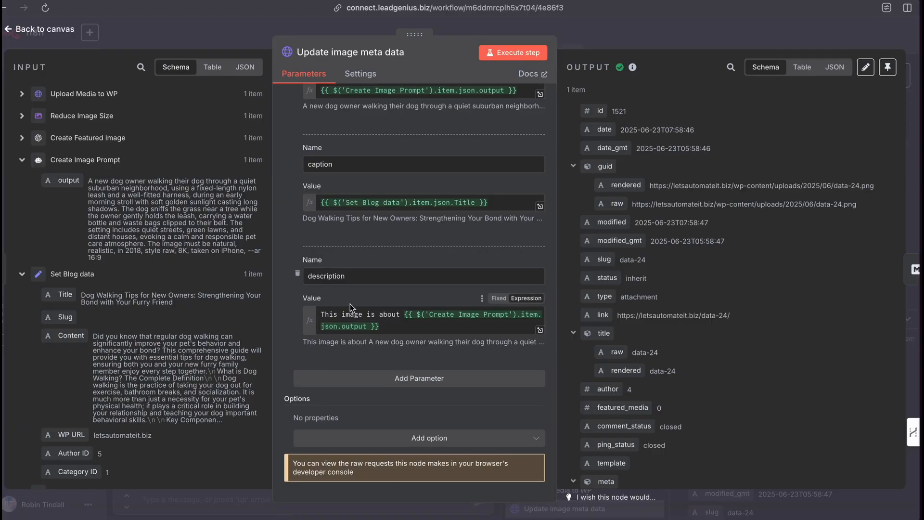
{"action": "scroll", "coordinate": [464, 213], "scroll_direction": "up", "scroll_amount": 3}
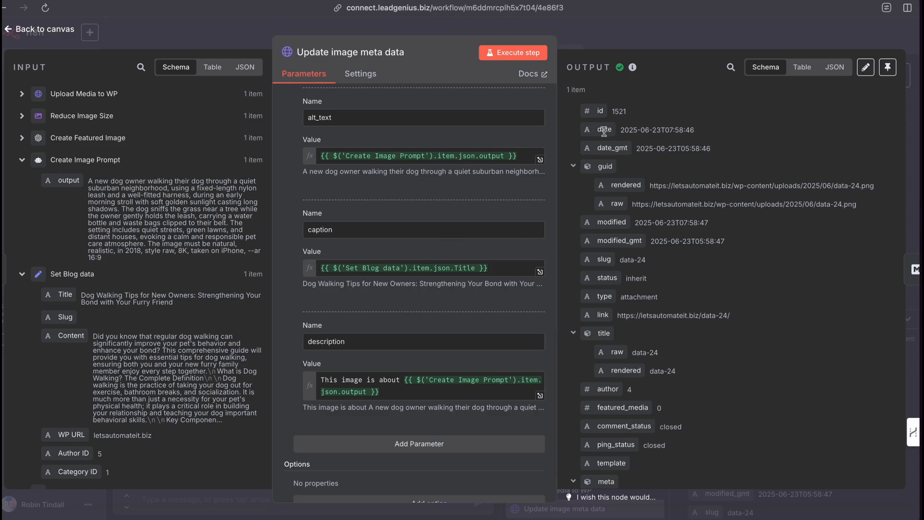
{"action": "left_click", "coordinate": [610, 36]}
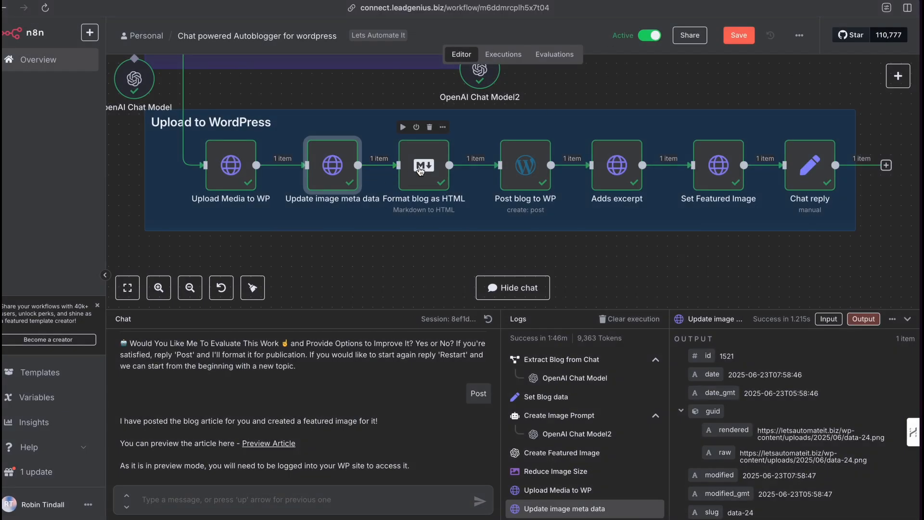
Inspect the Set Blog data node's output as a table, reading through its Content column, and close the node and collapse the chat and logs
{"action": "scroll", "coordinate": [420, 170], "scroll_direction": "up", "scroll_amount": 2}
{"action": "scroll", "coordinate": [420, 170], "scroll_direction": "up", "scroll_amount": 10}
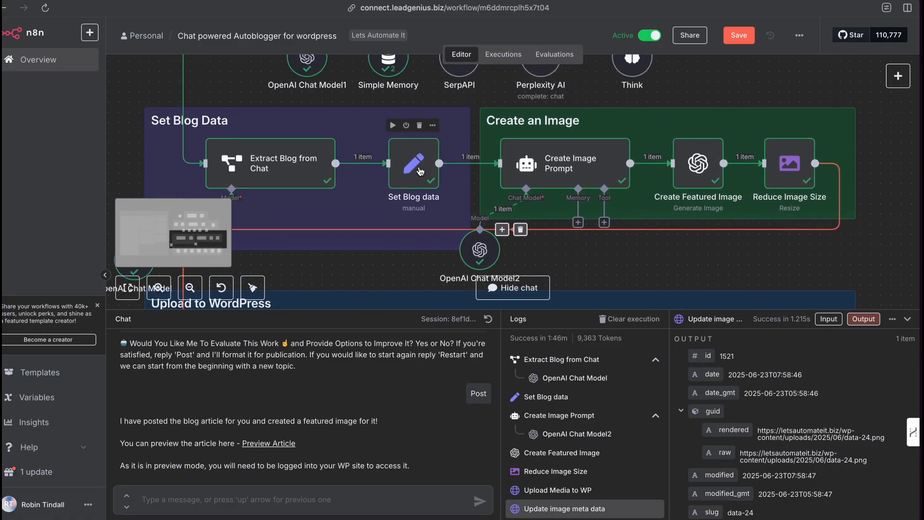
{"action": "scroll", "coordinate": [420, 168], "scroll_direction": "down", "scroll_amount": 10}
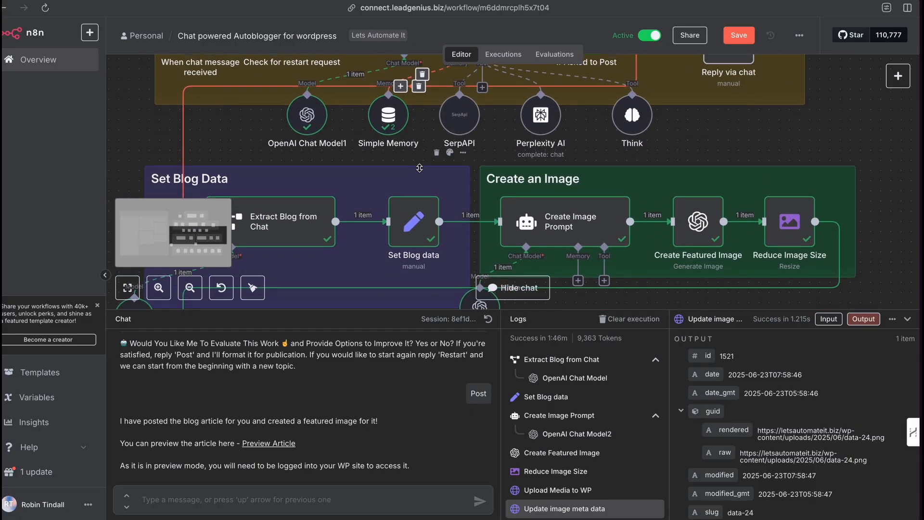
{"action": "scroll", "coordinate": [407, 166], "scroll_direction": "down", "scroll_amount": 2}
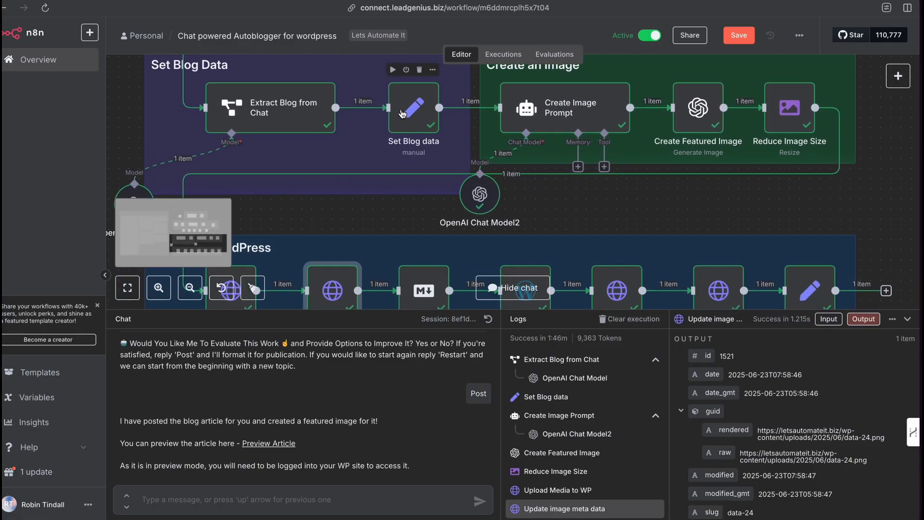
{"action": "double_click", "coordinate": [413, 114]}
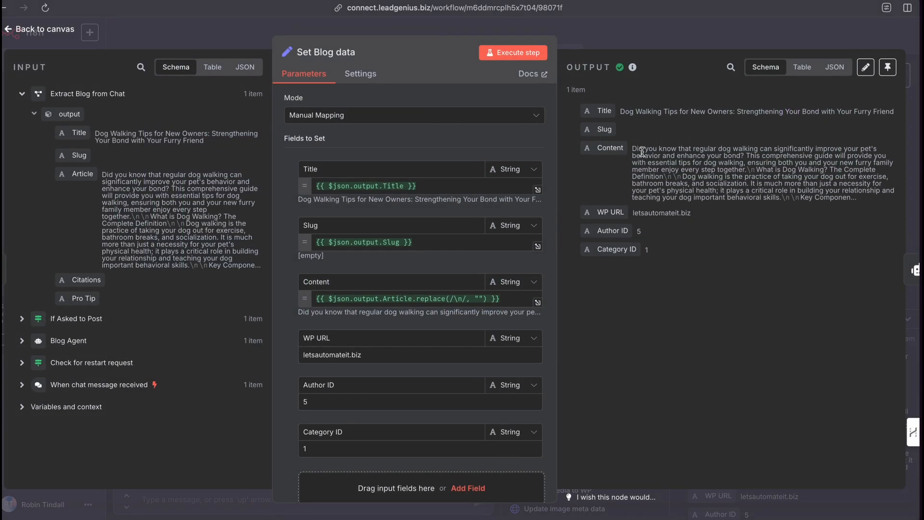
{"action": "left_click", "coordinate": [802, 66]}
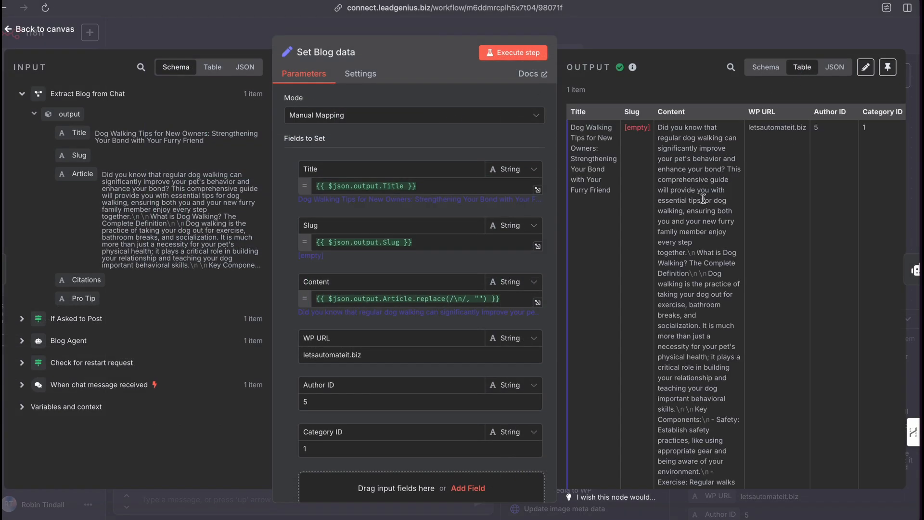
{"action": "scroll", "coordinate": [706, 243], "scroll_direction": "down", "scroll_amount": 6}
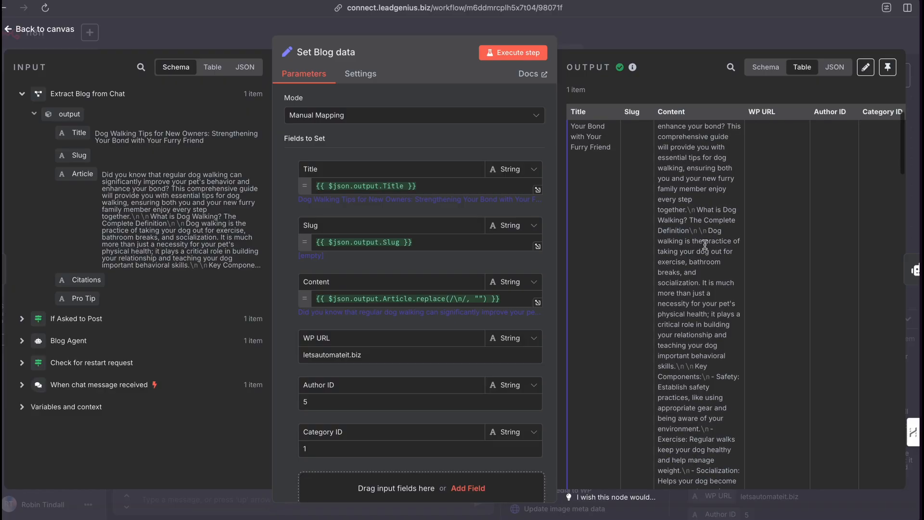
{"action": "scroll", "coordinate": [705, 244], "scroll_direction": "down", "scroll_amount": 6}
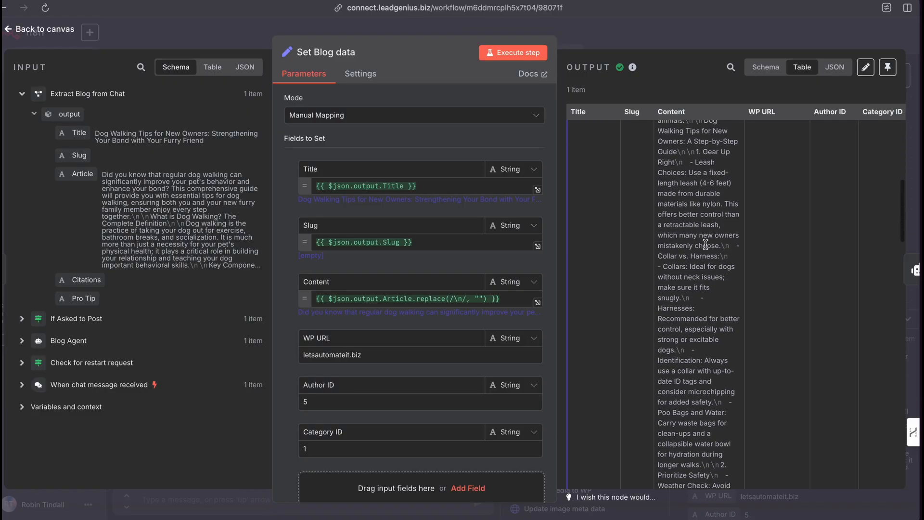
{"action": "scroll", "coordinate": [705, 245], "scroll_direction": "up", "scroll_amount": 8}
{"action": "scroll", "coordinate": [705, 245], "scroll_direction": "up", "scroll_amount": 3}
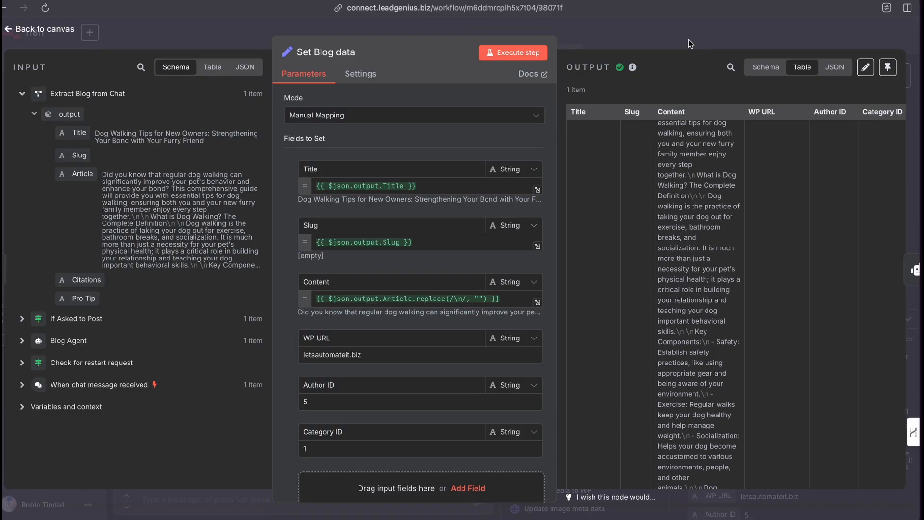
{"action": "key", "text": "Escape"}
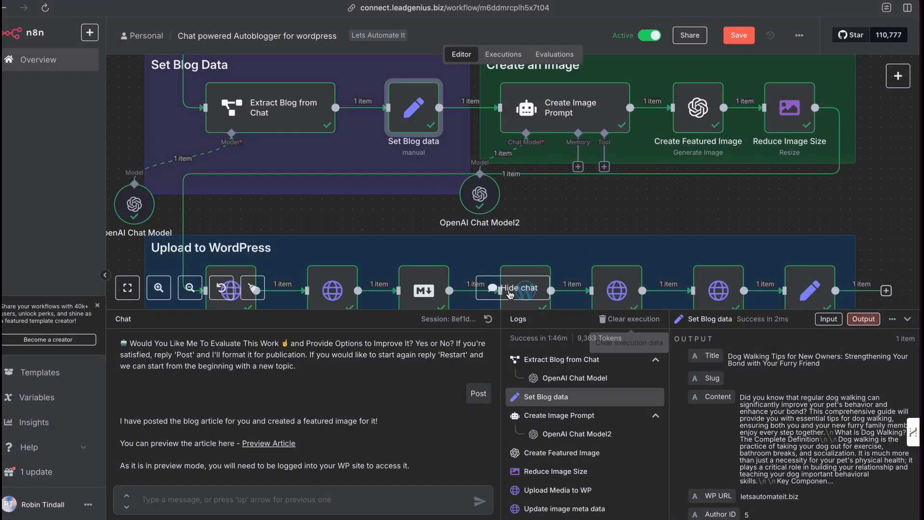
{"action": "left_click", "coordinate": [908, 319]}
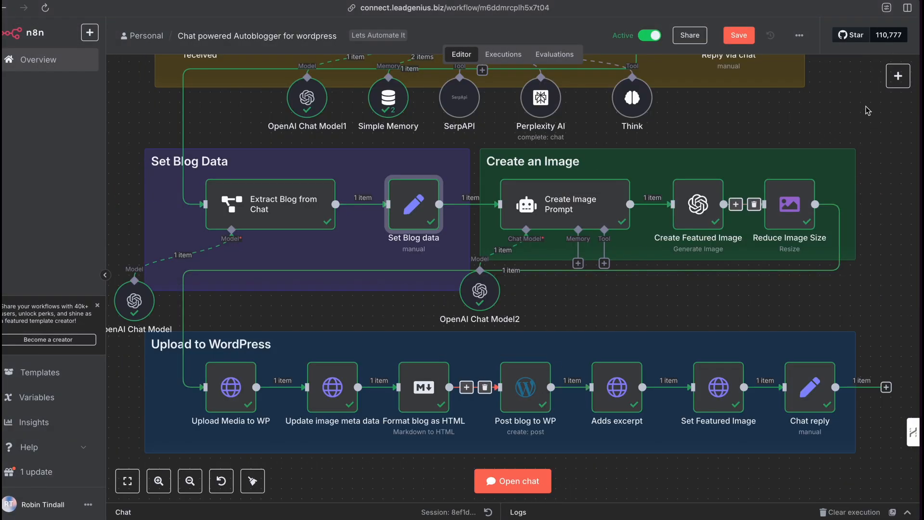
Search the node library for "mark" to locate the Markdown node, and close the library without adding anything
{"action": "left_click", "coordinate": [893, 78]}
{"action": "type", "text": "mark"}
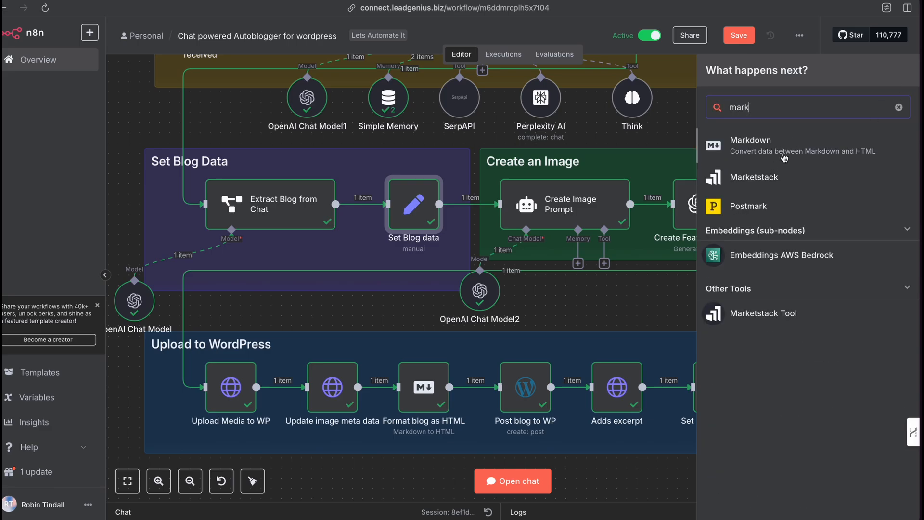
{"action": "left_click", "coordinate": [673, 133]}
Open the Format blog as HTML node and review its Mode options, leaving Markdown to HTML selected
{"action": "double_click", "coordinate": [431, 380]}
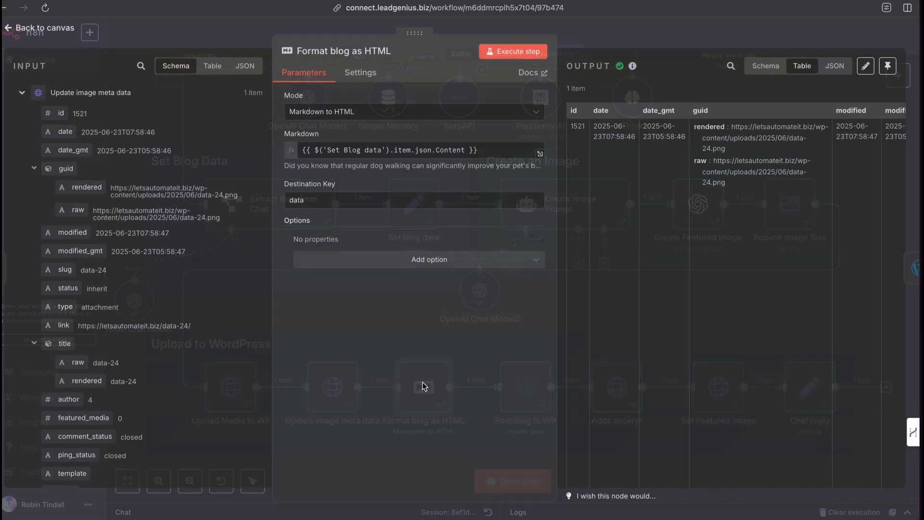
{"action": "left_click", "coordinate": [378, 110]}
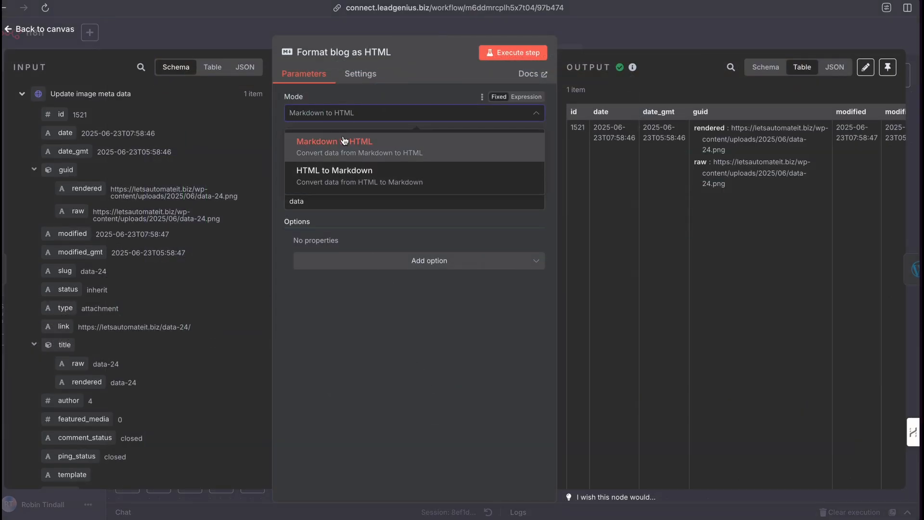
{"action": "left_click", "coordinate": [377, 91]}
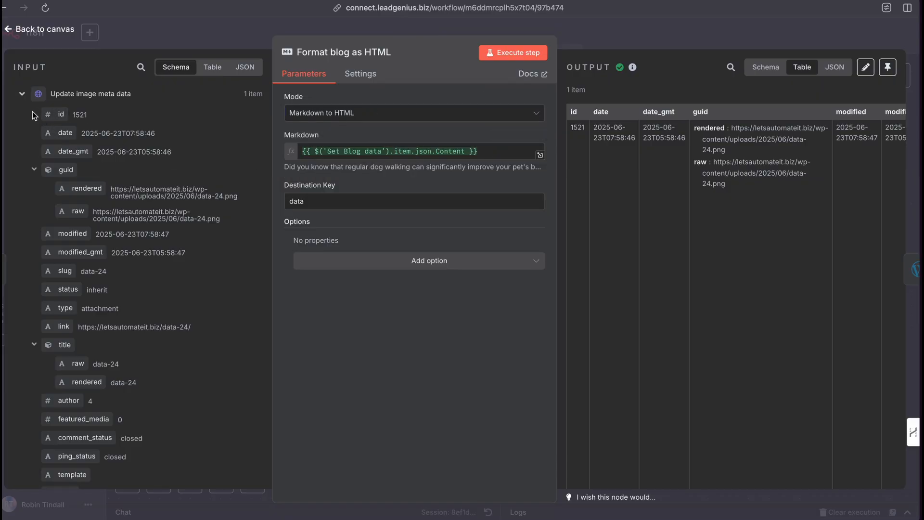
Trace the Markdown parameter's expression to the Content field of the Set Blog data input and check the Destination Key
{"action": "left_click", "coordinate": [20, 95]}
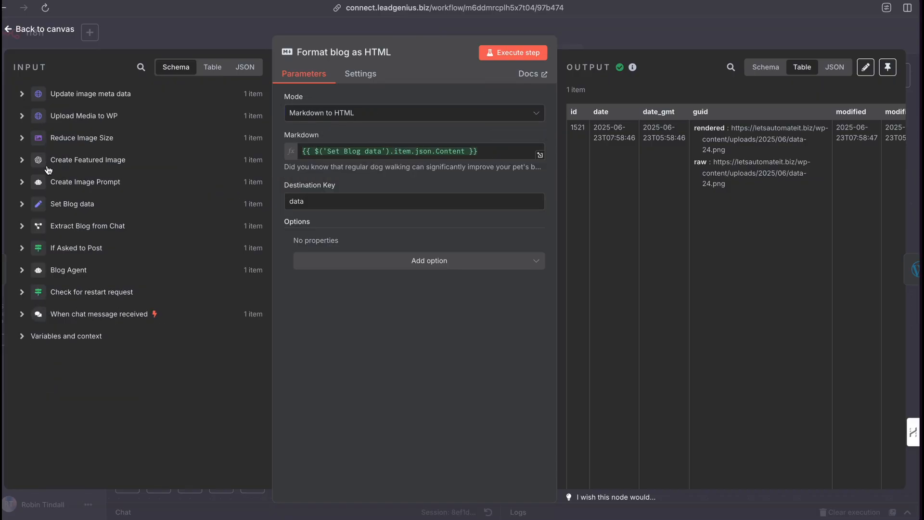
{"action": "left_click", "coordinate": [22, 204]}
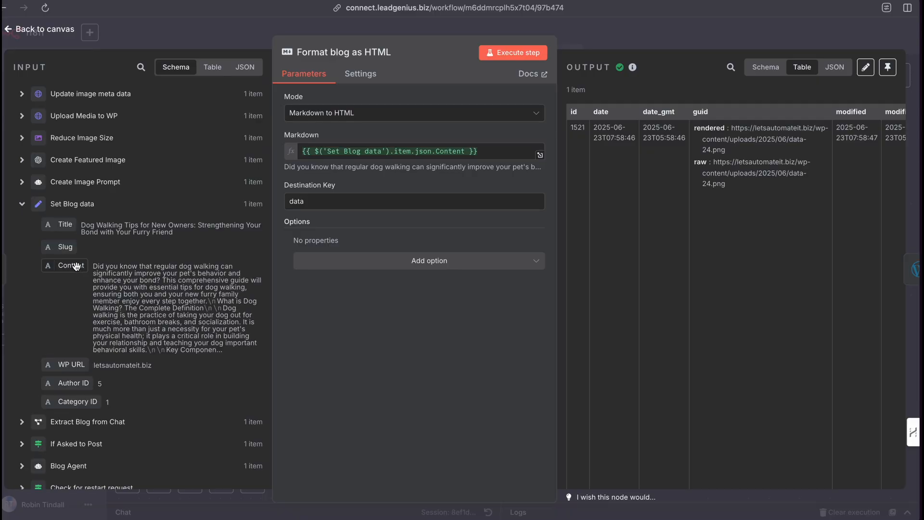
{"action": "mouse_move", "coordinate": [72, 265]}
{"action": "left_mouse_down"}
{"action": "mouse_move", "coordinate": [282, 190]}
{"action": "mouse_move", "coordinate": [314, 166]}
{"action": "mouse_move", "coordinate": [86, 265]}
{"action": "left_mouse_up"}
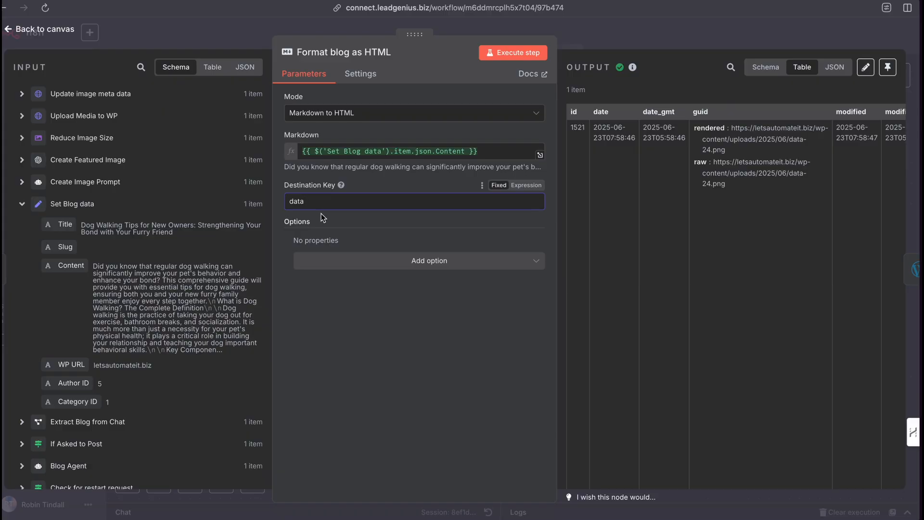
{"action": "left_click", "coordinate": [401, 331]}
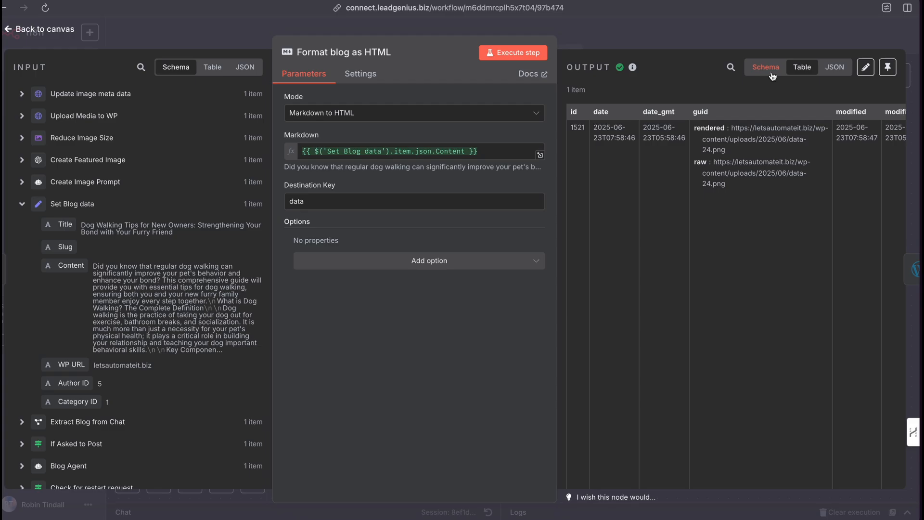
View the Format blog as HTML output as JSON and read through it to the data field
{"action": "left_click", "coordinate": [836, 74]}
{"action": "scroll", "coordinate": [680, 319], "scroll_direction": "down", "scroll_amount": 10}
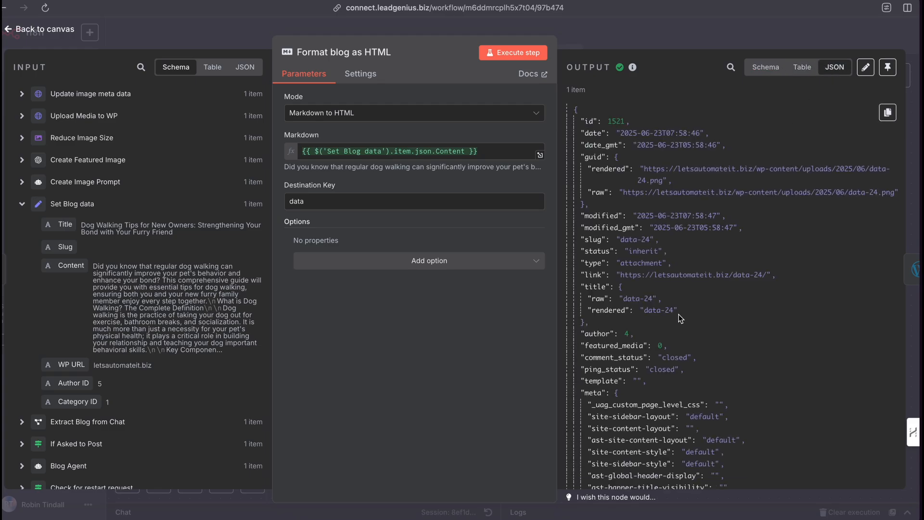
{"action": "scroll", "coordinate": [680, 318], "scroll_direction": "down", "scroll_amount": 15}
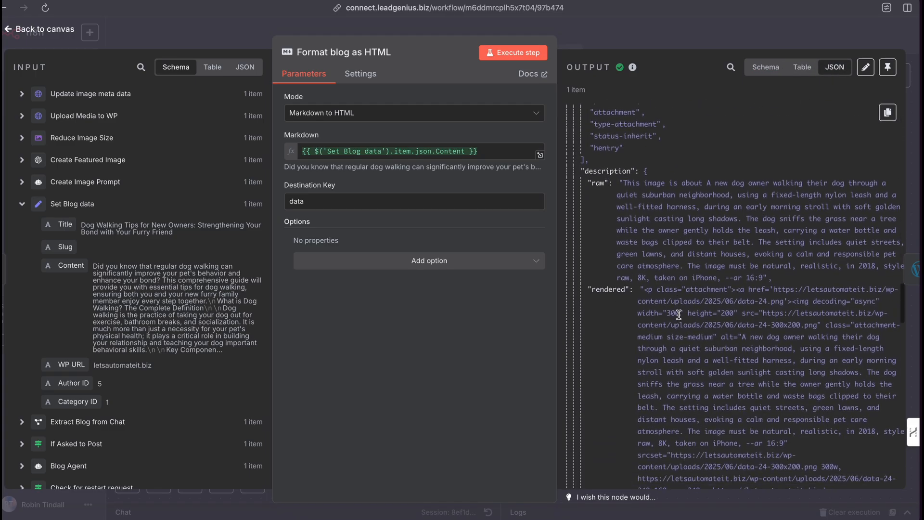
{"action": "scroll", "coordinate": [679, 315], "scroll_direction": "down", "scroll_amount": 10}
{"action": "scroll", "coordinate": [680, 318], "scroll_direction": "up", "scroll_amount": 12}
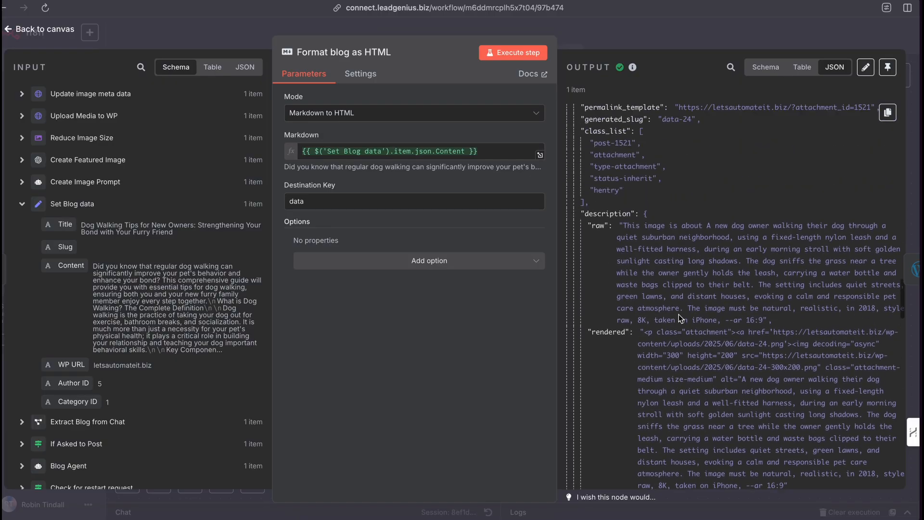
{"action": "scroll", "coordinate": [681, 319], "scroll_direction": "down", "scroll_amount": 10}
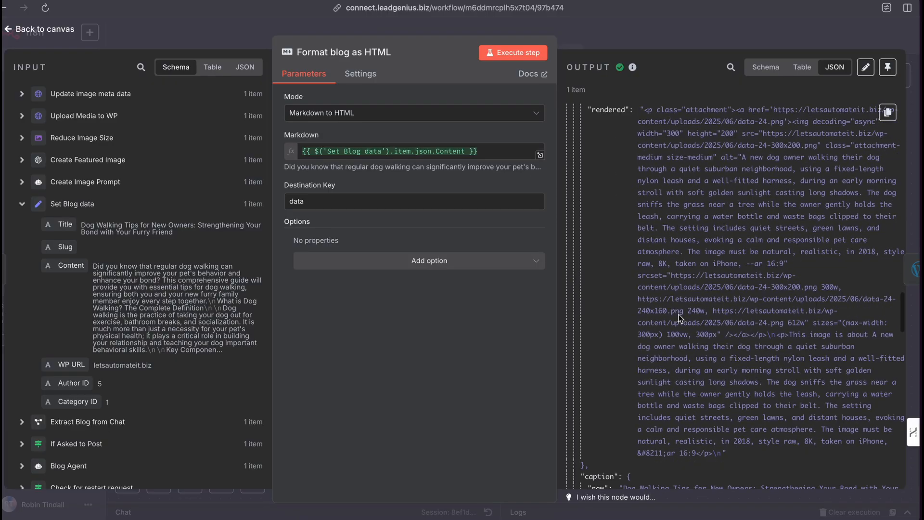
{"action": "scroll", "coordinate": [680, 318], "scroll_direction": "down", "scroll_amount": 10}
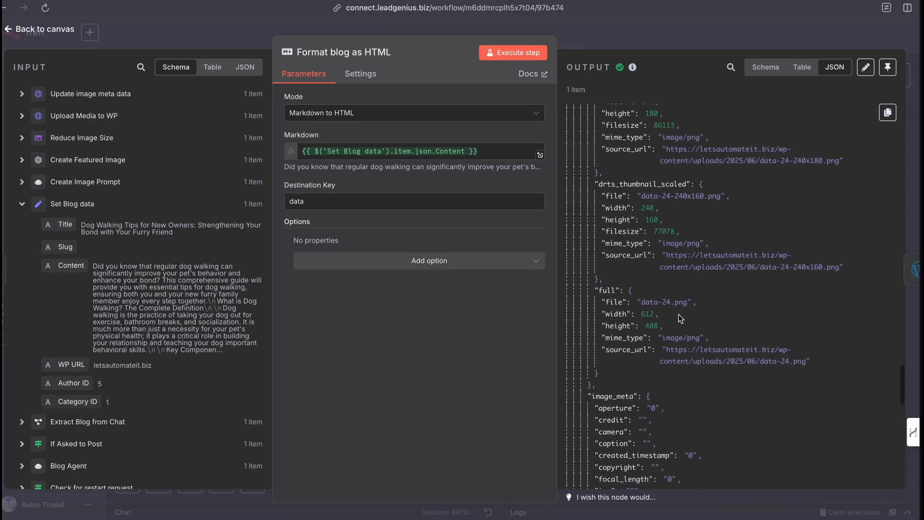
{"action": "scroll", "coordinate": [679, 314], "scroll_direction": "down", "scroll_amount": 10}
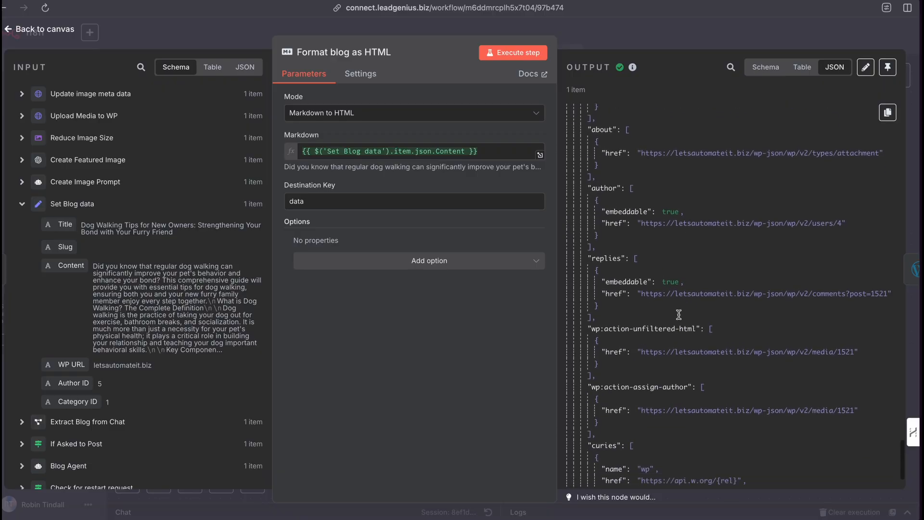
{"action": "scroll", "coordinate": [679, 314], "scroll_direction": "down", "scroll_amount": 3}
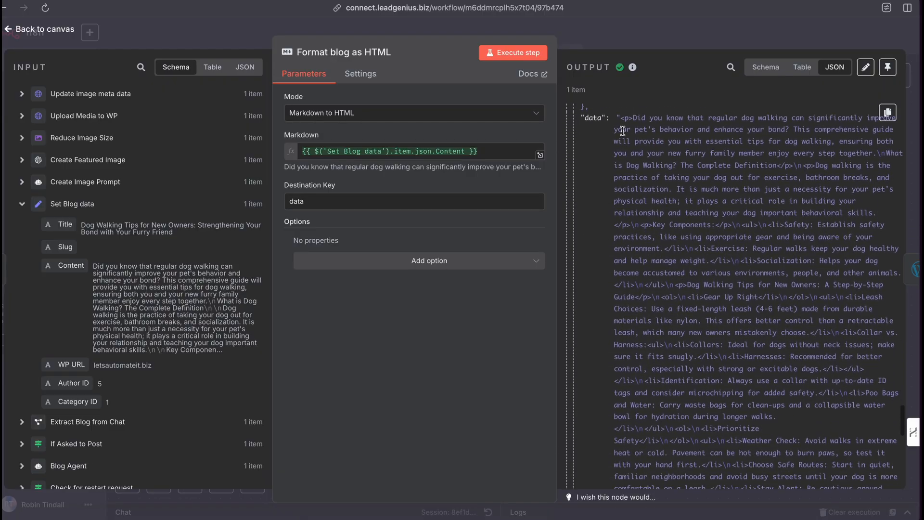
Inspect the HTML tags in the output's data field by highlighting its text, and close the Format blog as HTML node
{"action": "key", "text": "ctrl+a"}
{"action": "mouse_move", "coordinate": [617, 120]}
{"action": "left_mouse_down"}
{"action": "mouse_move", "coordinate": [652, 212]}
{"action": "mouse_move", "coordinate": [655, 334]}
{"action": "mouse_move", "coordinate": [663, 288]}
{"action": "left_mouse_up"}
{"action": "key", "text": "Escape"}
{"action": "left_click", "coordinate": [614, 30]}
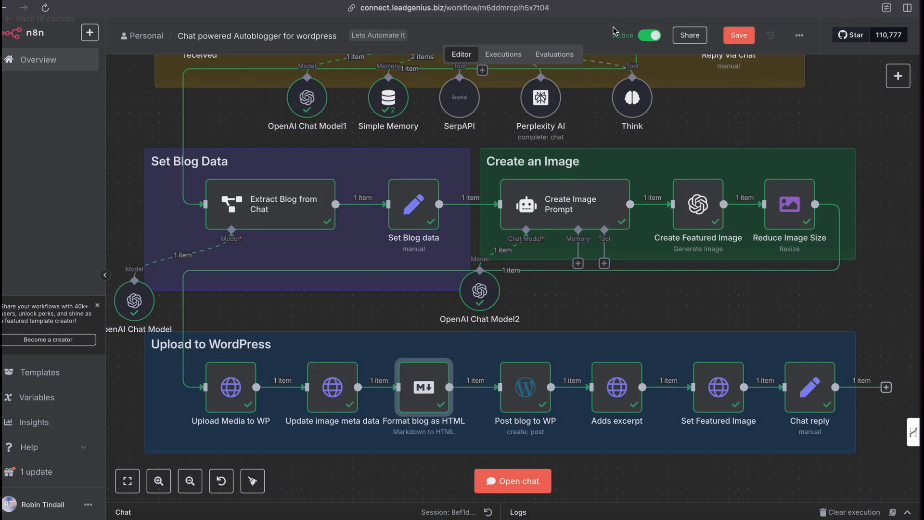
Open the Post blog to WP node and compare its title, author, content, slug, status and category parameters with the Set Blog data input
{"action": "scroll", "coordinate": [413, 410], "scroll_direction": "right", "scroll_amount": 6}
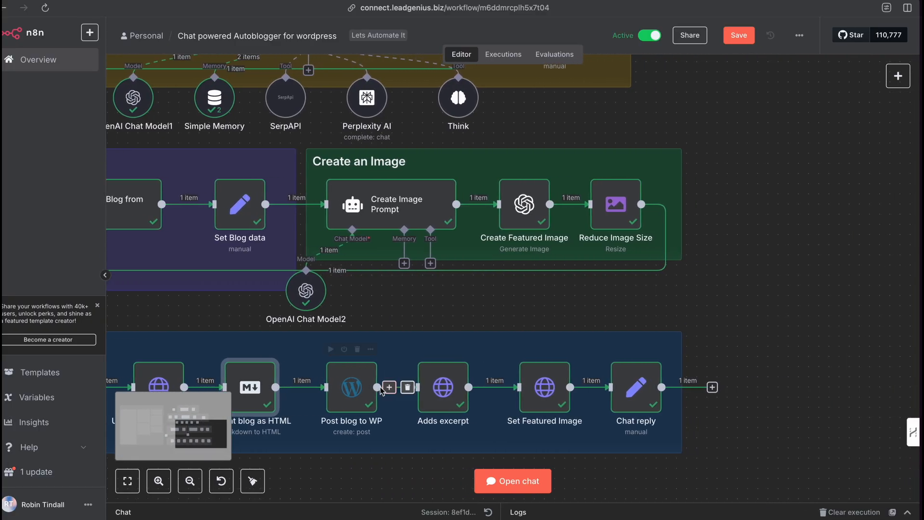
{"action": "scroll", "coordinate": [417, 374], "scroll_direction": "down", "scroll_amount": 4}
{"action": "scroll", "coordinate": [417, 375], "scroll_direction": "left", "scroll_amount": 2}
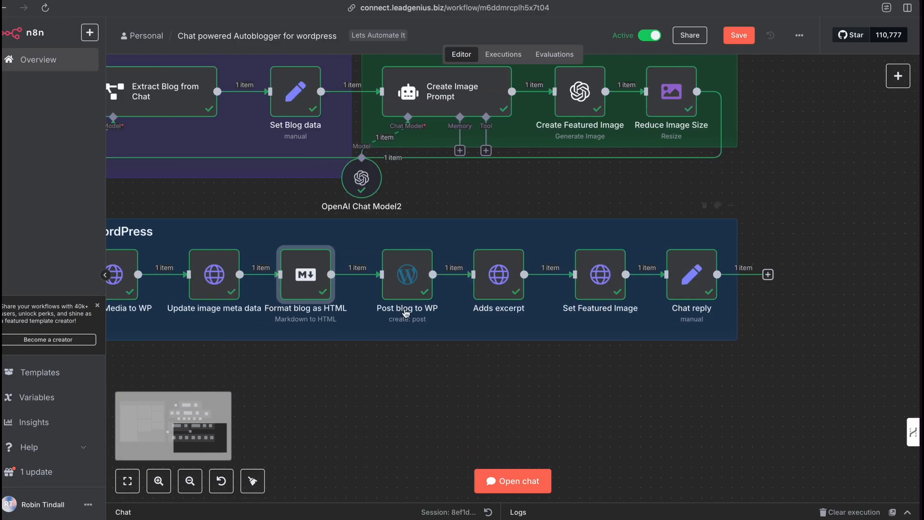
{"action": "scroll", "coordinate": [396, 284], "scroll_direction": "down", "scroll_amount": 1}
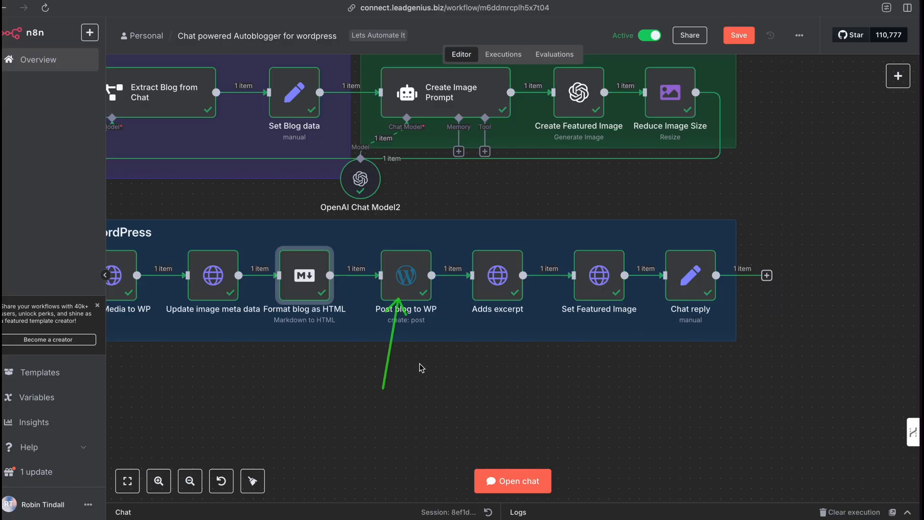
{"action": "double_click", "coordinate": [407, 281]}
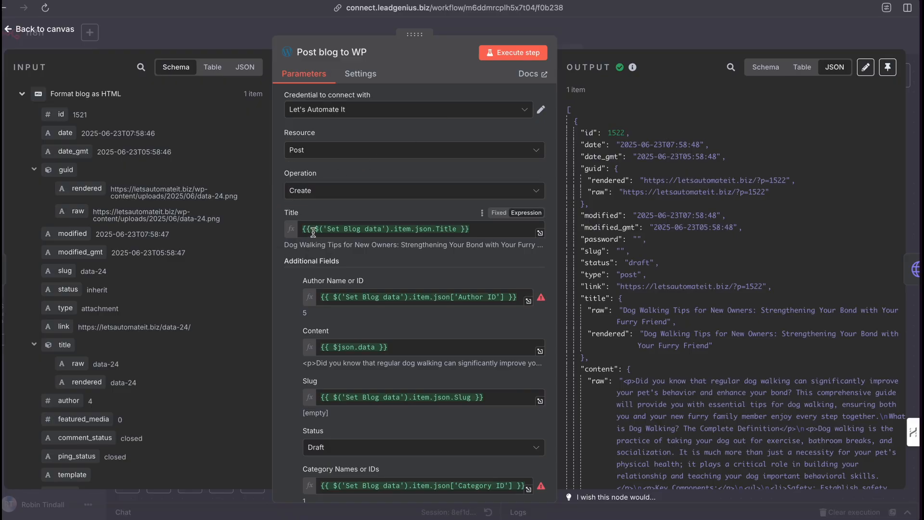
{"action": "left_click", "coordinate": [22, 95]}
{"action": "left_click", "coordinate": [22, 226]}
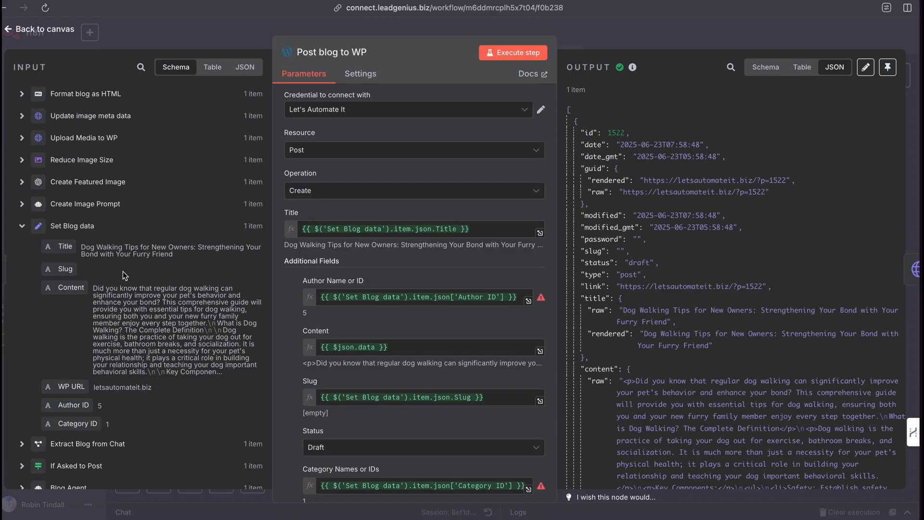
{"action": "scroll", "coordinate": [370, 286], "scroll_direction": "down", "scroll_amount": 1}
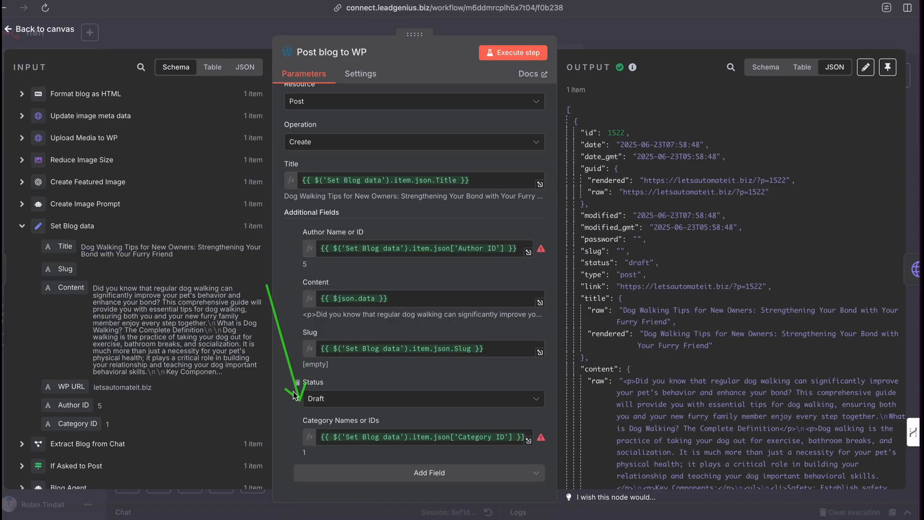
{"action": "scroll", "coordinate": [374, 322], "scroll_direction": "up", "scroll_amount": 1}
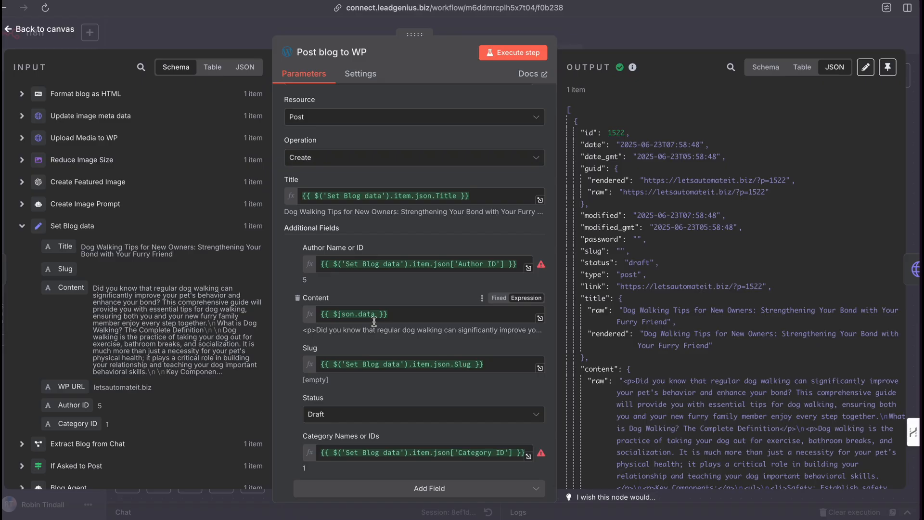
{"action": "scroll", "coordinate": [374, 322], "scroll_direction": "down", "scroll_amount": 1}
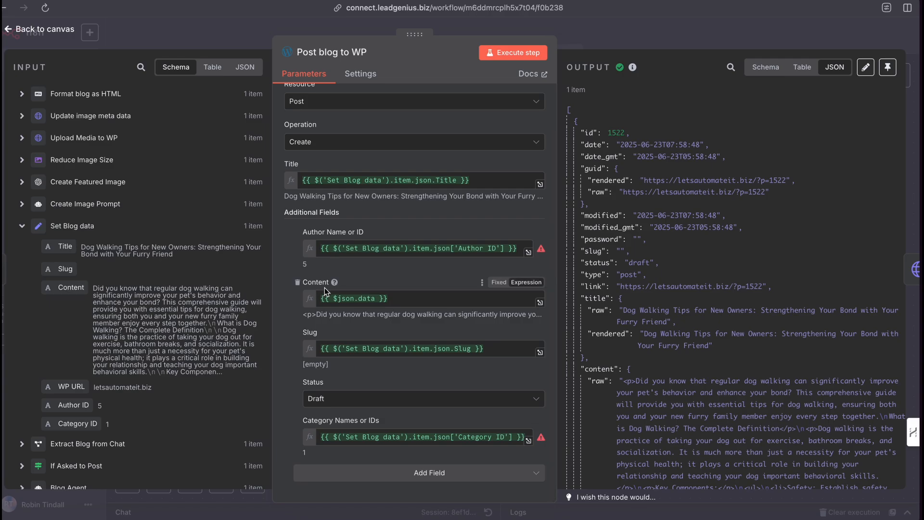
Trace the Content parameter's {{ $json.data }} expression to the data field of the Format blog as HTML input and preview its result
{"action": "left_click", "coordinate": [72, 97]}
{"action": "scroll", "coordinate": [87, 241], "scroll_direction": "down", "scroll_amount": 5}
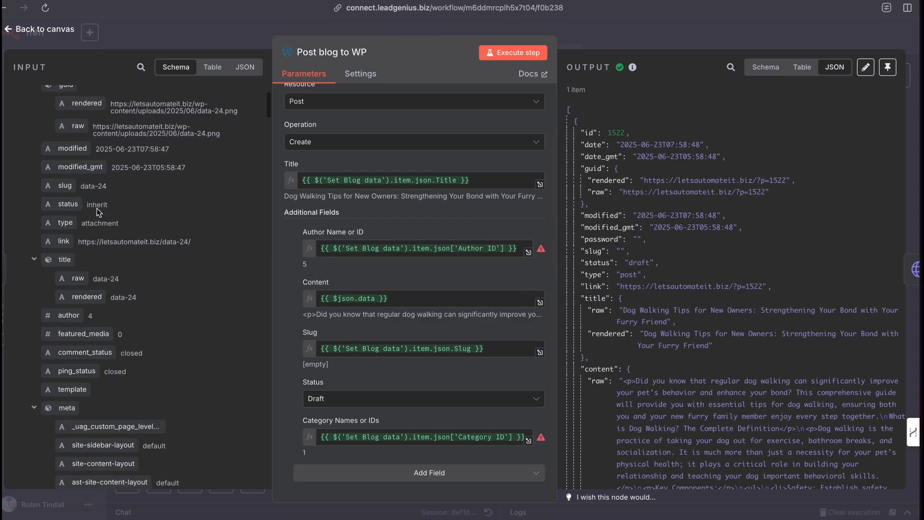
{"action": "scroll", "coordinate": [94, 193], "scroll_direction": "up", "scroll_amount": 5}
{"action": "scroll", "coordinate": [123, 231], "scroll_direction": "down", "scroll_amount": 20}
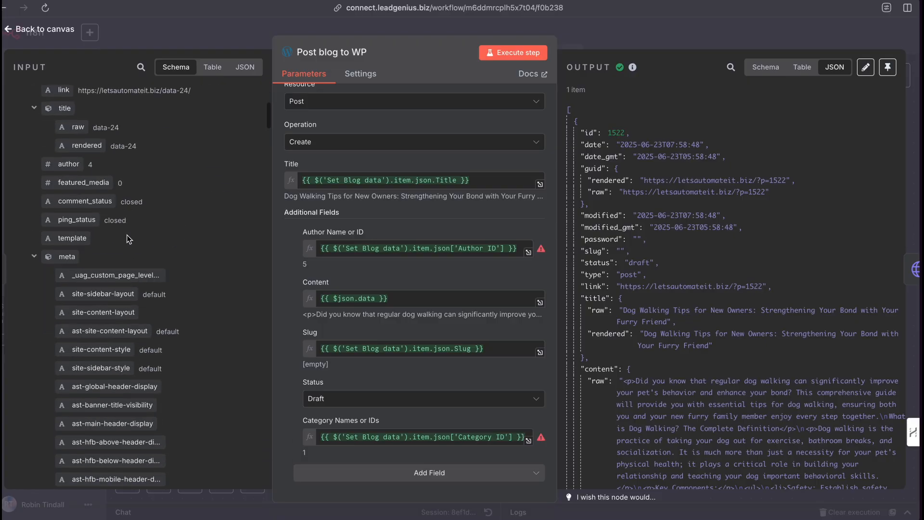
{"action": "scroll", "coordinate": [125, 236], "scroll_direction": "down", "scroll_amount": 20}
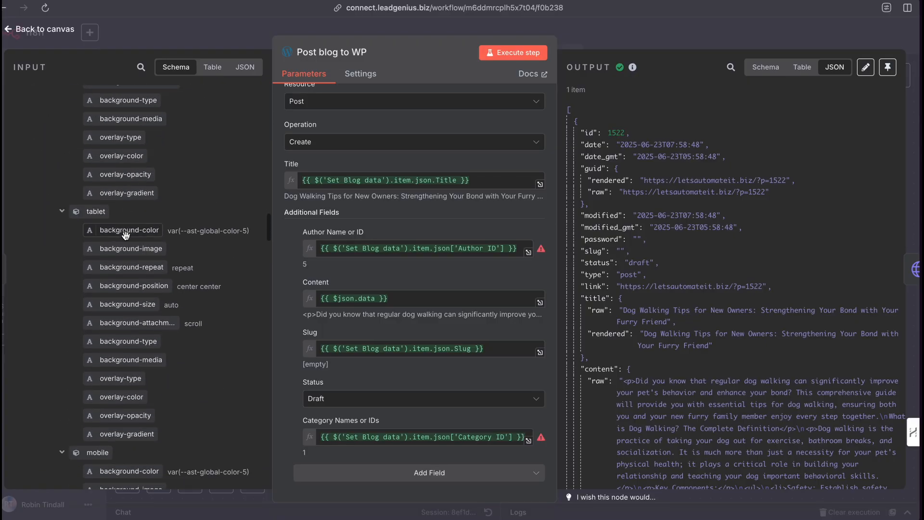
{"action": "scroll", "coordinate": [126, 235], "scroll_direction": "down", "scroll_amount": 20}
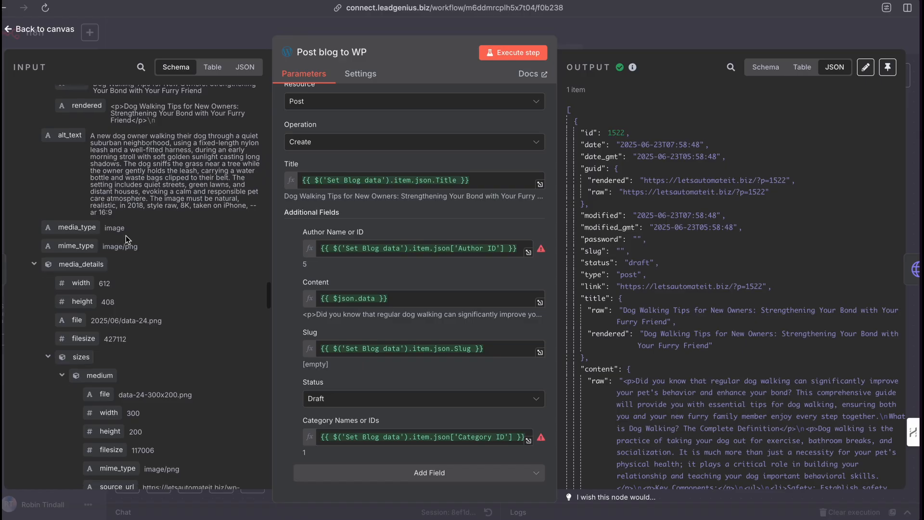
{"action": "scroll", "coordinate": [127, 237], "scroll_direction": "down", "scroll_amount": 20}
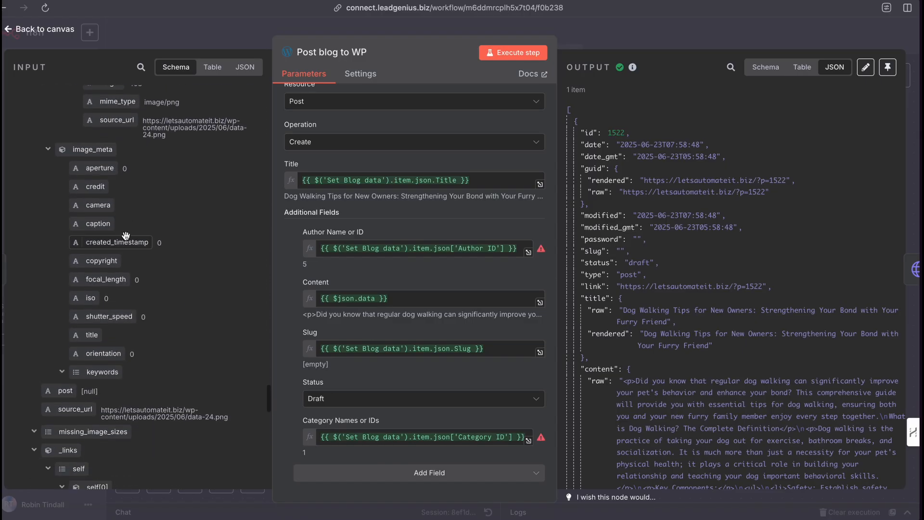
{"action": "scroll", "coordinate": [125, 235], "scroll_direction": "down", "scroll_amount": 5}
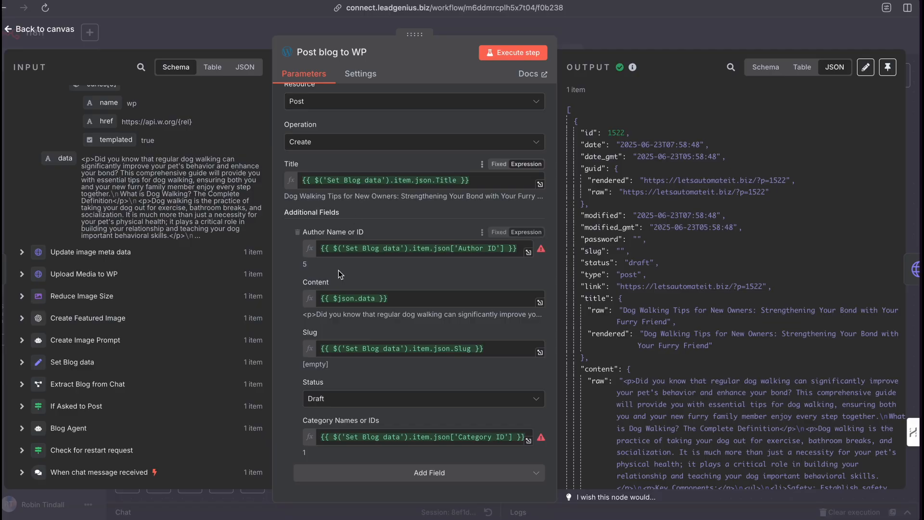
{"action": "left_click", "coordinate": [395, 299]}
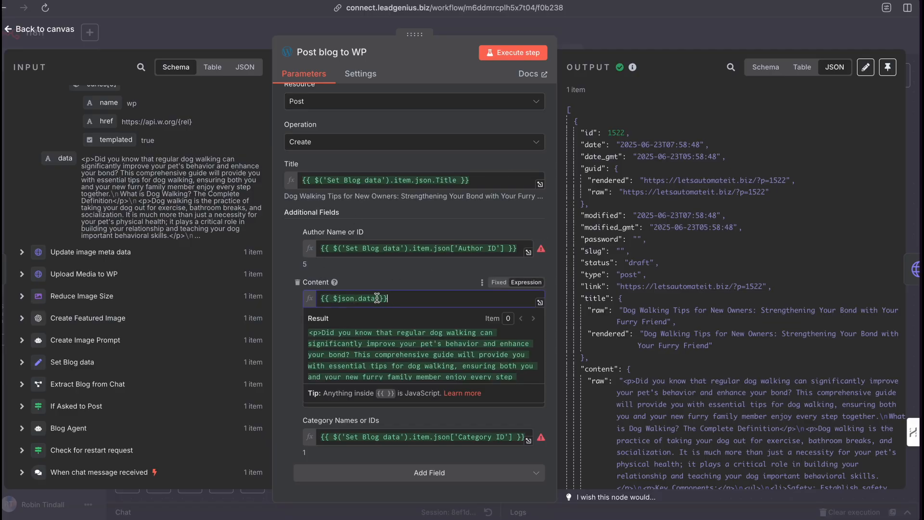
{"action": "left_click", "coordinate": [287, 301]}
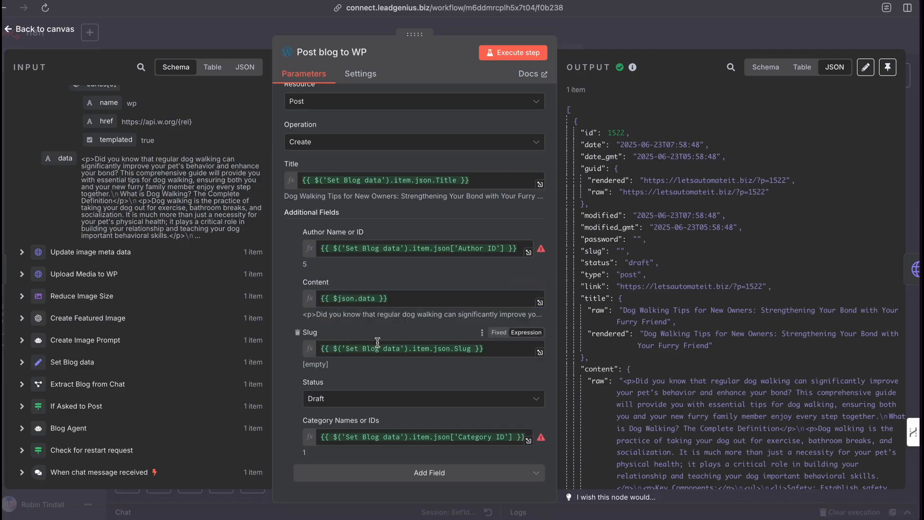
Review the Status options, leaving Draft selected, and check the category expression against the Set Blog data input
{"action": "left_click", "coordinate": [339, 399]}
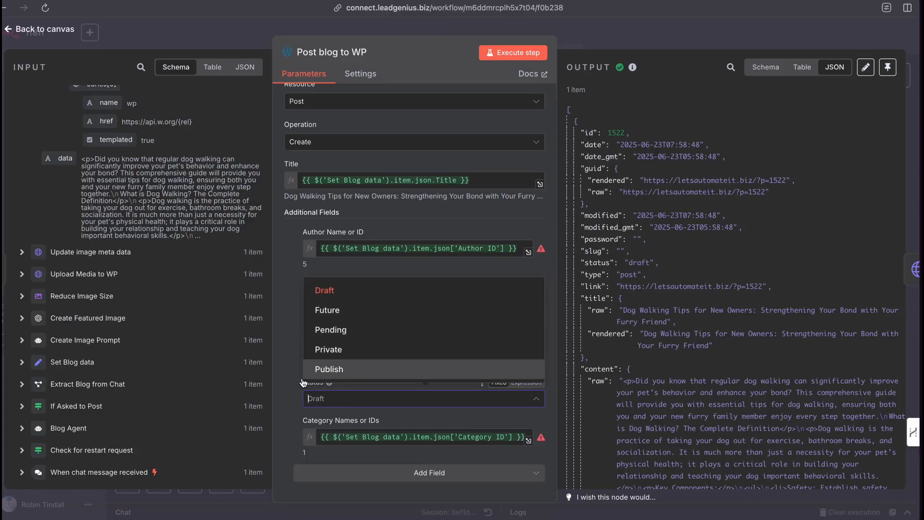
{"action": "left_click", "coordinate": [284, 400]}
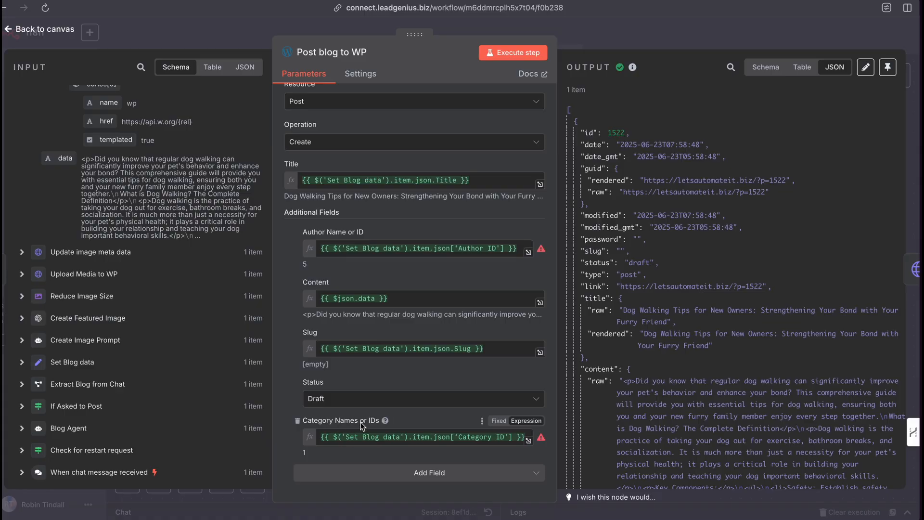
{"action": "left_click", "coordinate": [77, 367]}
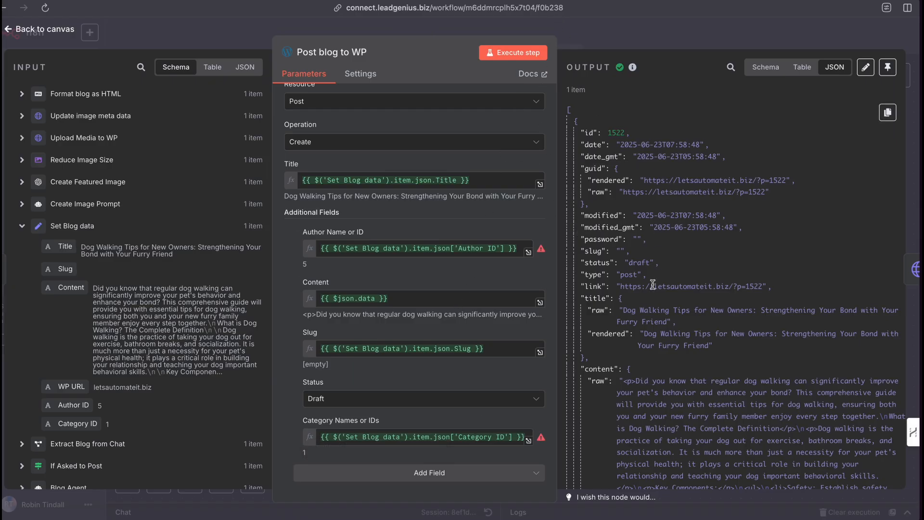
Close the Post blog to WP node, then check the Adds excerpt node's URL, credentials and excerpt body parameter, and close it
{"action": "left_click", "coordinate": [604, 42]}
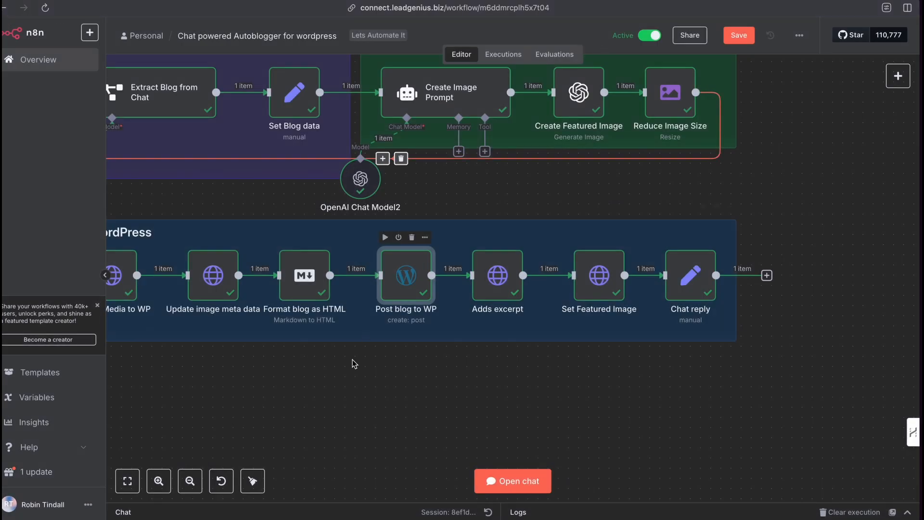
{"action": "left_click_drag", "start_coordinate": [328, 399], "coordinate": [222, 311]}
{"action": "mouse_move", "coordinate": [328, 398]}
{"action": "left_mouse_down"}
{"action": "mouse_move", "coordinate": [396, 308]}
{"action": "mouse_move", "coordinate": [410, 267]}
{"action": "mouse_move", "coordinate": [192, 269]}
{"action": "mouse_move", "coordinate": [391, 265]}
{"action": "mouse_move", "coordinate": [368, 280]}
{"action": "left_mouse_up"}
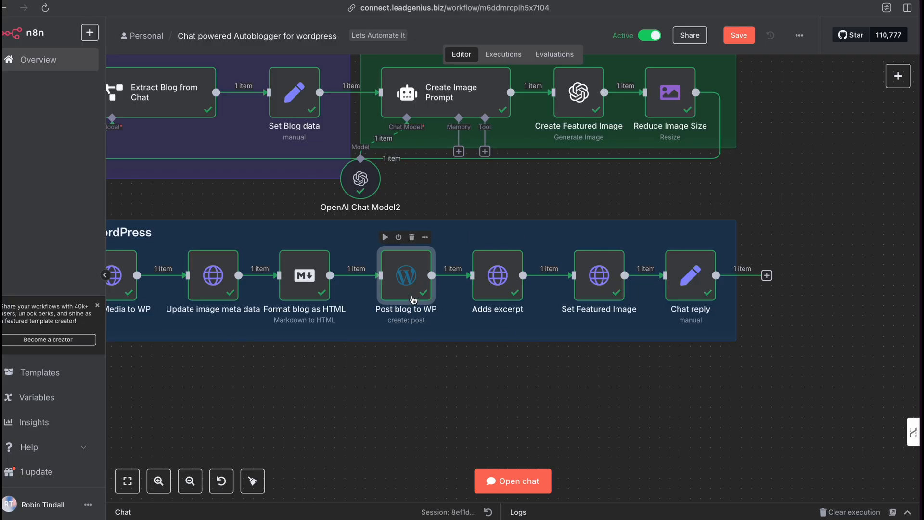
{"action": "double_click", "coordinate": [495, 283]}
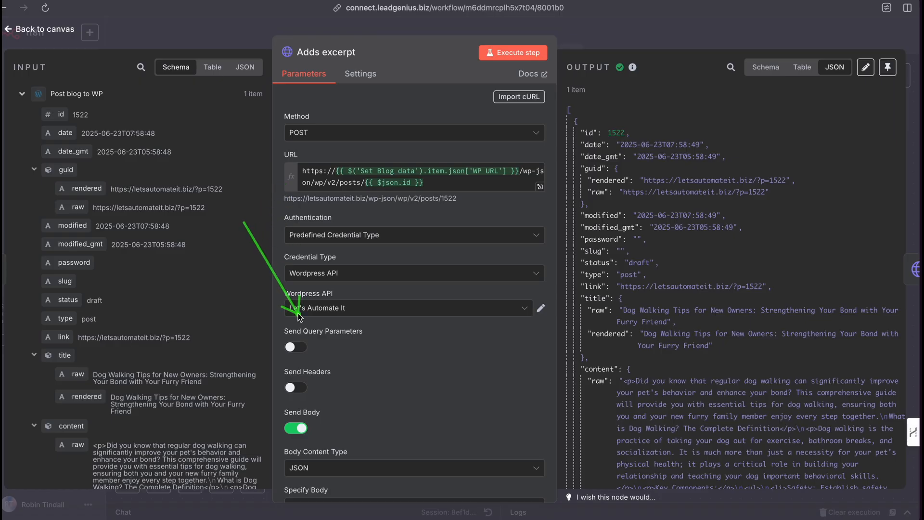
{"action": "scroll", "coordinate": [451, 350], "scroll_direction": "down", "scroll_amount": 5}
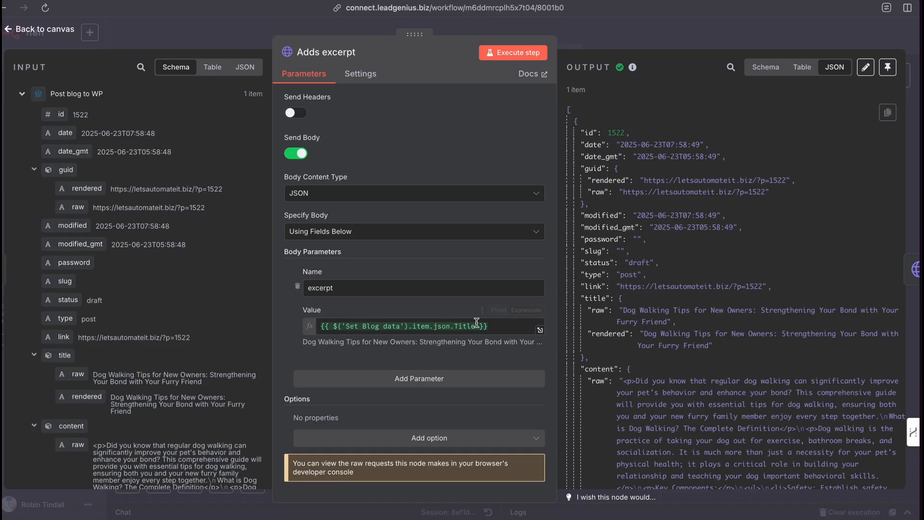
{"action": "left_click", "coordinate": [623, 26]}
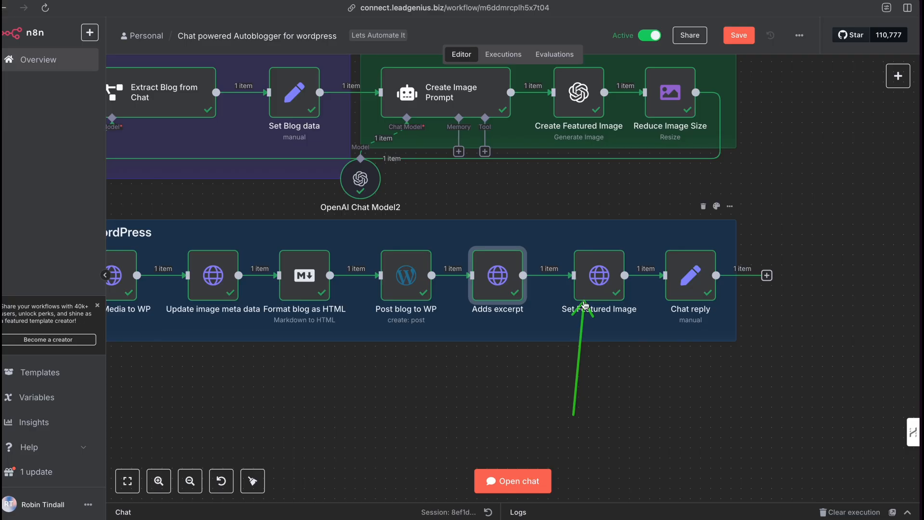
Open the Set Featured Image node and trace the post ID in its URL expression to the Post blog to WP input
{"action": "double_click", "coordinate": [599, 277]}
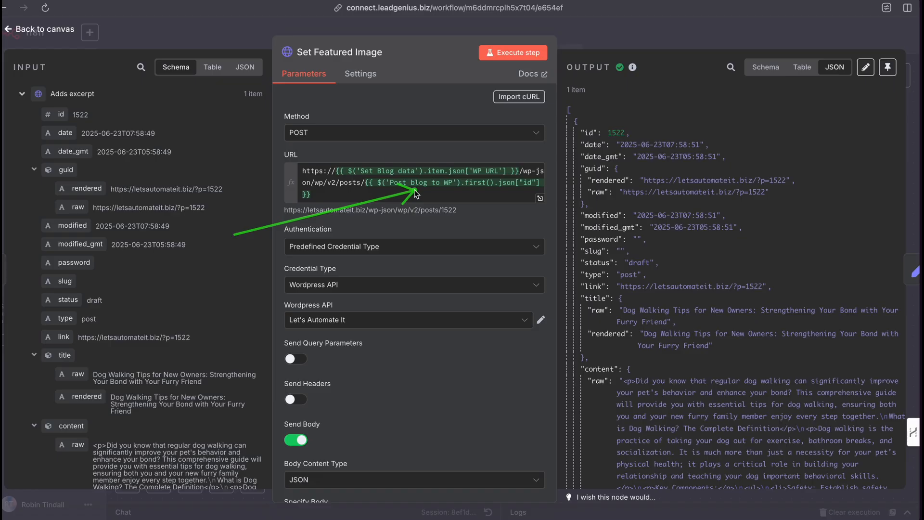
{"action": "left_click", "coordinate": [22, 96]}
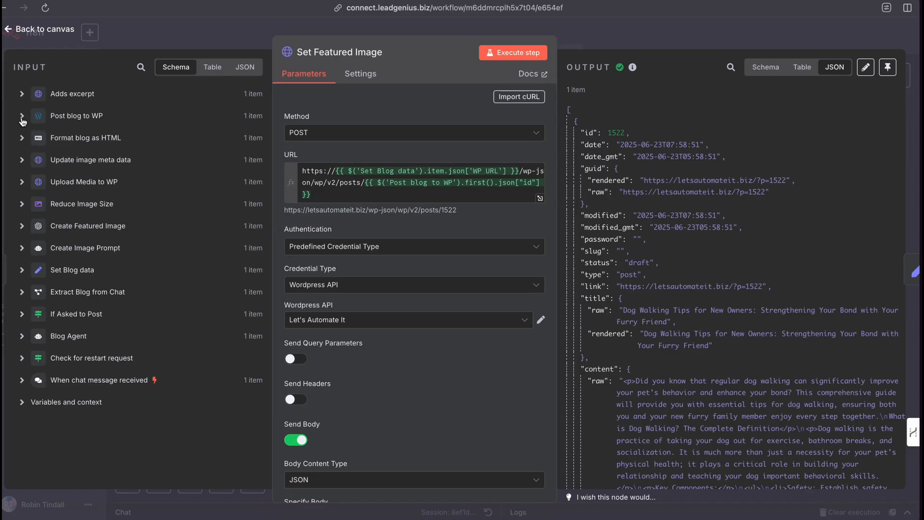
{"action": "left_click", "coordinate": [21, 119]}
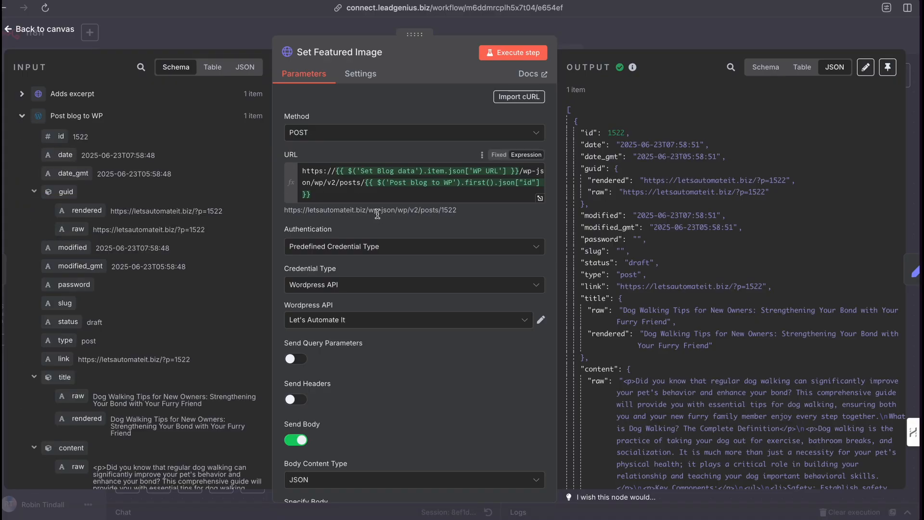
{"action": "left_click_drag", "start_coordinate": [169, 199], "coordinate": [81, 147]}
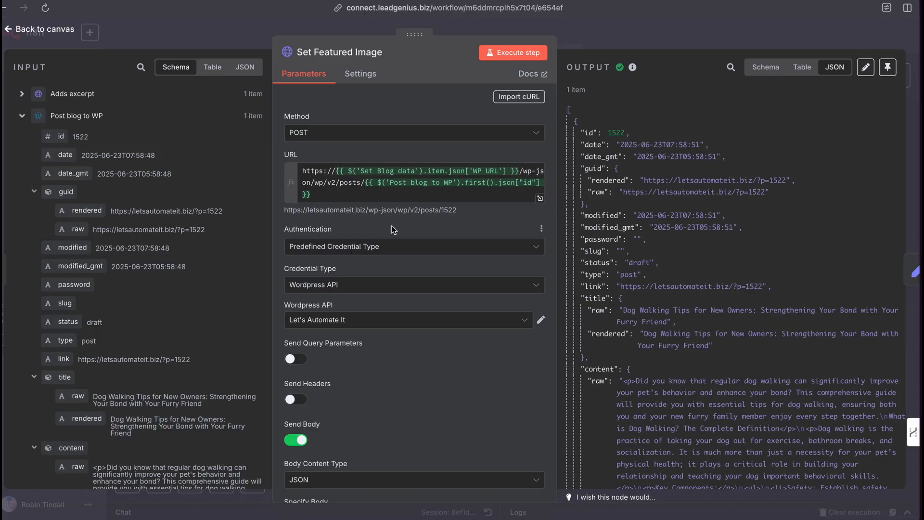
Compare the featured_media body parameter with the Upload Media to WP input's id, recheck the request URL, and close the Set Featured Image node
{"action": "scroll", "coordinate": [392, 226], "scroll_direction": "down", "scroll_amount": 5}
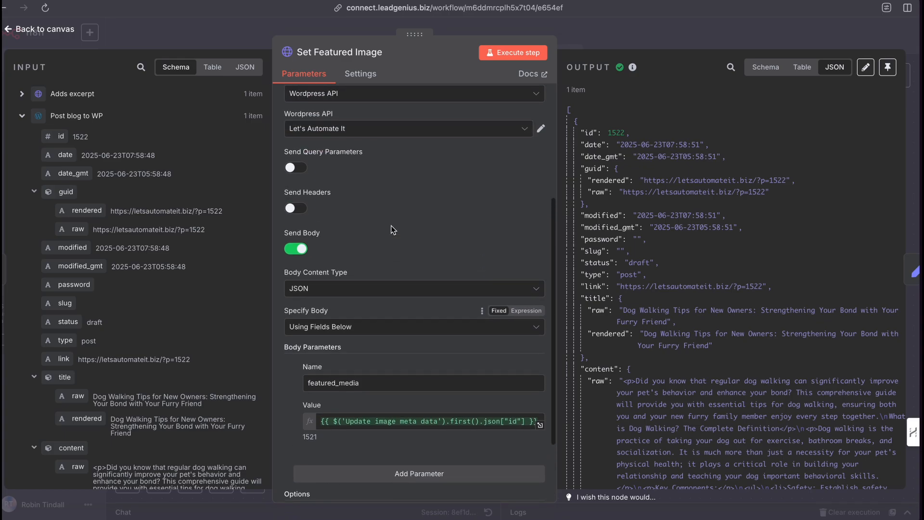
{"action": "scroll", "coordinate": [391, 230], "scroll_direction": "down", "scroll_amount": 2}
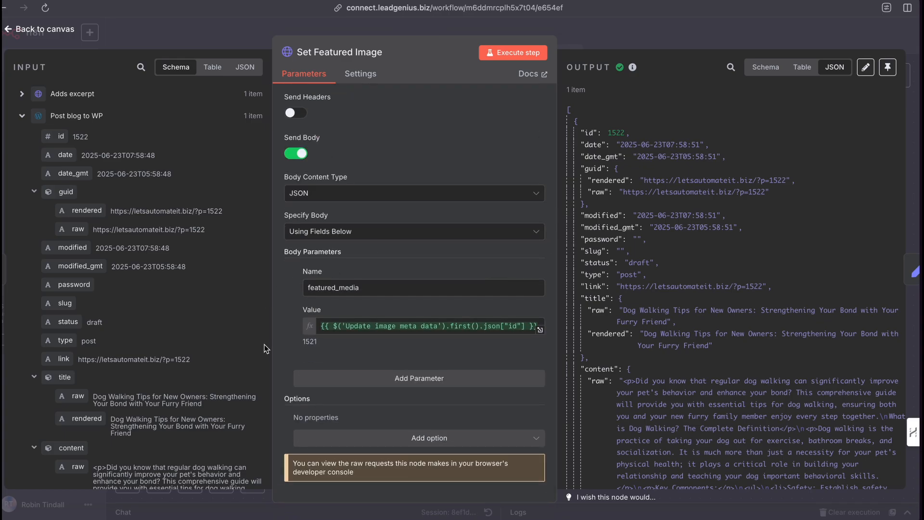
{"action": "left_click_drag", "start_coordinate": [264, 358], "coordinate": [303, 294]}
{"action": "left_click_drag", "start_coordinate": [303, 295], "coordinate": [298, 318]}
{"action": "left_click", "coordinate": [22, 116]}
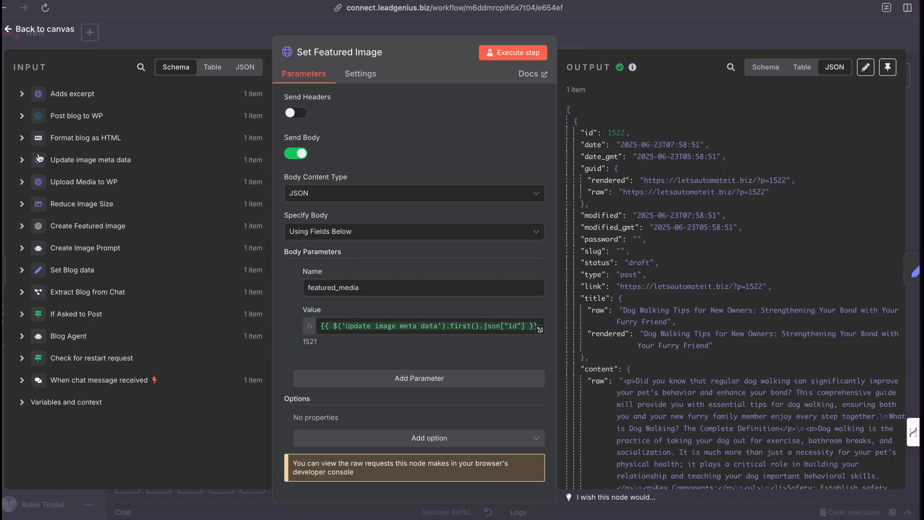
{"action": "left_click", "coordinate": [22, 182]}
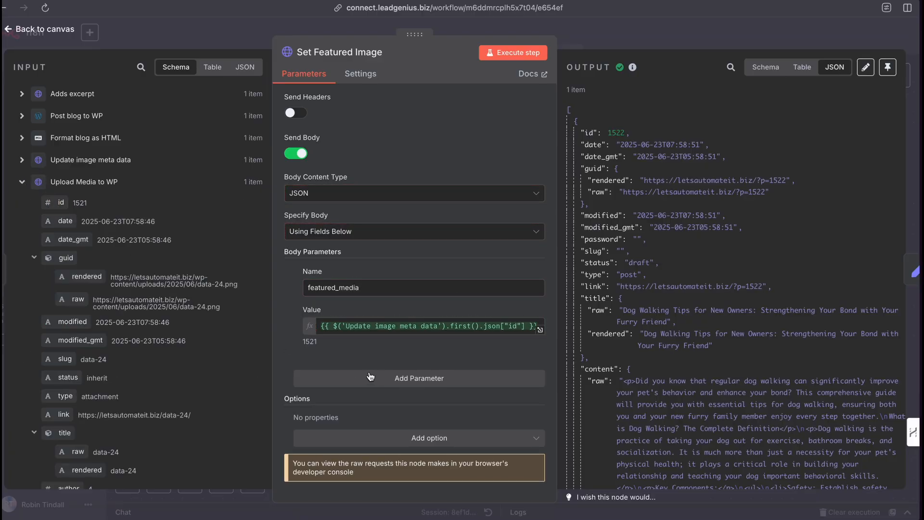
{"action": "mouse_move", "coordinate": [304, 373]}
{"action": "left_mouse_down"}
{"action": "mouse_move", "coordinate": [316, 353]}
{"action": "mouse_move", "coordinate": [309, 348]}
{"action": "left_mouse_up"}
{"action": "scroll", "coordinate": [379, 313], "scroll_direction": "up", "scroll_amount": 6}
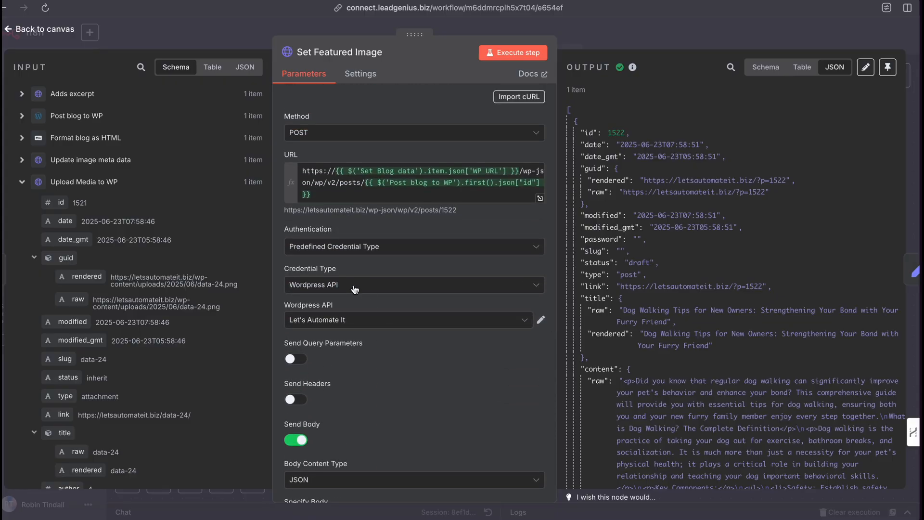
{"action": "left_click_drag", "start_coordinate": [417, 281], "coordinate": [443, 220]}
{"action": "left_click", "coordinate": [581, 39]}
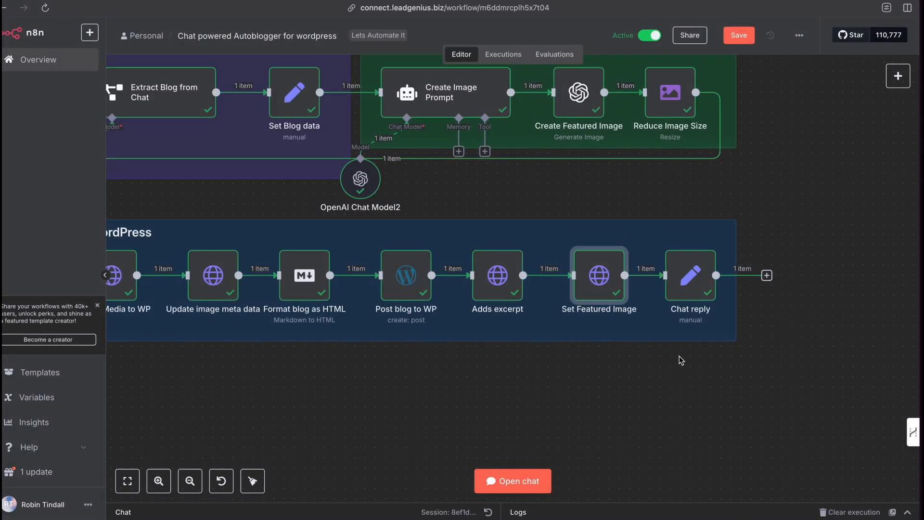
Open the Chat reply node and read its output message and preview link in the expanded expression editor
{"action": "double_click", "coordinate": [688, 284]}
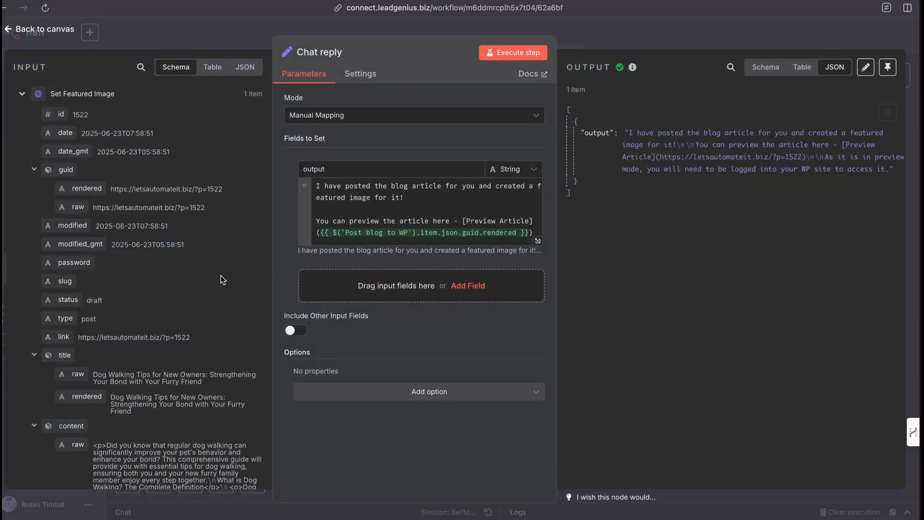
{"action": "left_click_drag", "start_coordinate": [257, 219], "coordinate": [297, 179]}
{"action": "mouse_move", "coordinate": [215, 266]}
{"action": "left_mouse_down"}
{"action": "mouse_move", "coordinate": [305, 238]}
{"action": "mouse_move", "coordinate": [315, 214]}
{"action": "left_mouse_up"}
{"action": "left_click", "coordinate": [538, 241]}
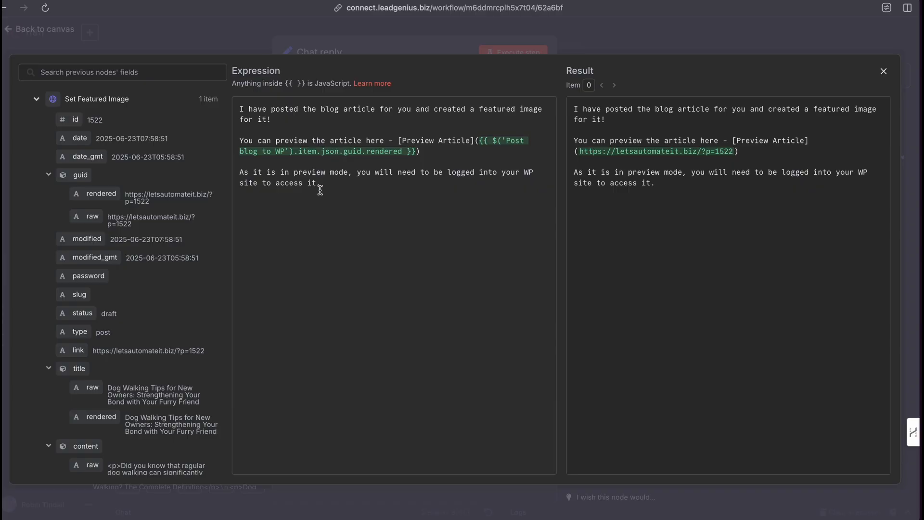
{"action": "mouse_move", "coordinate": [273, 256]}
{"action": "left_mouse_down"}
{"action": "mouse_move", "coordinate": [269, 126]}
{"action": "mouse_move", "coordinate": [519, 118]}
{"action": "mouse_move", "coordinate": [304, 145]}
{"action": "mouse_move", "coordinate": [481, 152]}
{"action": "mouse_move", "coordinate": [307, 153]}
{"action": "mouse_move", "coordinate": [354, 154]}
{"action": "mouse_move", "coordinate": [342, 161]}
{"action": "left_mouse_up"}
{"action": "key", "text": "Escape"}
Trace the Preview Article link expression to the rendered guid field under Post blog to WP, and close the Chat reply node
{"action": "left_click", "coordinate": [37, 100]}
{"action": "left_click", "coordinate": [37, 145]}
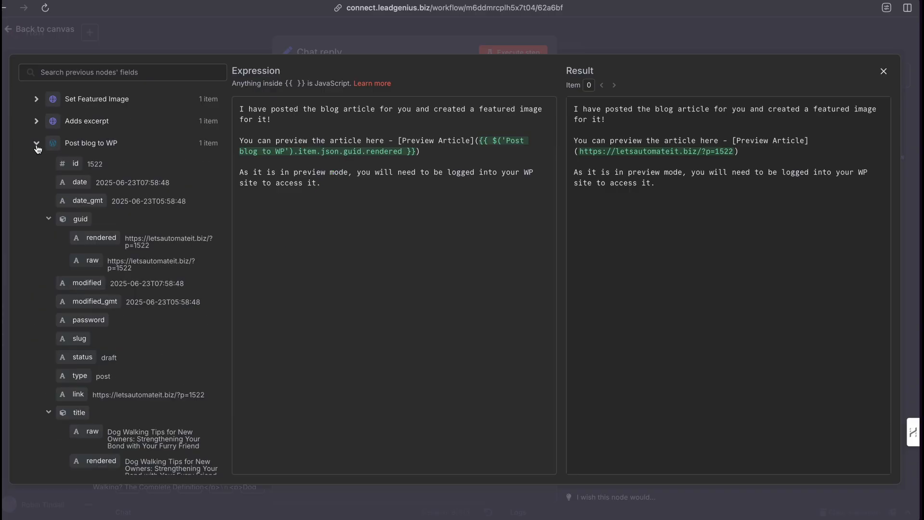
{"action": "scroll", "coordinate": [125, 274], "scroll_direction": "down", "scroll_amount": 1}
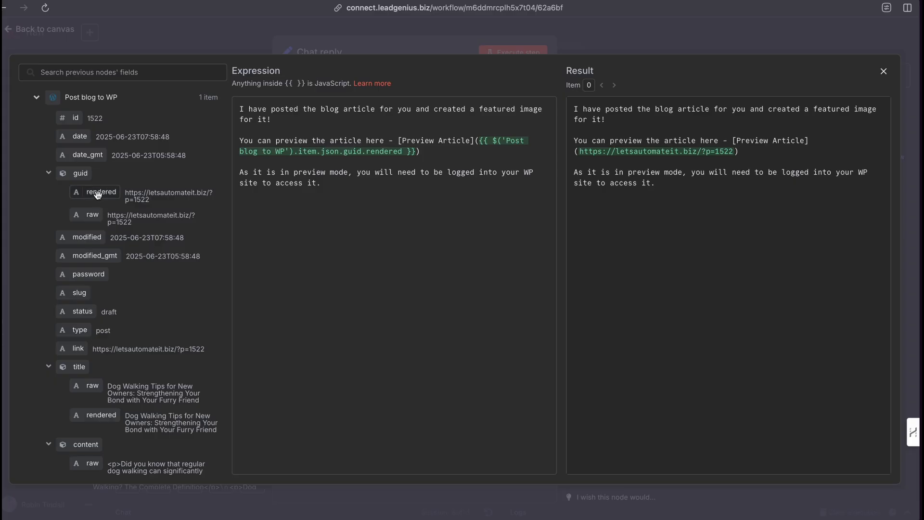
{"action": "mouse_move", "coordinate": [98, 194]}
{"action": "left_mouse_down"}
{"action": "mouse_move", "coordinate": [211, 197]}
{"action": "mouse_move", "coordinate": [289, 174]}
{"action": "mouse_move", "coordinate": [99, 203]}
{"action": "left_mouse_up"}
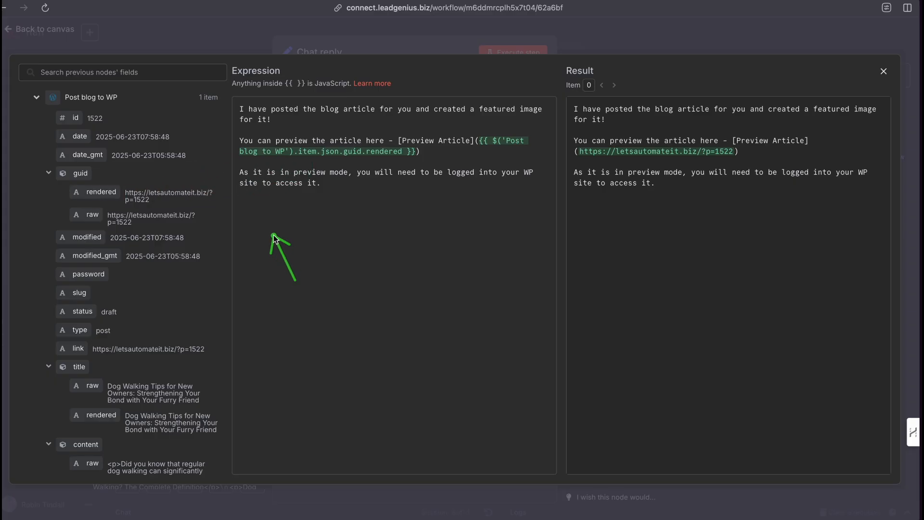
{"action": "mouse_move", "coordinate": [275, 240]}
{"action": "left_mouse_down"}
{"action": "mouse_move", "coordinate": [313, 178]}
{"action": "mouse_move", "coordinate": [501, 182]}
{"action": "mouse_move", "coordinate": [280, 190]}
{"action": "left_mouse_up"}
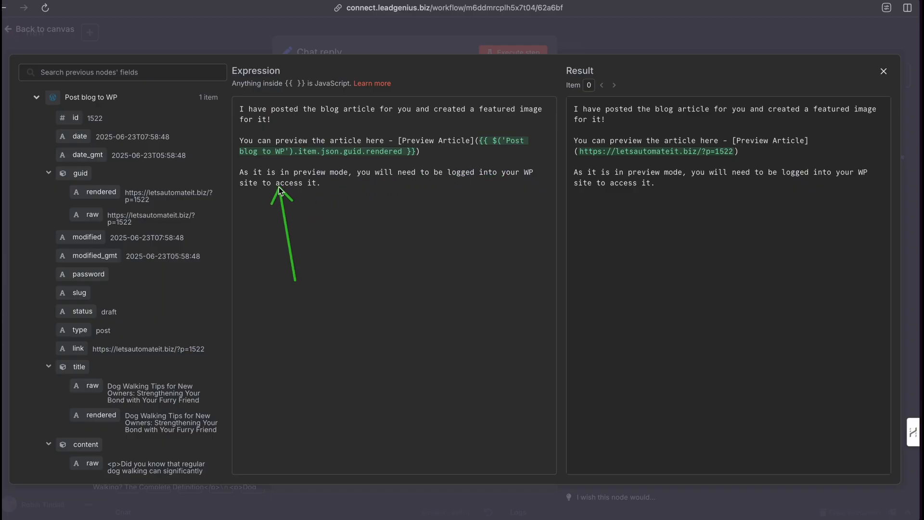
{"action": "left_click", "coordinate": [634, 39]}
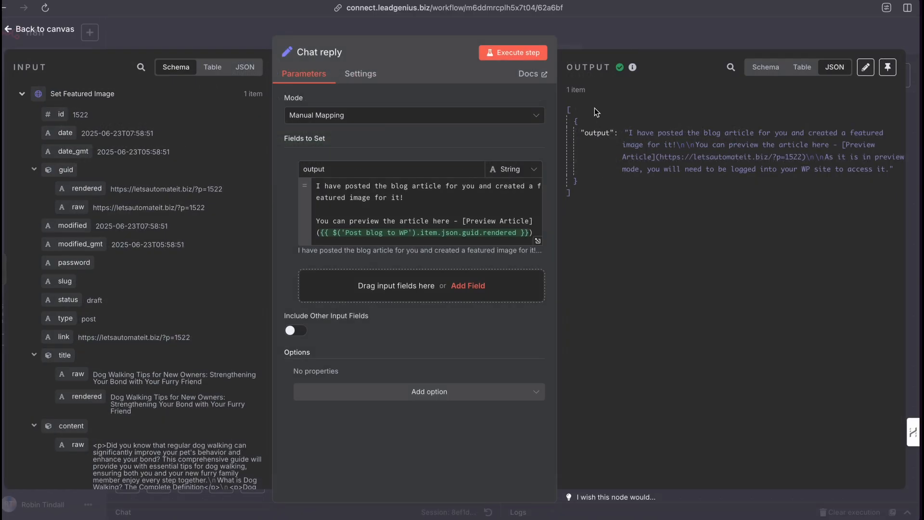
{"action": "left_click", "coordinate": [607, 30]}
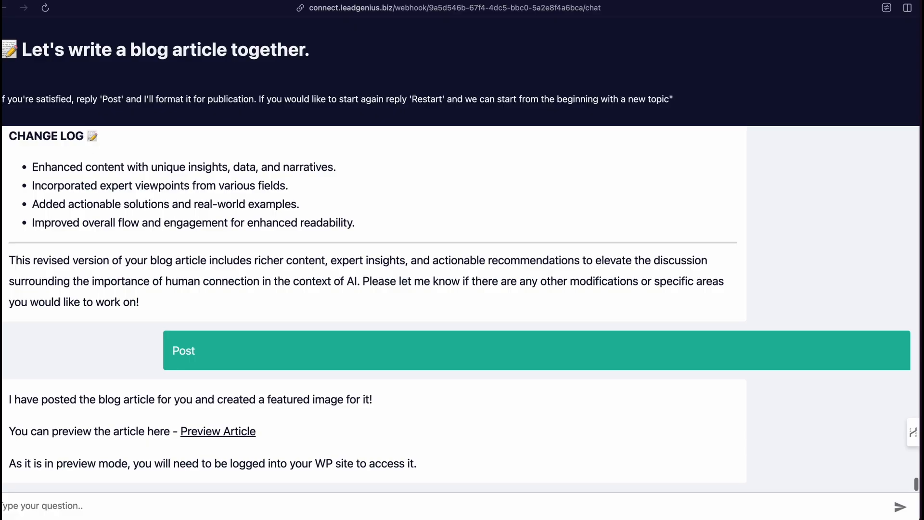
Review the earlier blog chat about human connection and AI, including its evaluation table, improvement options and revised article
{"action": "scroll", "coordinate": [129, 323], "scroll_direction": "up", "scroll_amount": 15}
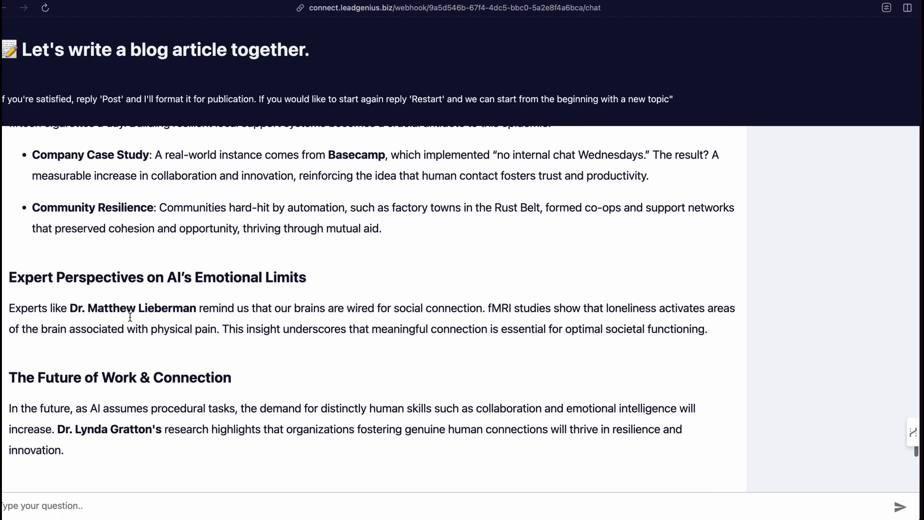
{"action": "scroll", "coordinate": [128, 324], "scroll_direction": "up", "scroll_amount": 5}
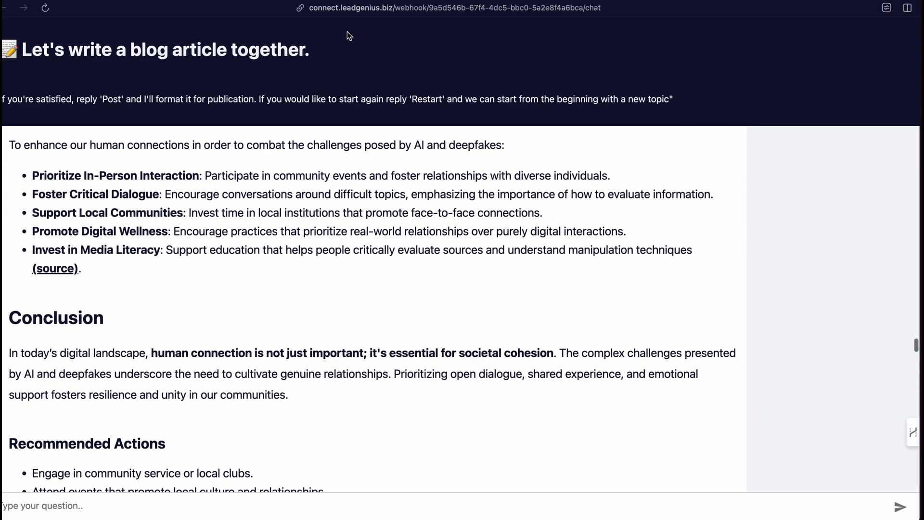
{"action": "mouse_move", "coordinate": [380, 248]}
{"action": "left_mouse_down"}
{"action": "mouse_move", "coordinate": [368, 102]}
{"action": "mouse_move", "coordinate": [318, 15]}
{"action": "mouse_move", "coordinate": [602, 19]}
{"action": "mouse_move", "coordinate": [321, 24]}
{"action": "mouse_move", "coordinate": [478, 28]}
{"action": "mouse_move", "coordinate": [339, 23]}
{"action": "left_mouse_up"}
{"action": "scroll", "coordinate": [292, 345], "scroll_direction": "down", "scroll_amount": 10}
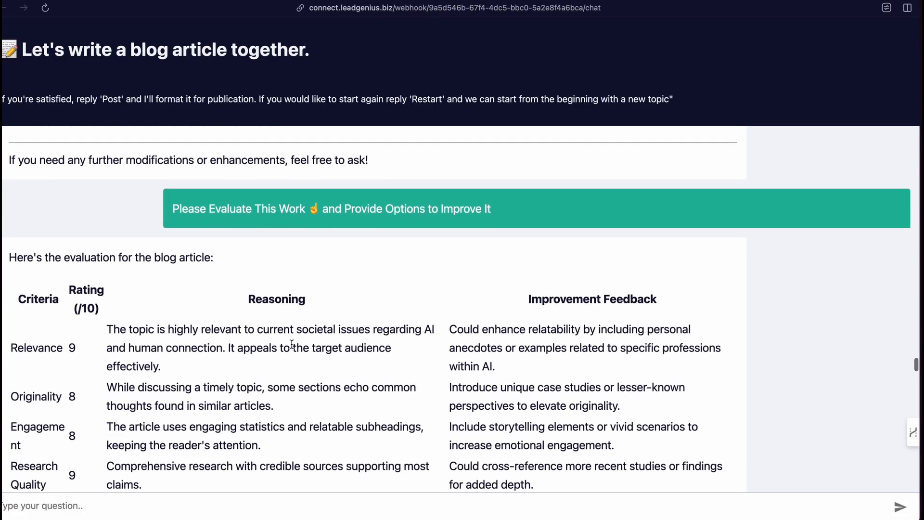
{"action": "scroll", "coordinate": [292, 345], "scroll_direction": "down", "scroll_amount": 10}
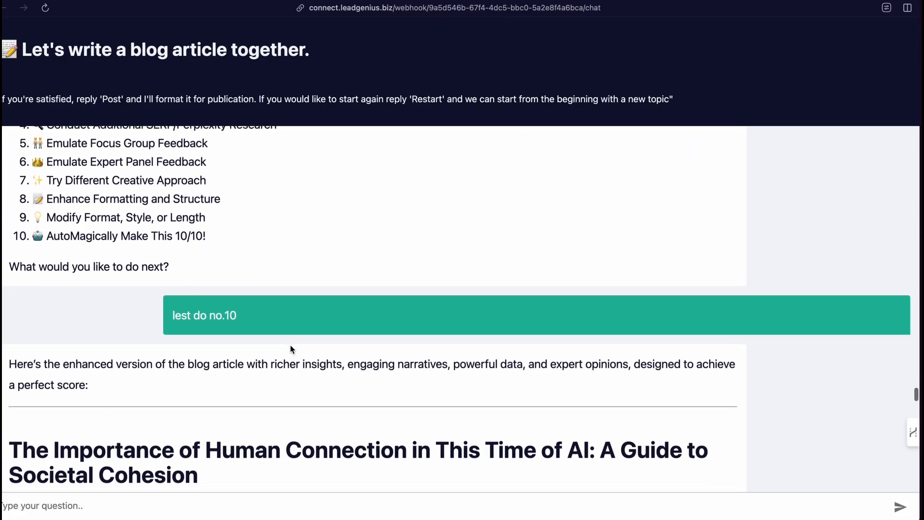
{"action": "scroll", "coordinate": [291, 349], "scroll_direction": "down", "scroll_amount": 4}
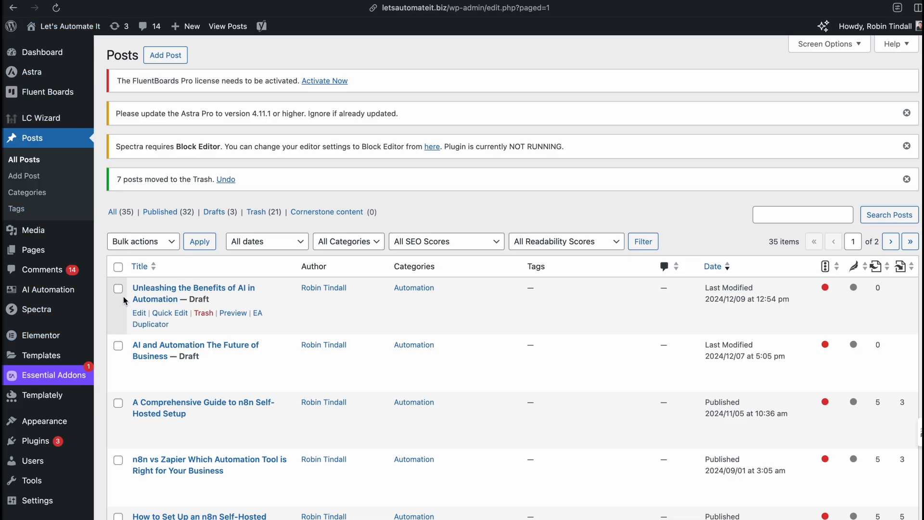
Refresh the WordPress Posts list and preview the draft "Dog Walking Tips for New Owners: Strengthening Your Bond with Your Furry Friend"
{"action": "mouse_move", "coordinate": [77, 20]}
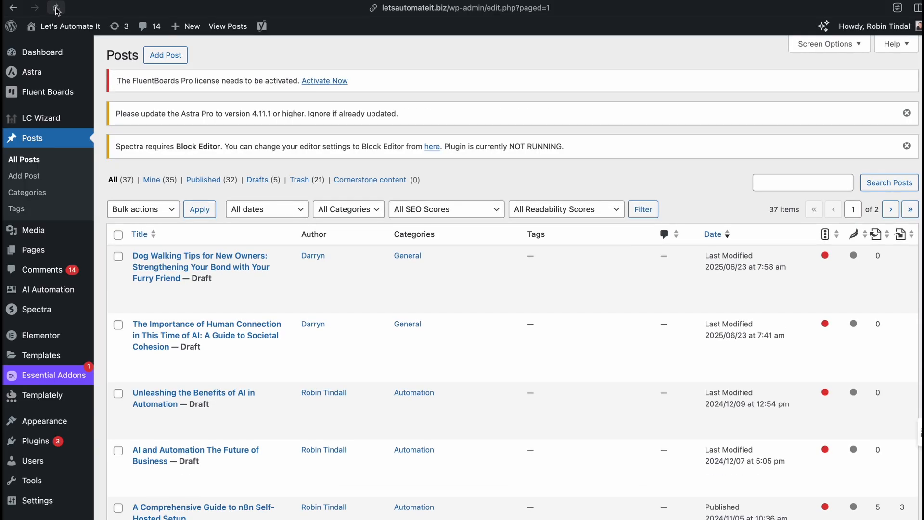
{"action": "mouse_move", "coordinate": [265, 389]}
{"action": "left_mouse_down"}
{"action": "mouse_move", "coordinate": [201, 279]}
{"action": "mouse_move", "coordinate": [224, 357]}
{"action": "mouse_move", "coordinate": [214, 350]}
{"action": "mouse_move", "coordinate": [240, 337]}
{"action": "mouse_move", "coordinate": [243, 308]}
{"action": "left_mouse_up"}
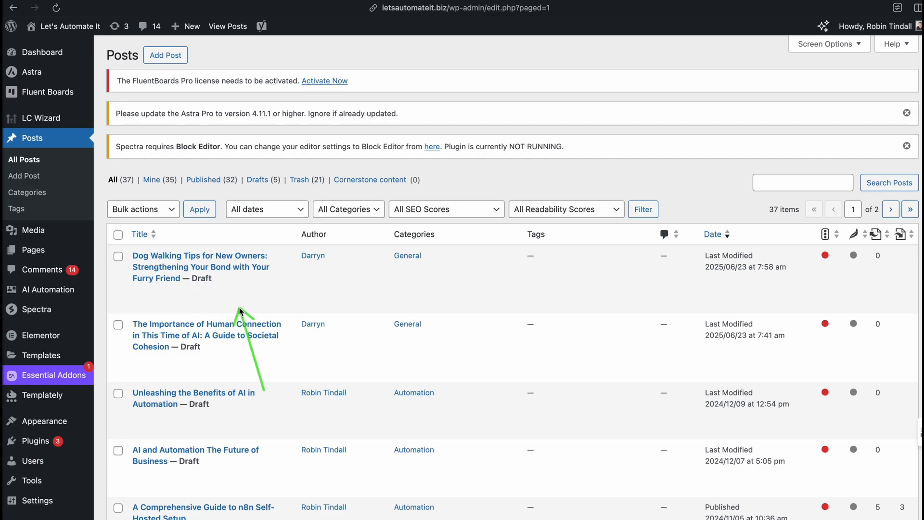
{"action": "left_click", "coordinate": [233, 293]}
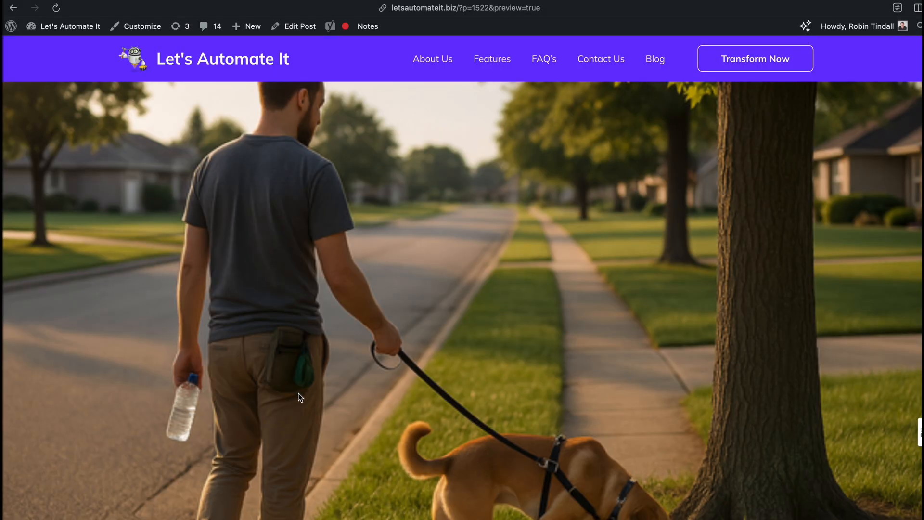
Examine the previewed dog walking article's featured image, title, author, list formatting and FAQ section
{"action": "scroll", "coordinate": [300, 397], "scroll_direction": "down", "scroll_amount": 4}
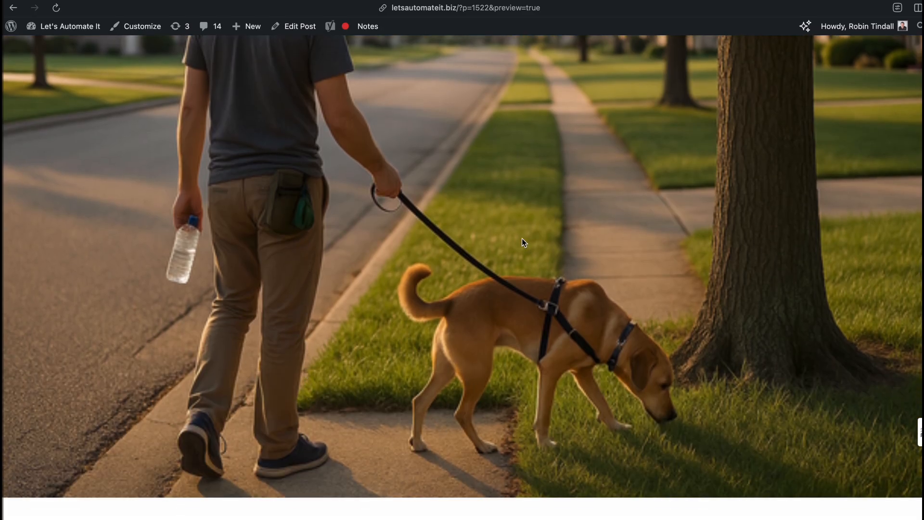
{"action": "scroll", "coordinate": [524, 225], "scroll_direction": "down", "scroll_amount": 10}
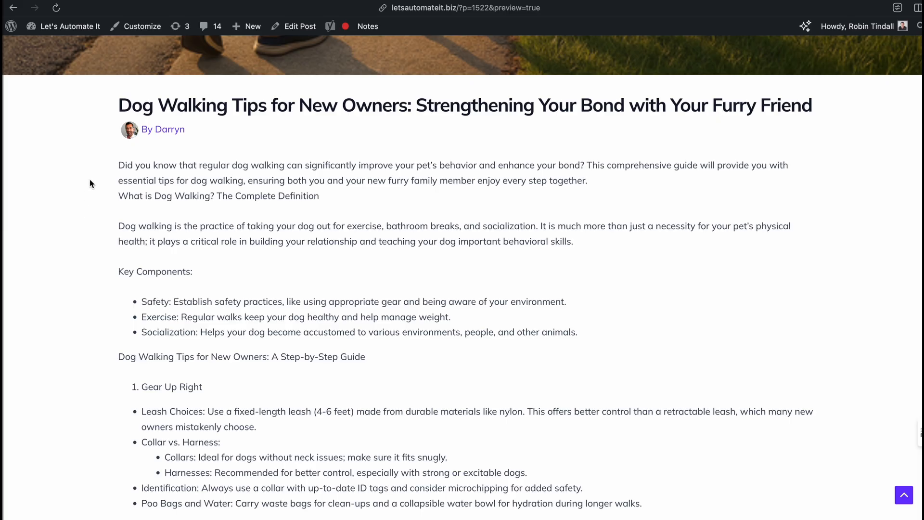
{"action": "scroll", "coordinate": [90, 203], "scroll_direction": "down", "scroll_amount": 3}
{"action": "scroll", "coordinate": [88, 262], "scroll_direction": "down", "scroll_amount": 8}
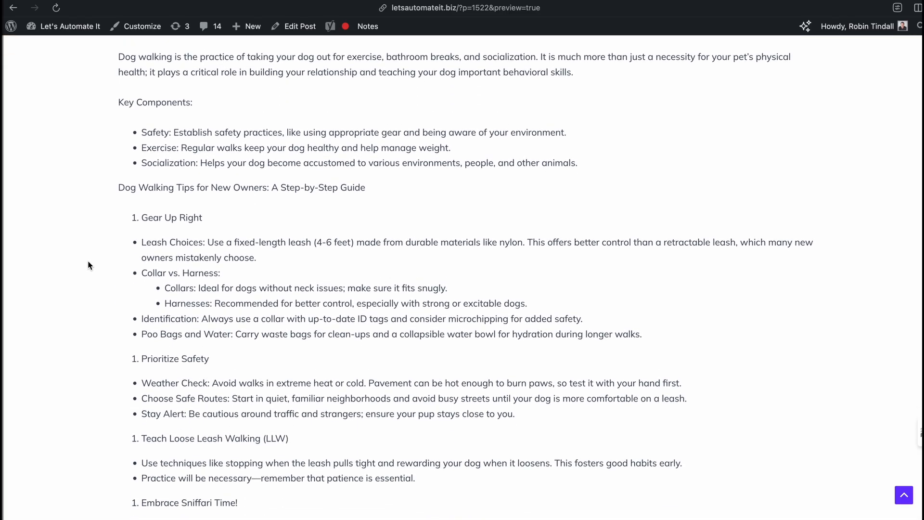
{"action": "scroll", "coordinate": [88, 264], "scroll_direction": "down", "scroll_amount": 9}
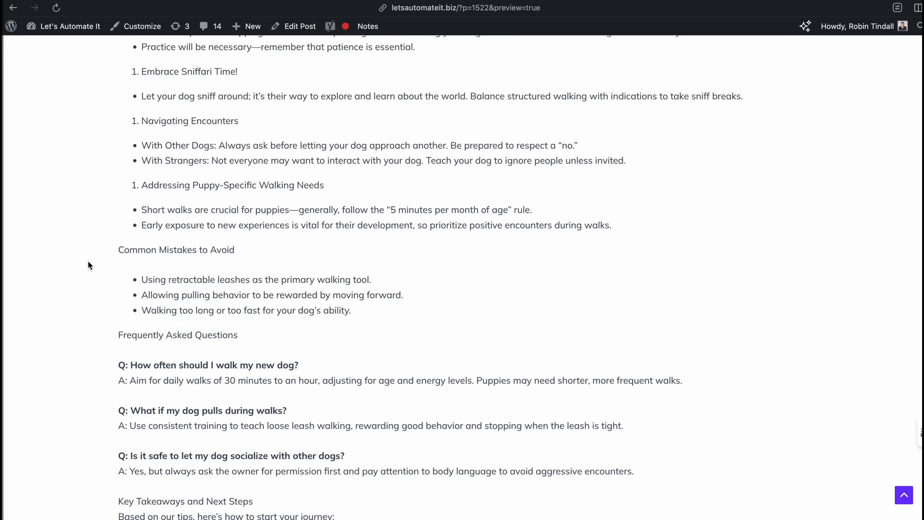
Review the dog walking article's key takeaways and recommended actions, and revisit the enhanced human connection article in the blog chat
{"action": "scroll", "coordinate": [88, 265], "scroll_direction": "down", "scroll_amount": 1}
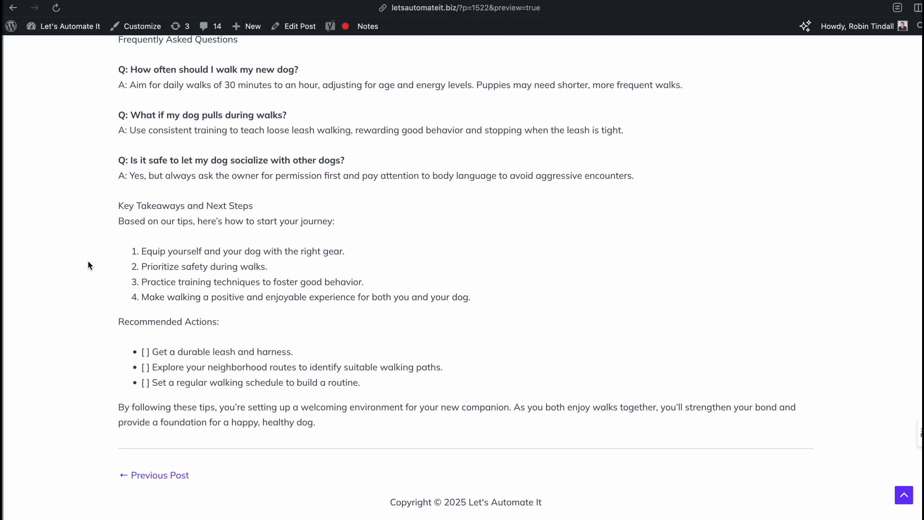
{"action": "scroll", "coordinate": [88, 264], "scroll_direction": "up", "scroll_amount": 20}
{"action": "scroll", "coordinate": [88, 263], "scroll_direction": "down", "scroll_amount": 6}
{"action": "scroll", "coordinate": [89, 265], "scroll_direction": "down", "scroll_amount": 3}
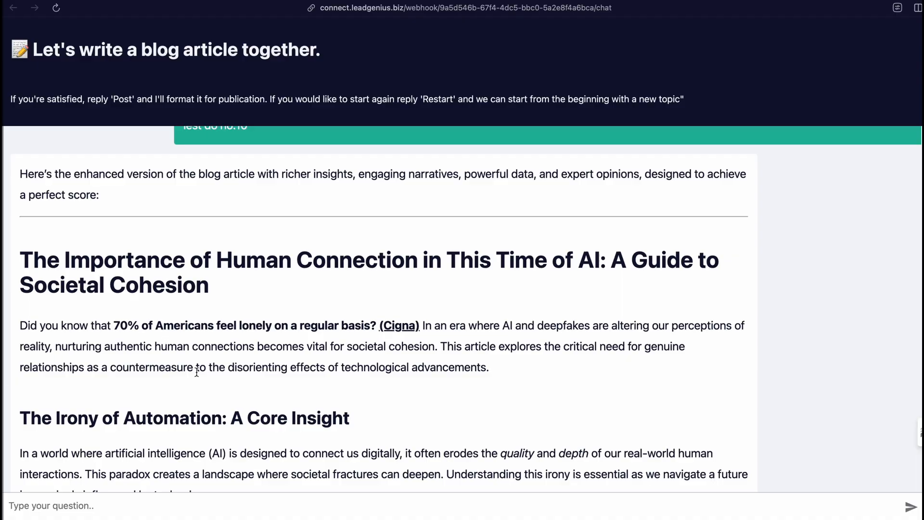
{"action": "scroll", "coordinate": [197, 371], "scroll_direction": "down", "scroll_amount": 20}
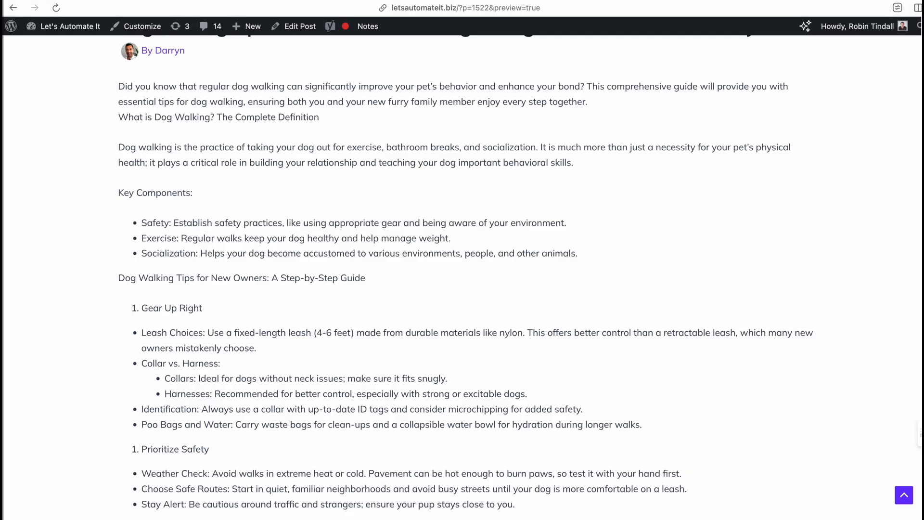
Examine the dog walking preview again, from the featured image at its start through the body text below
{"action": "scroll", "coordinate": [163, 298], "scroll_direction": "up", "scroll_amount": 15}
{"action": "scroll", "coordinate": [175, 290], "scroll_direction": "down", "scroll_amount": 2}
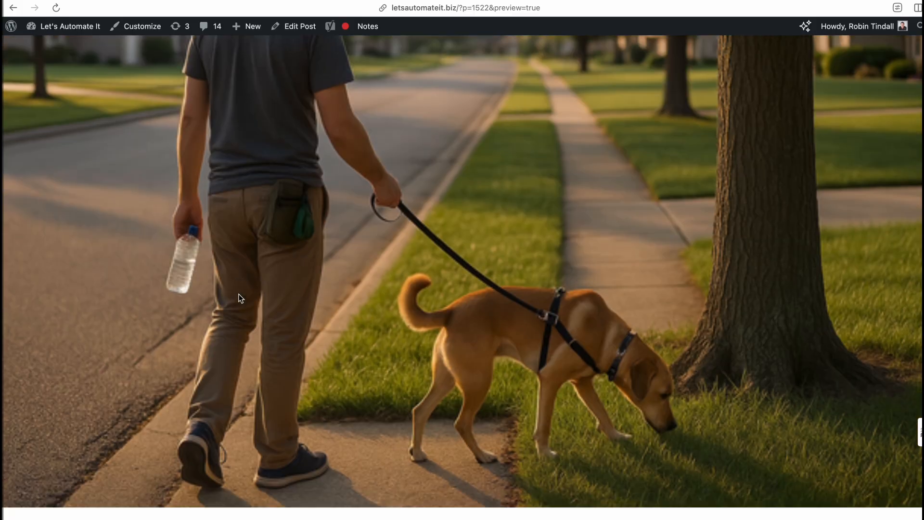
{"action": "scroll", "coordinate": [238, 296], "scroll_direction": "down", "scroll_amount": 5}
{"action": "scroll", "coordinate": [238, 298], "scroll_direction": "up", "scroll_amount": 8}
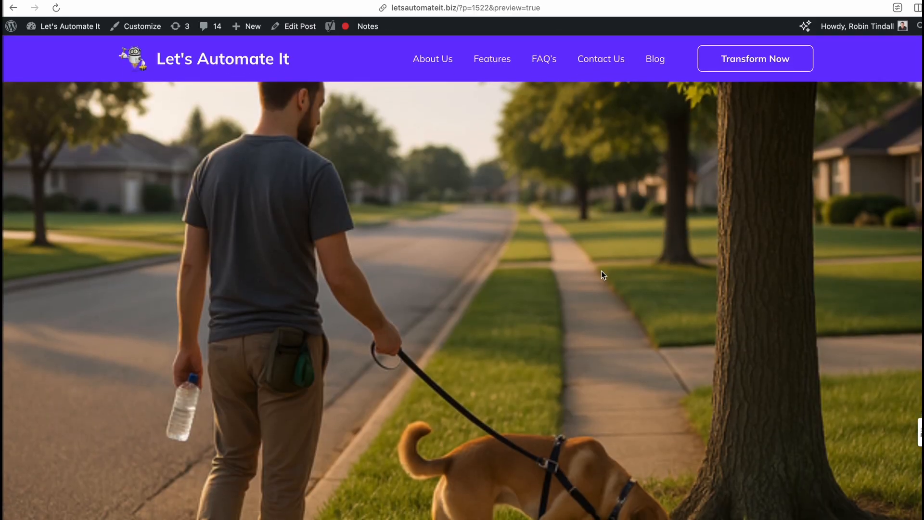
{"action": "scroll", "coordinate": [487, 293], "scroll_direction": "down", "scroll_amount": 3}
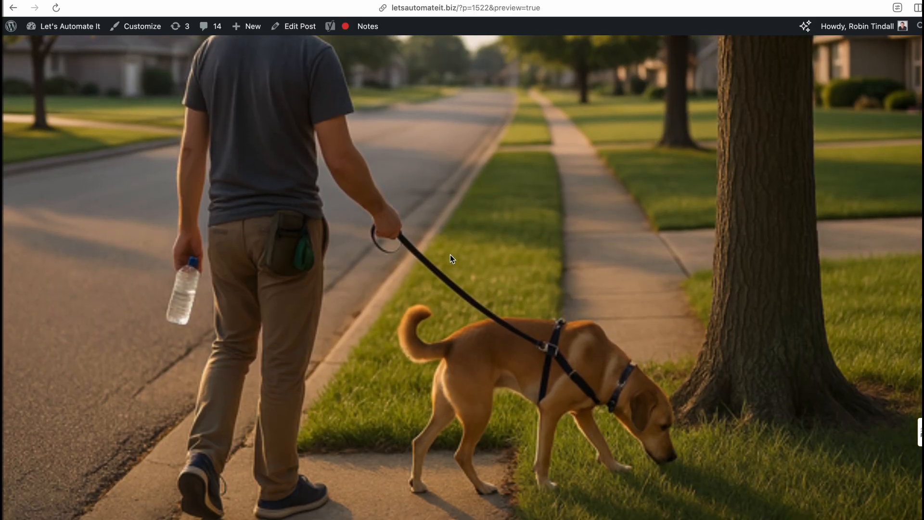
{"action": "scroll", "coordinate": [444, 318], "scroll_direction": "down", "scroll_amount": 4}
{"action": "scroll", "coordinate": [444, 318], "scroll_direction": "down", "scroll_amount": 6}
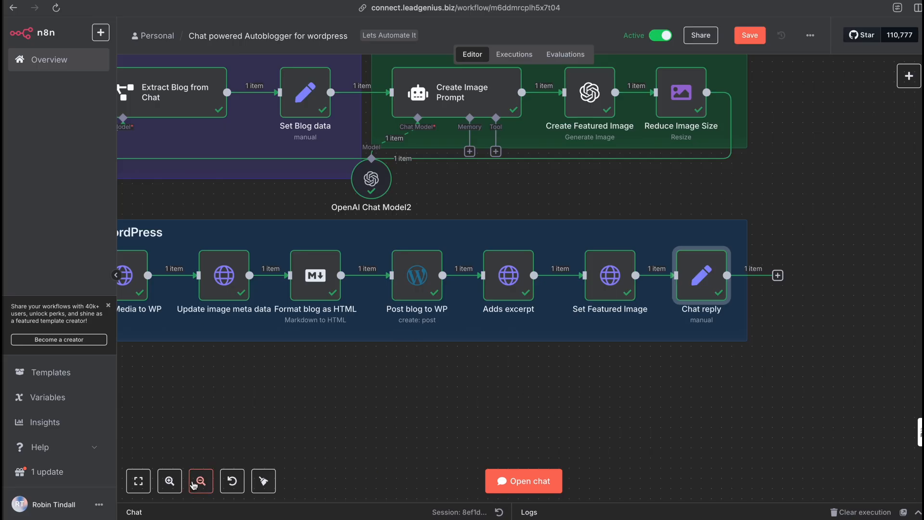
Switch to the n8n workflow and review its documentation notes covering the overview, customization, setup, Power Prompt resource and contact links
{"action": "left_click", "coordinate": [205, 485]}
{"action": "left_click", "coordinate": [205, 484]}
{"action": "scroll", "coordinate": [370, 320], "scroll_direction": "left", "scroll_amount": 7}
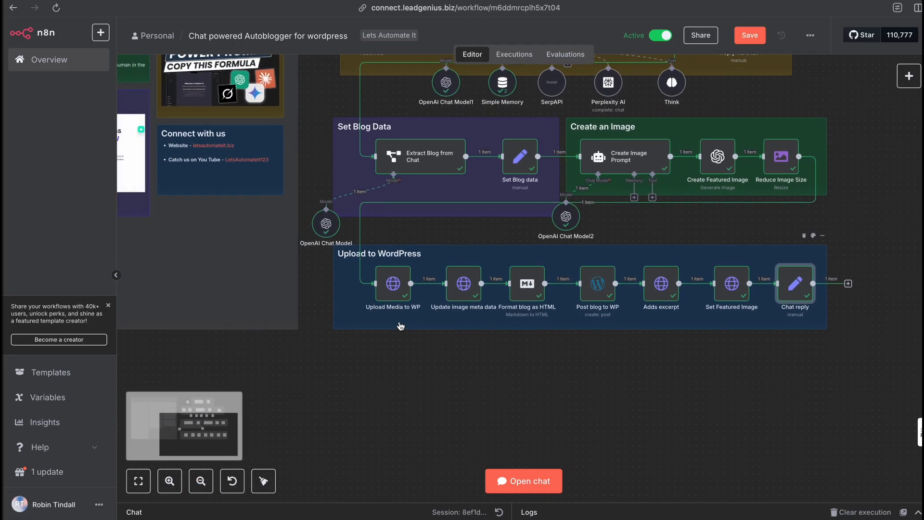
{"action": "scroll", "coordinate": [404, 322], "scroll_direction": "left", "scroll_amount": 10}
{"action": "scroll", "coordinate": [404, 322], "scroll_direction": "up", "scroll_amount": 6}
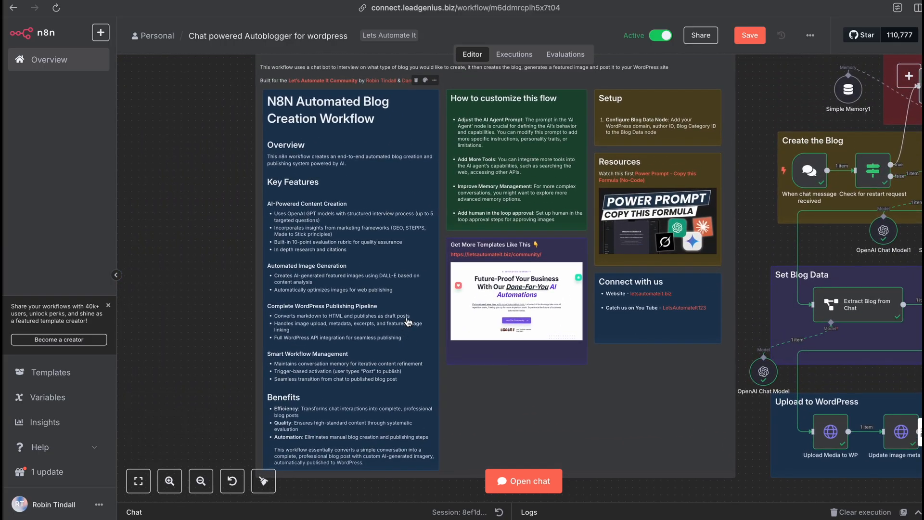
{"action": "scroll", "coordinate": [416, 169], "scroll_direction": "up", "scroll_amount": 2}
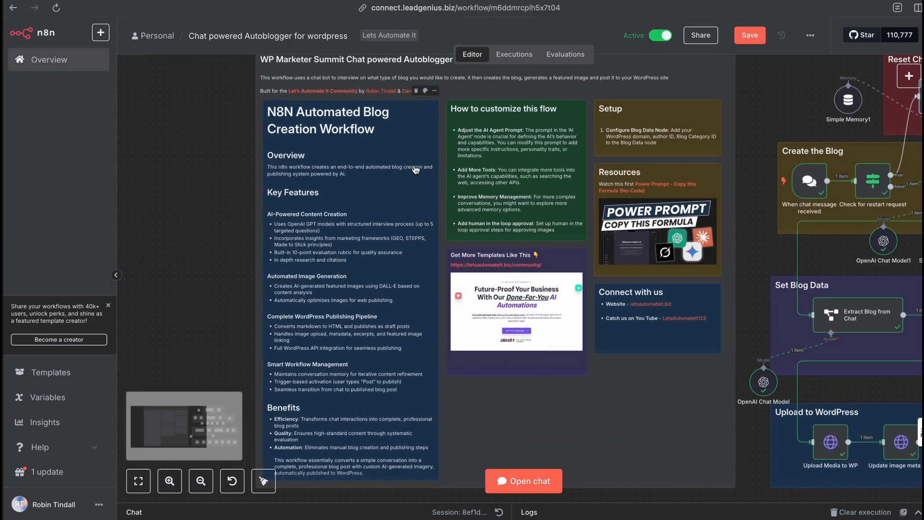
{"action": "scroll", "coordinate": [416, 170], "scroll_direction": "down", "scroll_amount": 2}
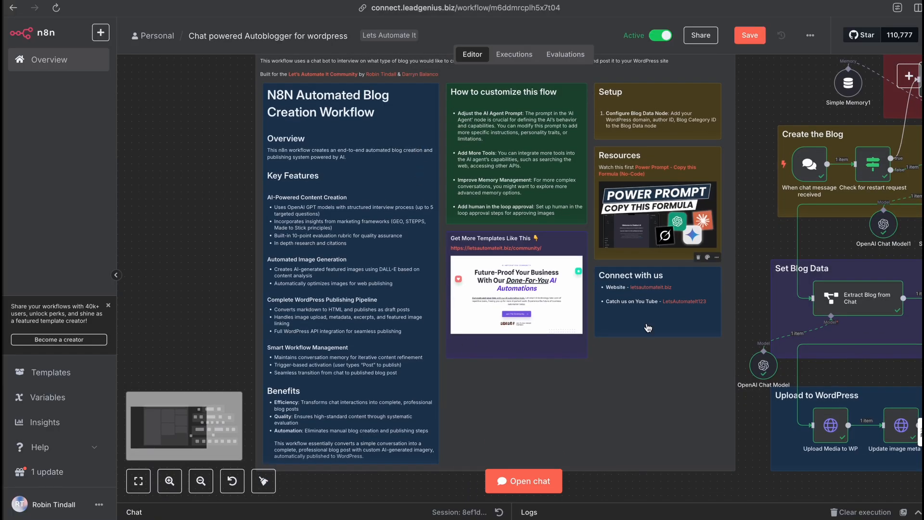
{"action": "mouse_move", "coordinate": [632, 234]}
{"action": "left_mouse_down"}
{"action": "mouse_move", "coordinate": [694, 226]}
{"action": "mouse_move", "coordinate": [624, 227]}
{"action": "mouse_move", "coordinate": [658, 226]}
{"action": "left_mouse_up"}
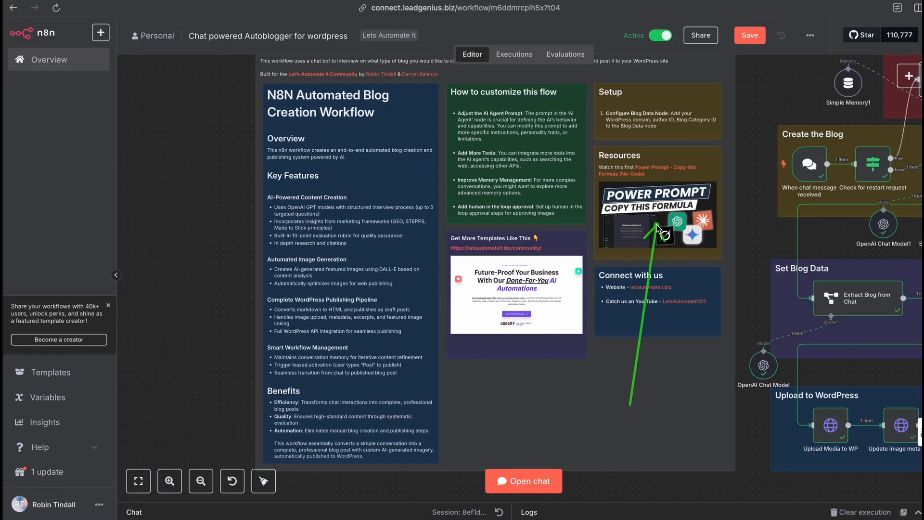